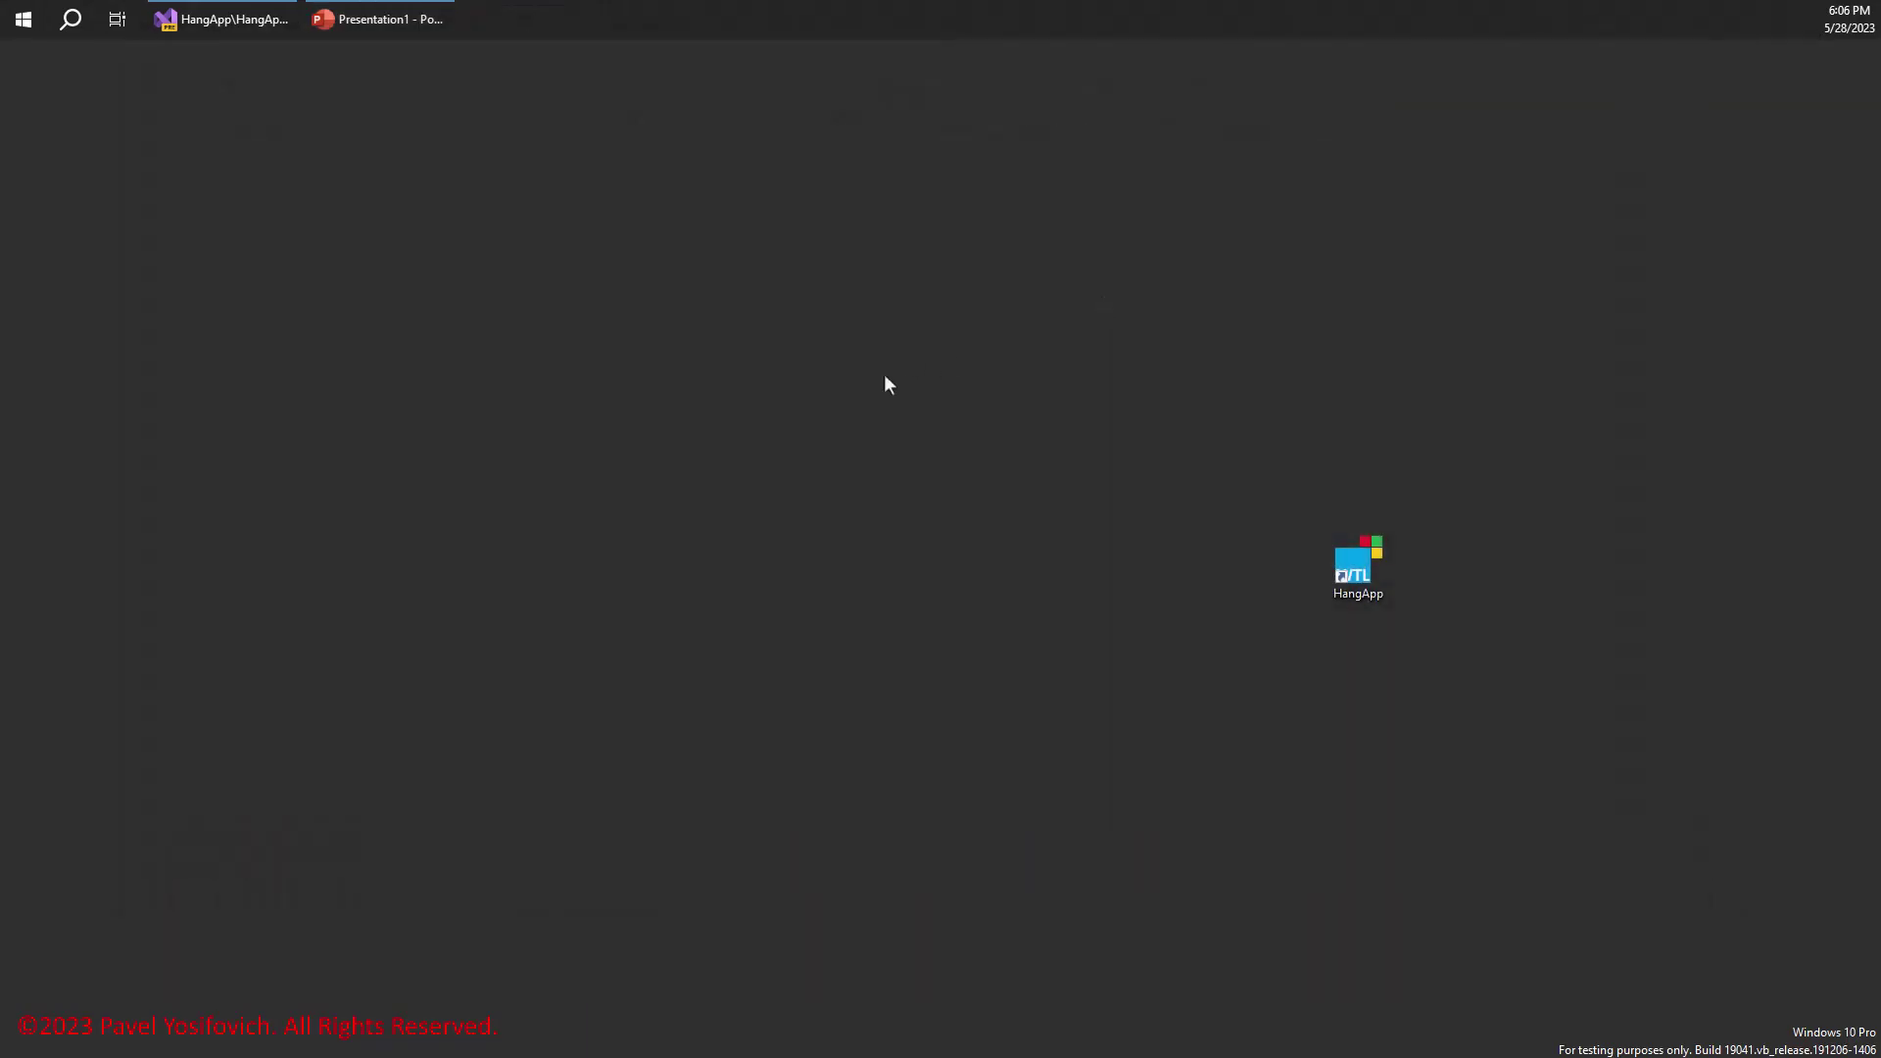
Launch Task Manager with Ctrl+Shift+Esc and switch it to the More details view.
{"action": "key", "text": "ctrl+shift+Escape"}
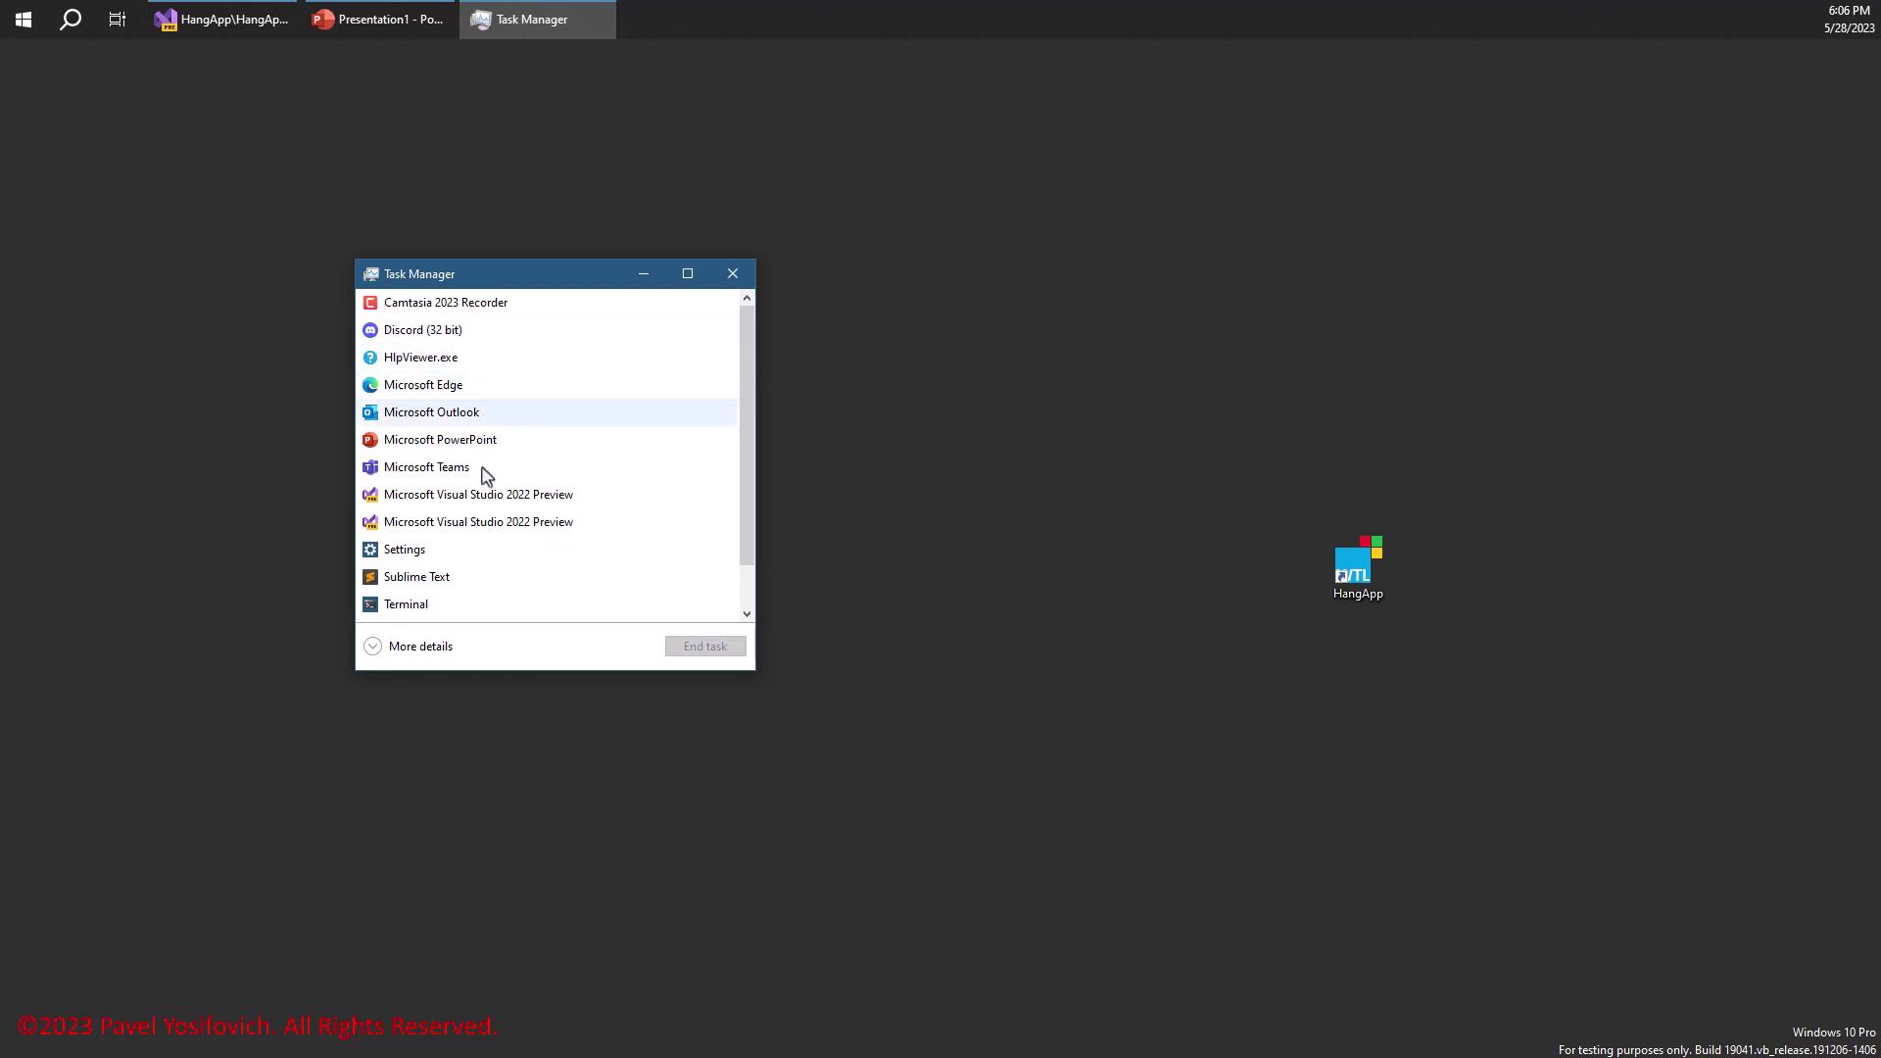
{"action": "left_click", "coordinate": [381, 649]}
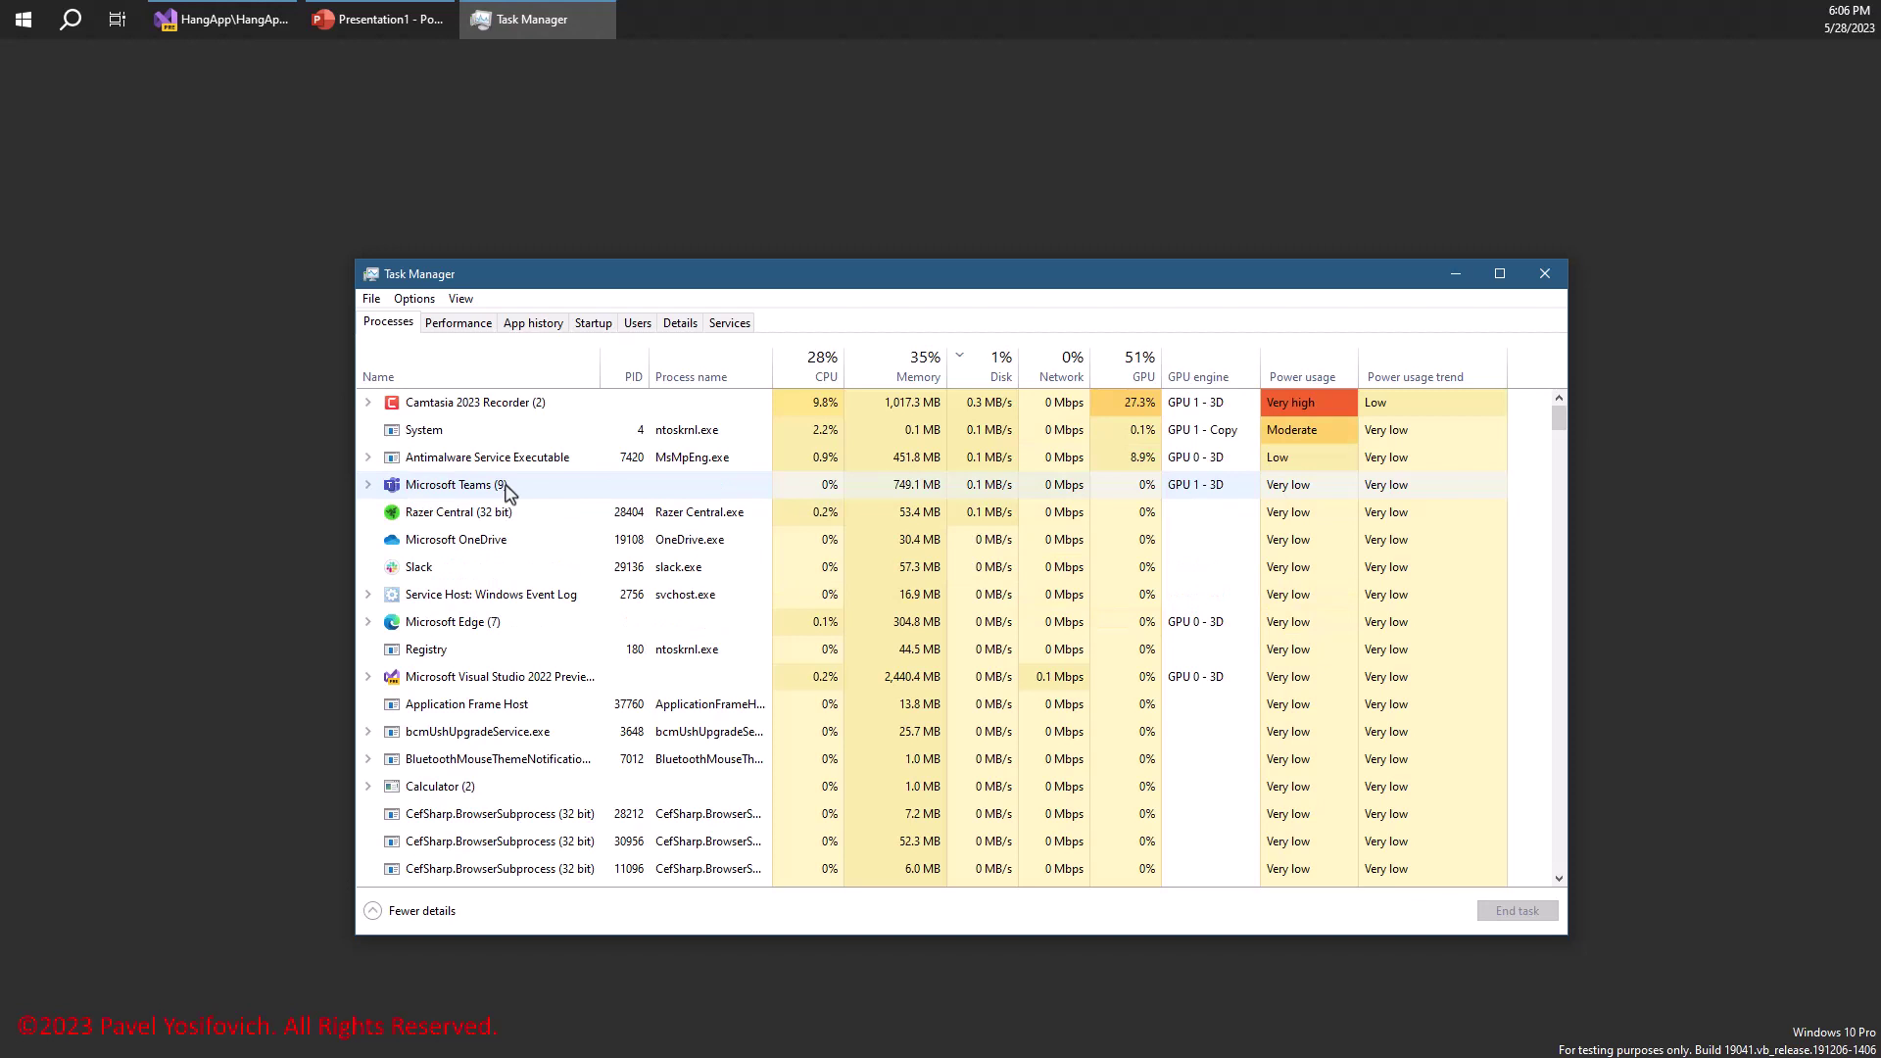
Expand and collapse the Camtasia Recorder and Microsoft Teams (9) groups, then show the column options menu.
{"action": "left_click", "coordinate": [368, 402]}
{"action": "left_click", "coordinate": [369, 403]}
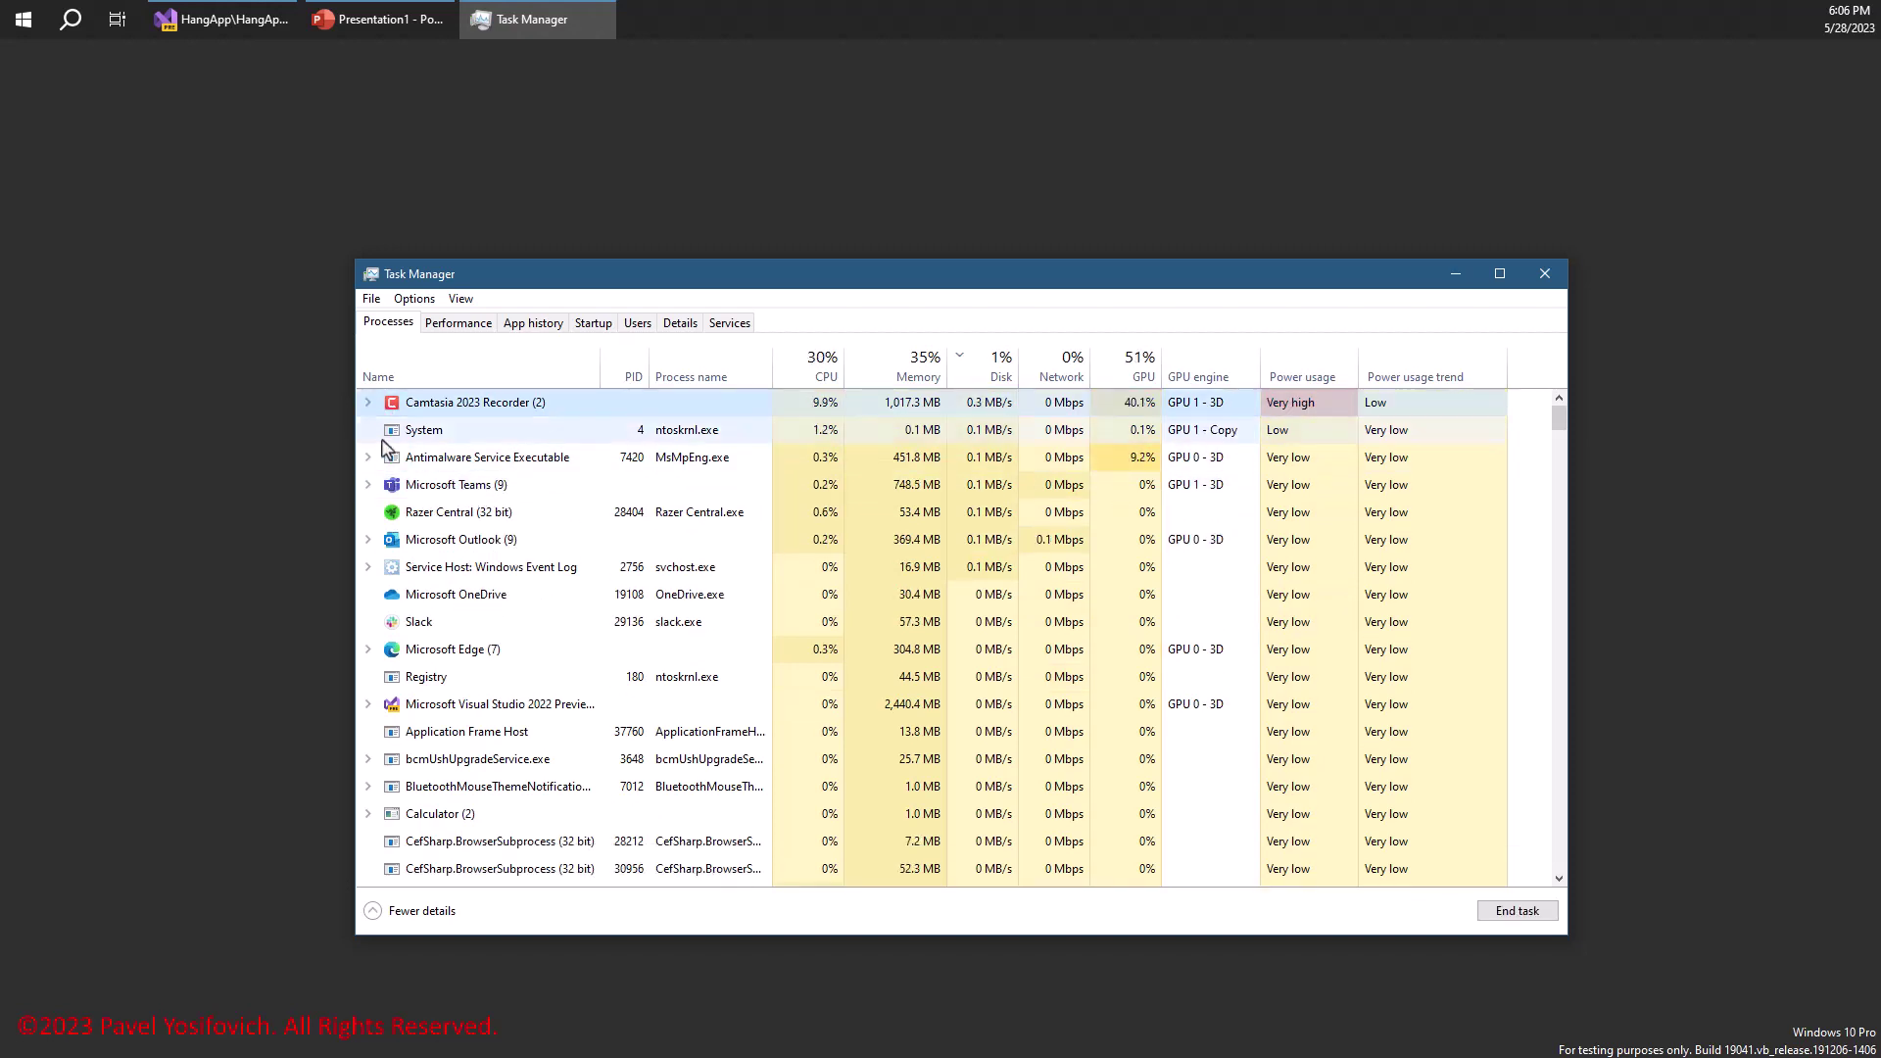
{"action": "left_click", "coordinate": [368, 484]}
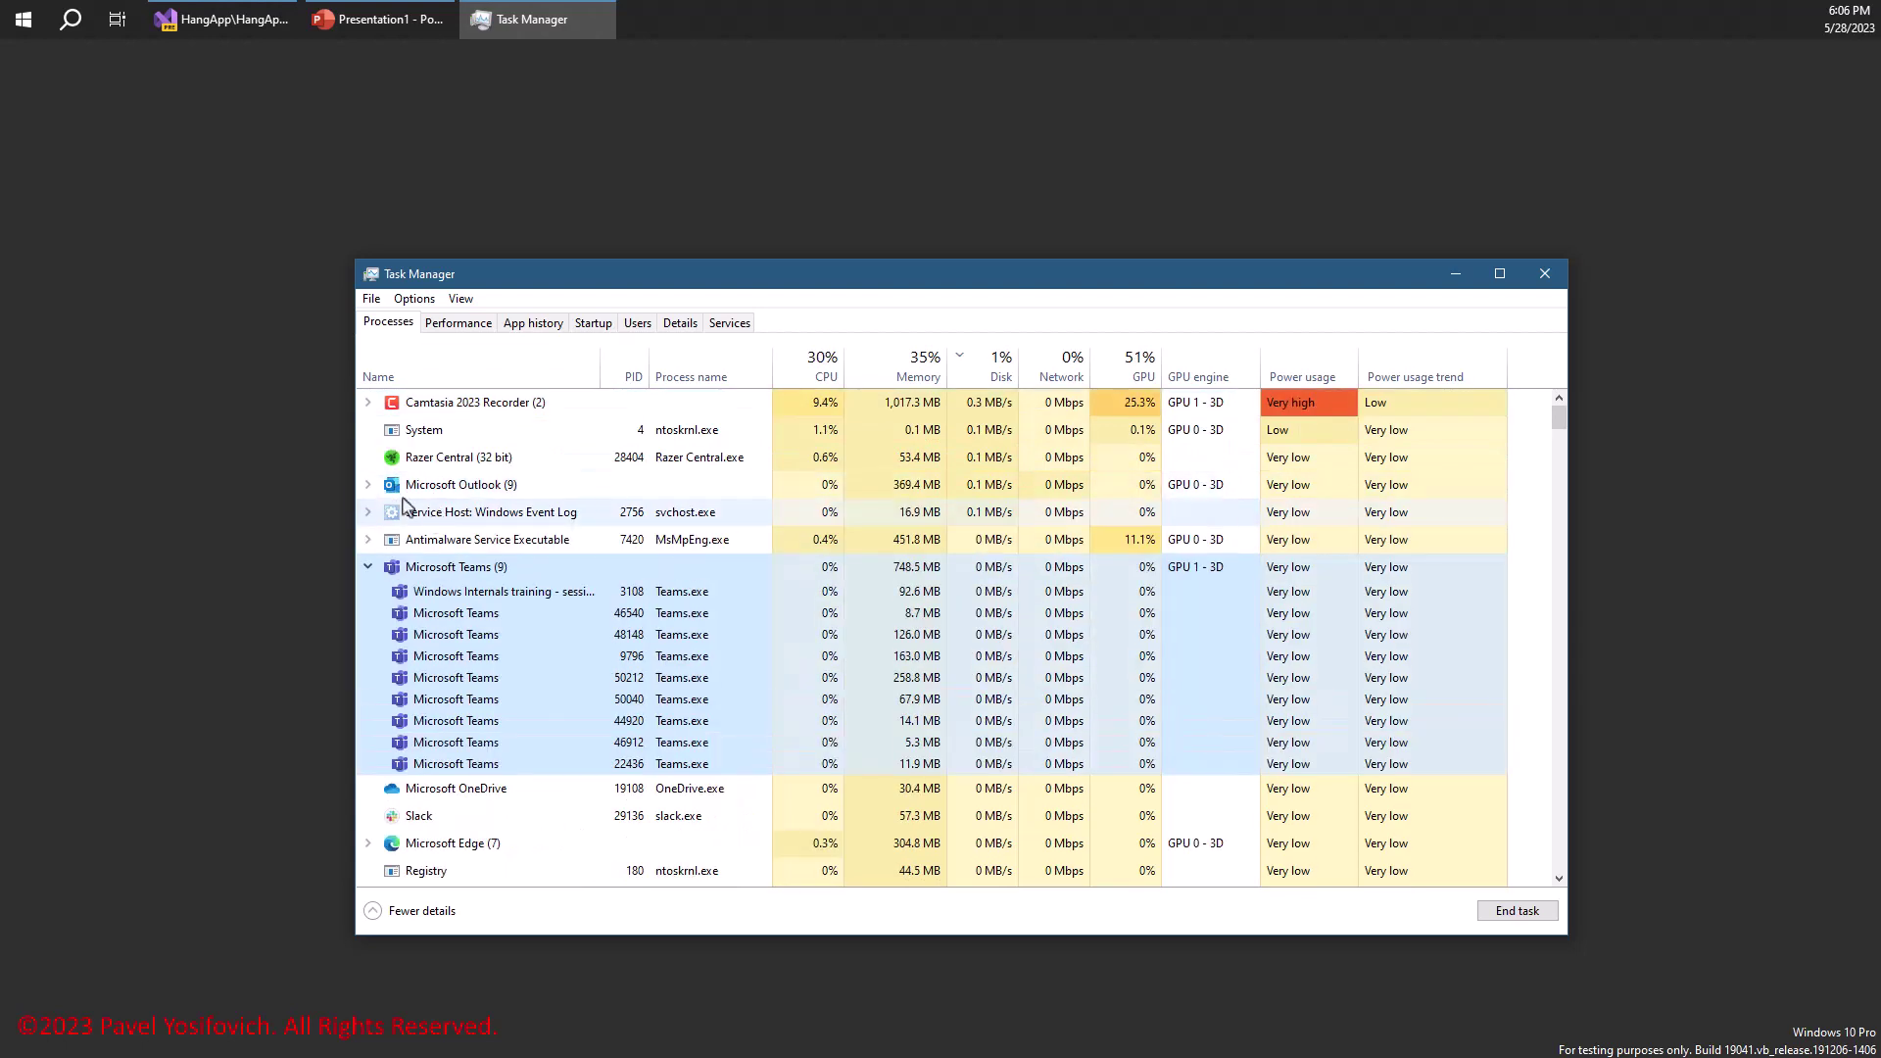
{"action": "left_click", "coordinate": [369, 566]}
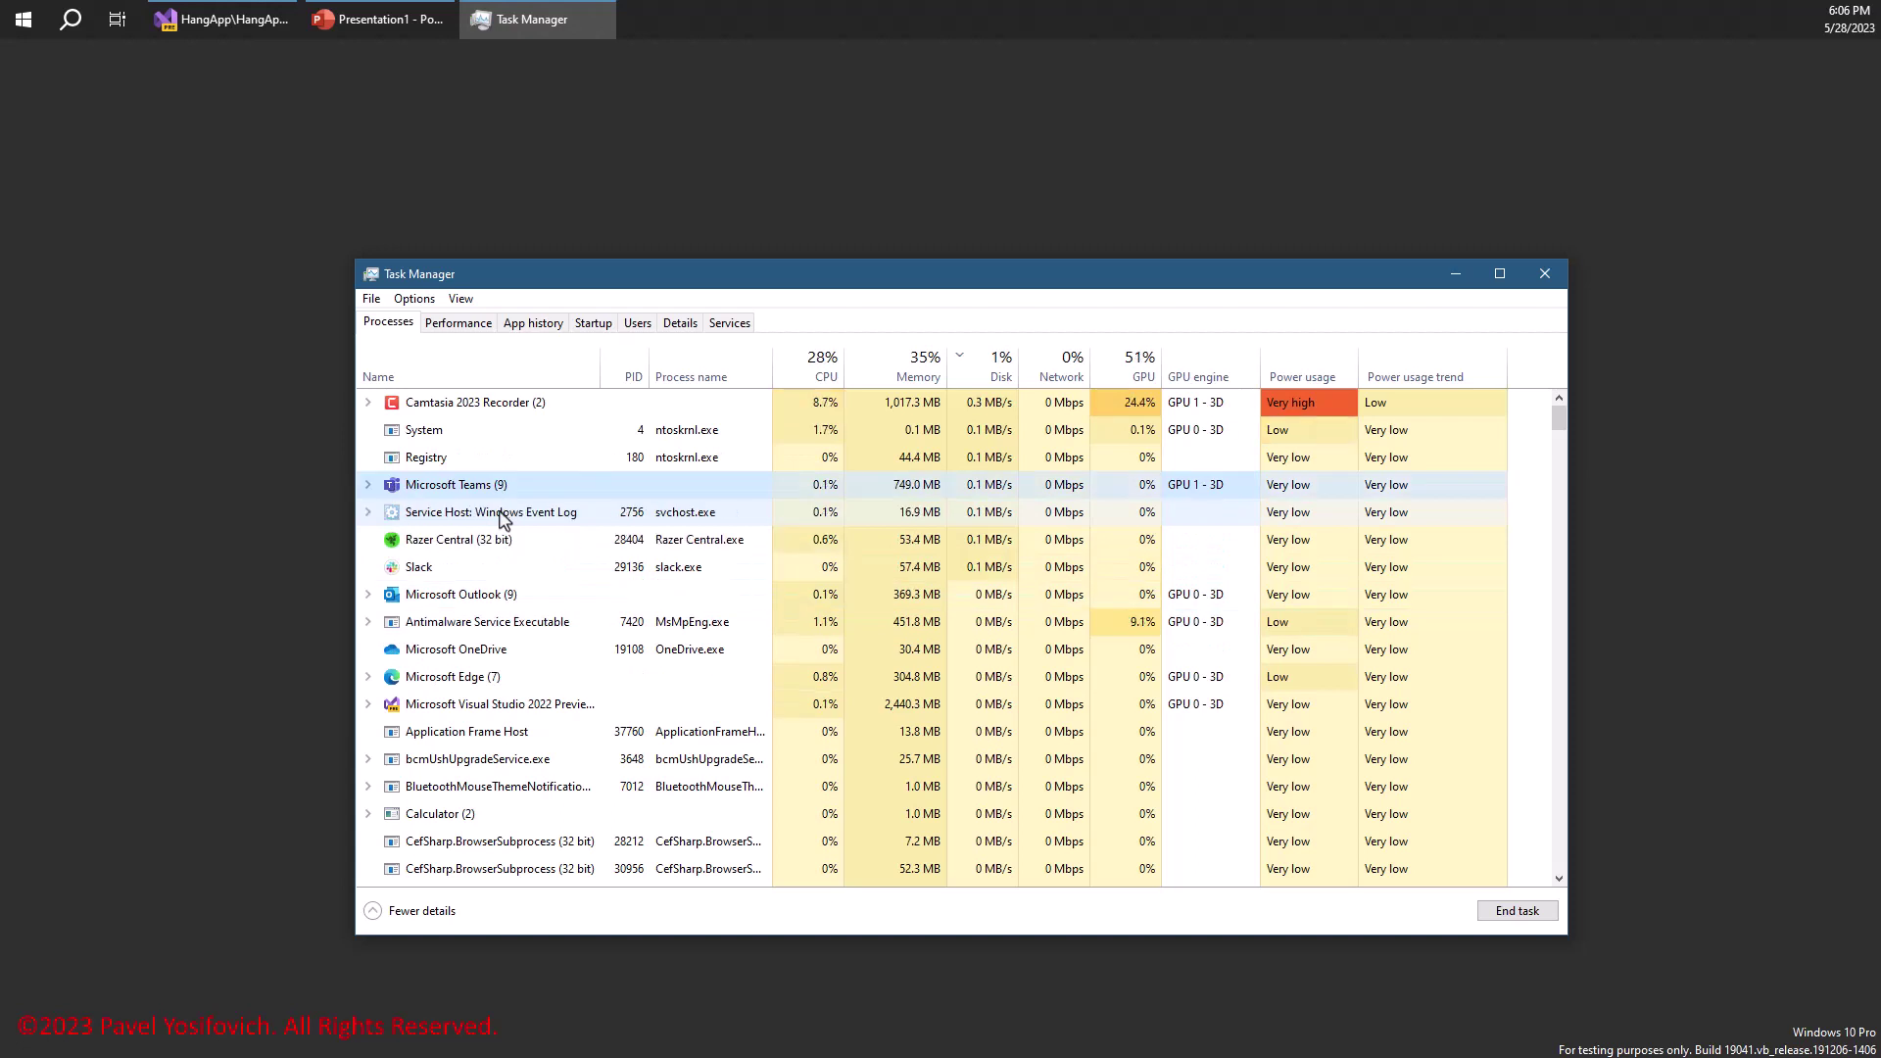
{"action": "right_click", "coordinate": [718, 376]}
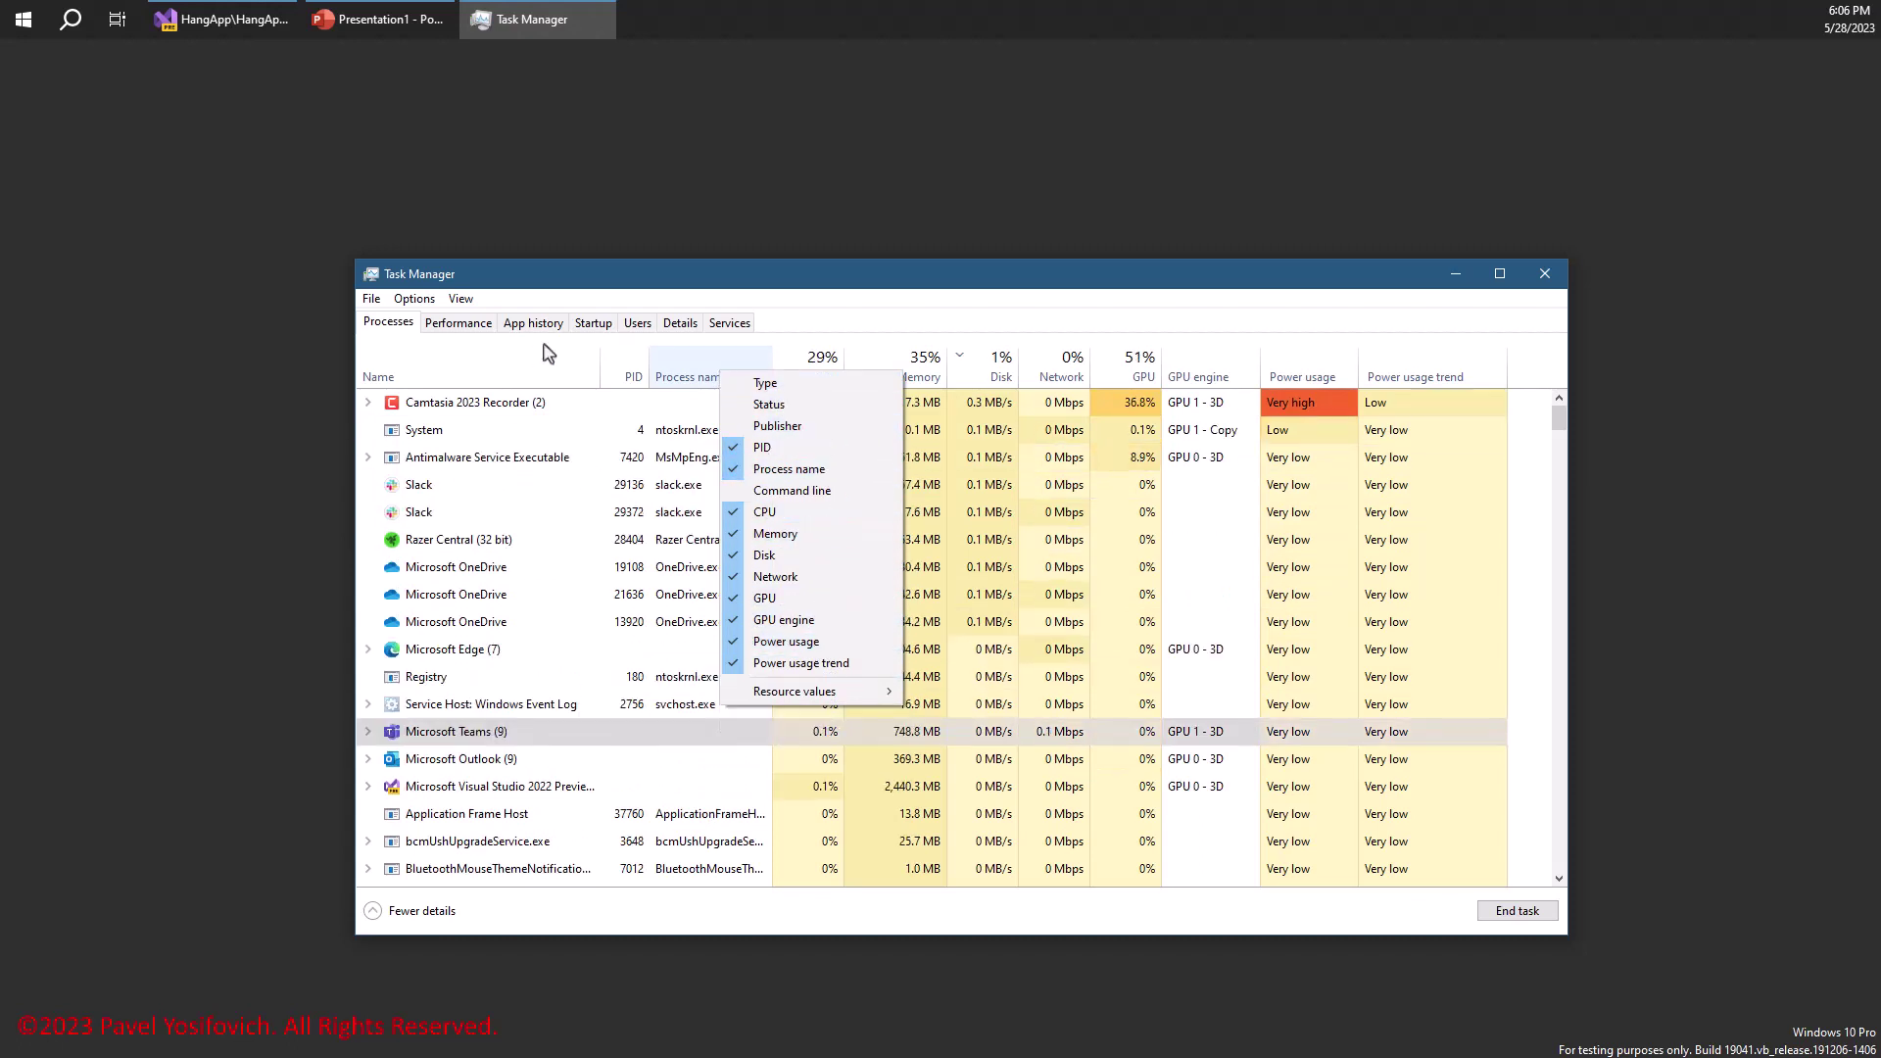
Switch to the Details tab listing every process individually.
{"action": "left_click", "coordinate": [675, 324]}
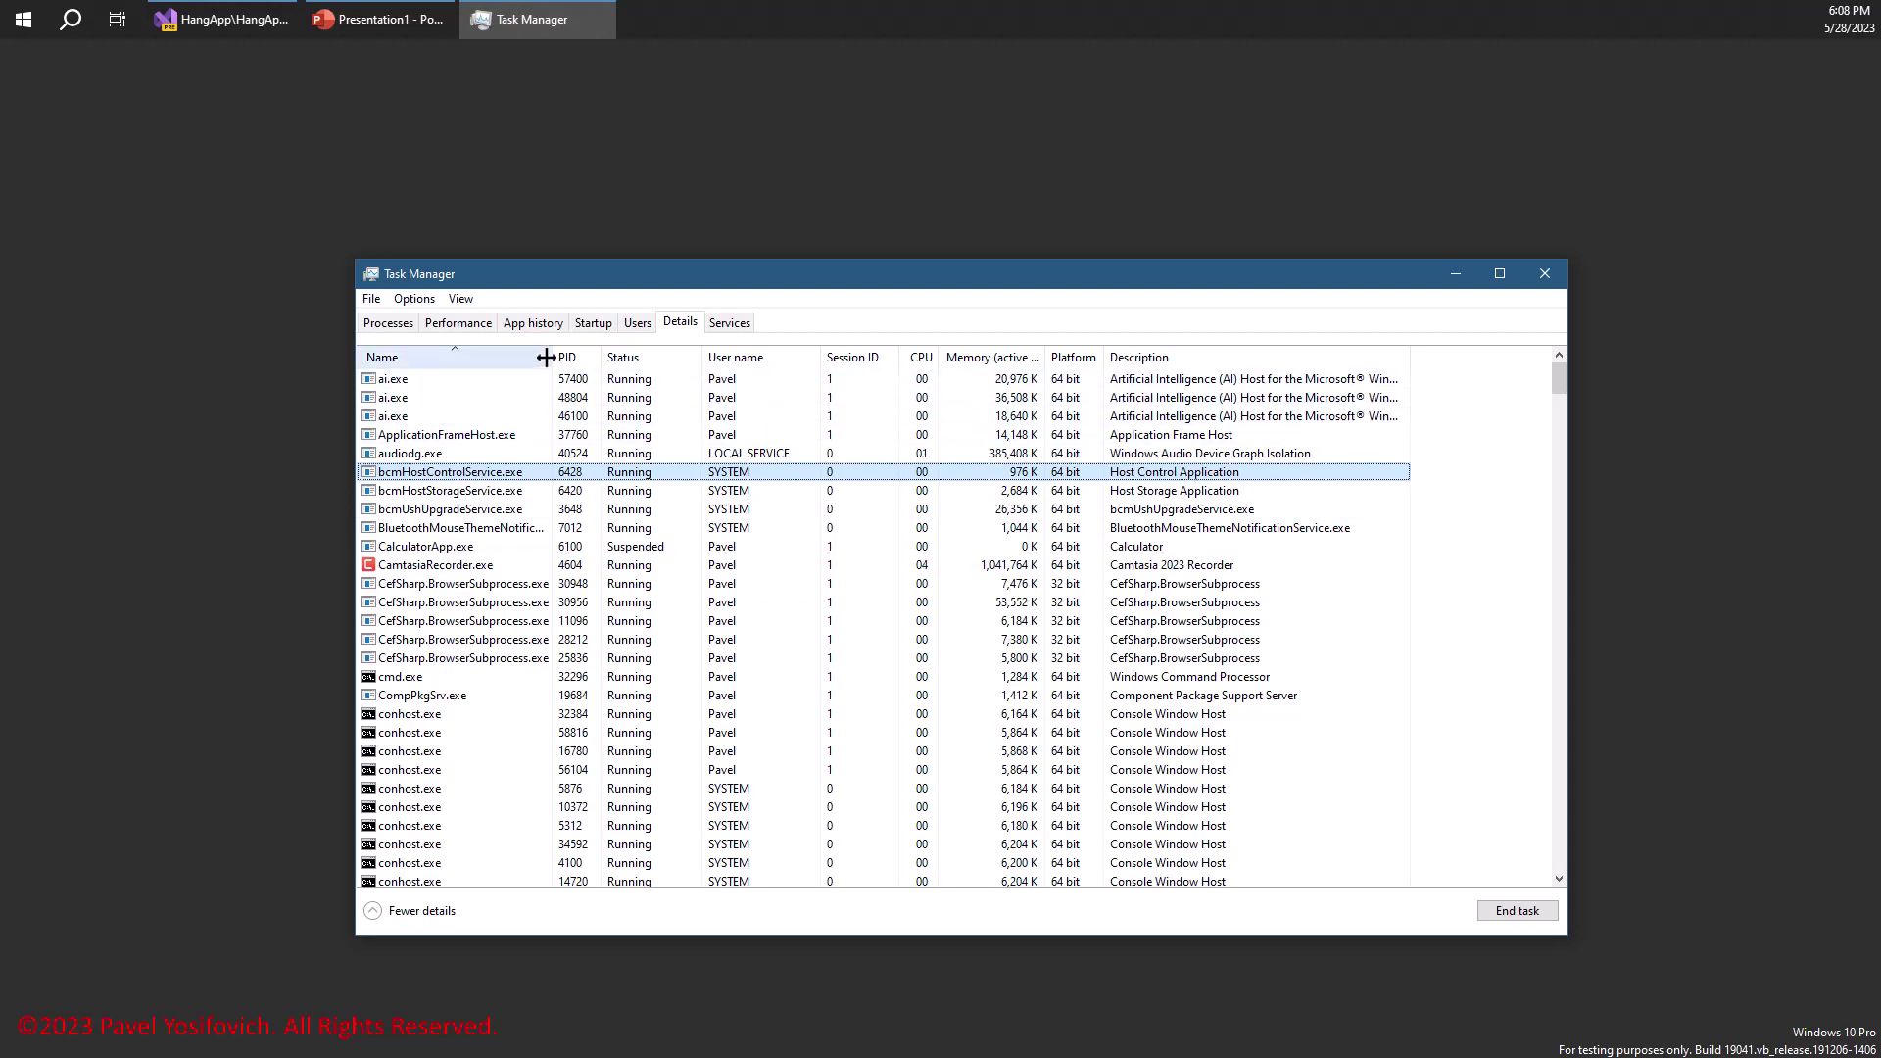
Widen the Name column and select conhost.exe (PID 5876).
{"action": "left_click_drag", "start_coordinate": [551, 357], "coordinate": [575, 357]}
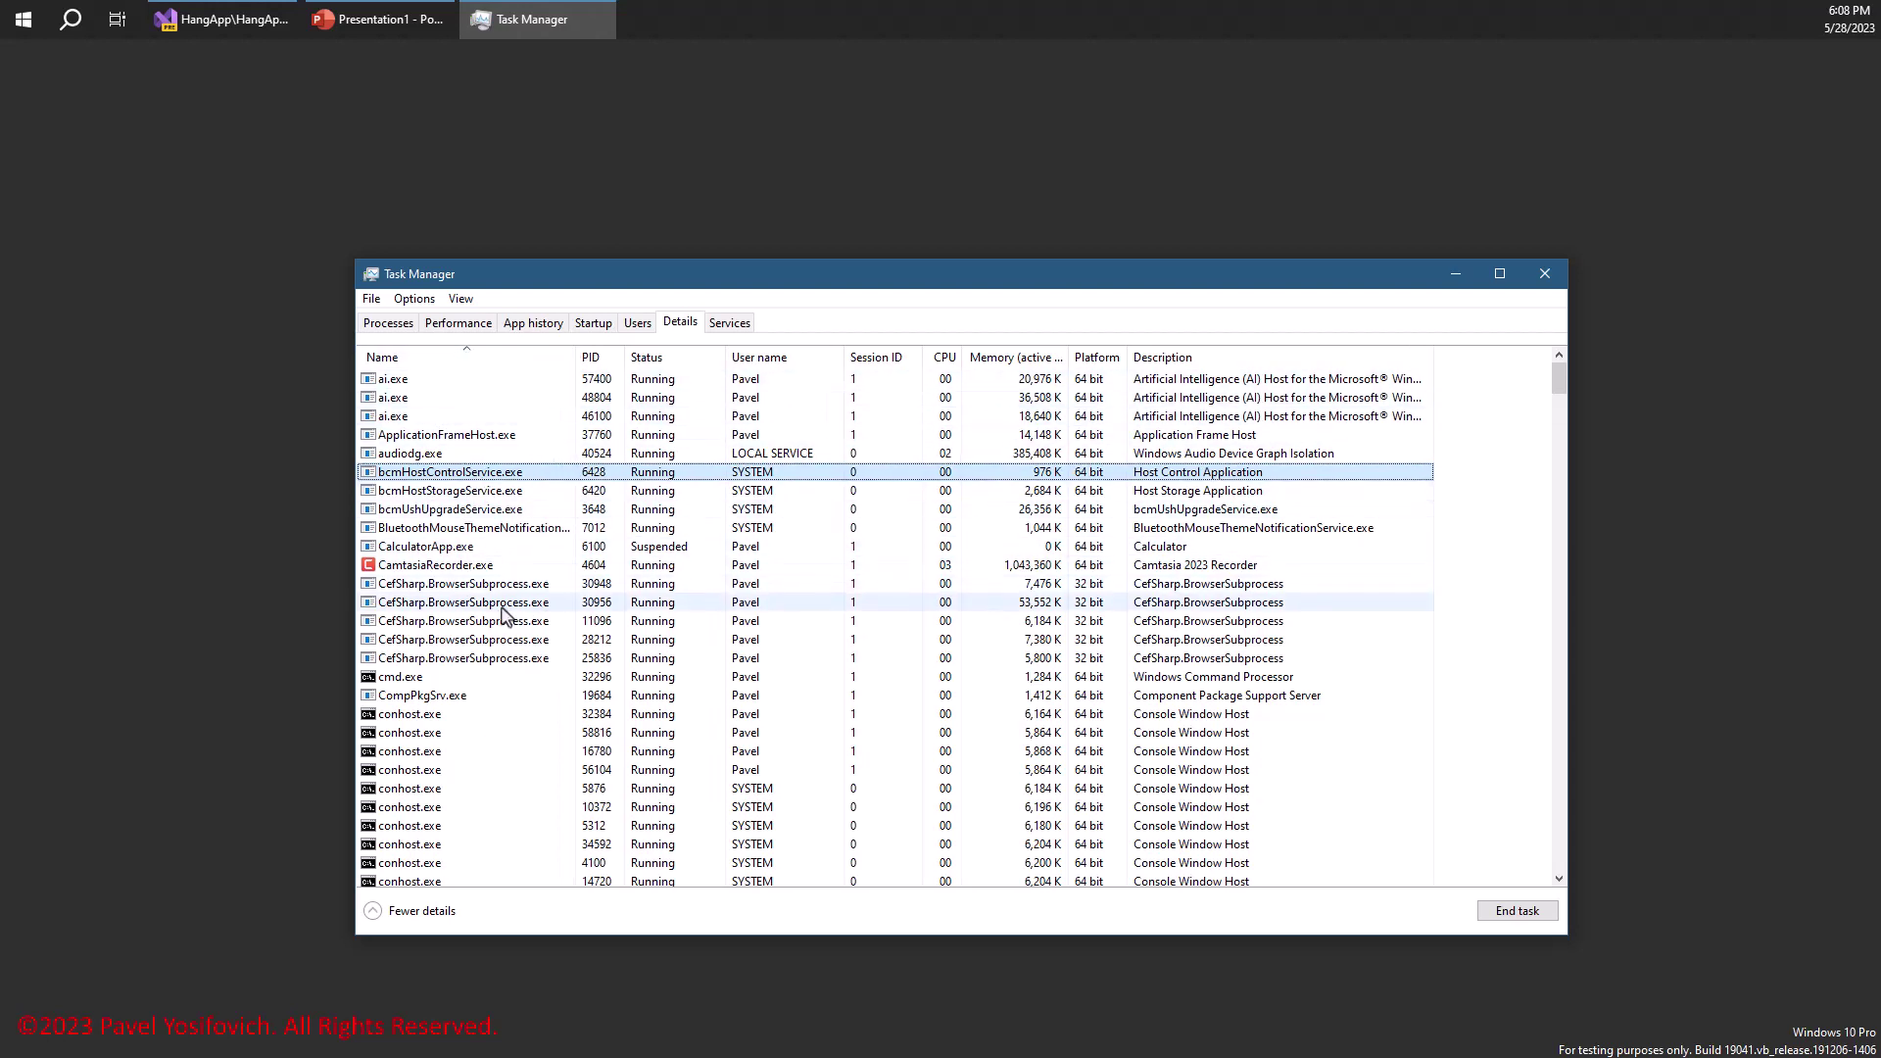
{"action": "scroll", "coordinate": [495, 654], "scroll_direction": "down", "scroll_amount": 3}
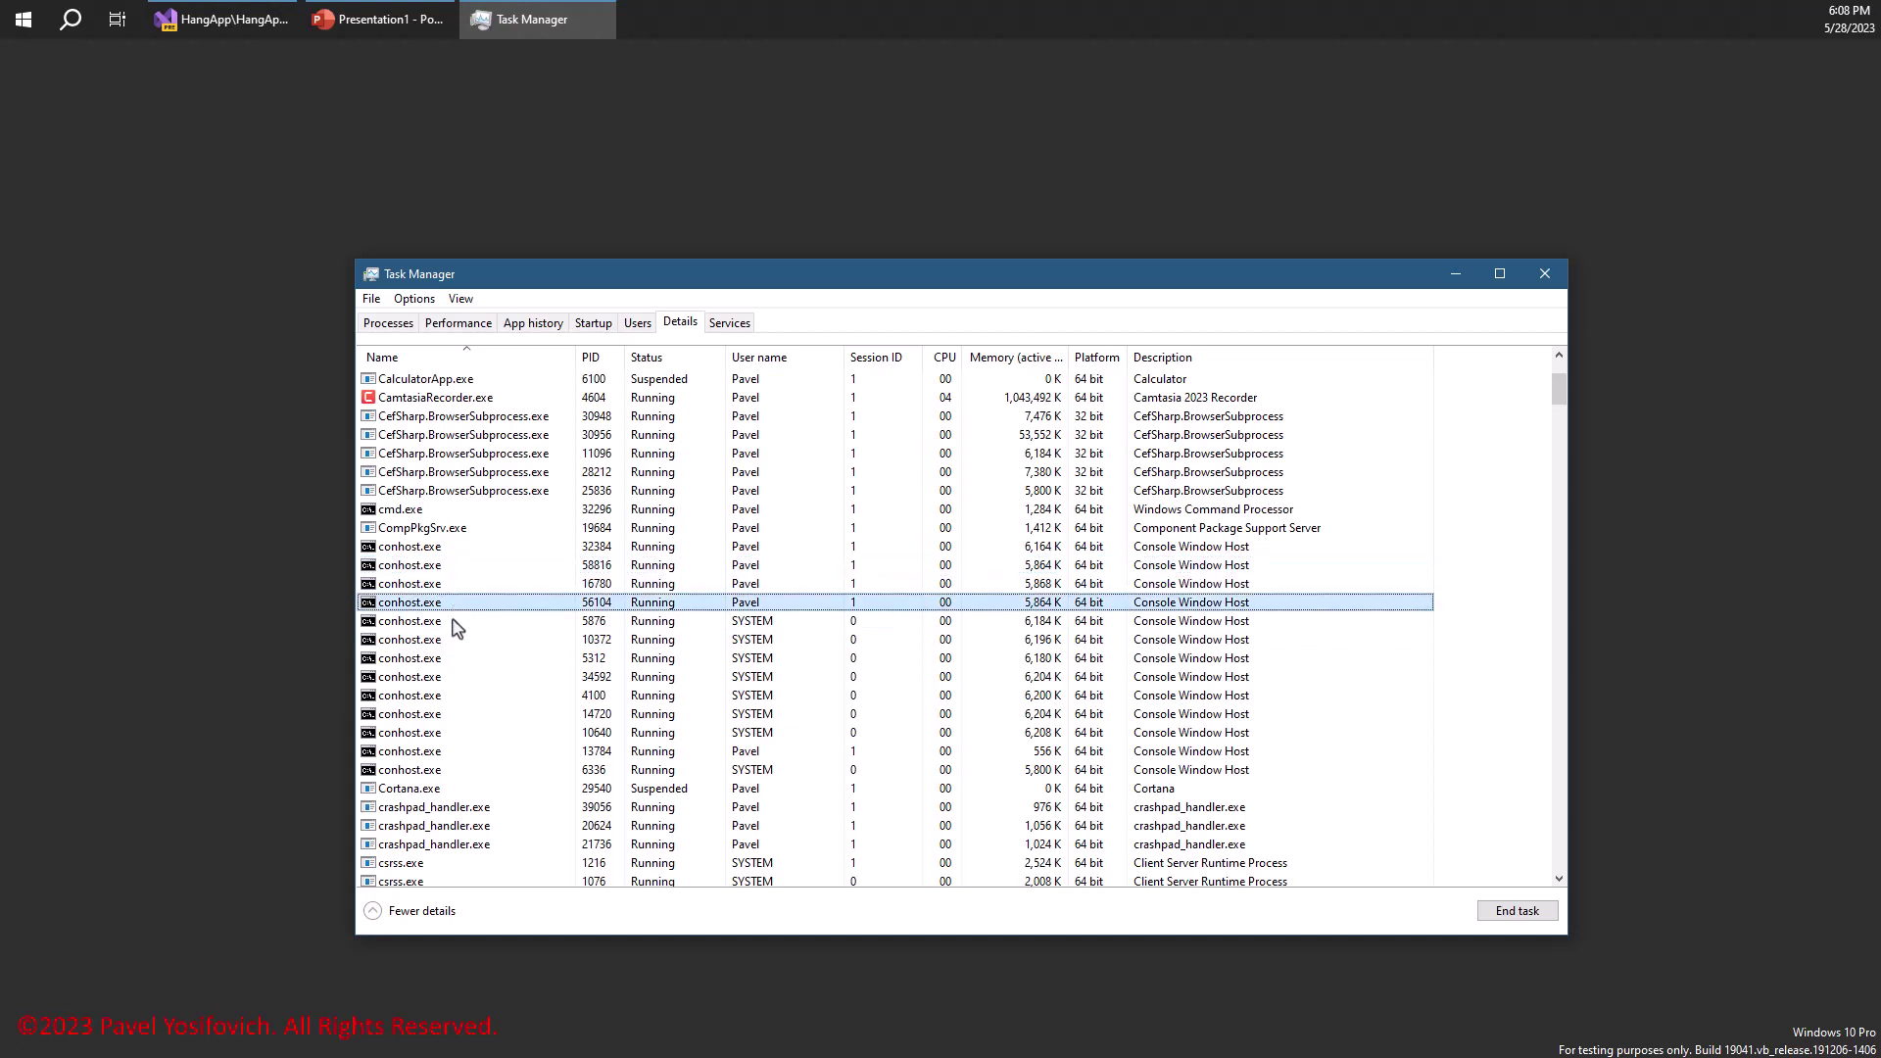
{"action": "left_click", "coordinate": [456, 621]}
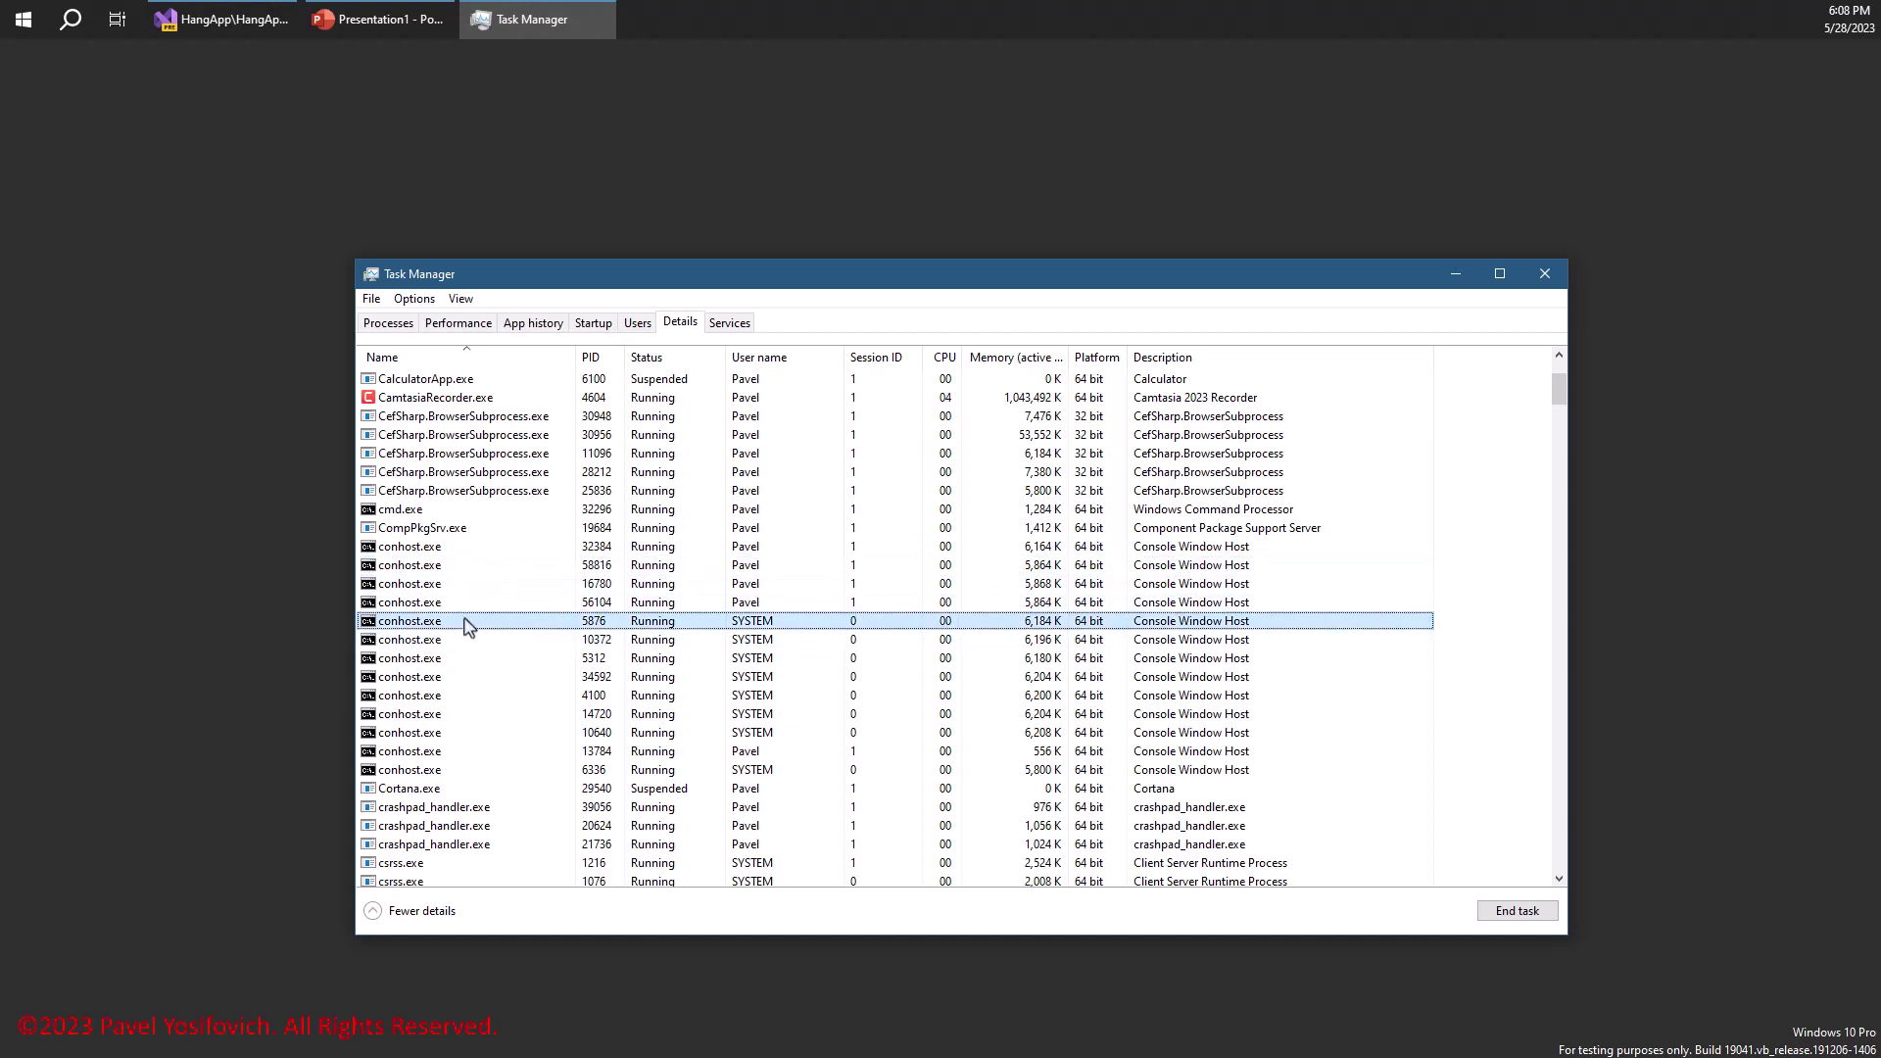
Sort processes by PID ascending and return to the top, selecting System.
{"action": "left_click", "coordinate": [591, 358]}
{"action": "scroll", "coordinate": [529, 408], "scroll_direction": "up", "scroll_amount": 15}
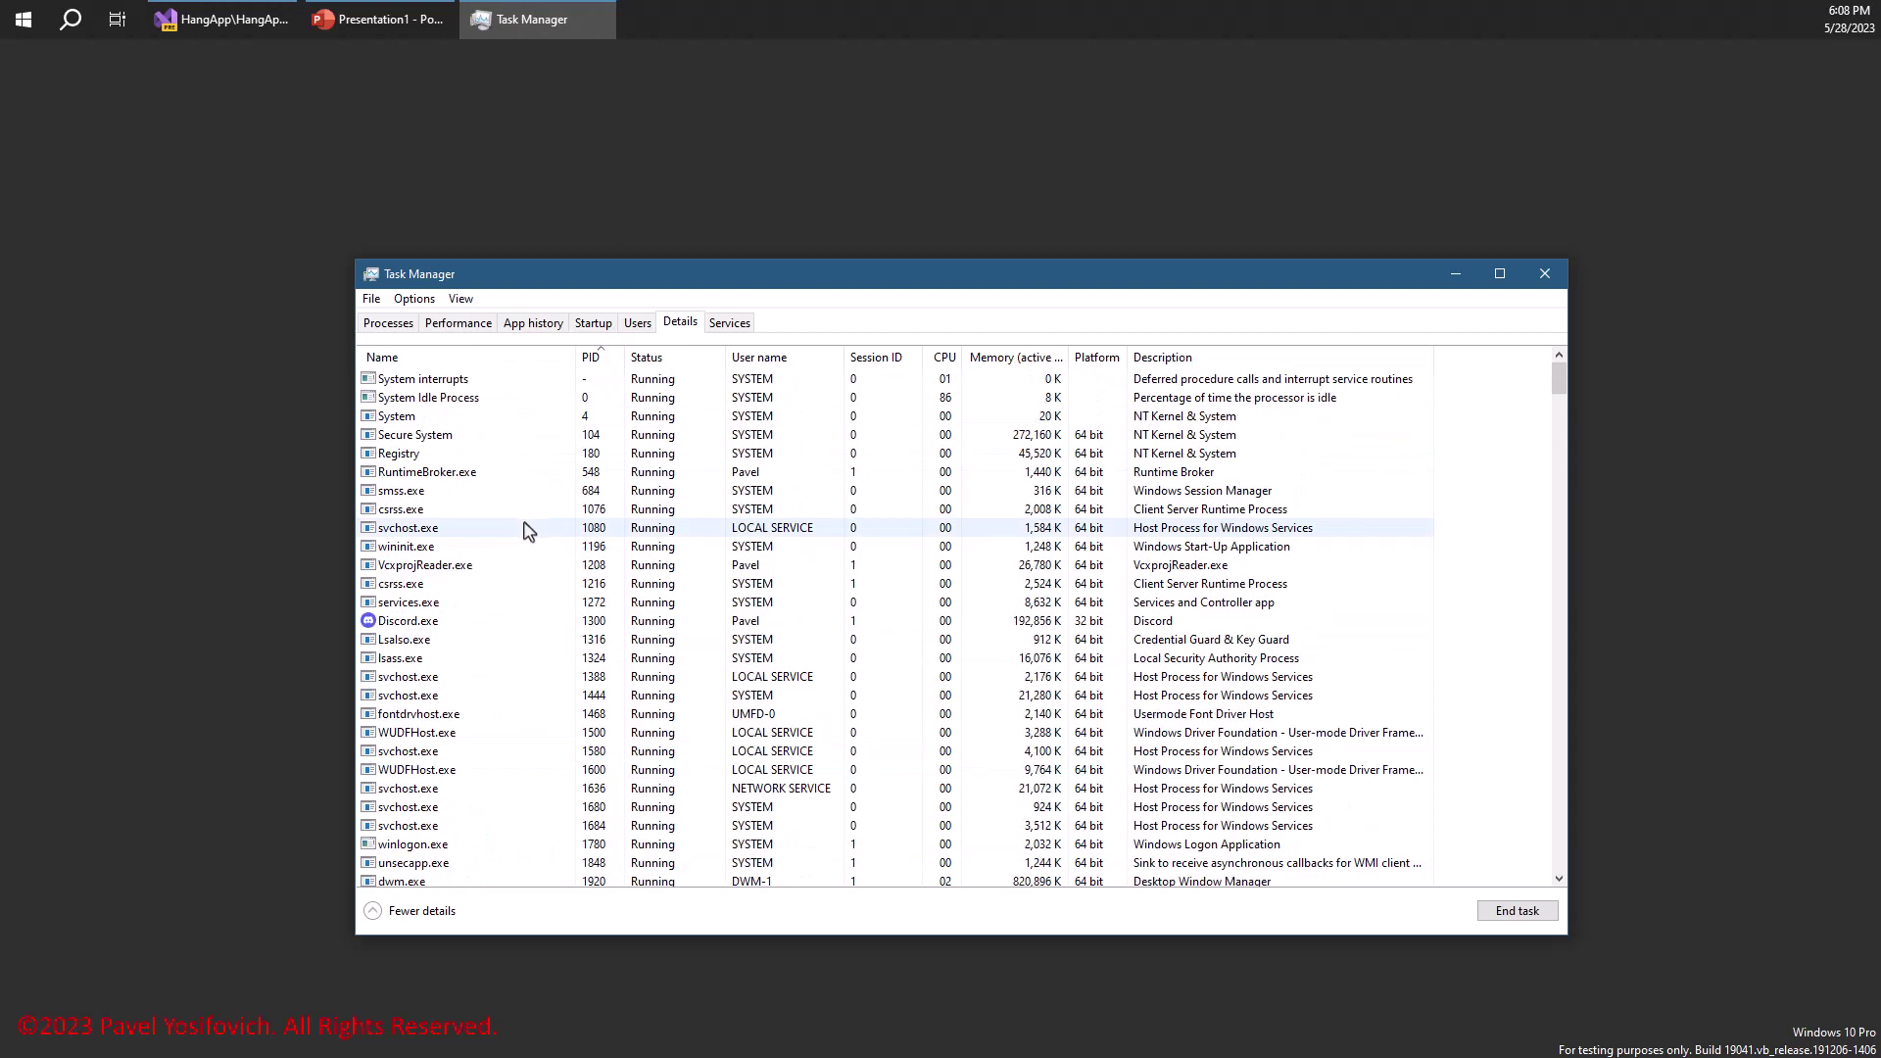
{"action": "left_click", "coordinate": [477, 422]}
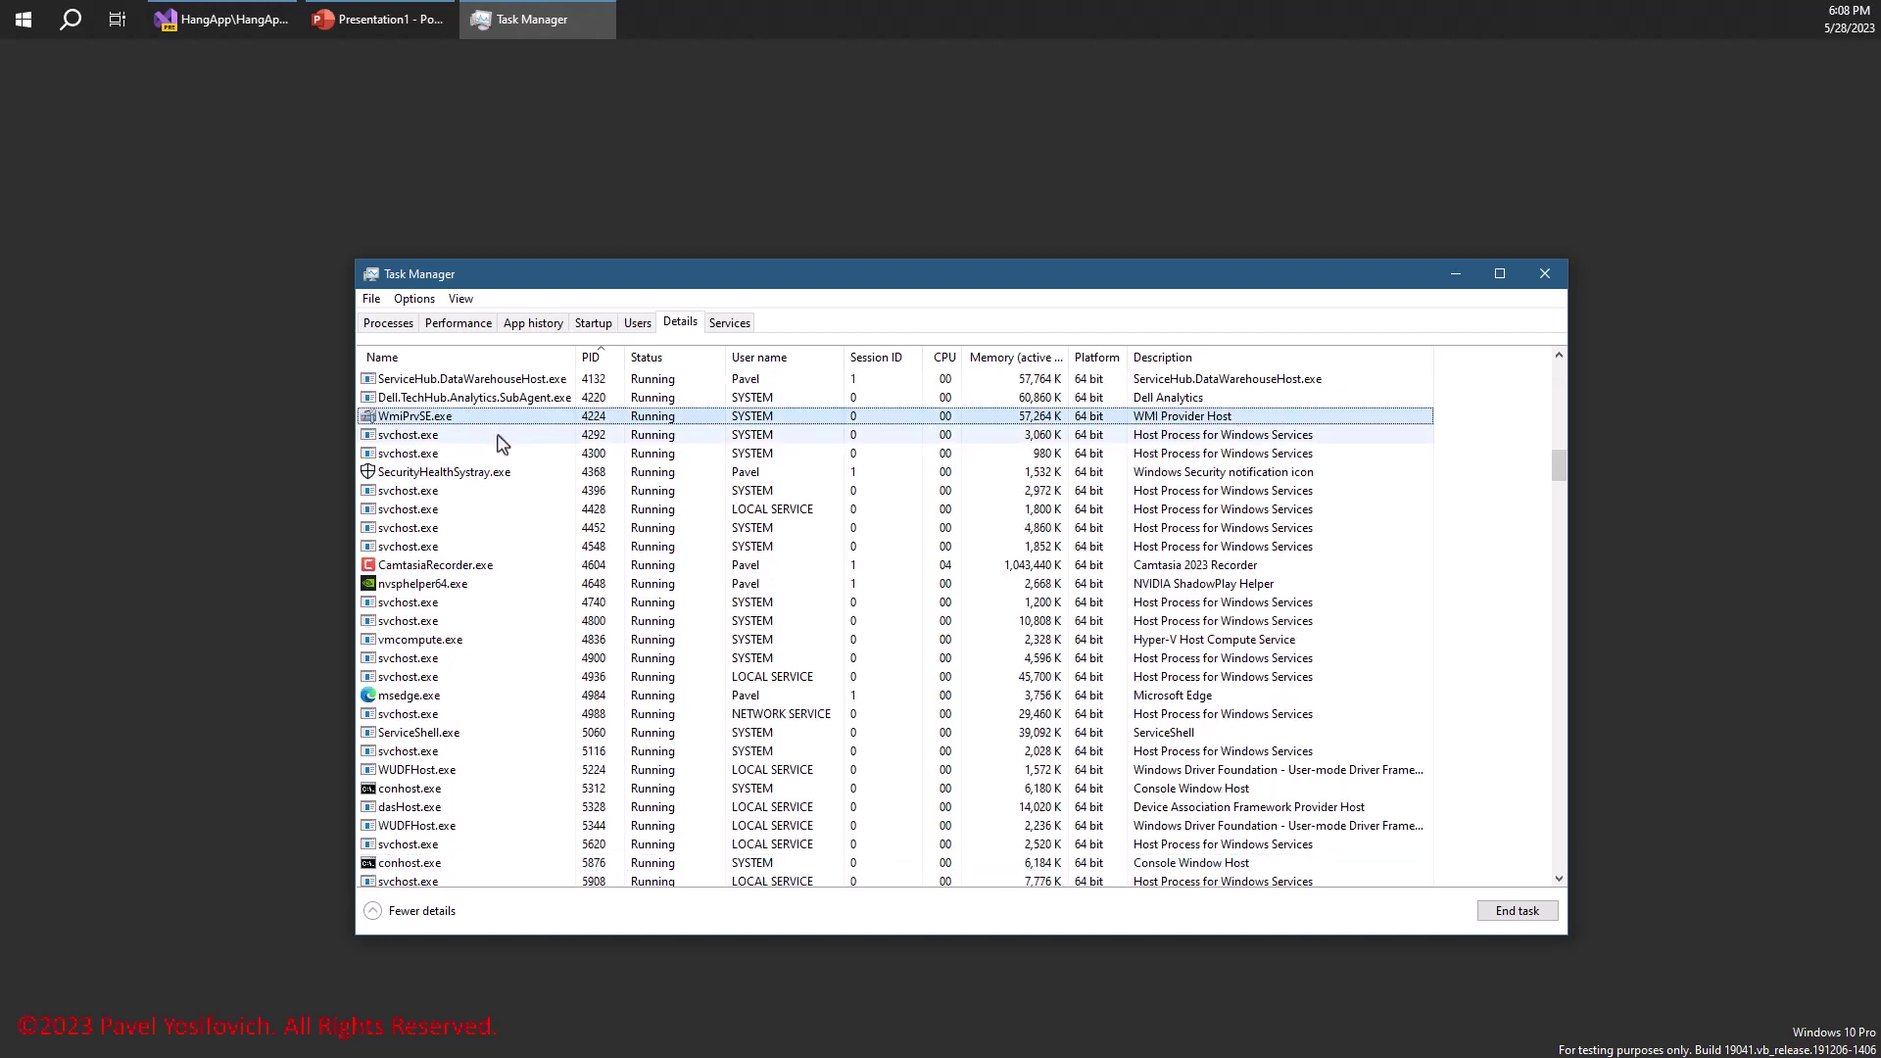
{"action": "key", "text": "Home"}
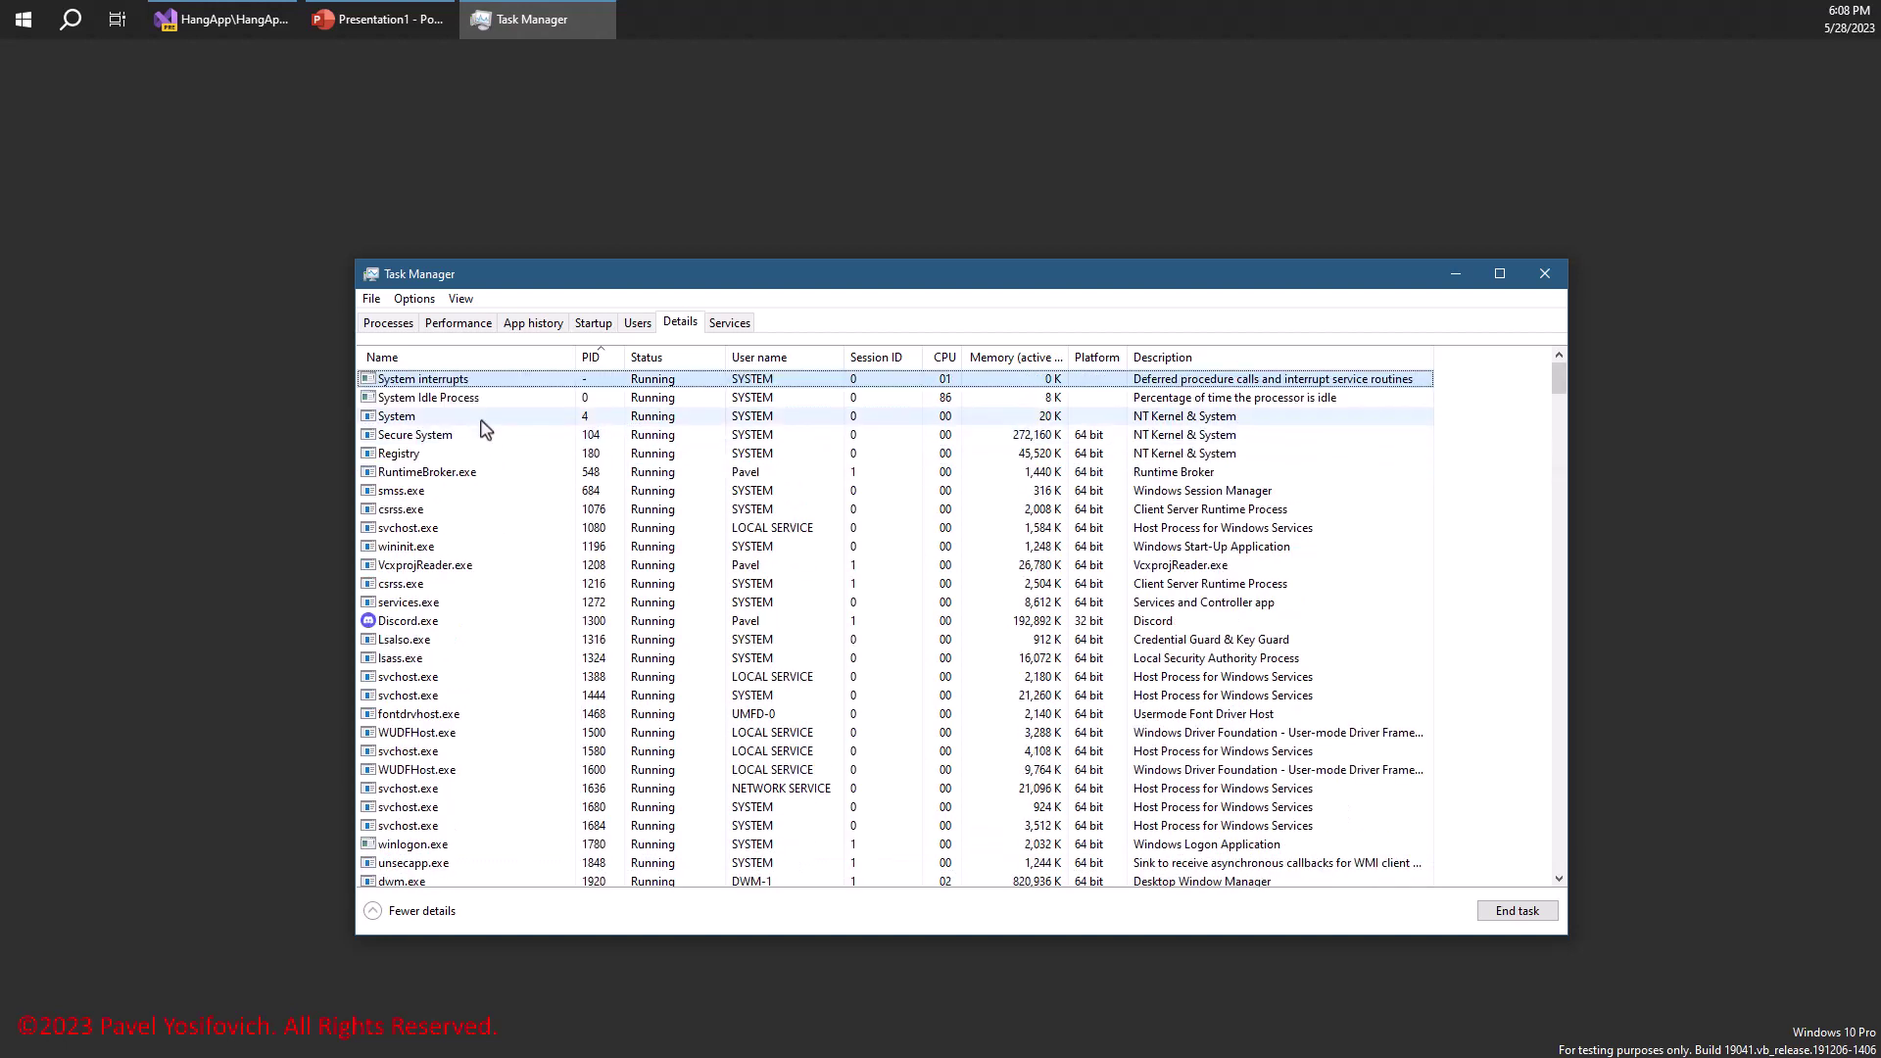
{"action": "left_click", "coordinate": [485, 420]}
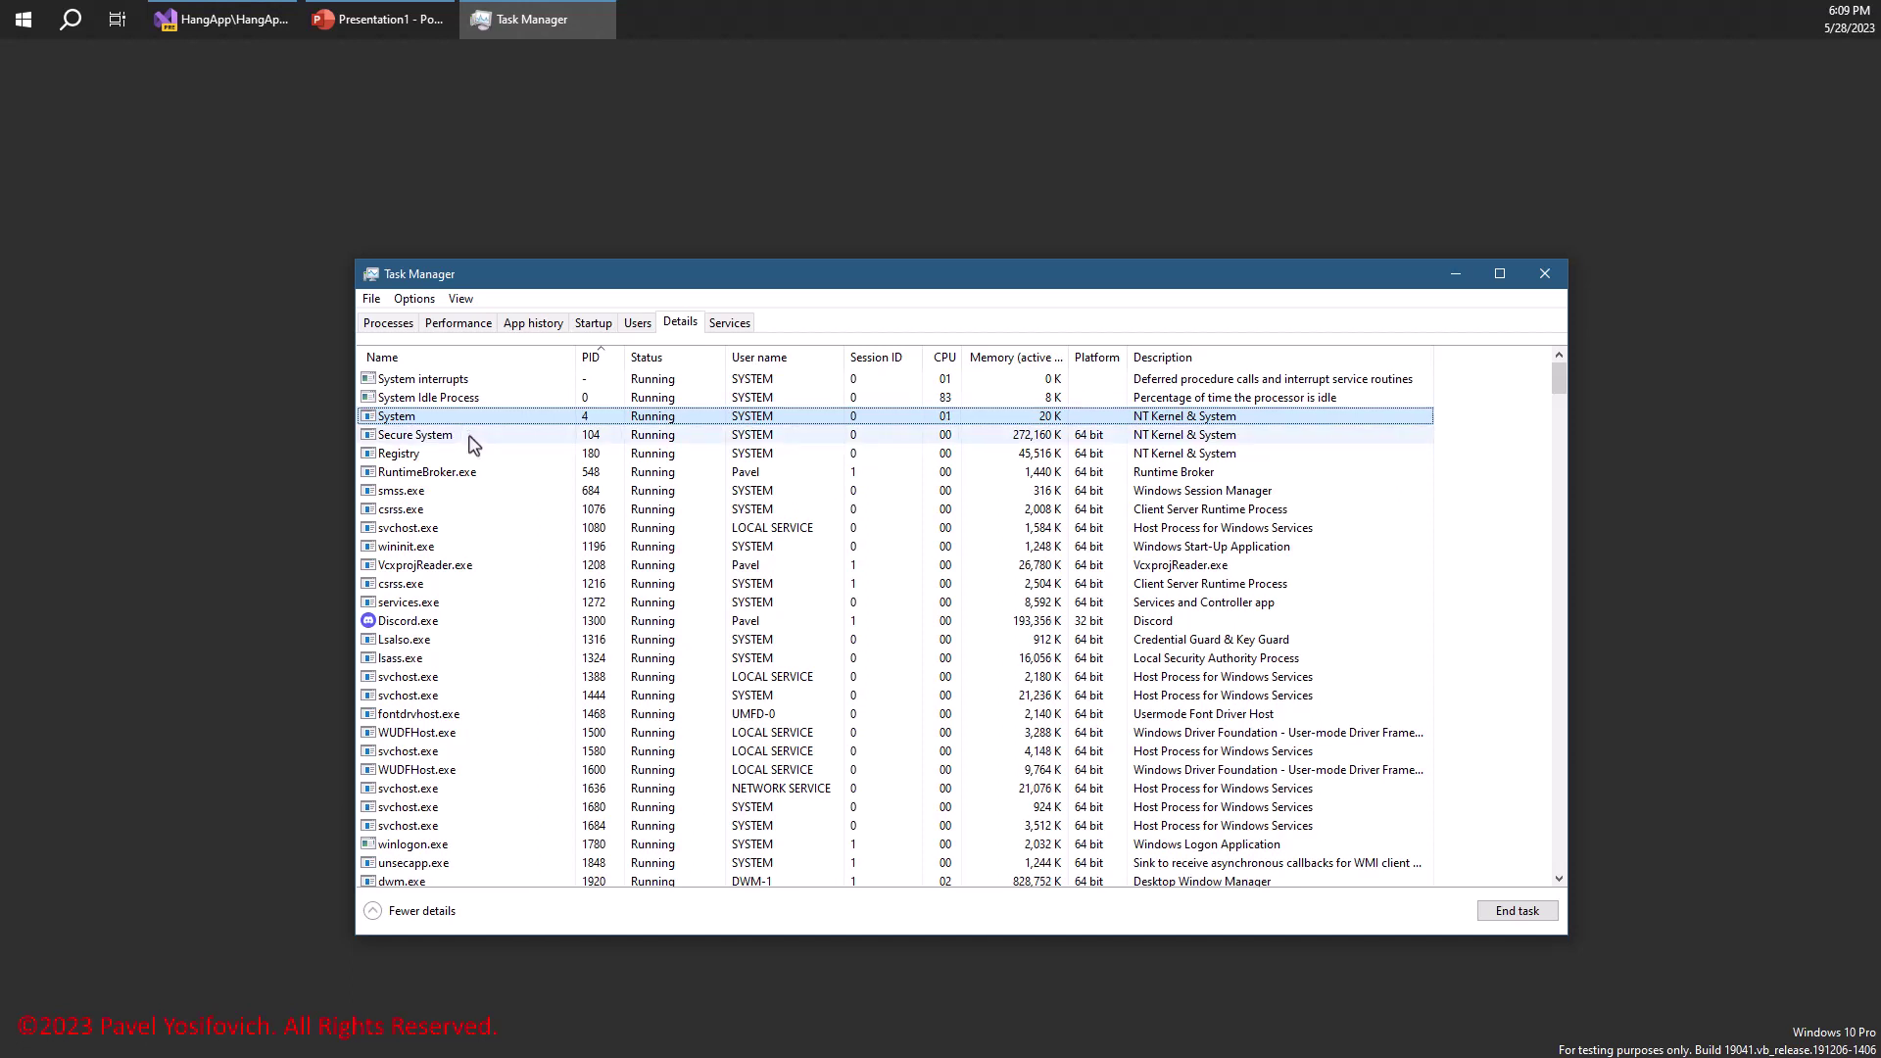
{"action": "left_click", "coordinate": [477, 441]}
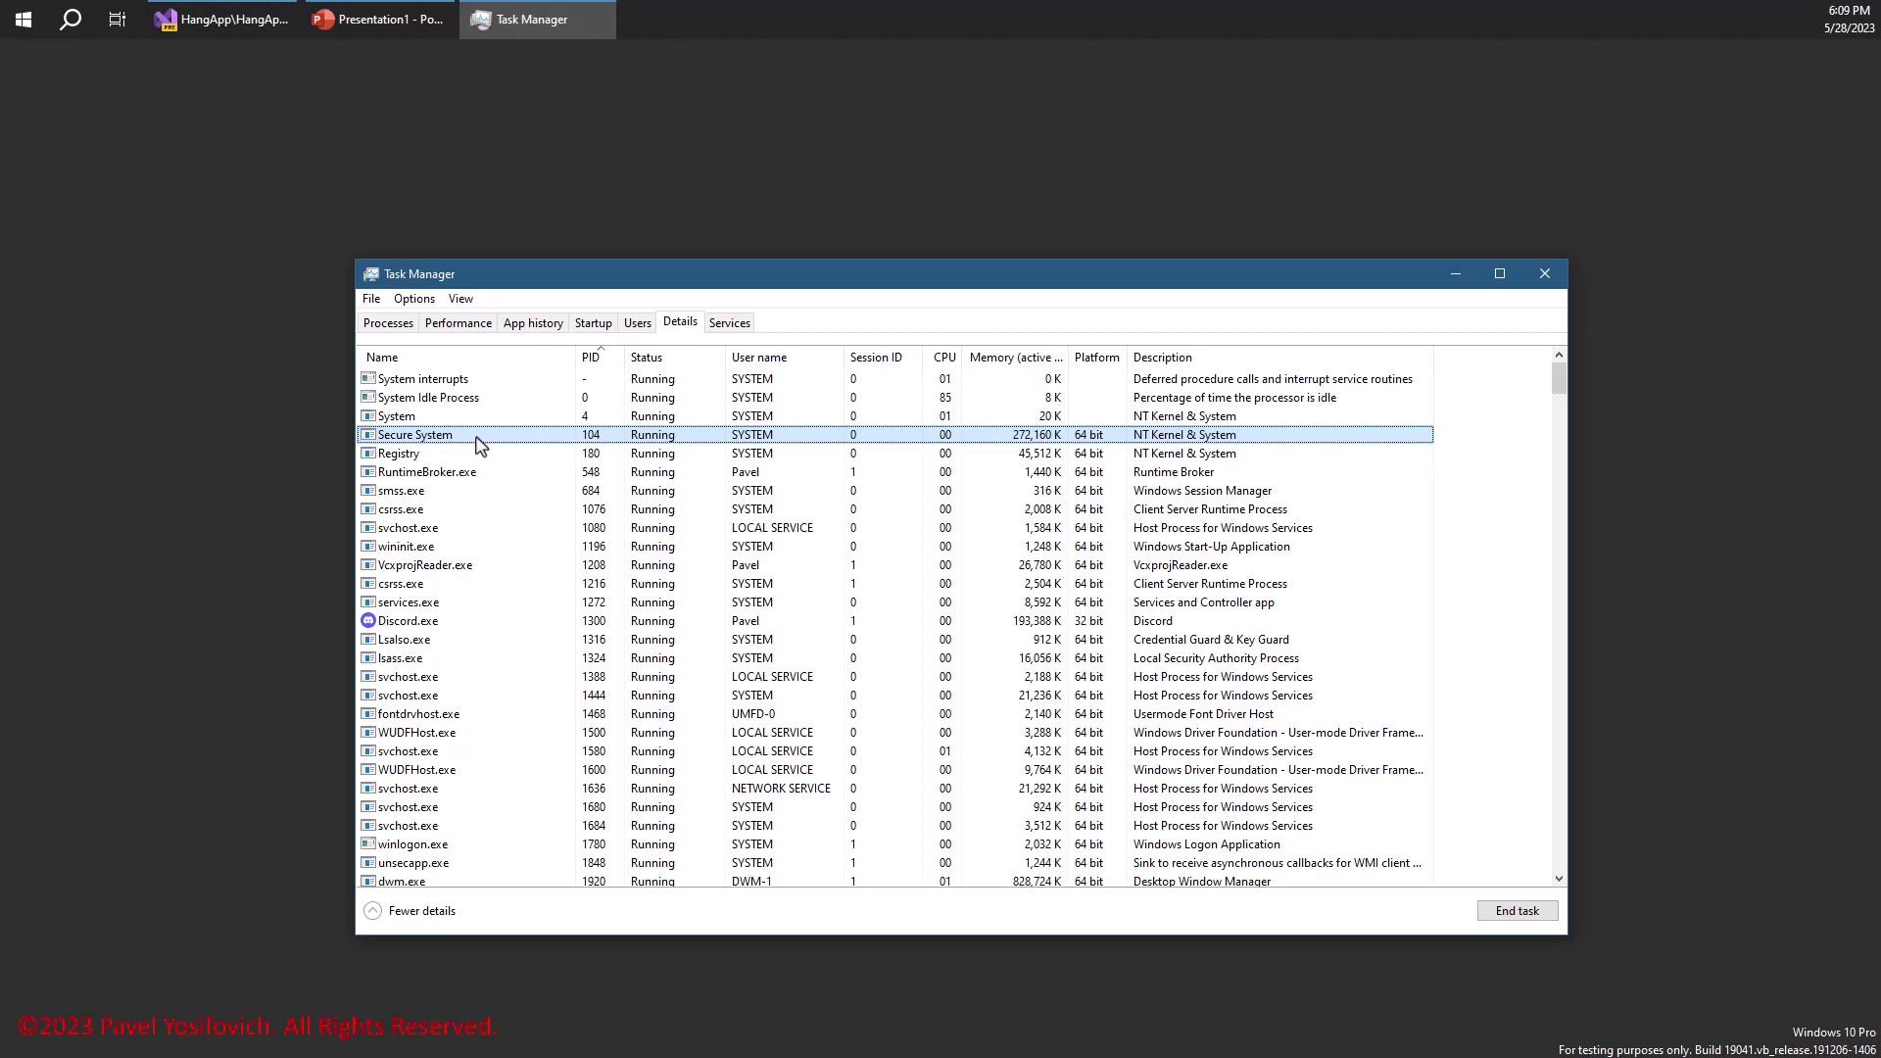
{"action": "left_click", "coordinate": [464, 457]}
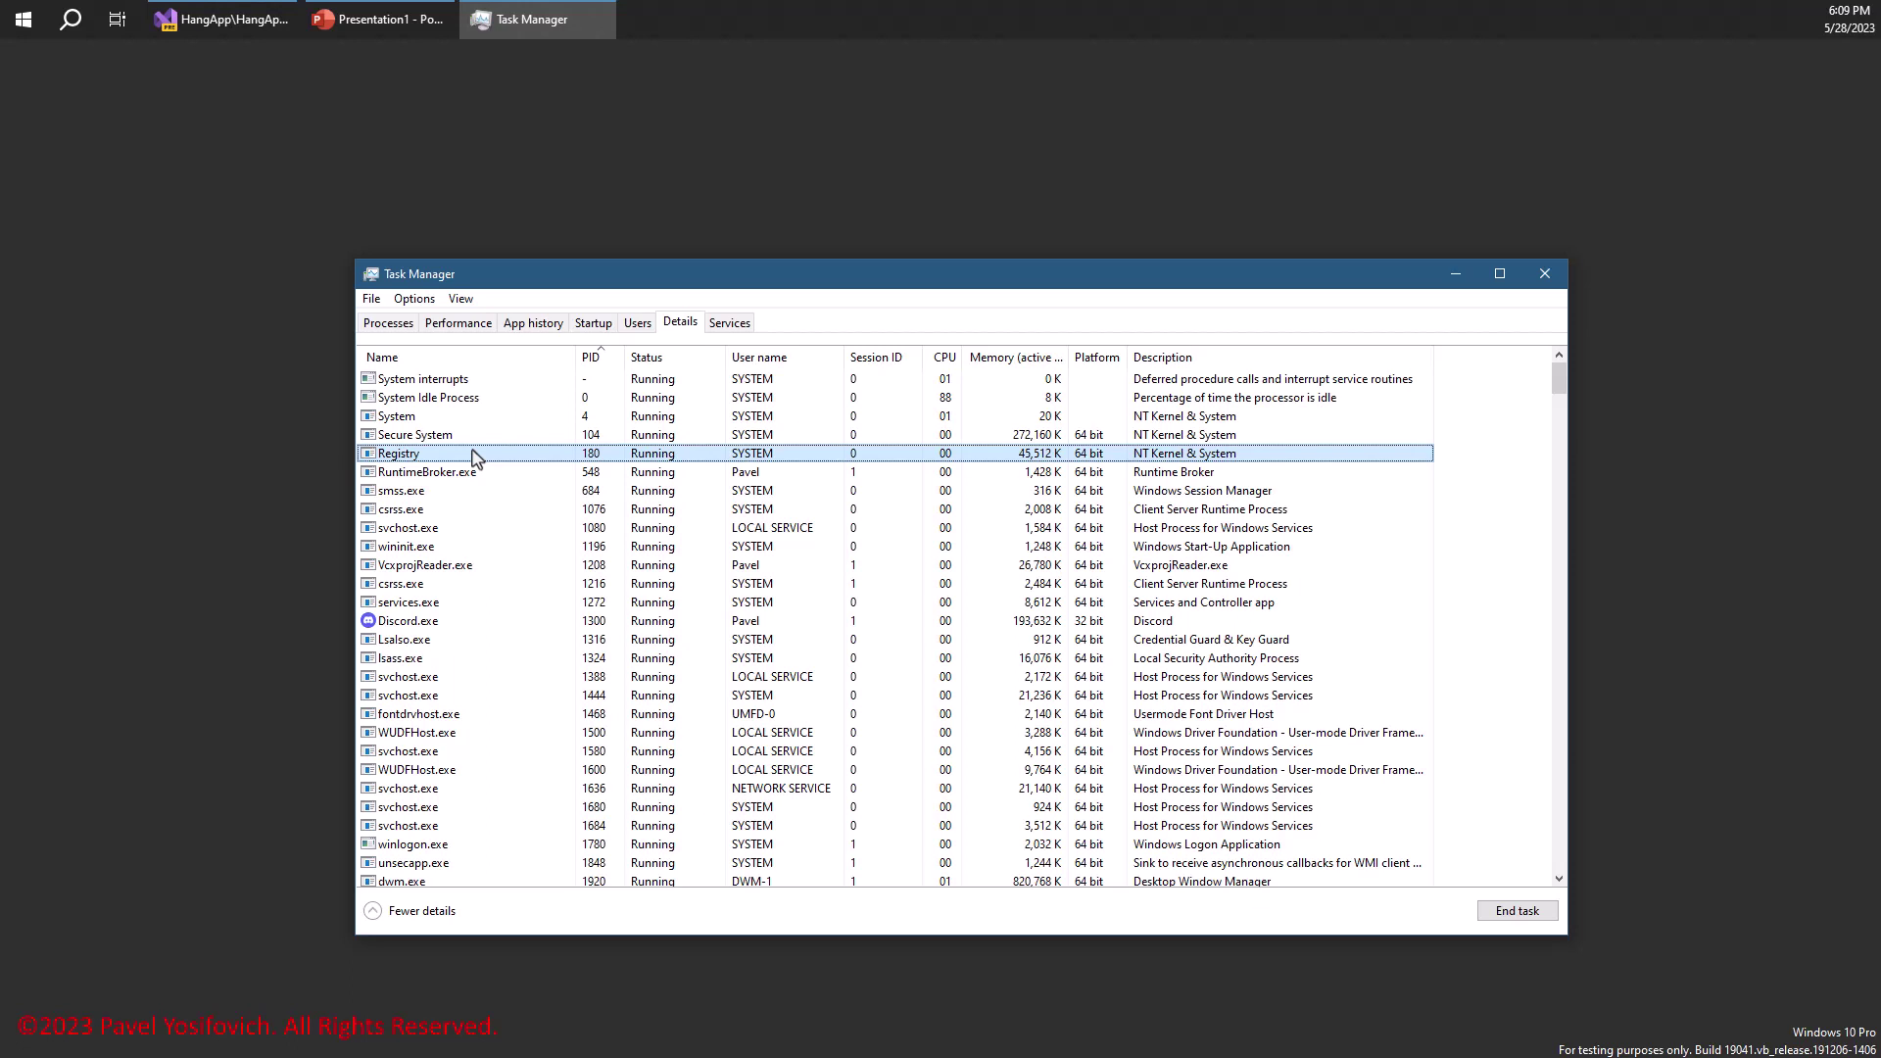
{"action": "left_click", "coordinate": [459, 402]}
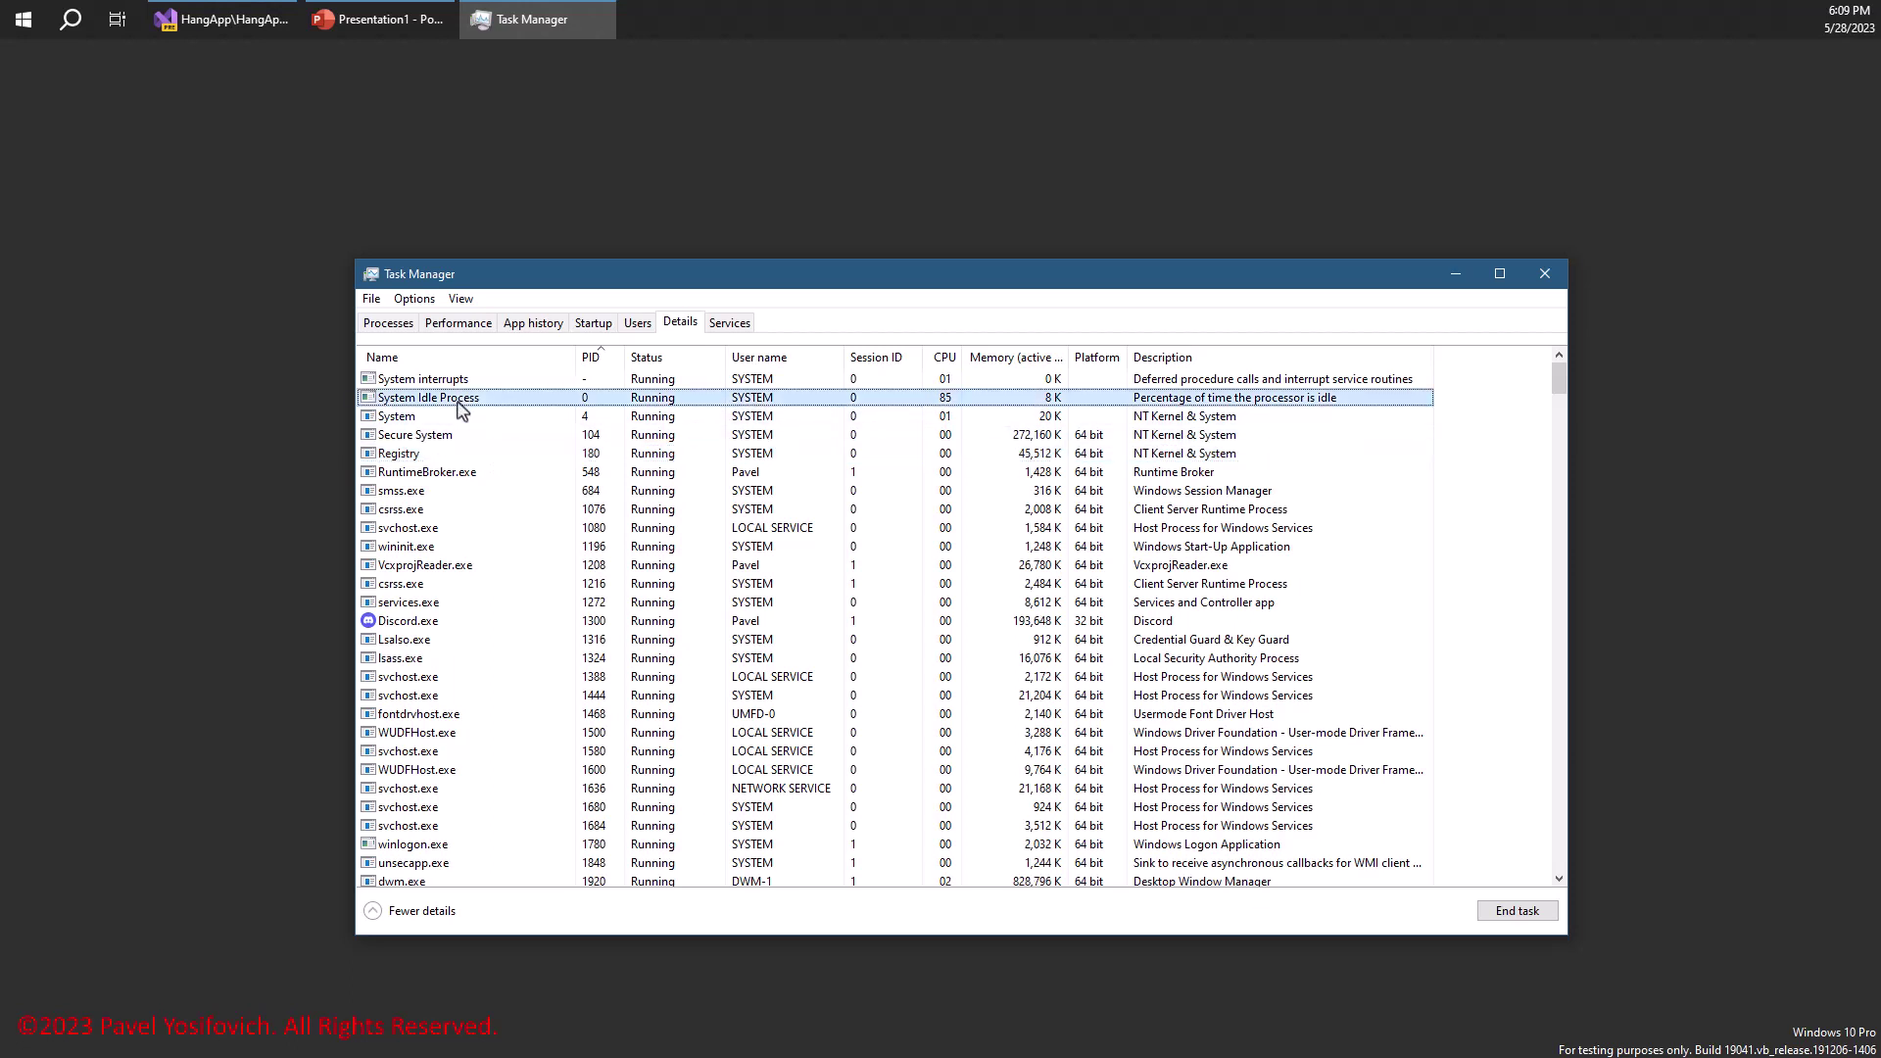
{"action": "left_click", "coordinate": [467, 381]}
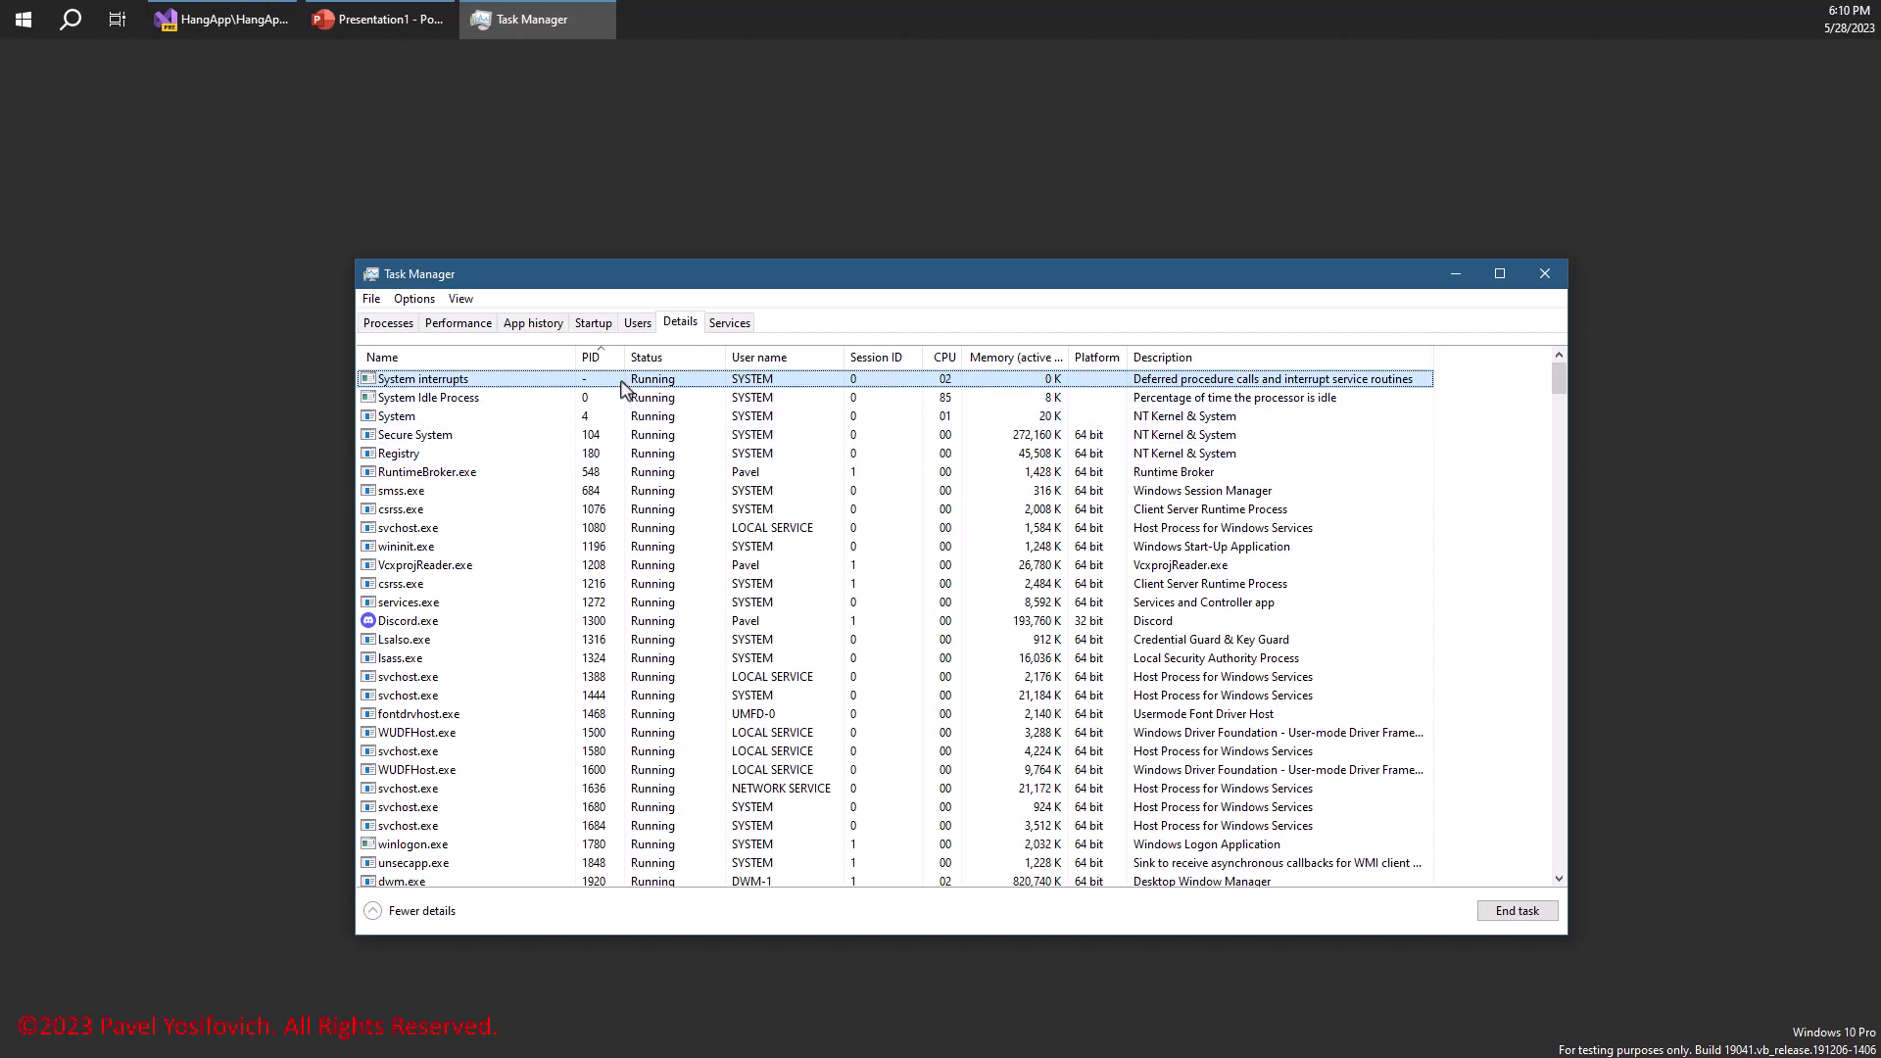
Select the svchost.exe (PID 1080) and VcxprojReader.exe rows in the Details list.
{"action": "left_click", "coordinate": [600, 529]}
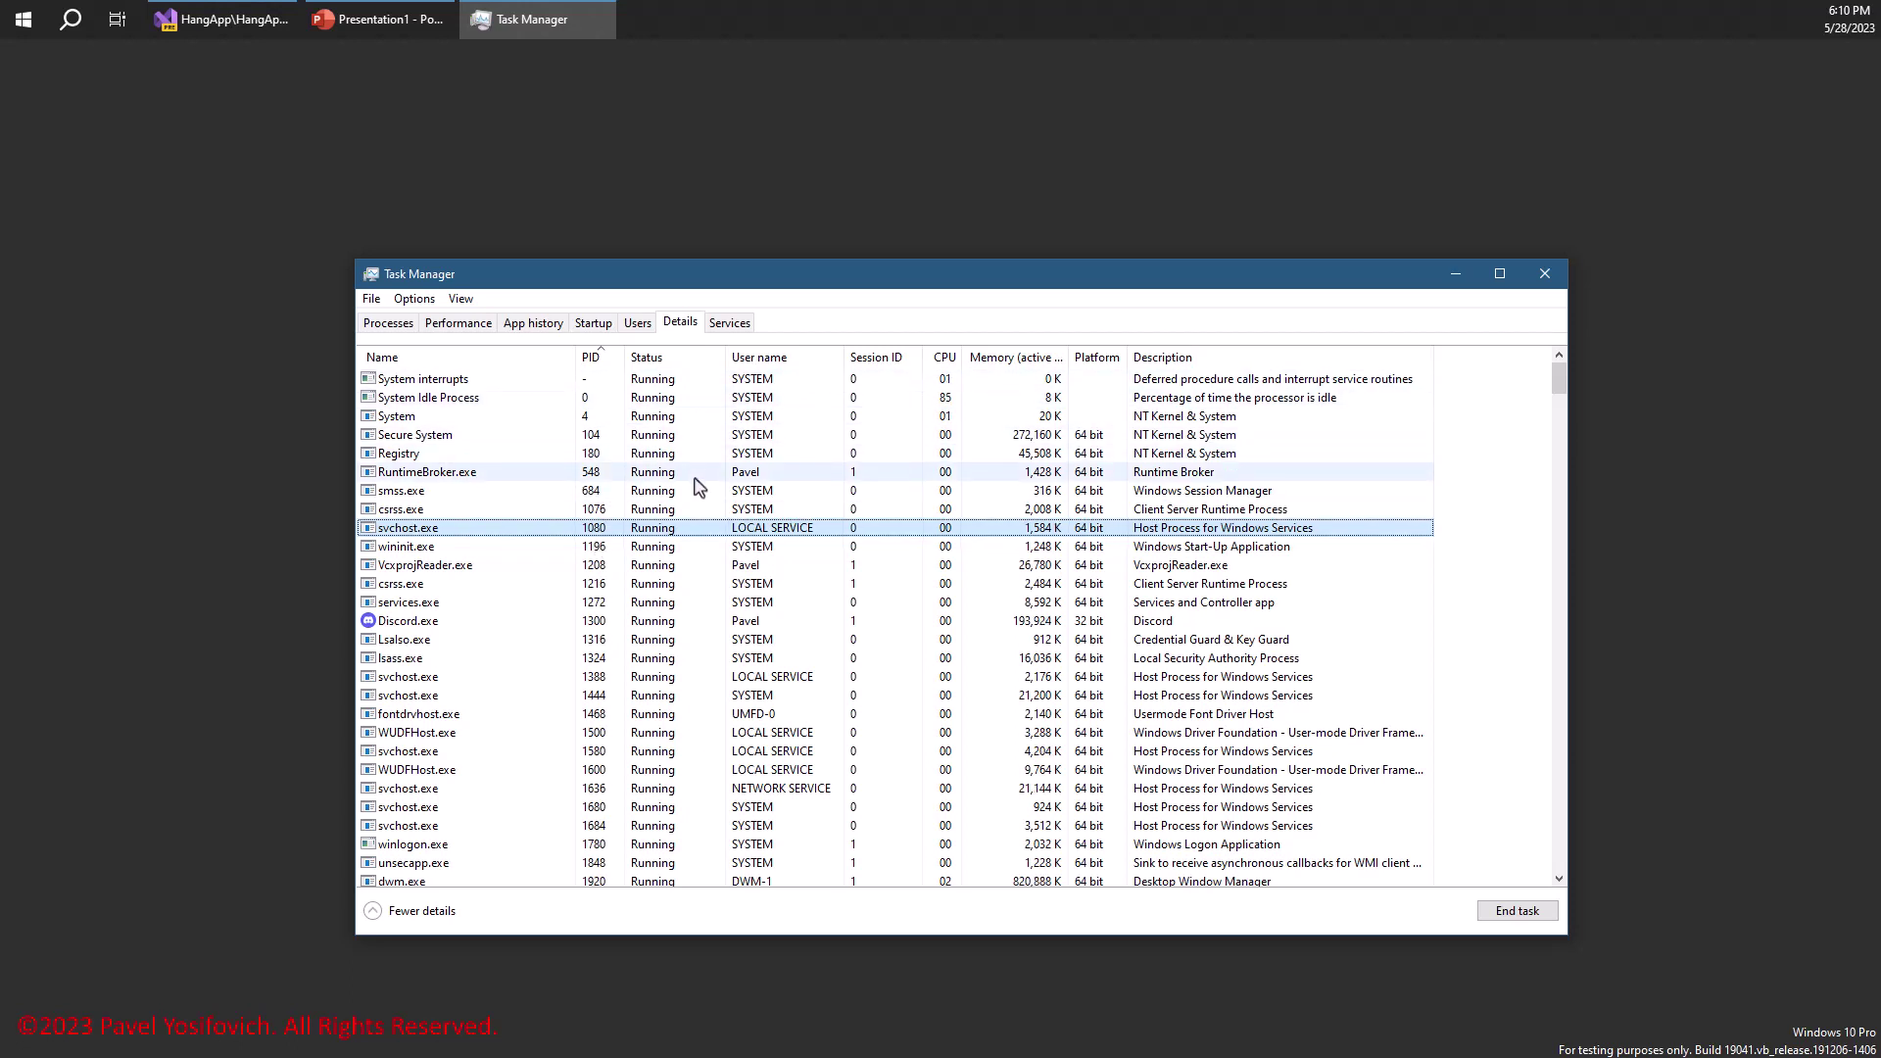
{"action": "left_click", "coordinate": [662, 572]}
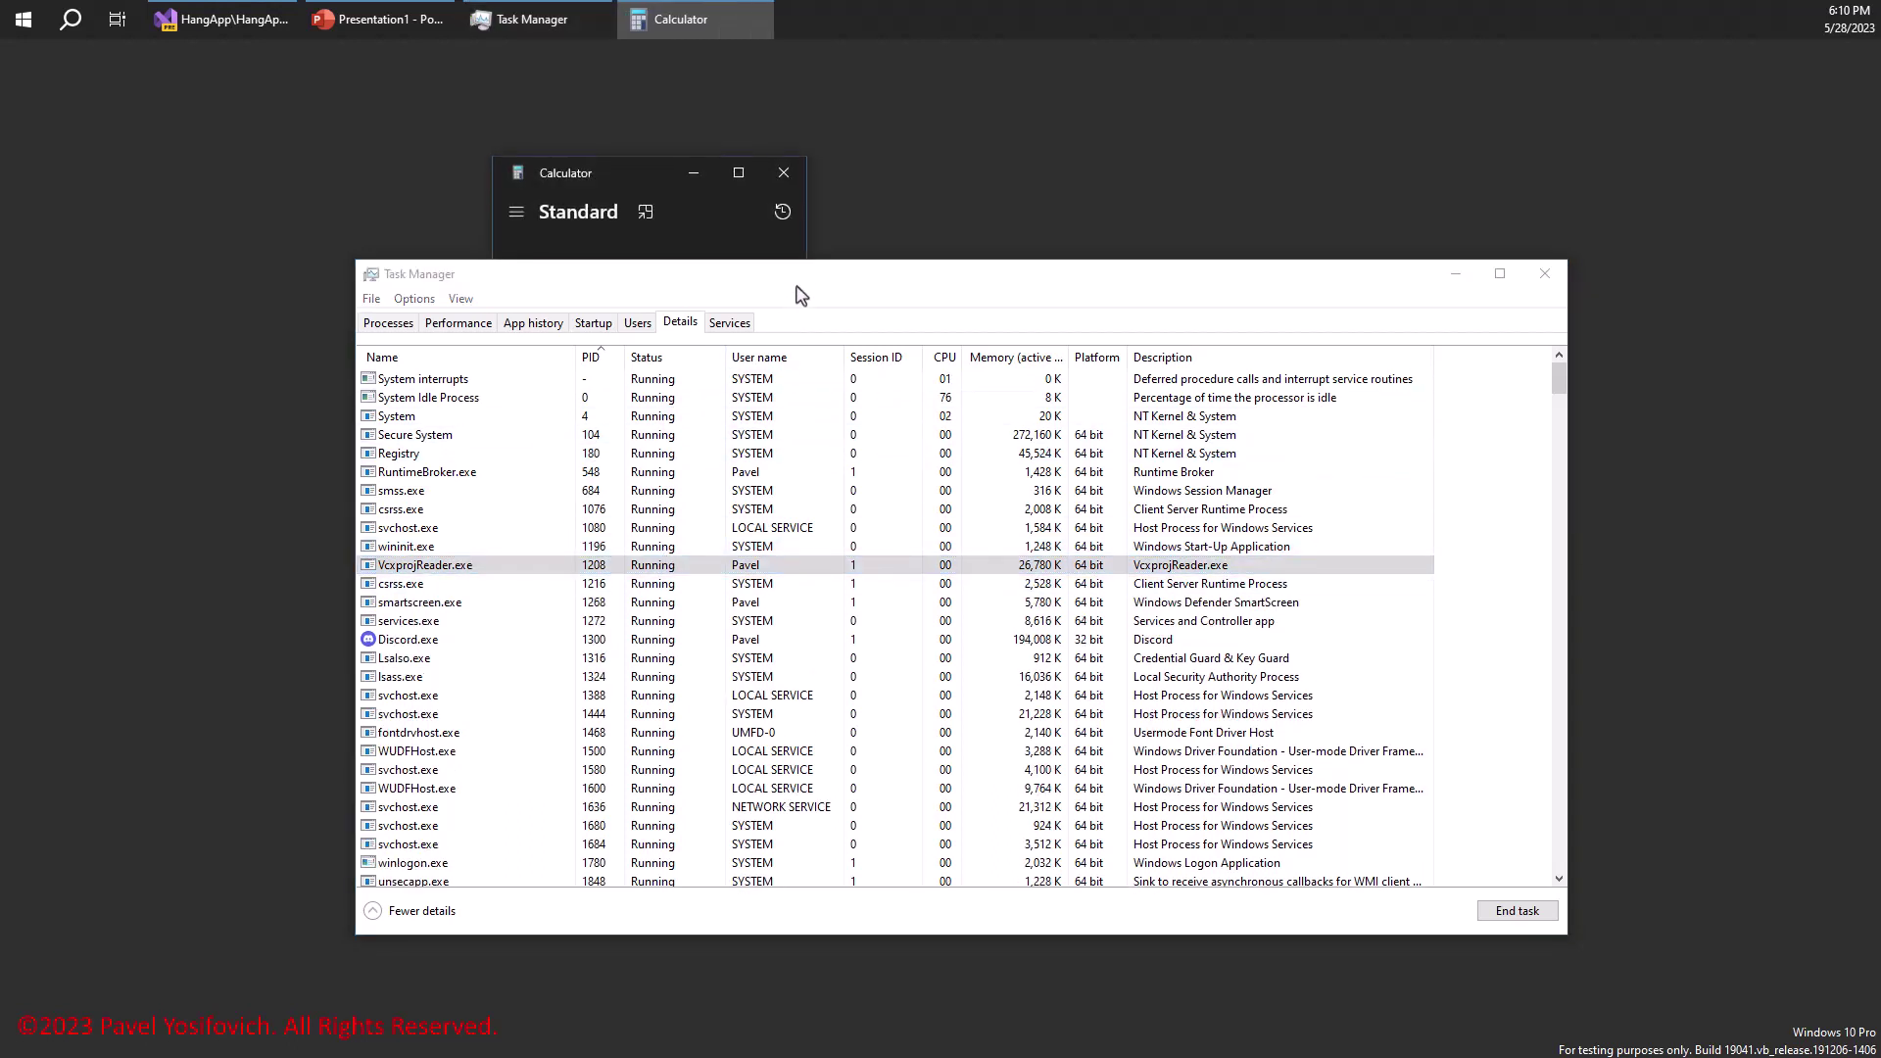
Arrange Calculator at the top-left and Task Manager up and to the right.
{"action": "left_click_drag", "start_coordinate": [801, 275], "coordinate": [820, 333]}
{"action": "left_click_drag", "start_coordinate": [644, 178], "coordinate": [226, 121]}
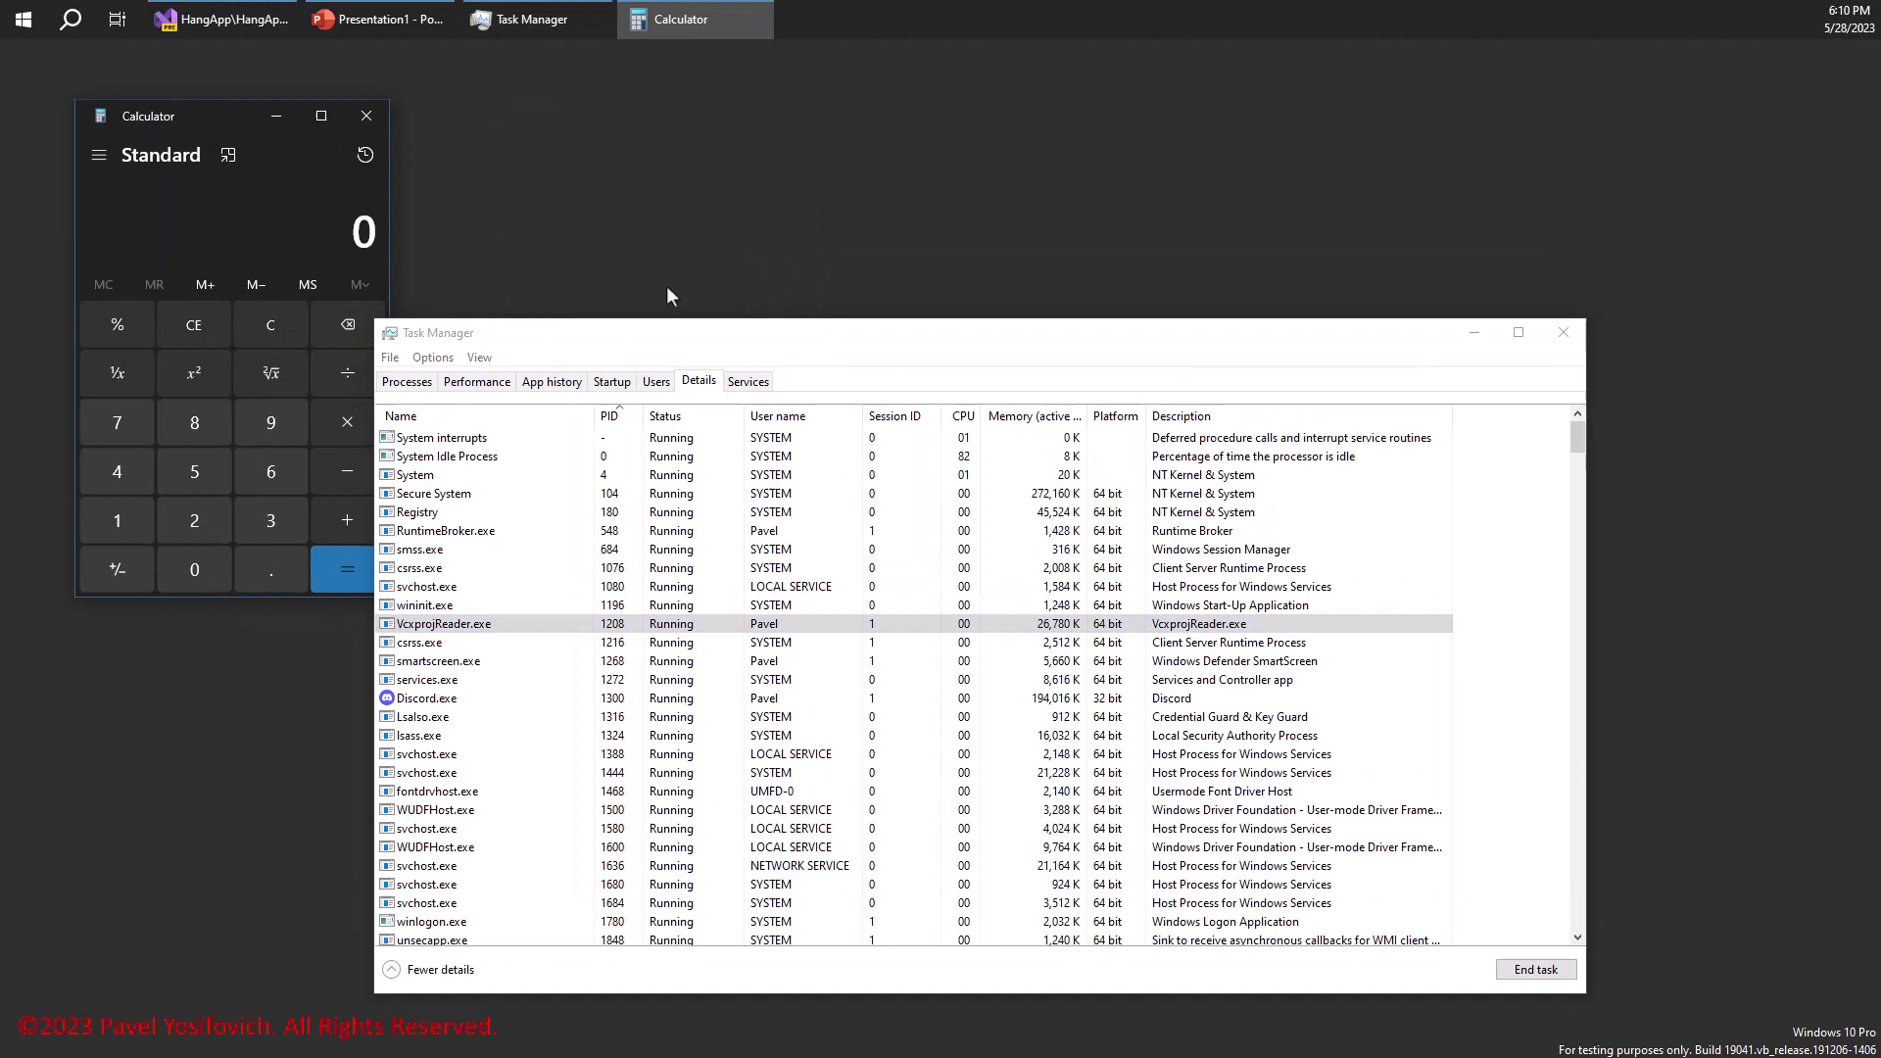
{"action": "left_click_drag", "start_coordinate": [699, 342], "coordinate": [823, 210]}
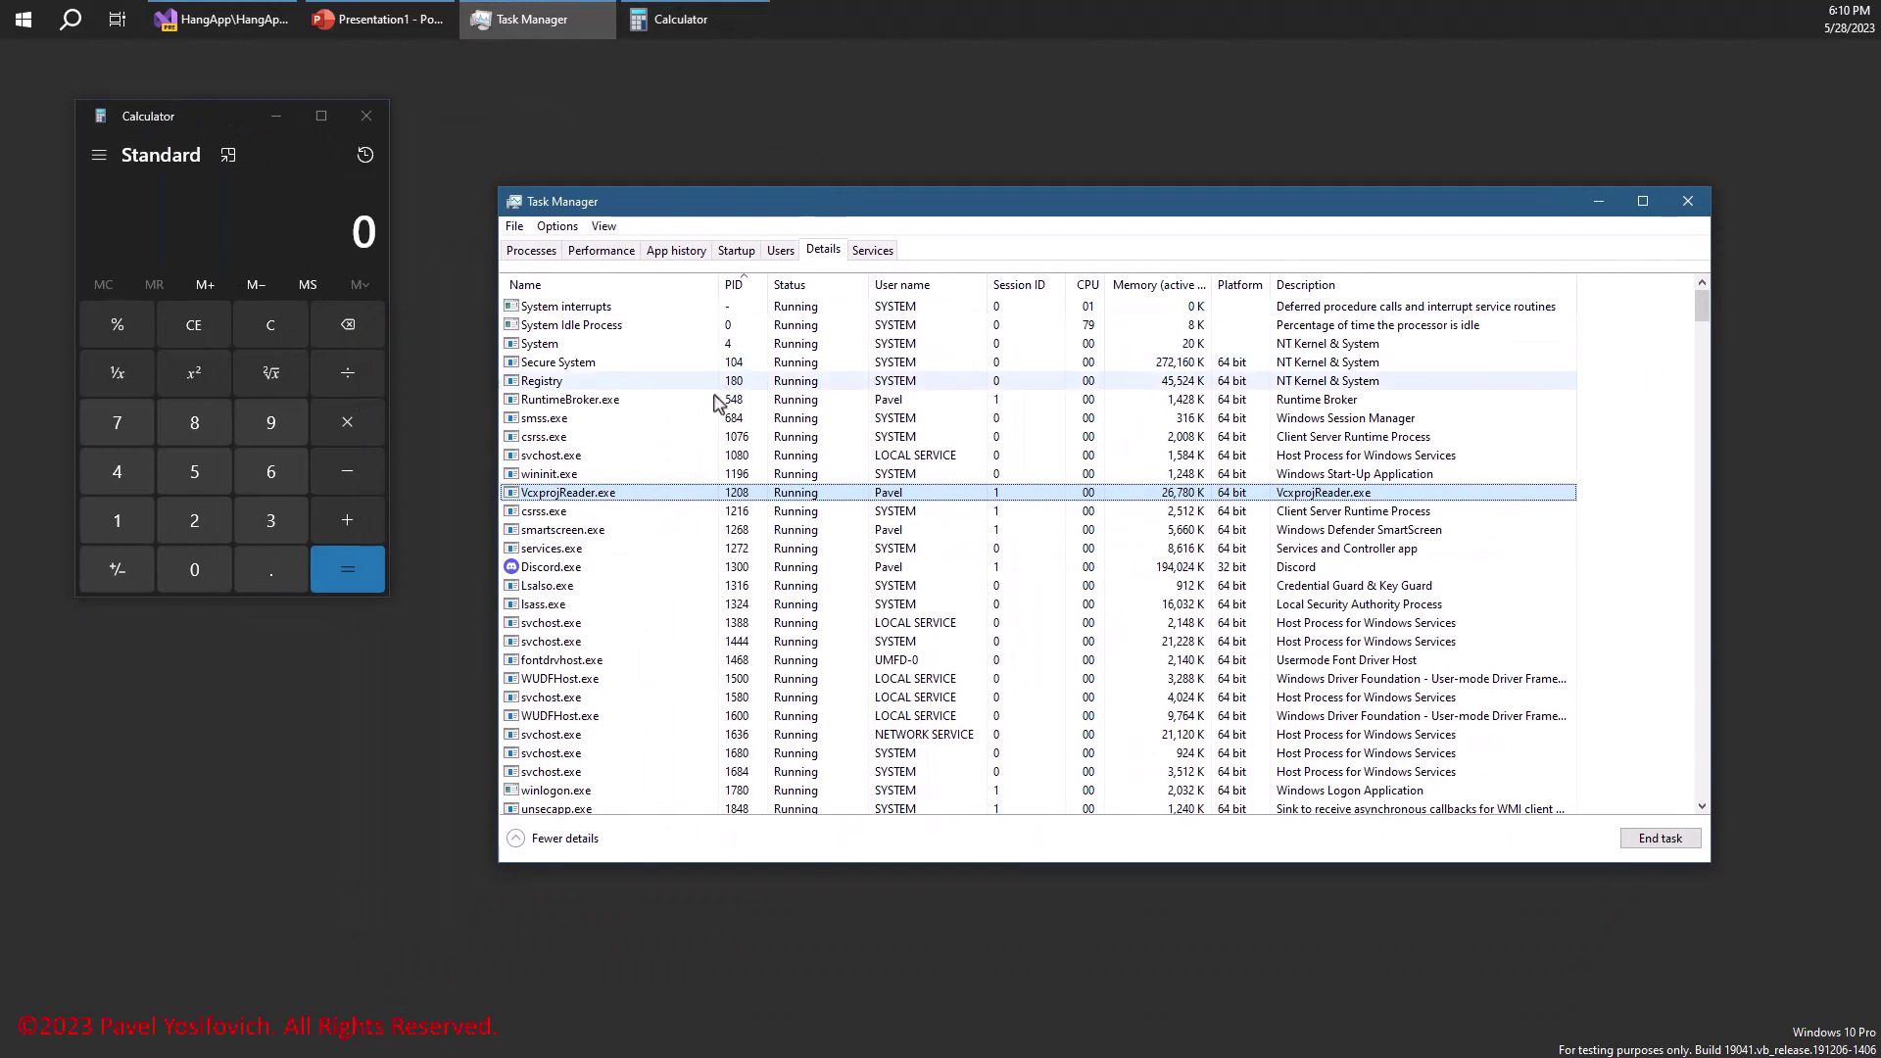
Sort by Name, jump to CalculatorApp.exe, and minimize Calculator so it shows Suspended.
{"action": "left_click", "coordinate": [610, 284]}
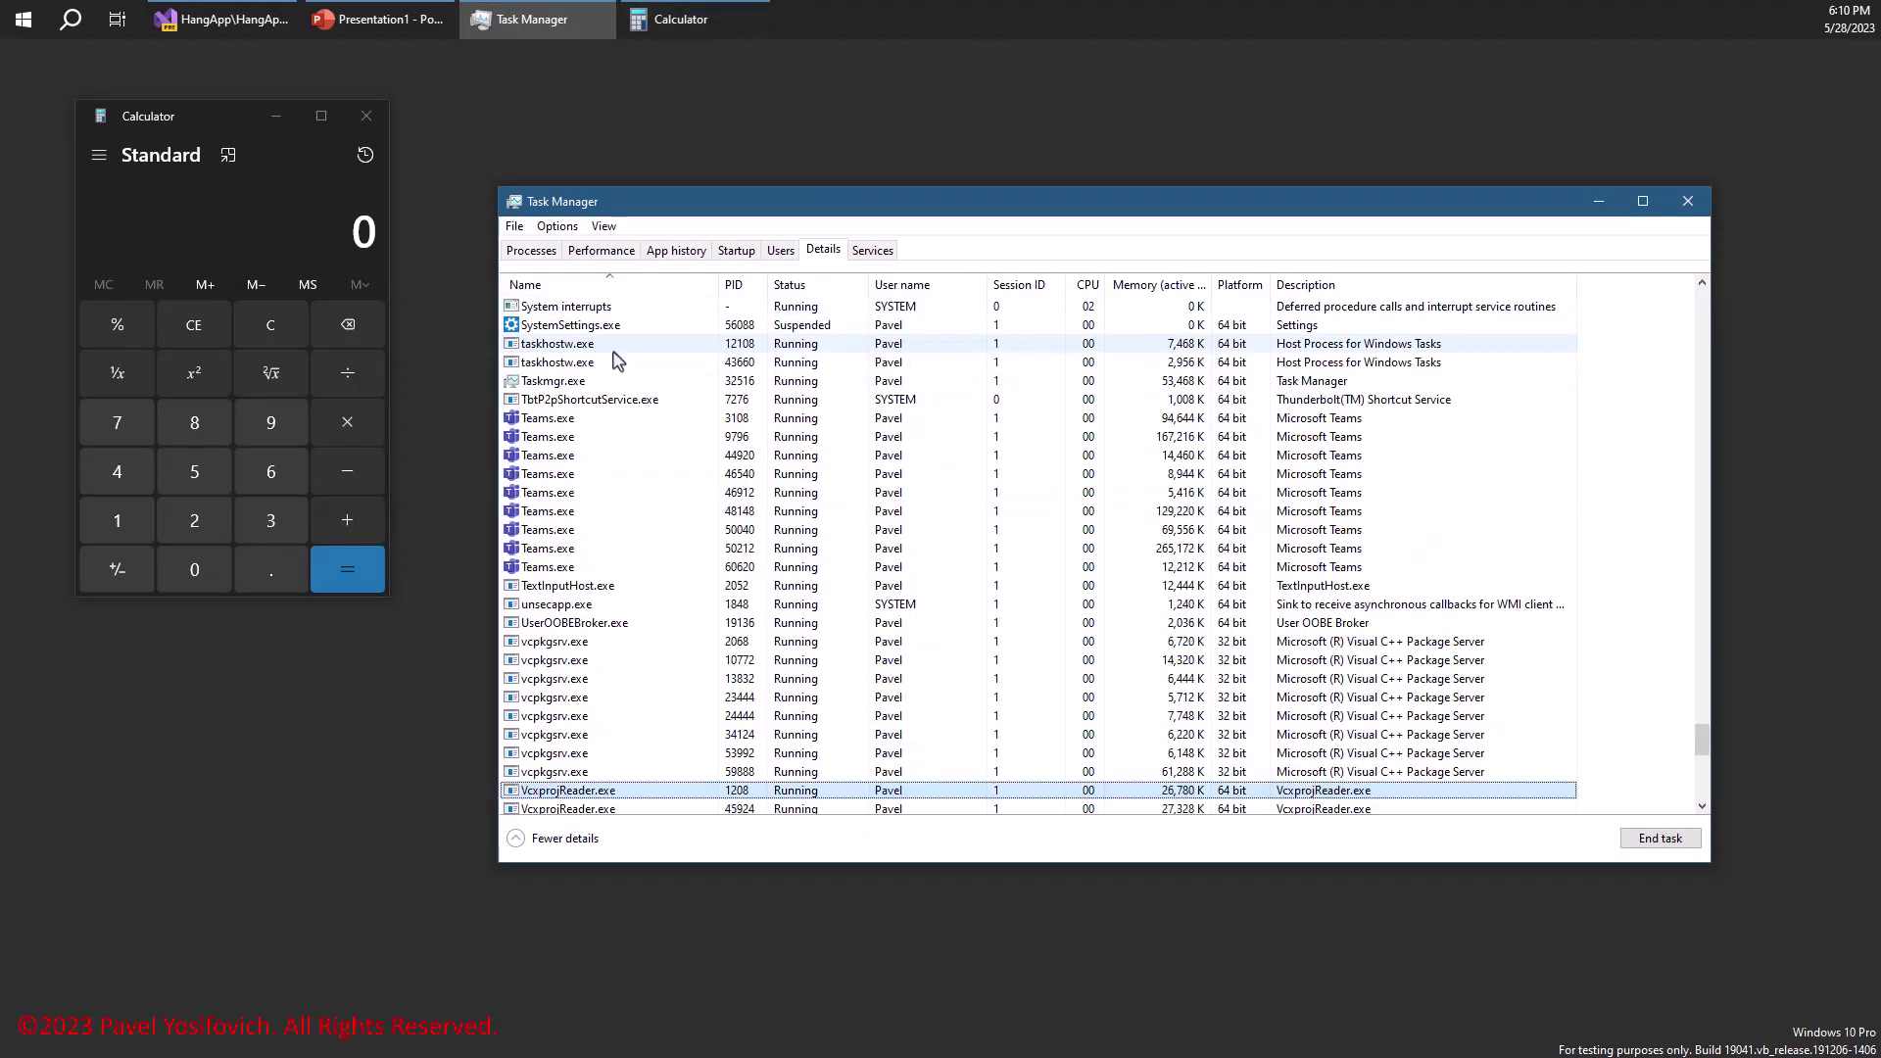
{"action": "key", "text": "c"}
{"action": "scroll", "coordinate": [623, 371], "scroll_direction": "up", "scroll_amount": 1}
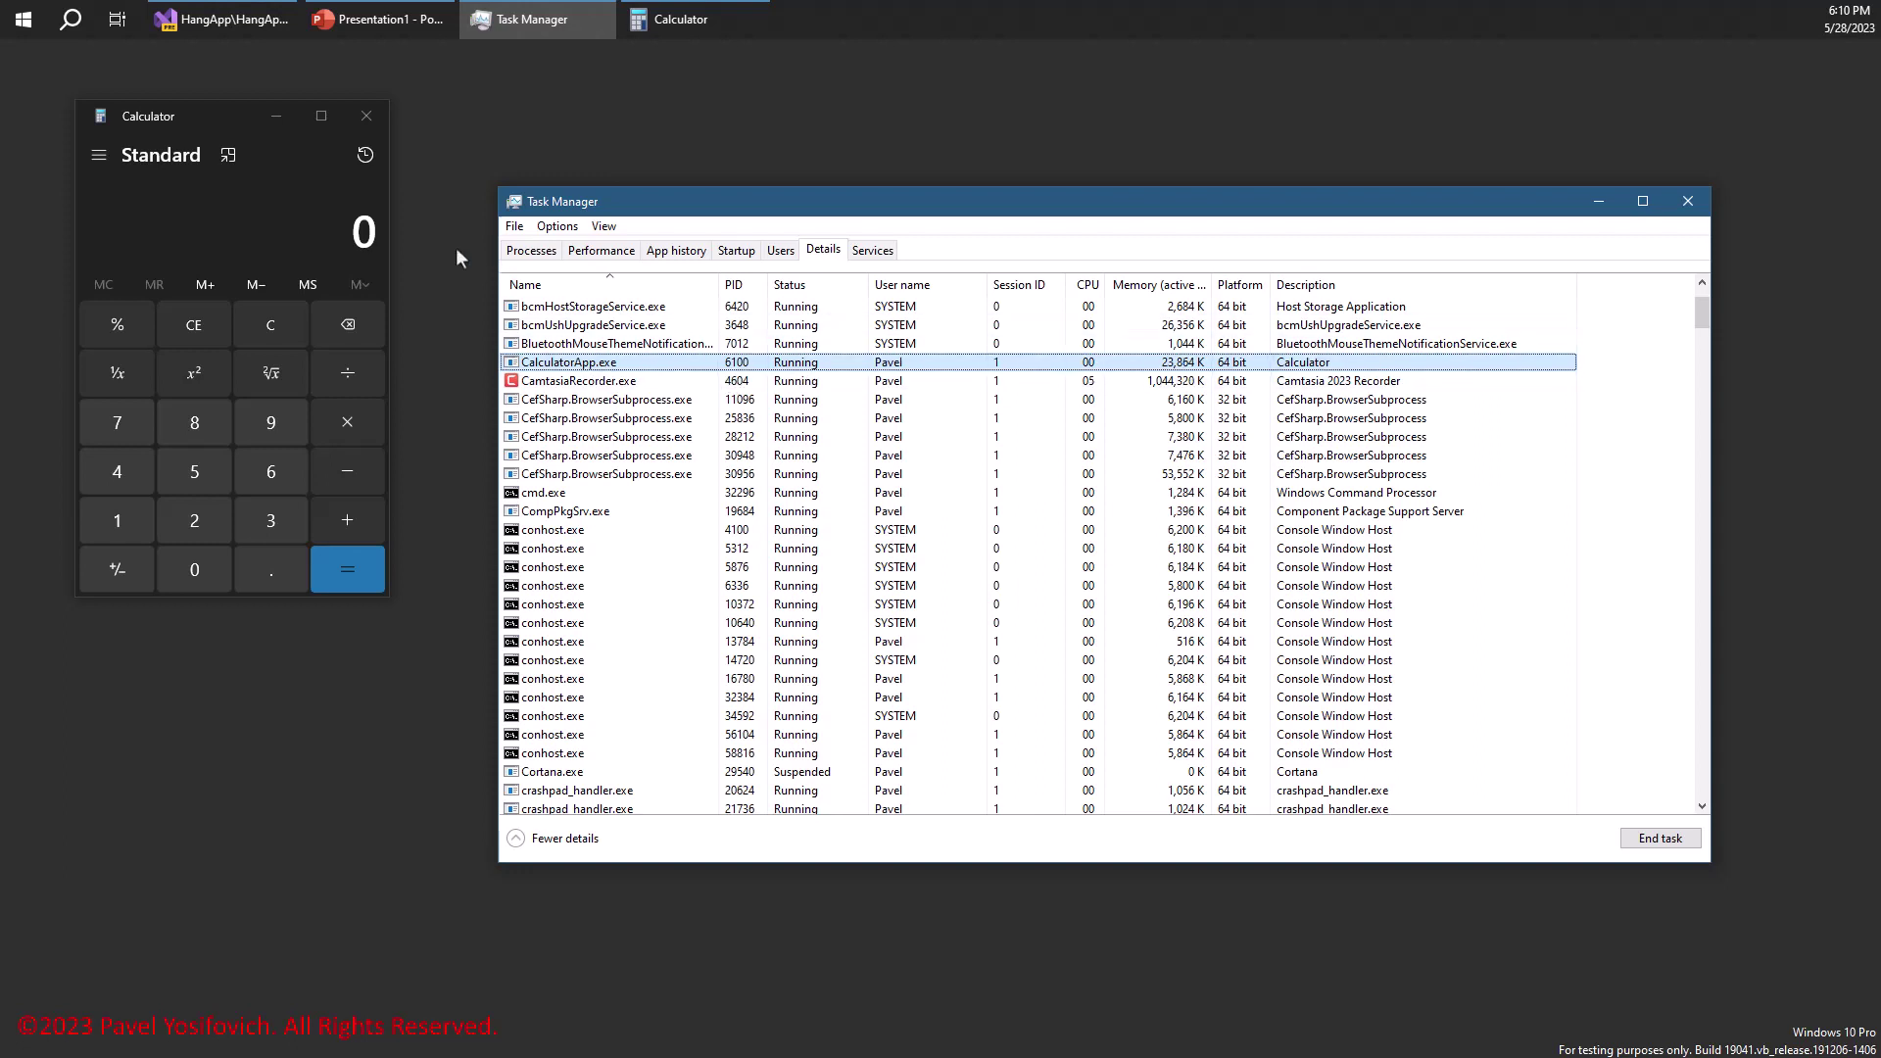
{"action": "left_click", "coordinate": [278, 118]}
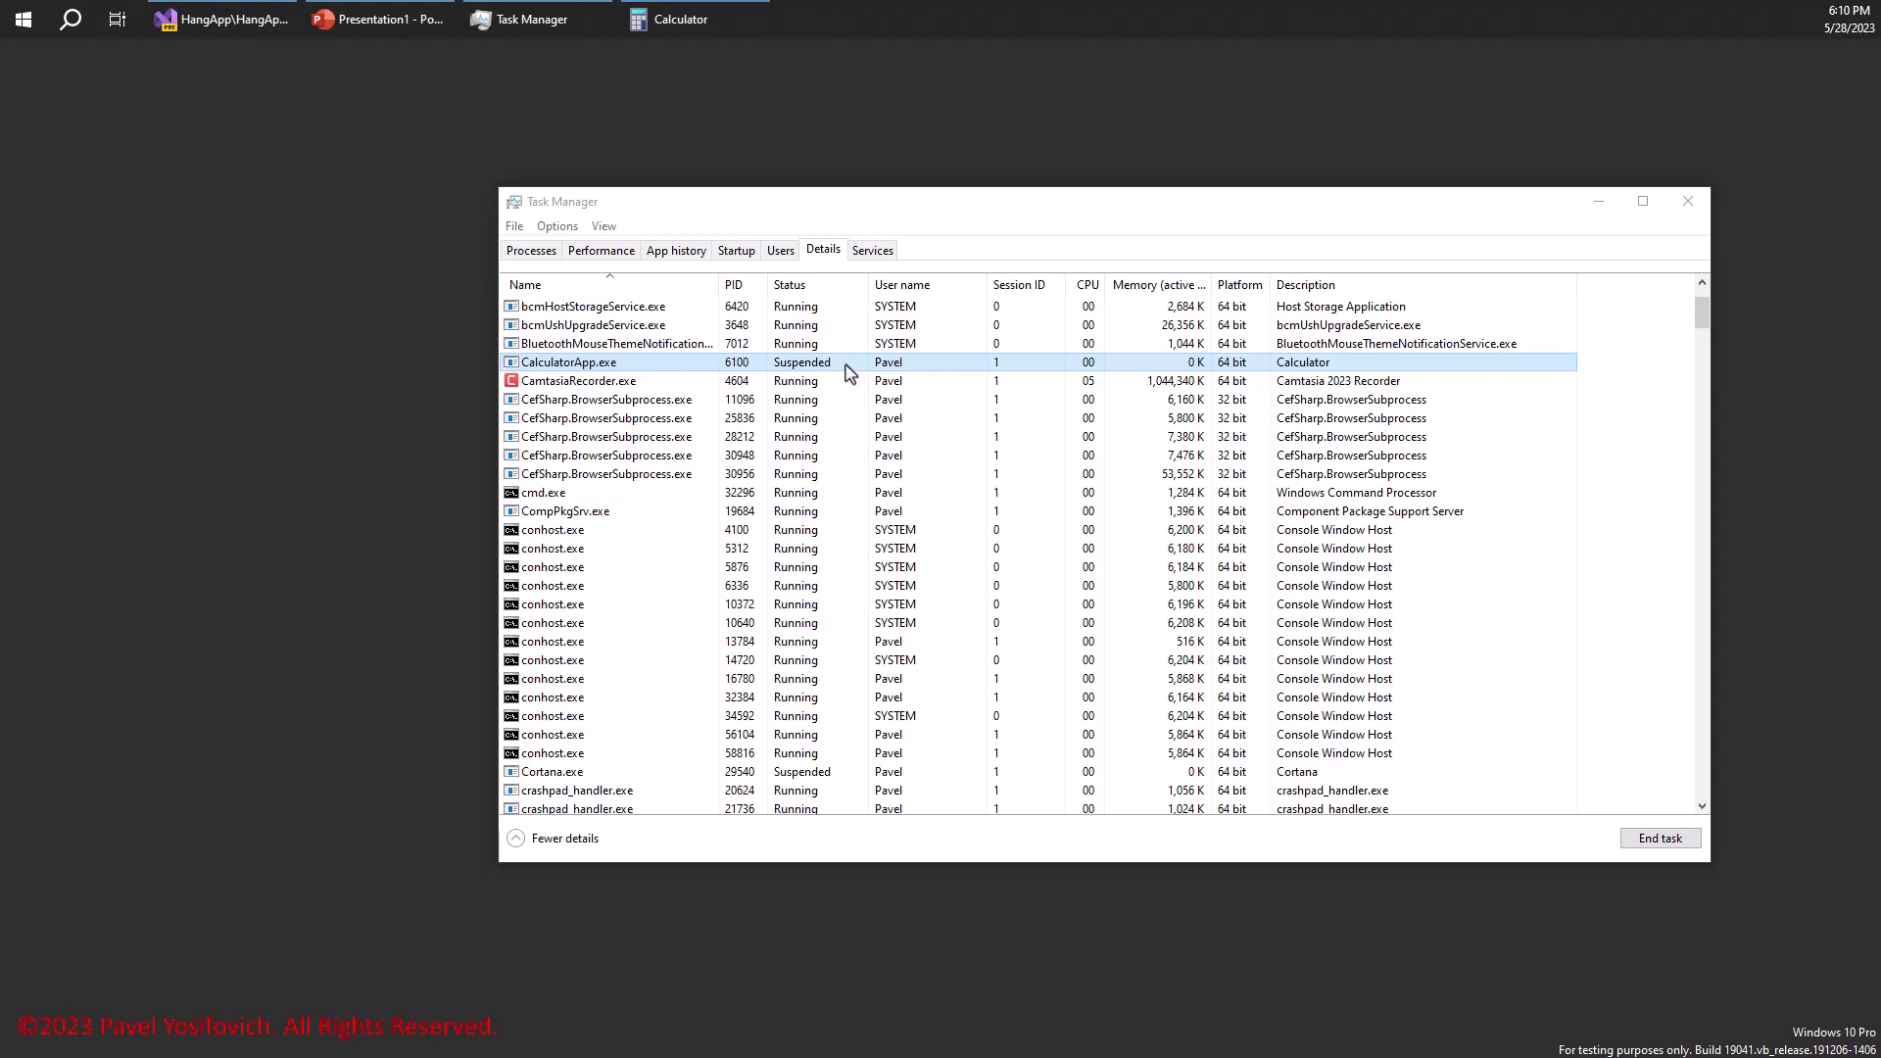
Restore Calculator, bring Task Manager forward, then minimize Calculator again.
{"action": "left_click", "coordinate": [696, 29]}
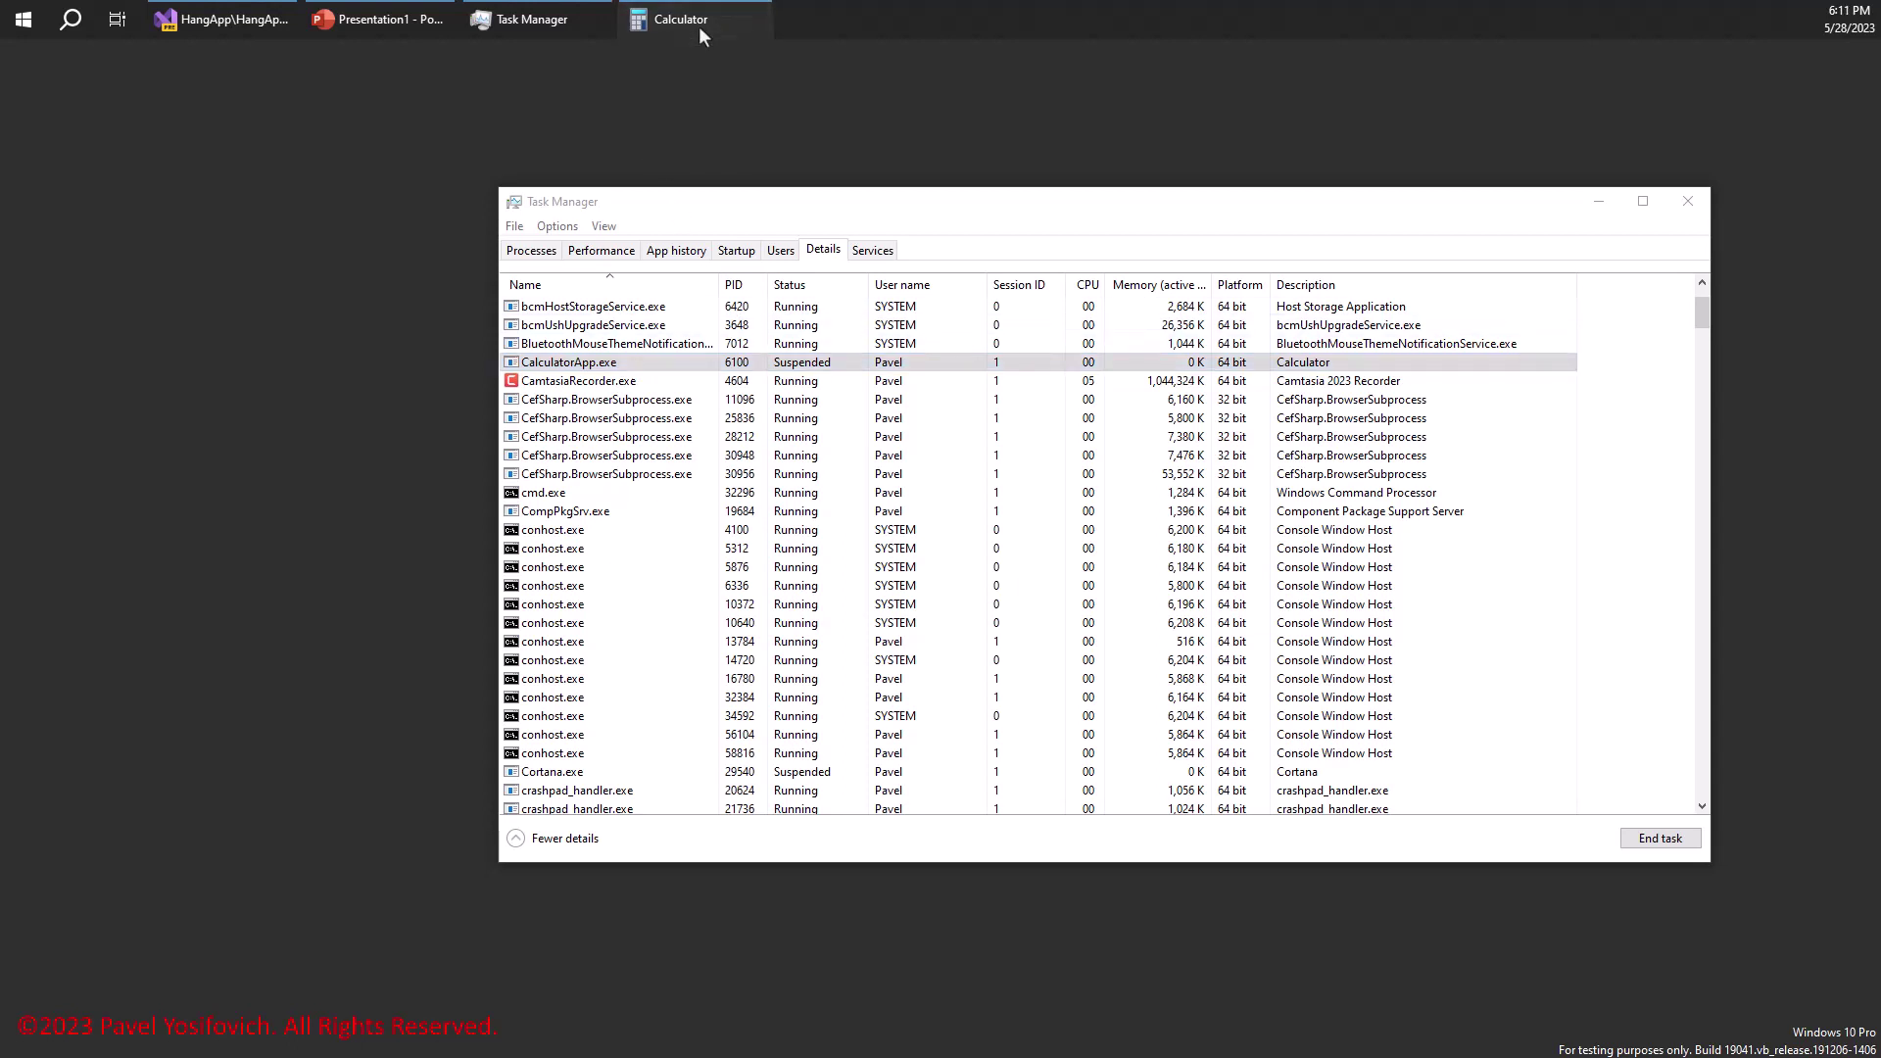
{"action": "left_click", "coordinate": [828, 367]}
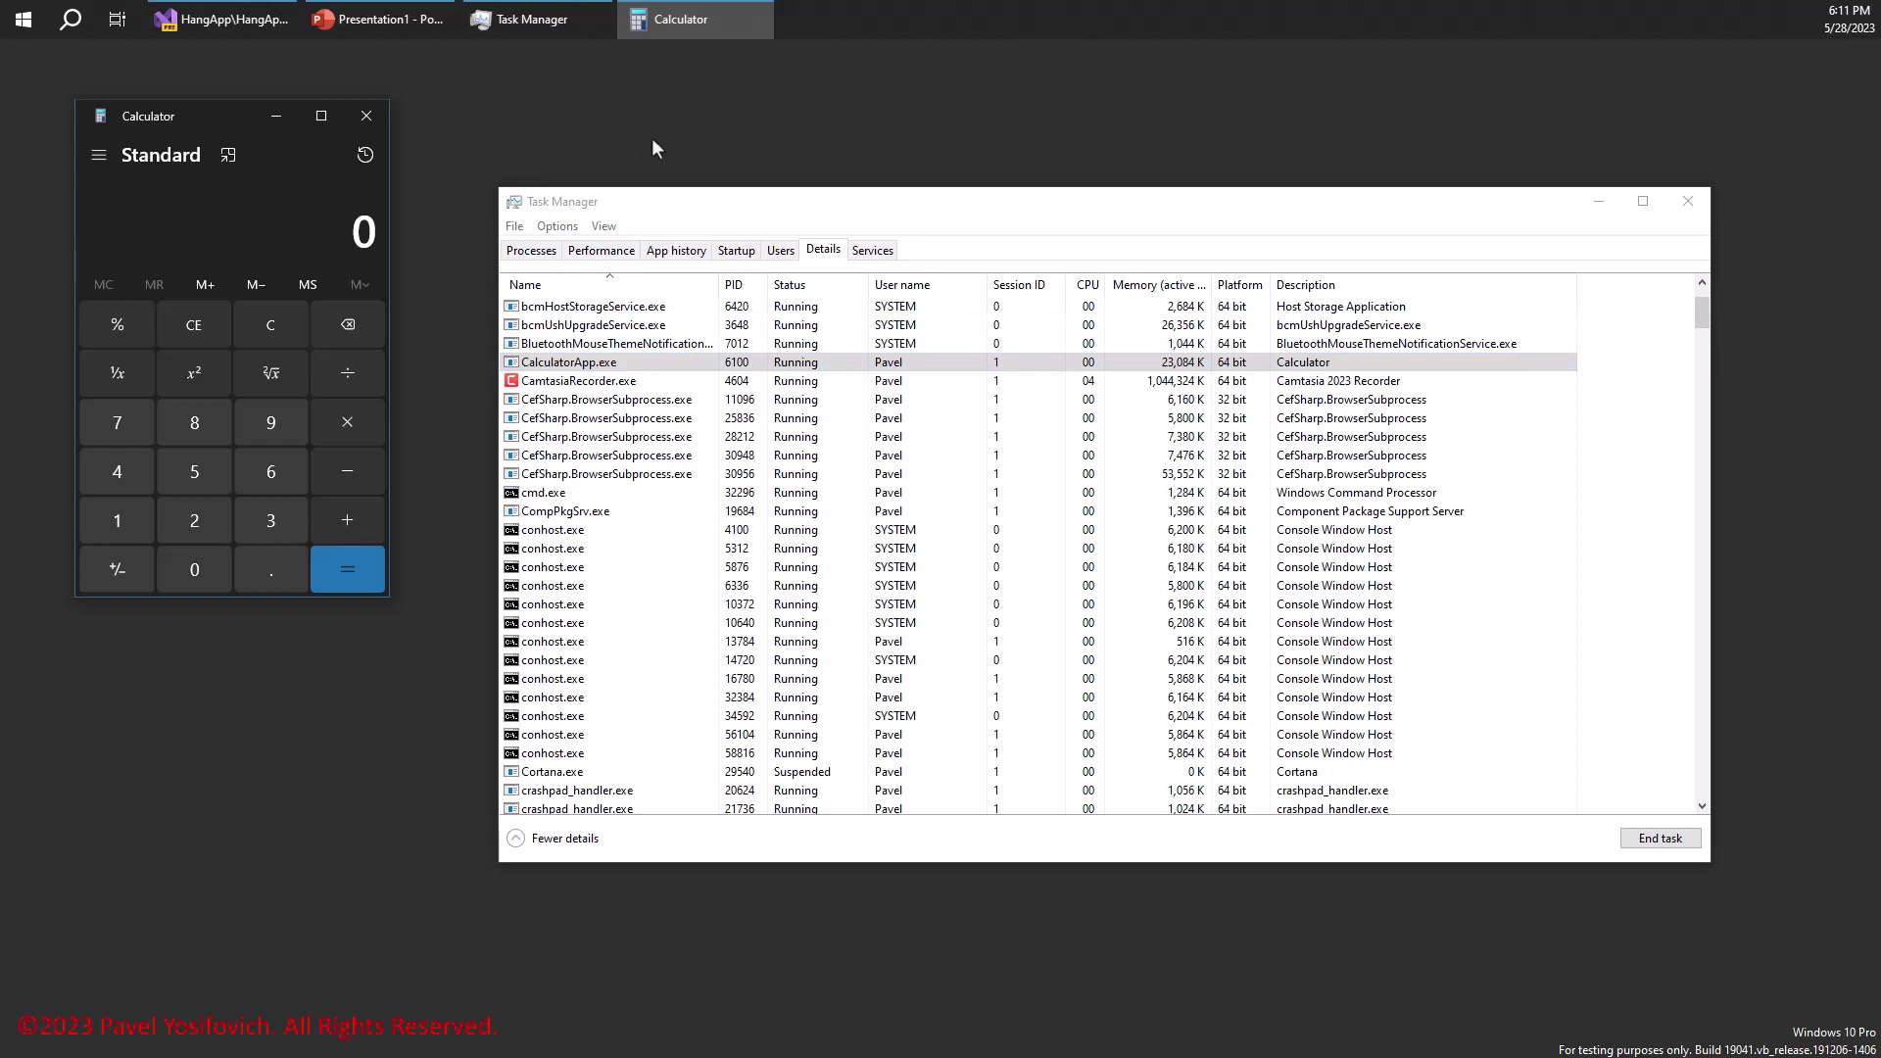
{"action": "left_click", "coordinate": [276, 117]}
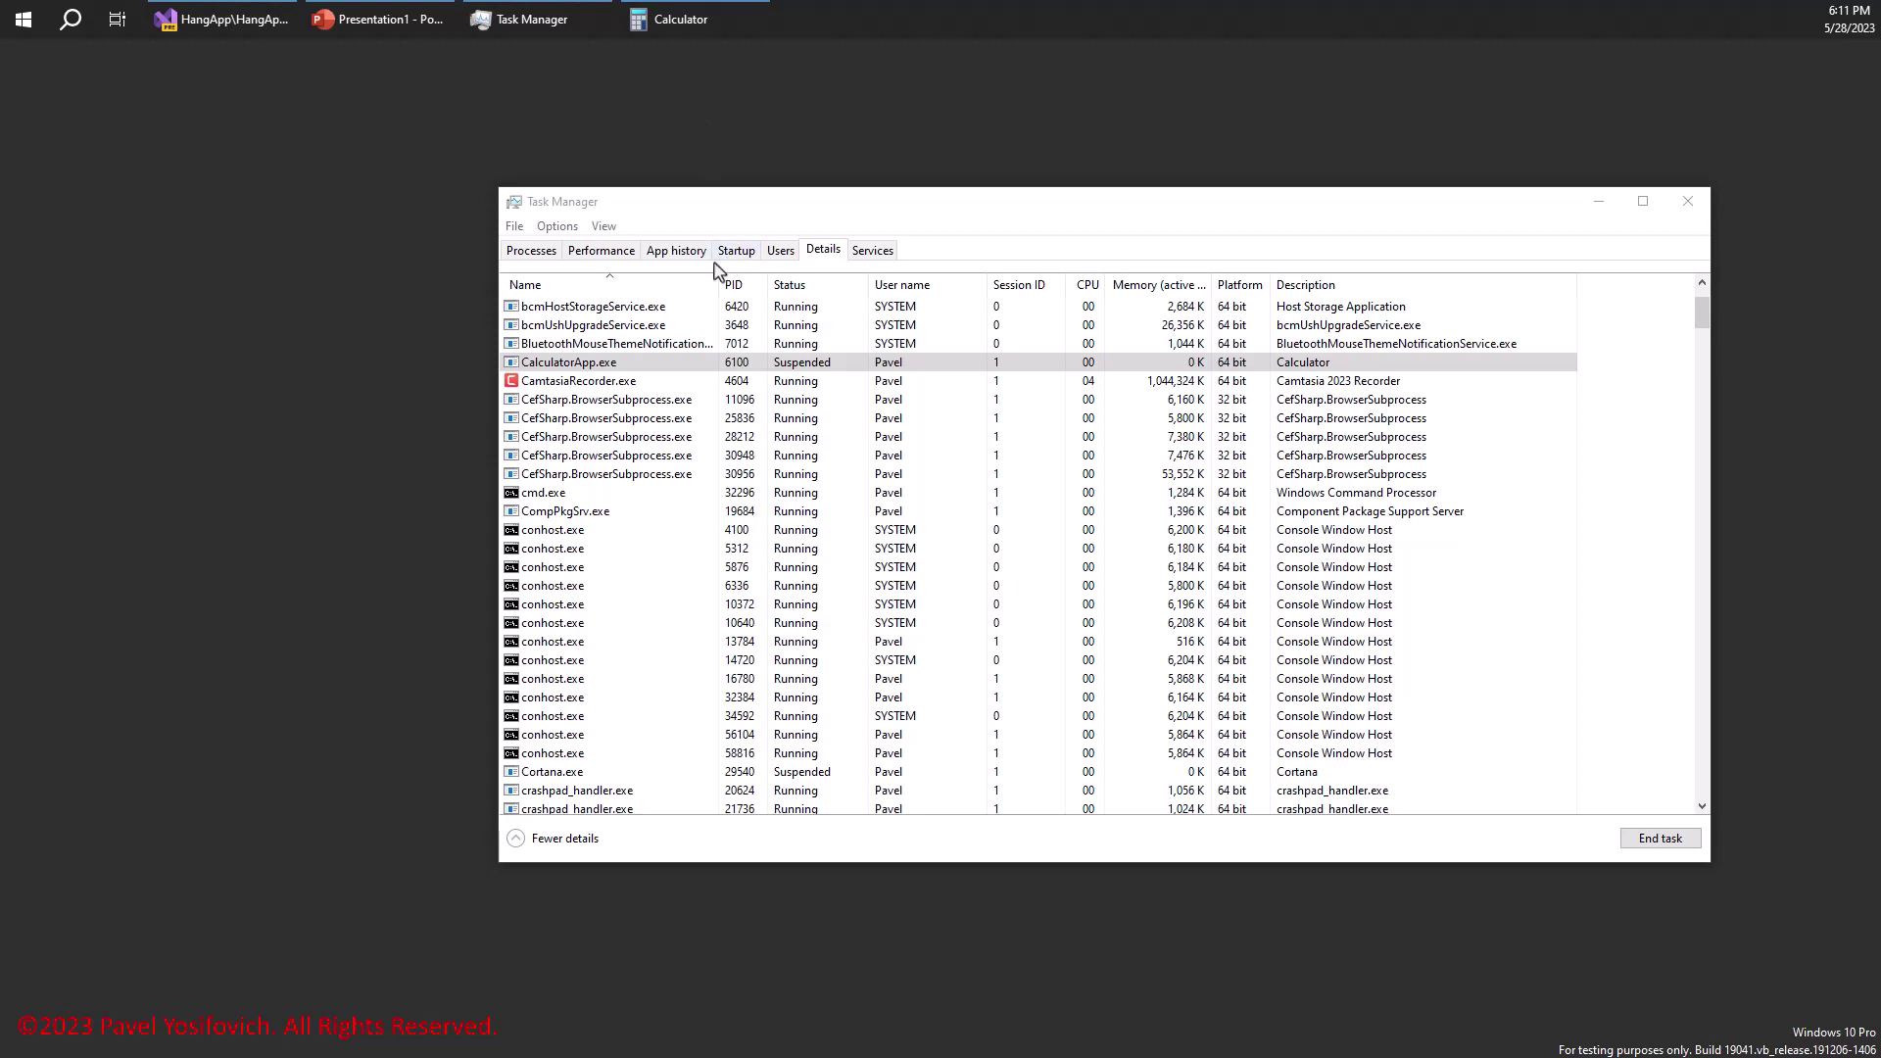
Bring Task Manager forward, move it further left, and narrow its window.
{"action": "left_click", "coordinate": [840, 773]}
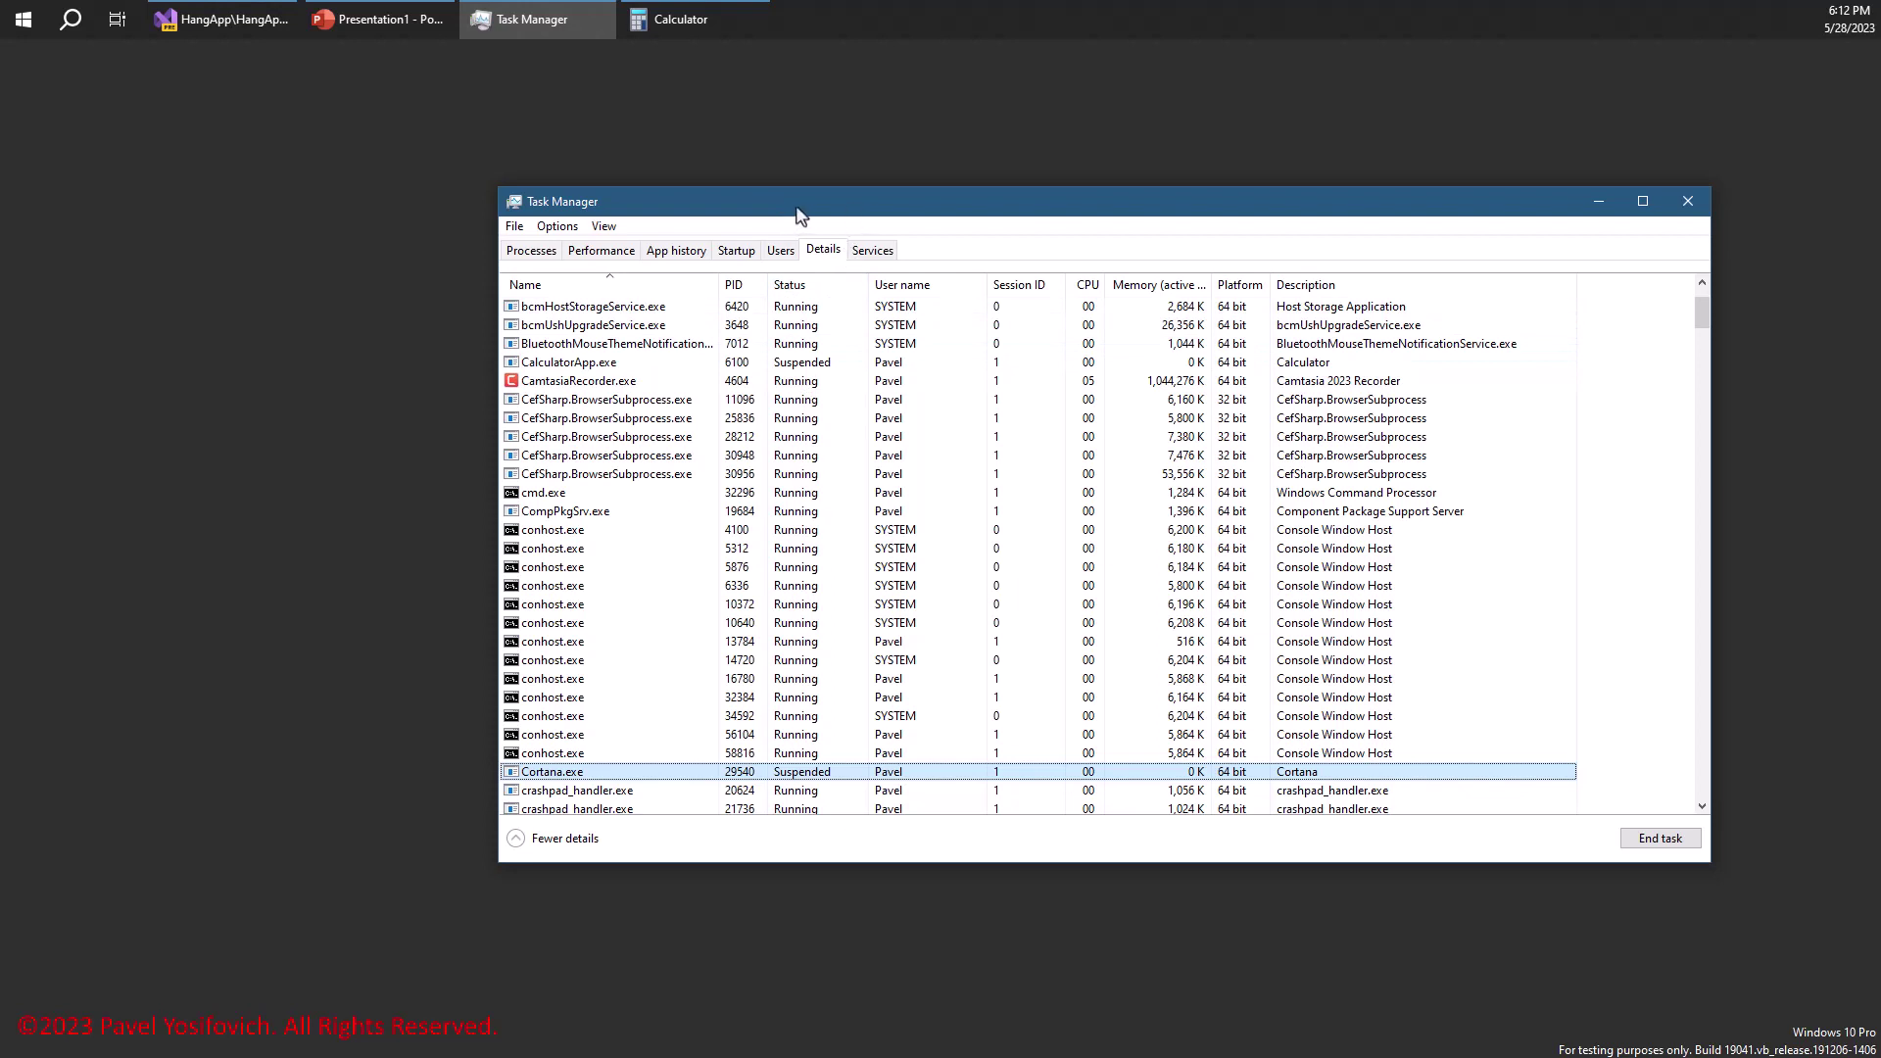
{"action": "left_click_drag", "start_coordinate": [798, 210], "coordinate": [575, 218]}
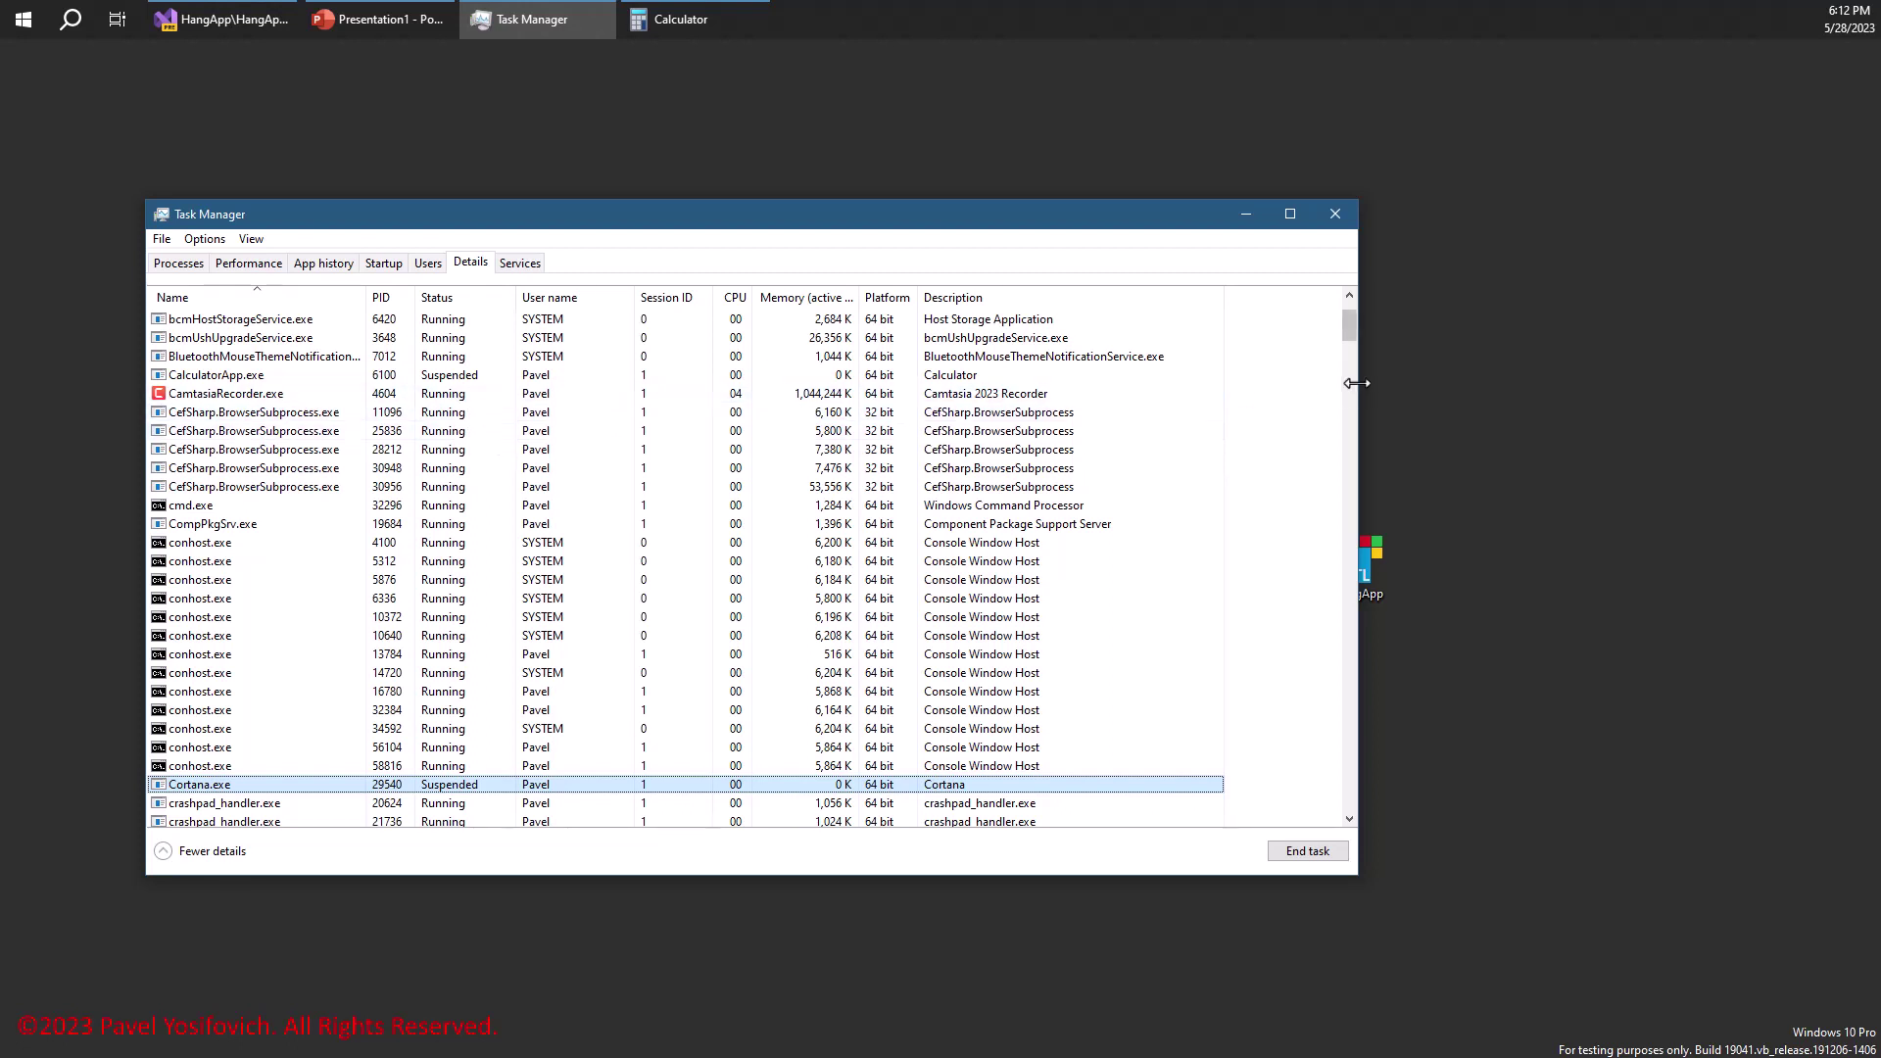
{"action": "left_click_drag", "start_coordinate": [1357, 383], "coordinate": [1277, 383]}
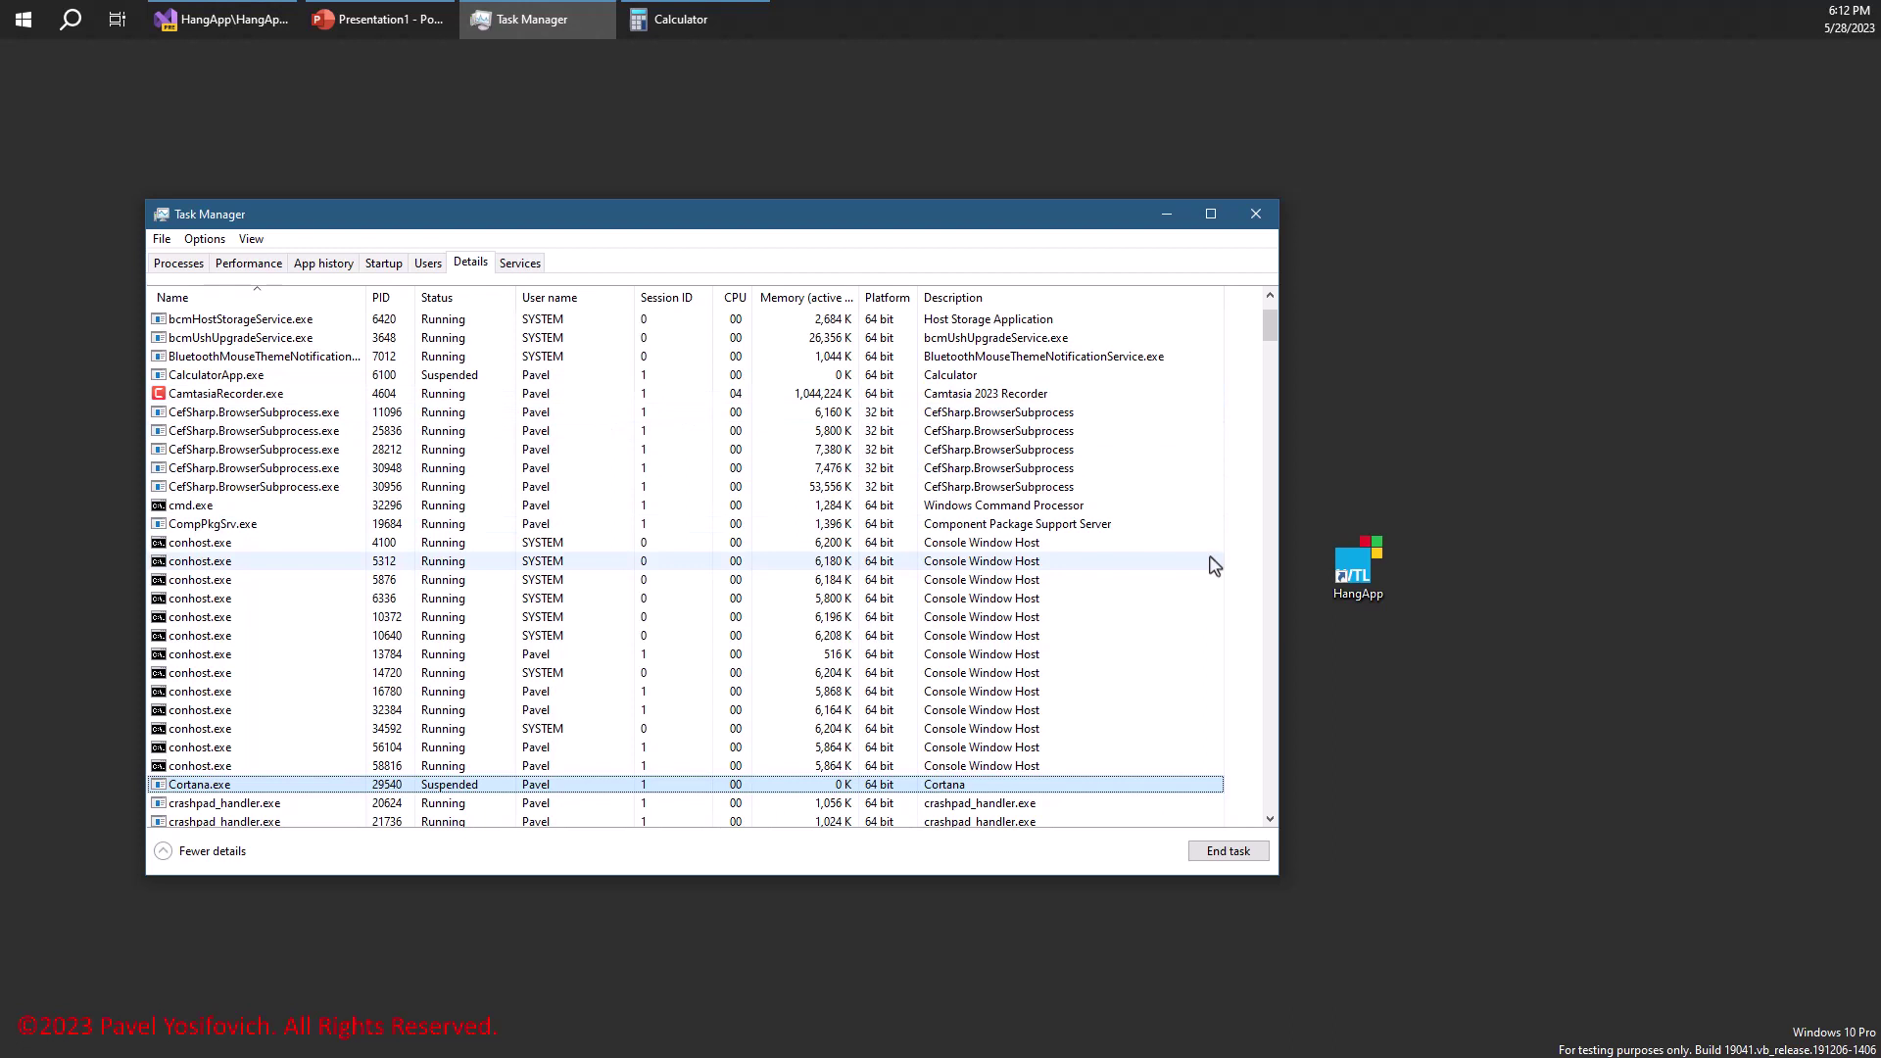
Start HangApp, locate HangApp.exe by typing 'h', and trigger Click Me so it hangs.
{"action": "double_click", "coordinate": [1368, 574]}
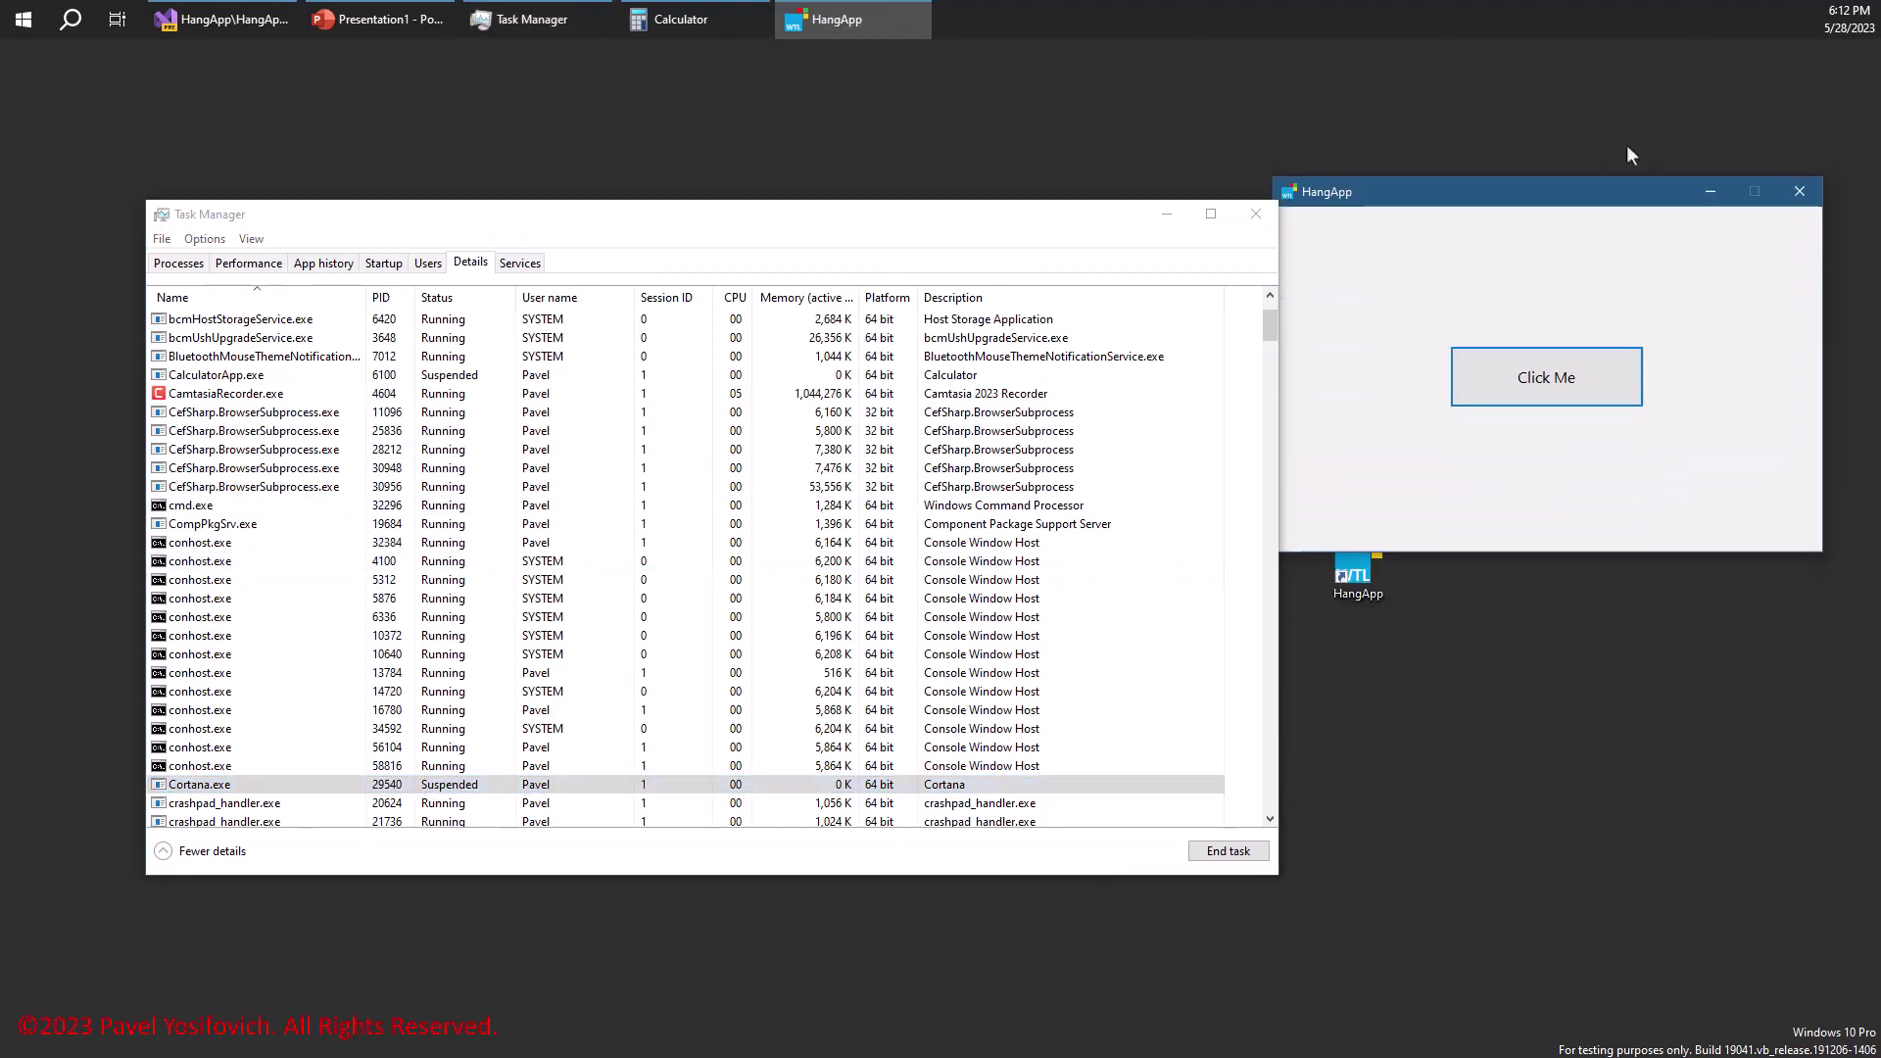
{"action": "left_click_drag", "start_coordinate": [1632, 213], "coordinate": [1634, 103]}
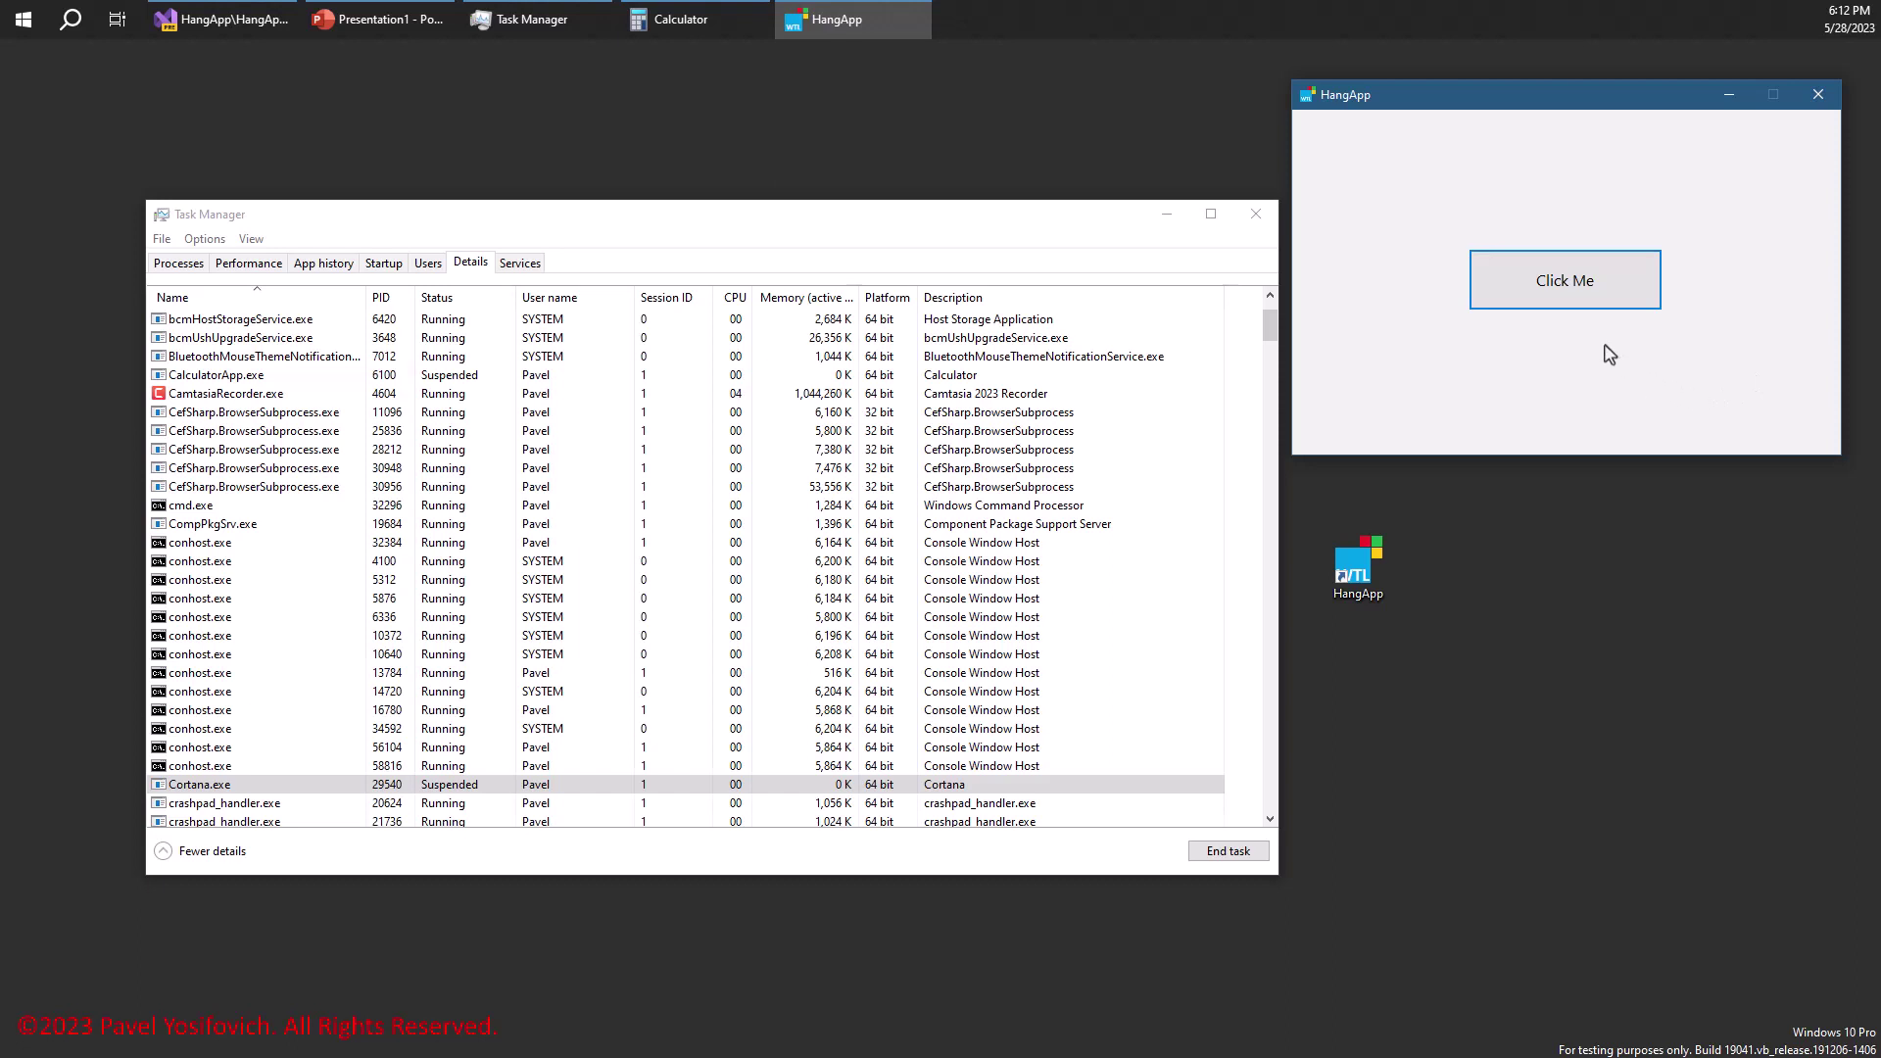
{"action": "left_click", "coordinate": [258, 436]}
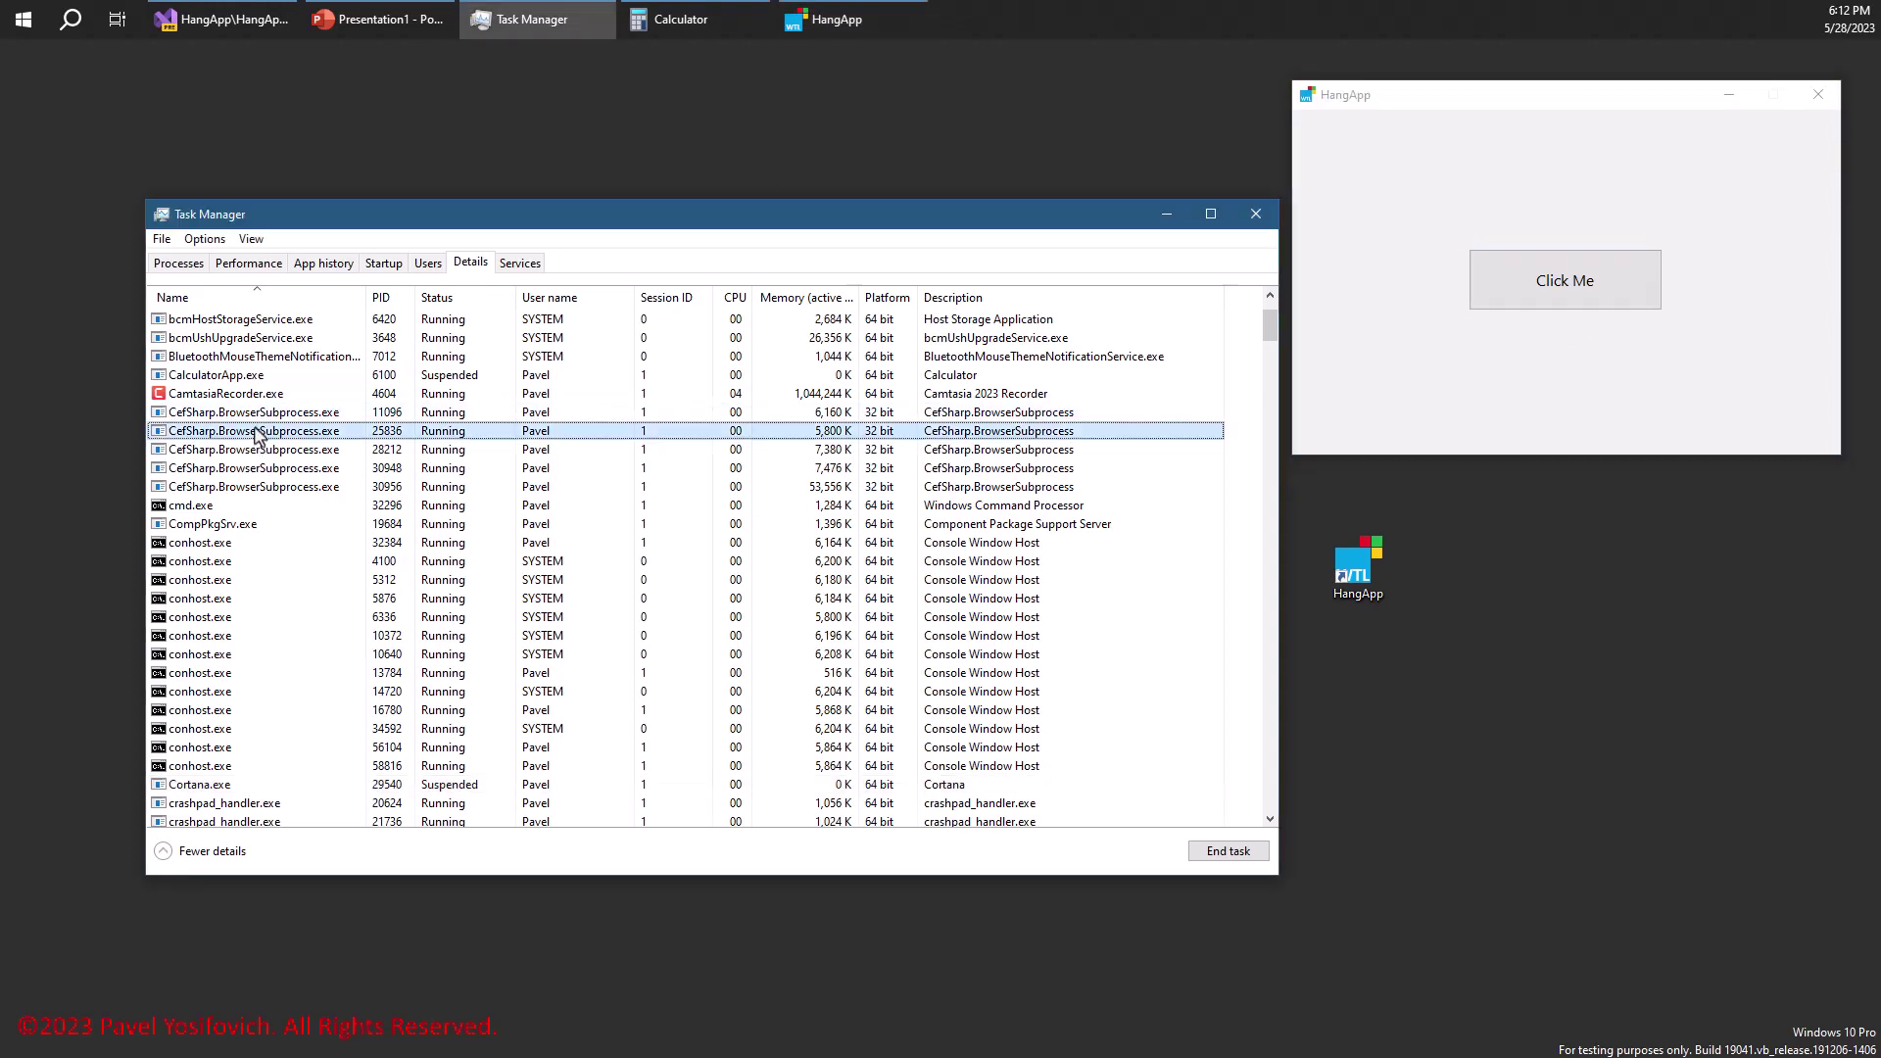
{"action": "type", "text": "h"}
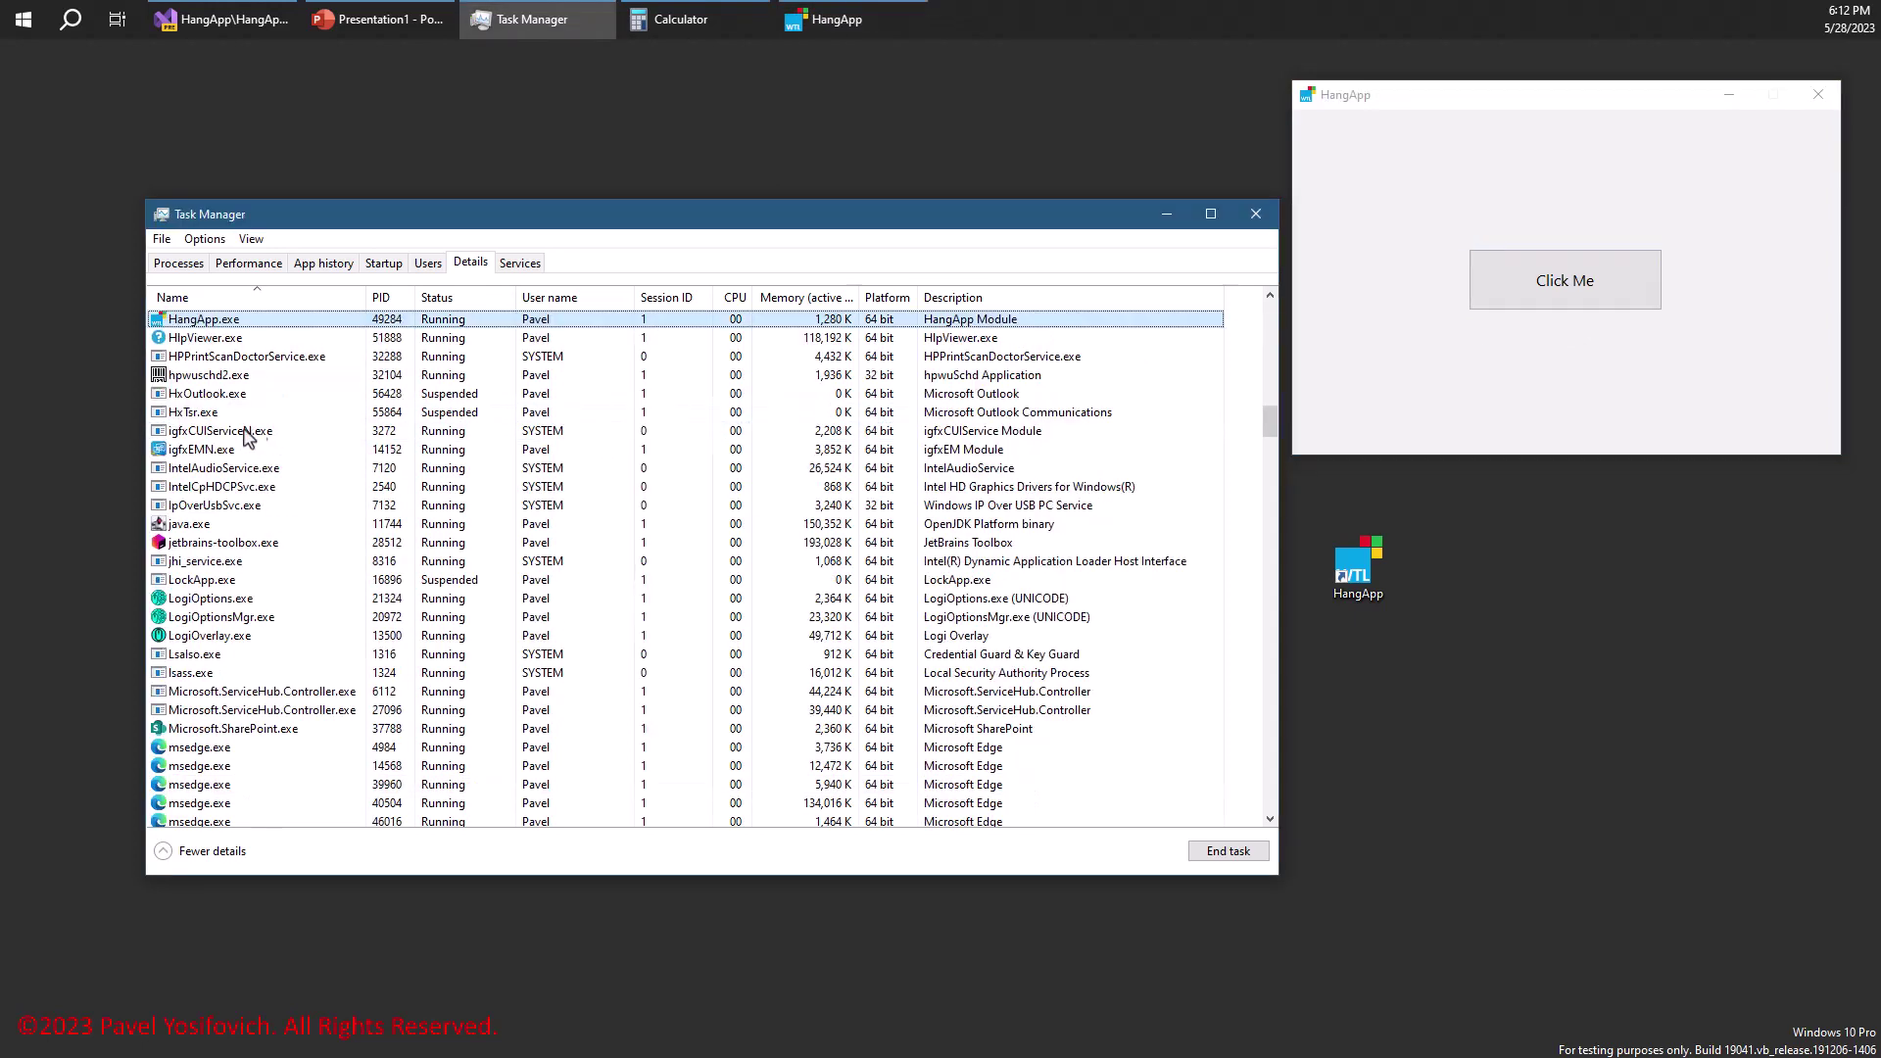
{"action": "scroll", "coordinate": [324, 456], "scroll_direction": "up", "scroll_amount": 2}
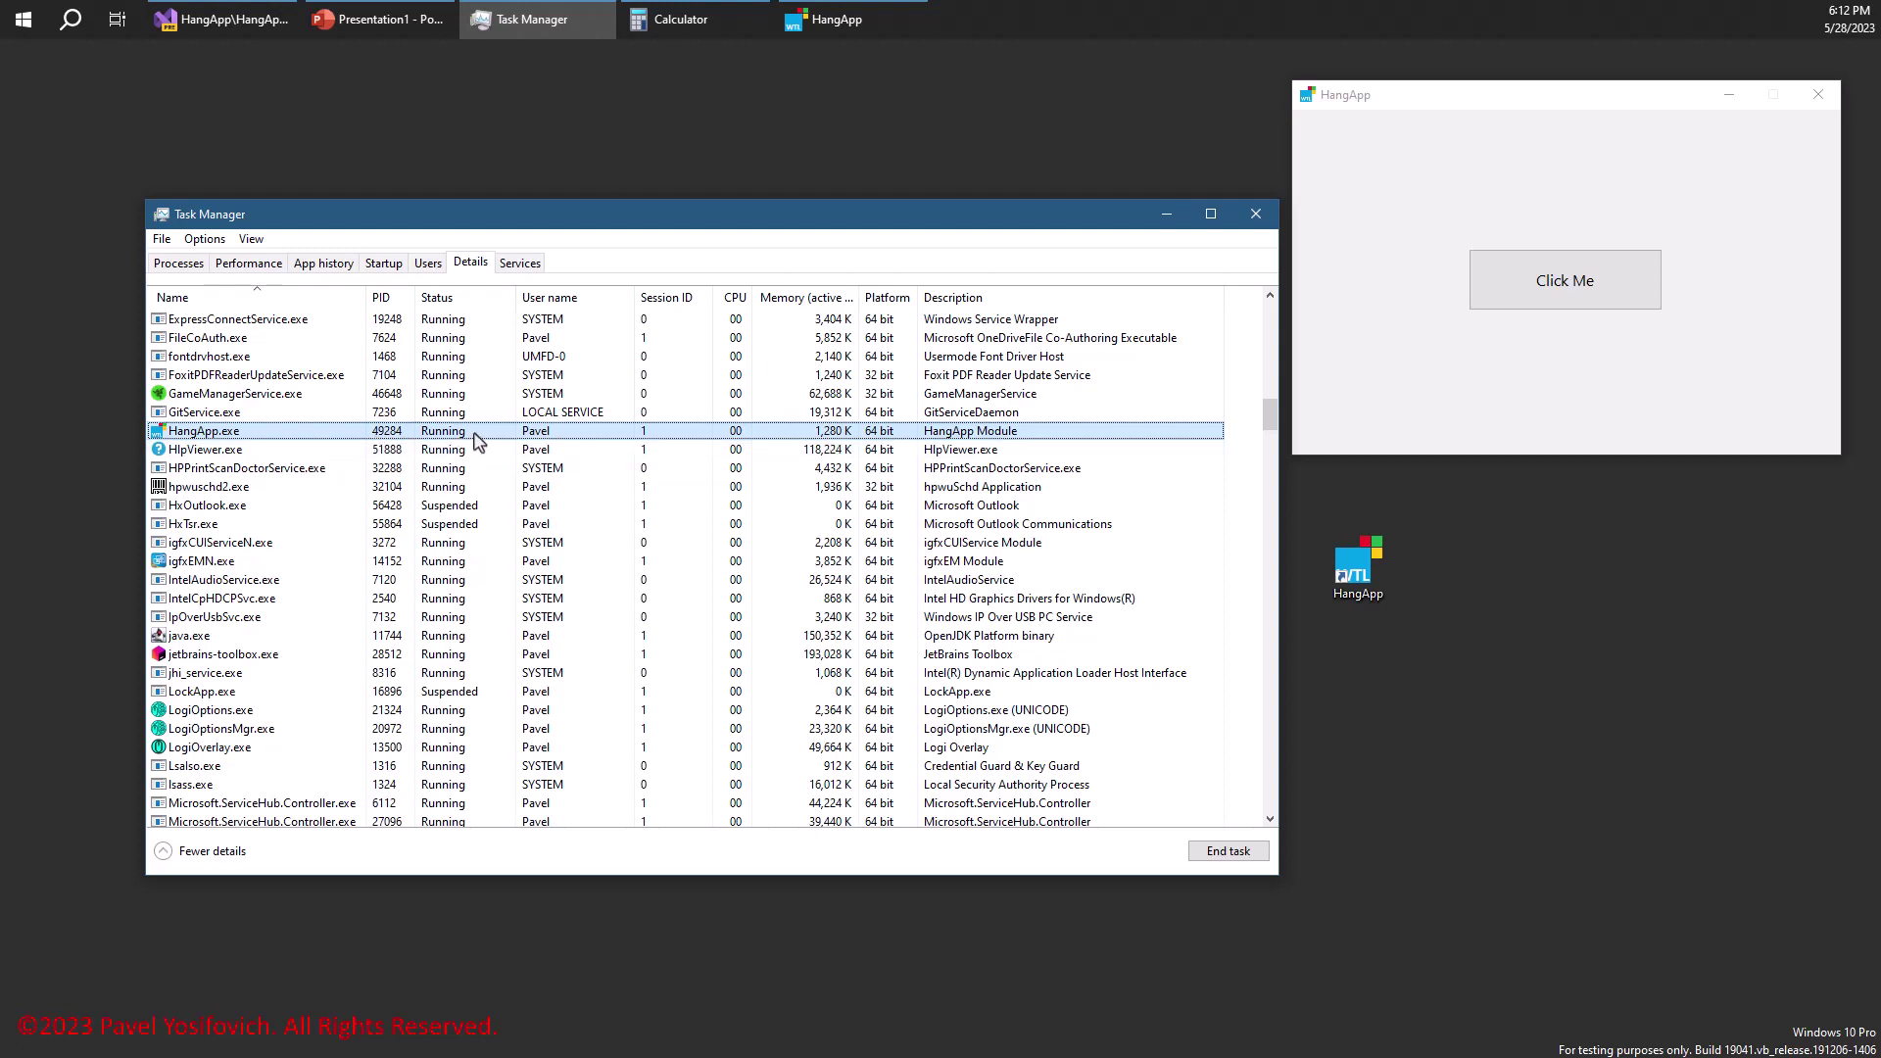
{"action": "left_click", "coordinate": [1562, 297]}
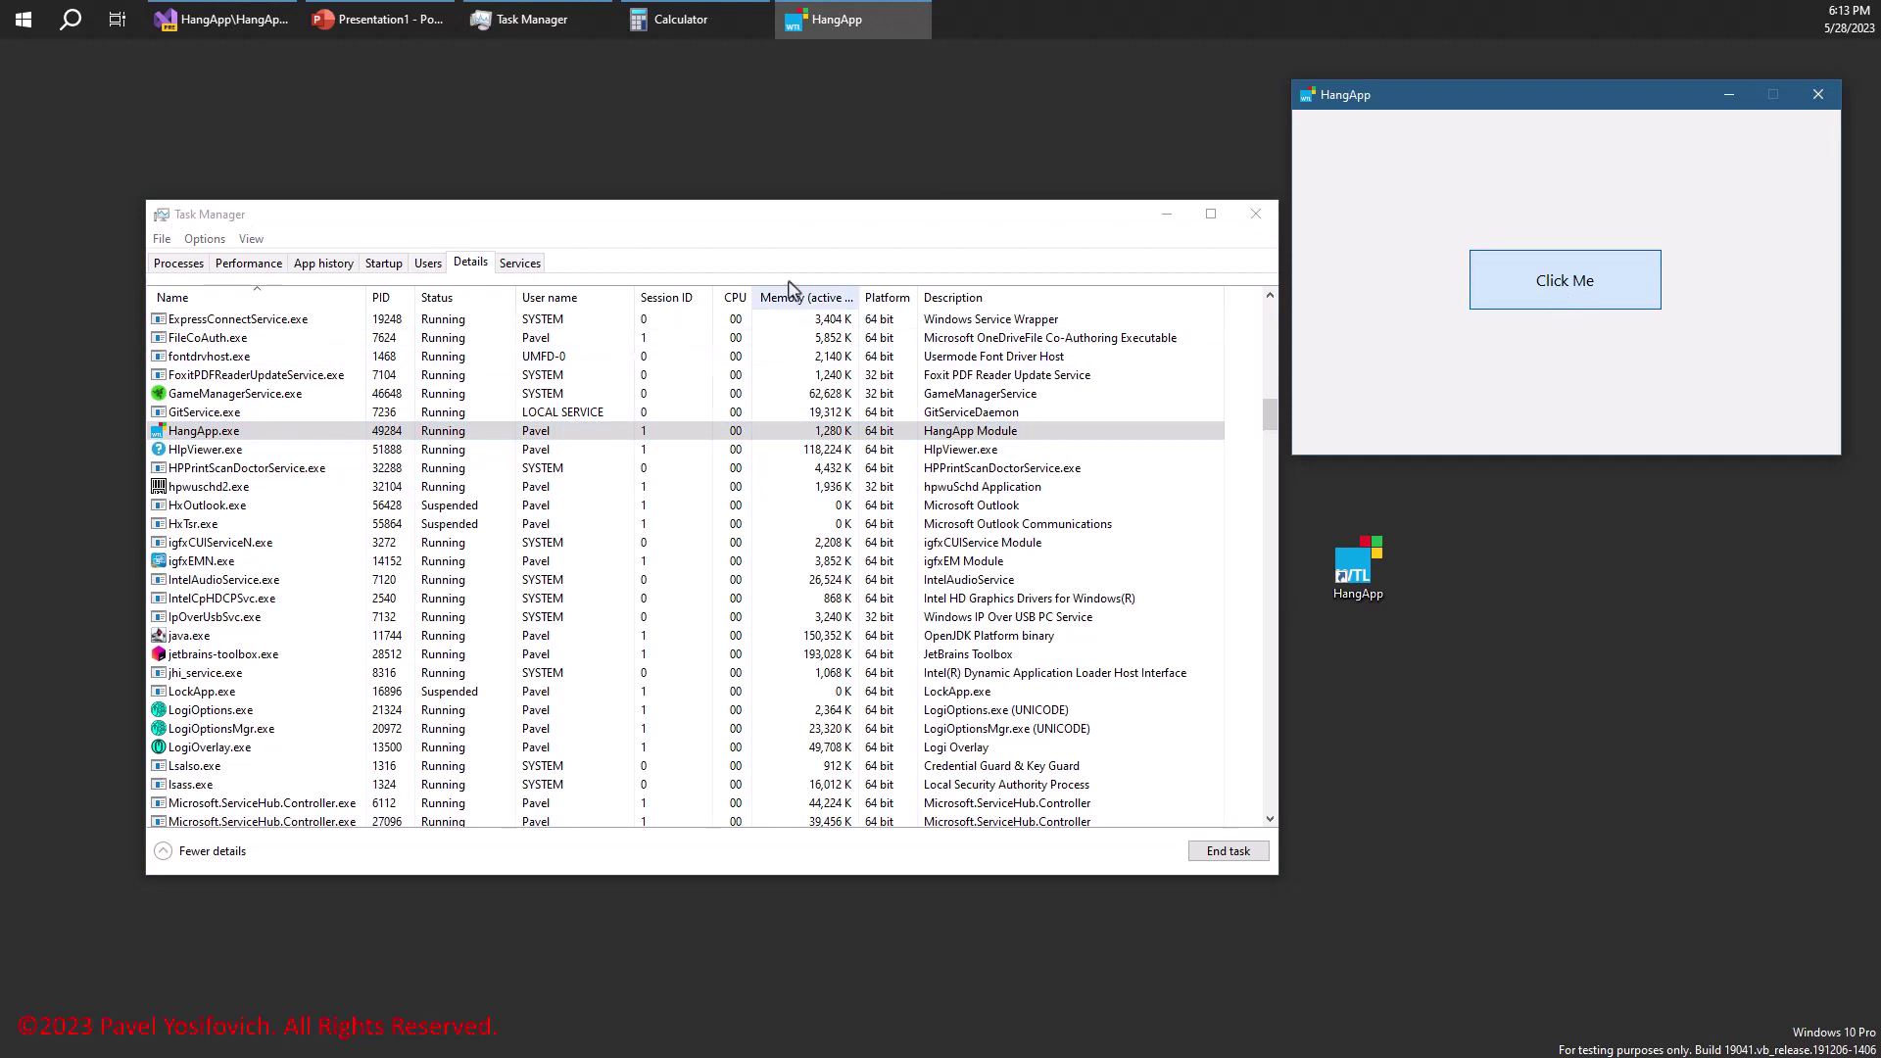
{"action": "left_click_drag", "start_coordinate": [734, 223], "coordinate": [720, 220]}
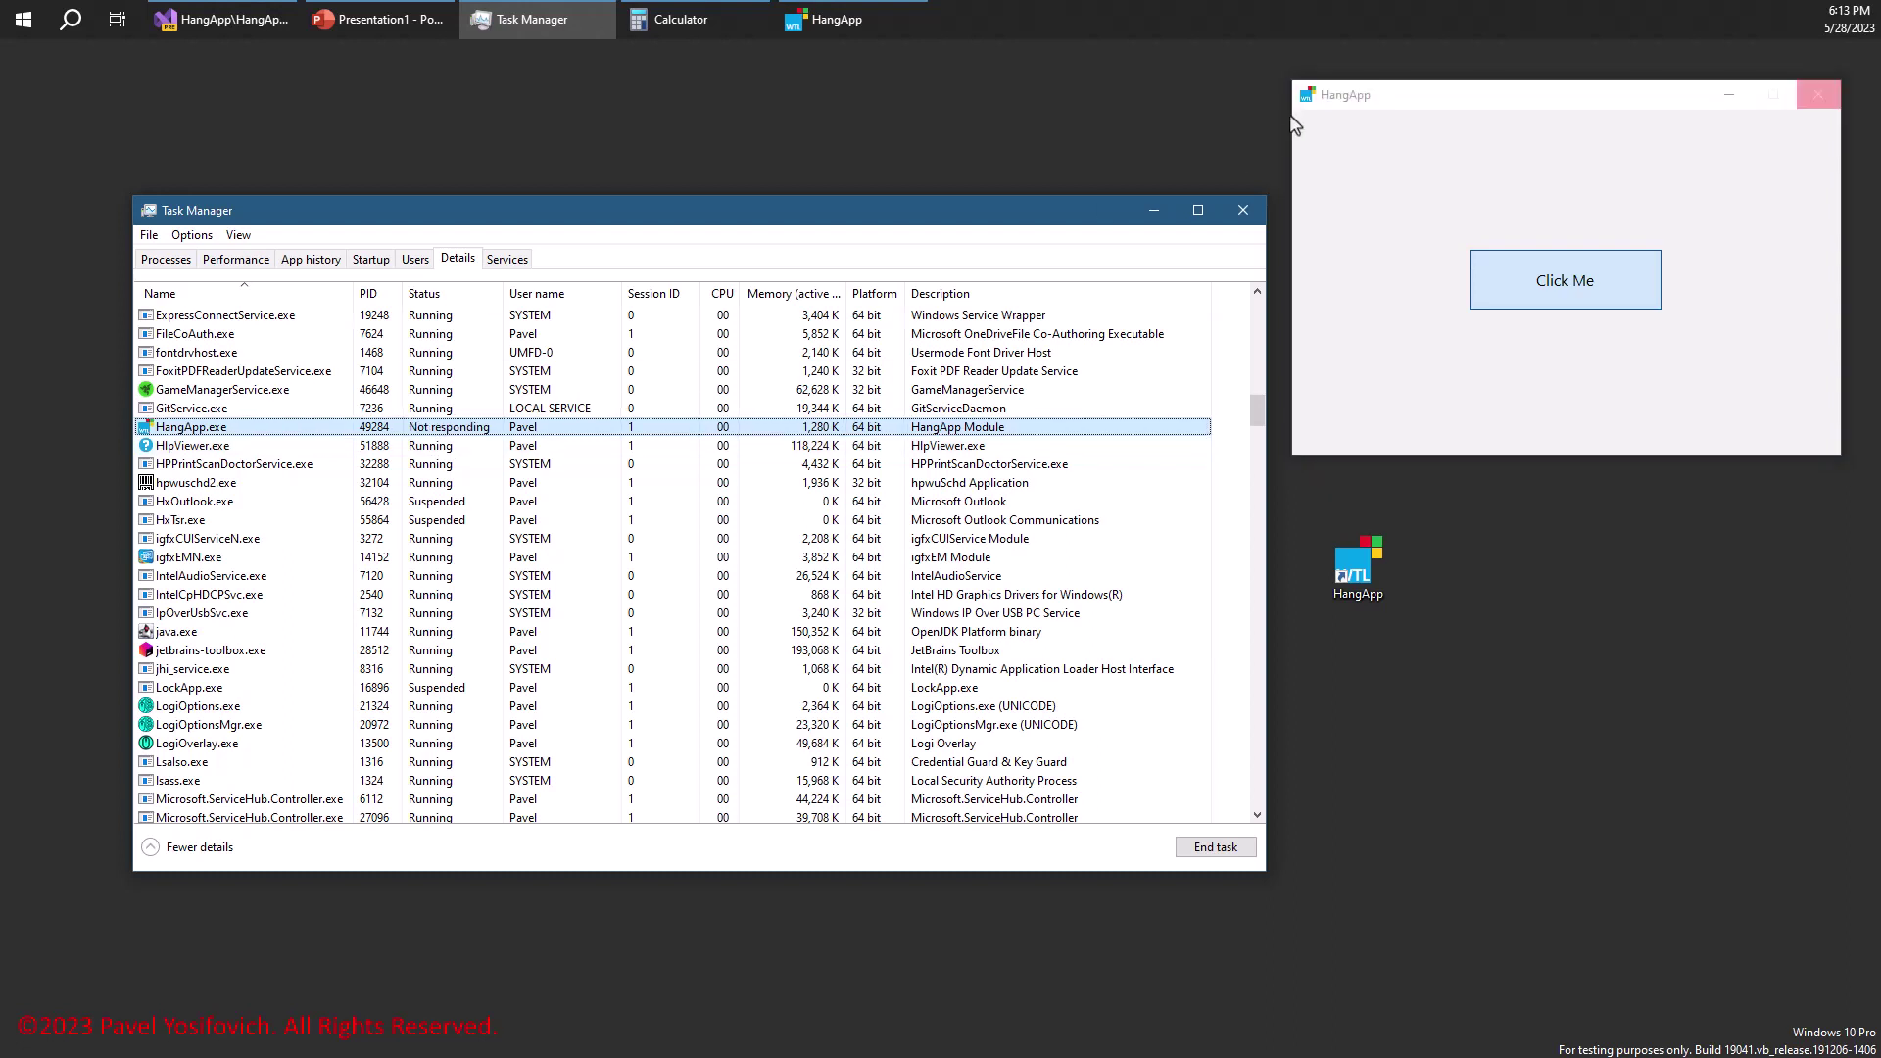
Bring the Not Responding HangApp window forward and nudge it until HangApp.exe shows Running.
{"action": "left_click", "coordinate": [1452, 100]}
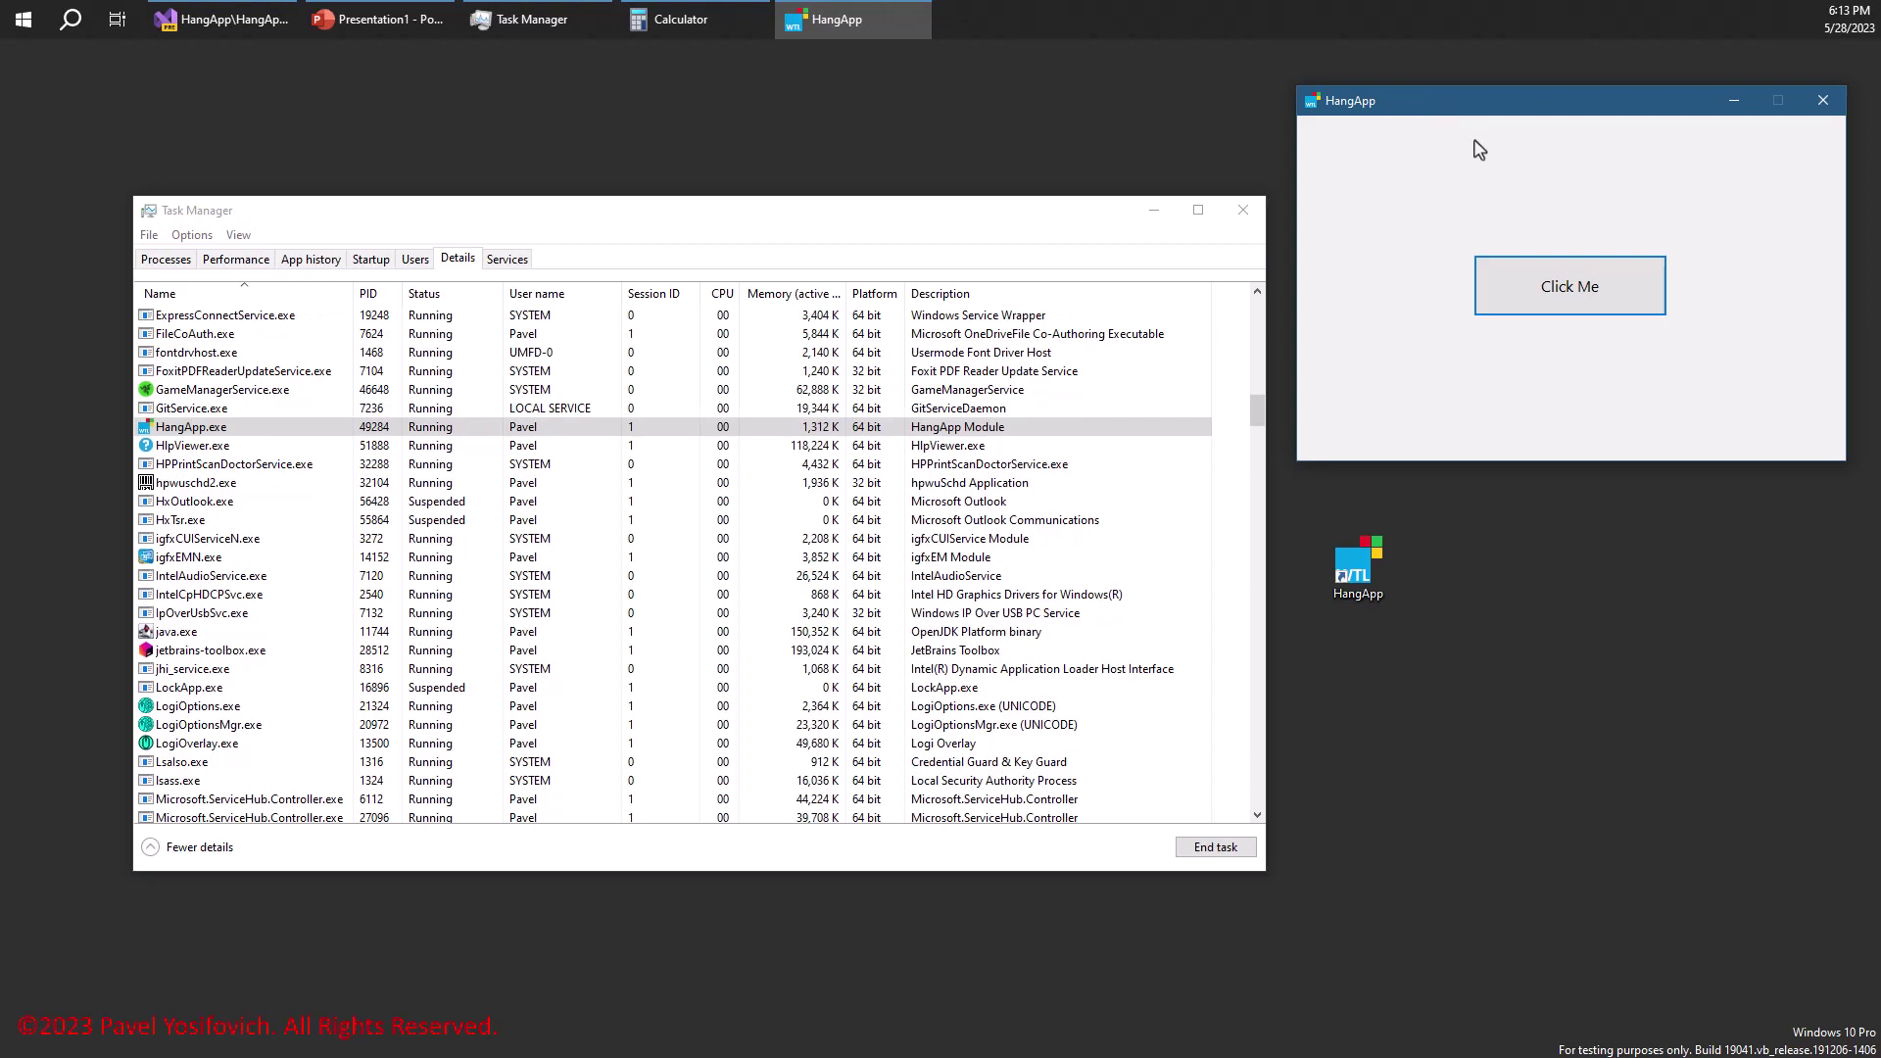
{"action": "left_click_drag", "start_coordinate": [1508, 93], "coordinate": [1499, 115]}
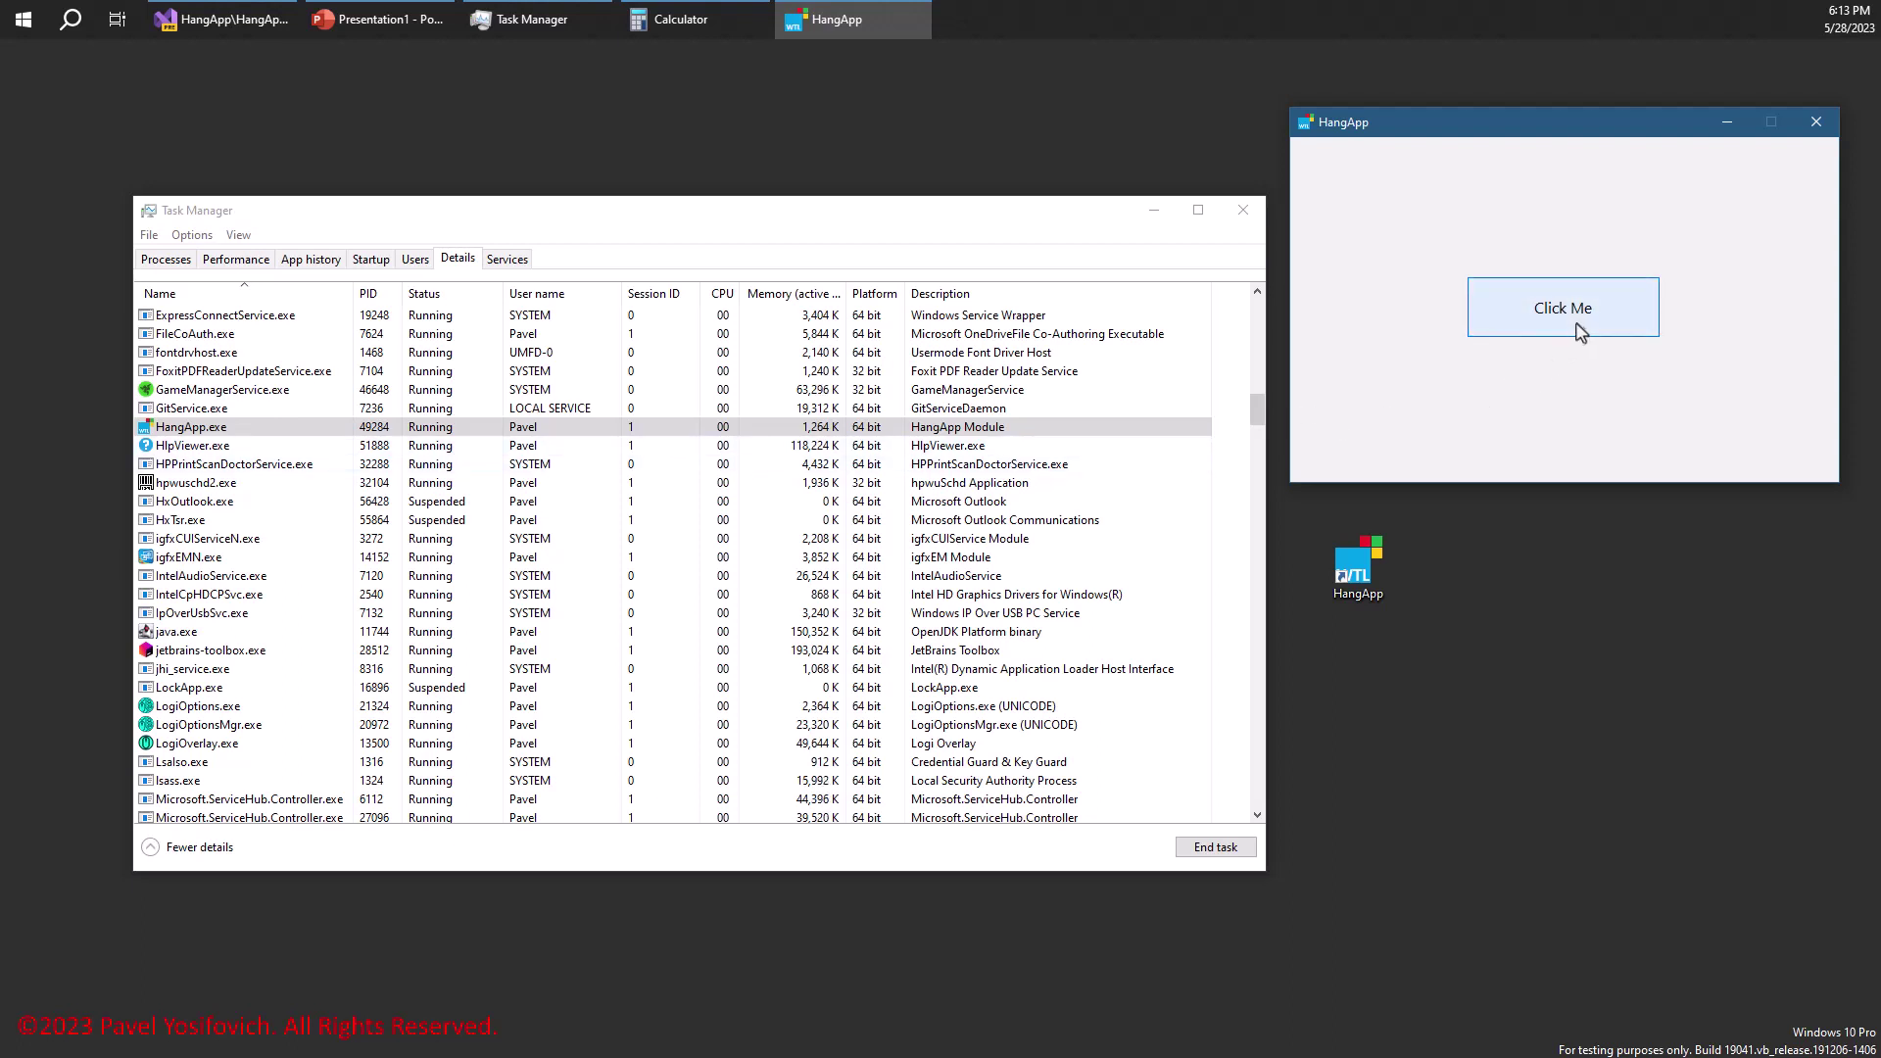
{"action": "left_click", "coordinate": [608, 428]}
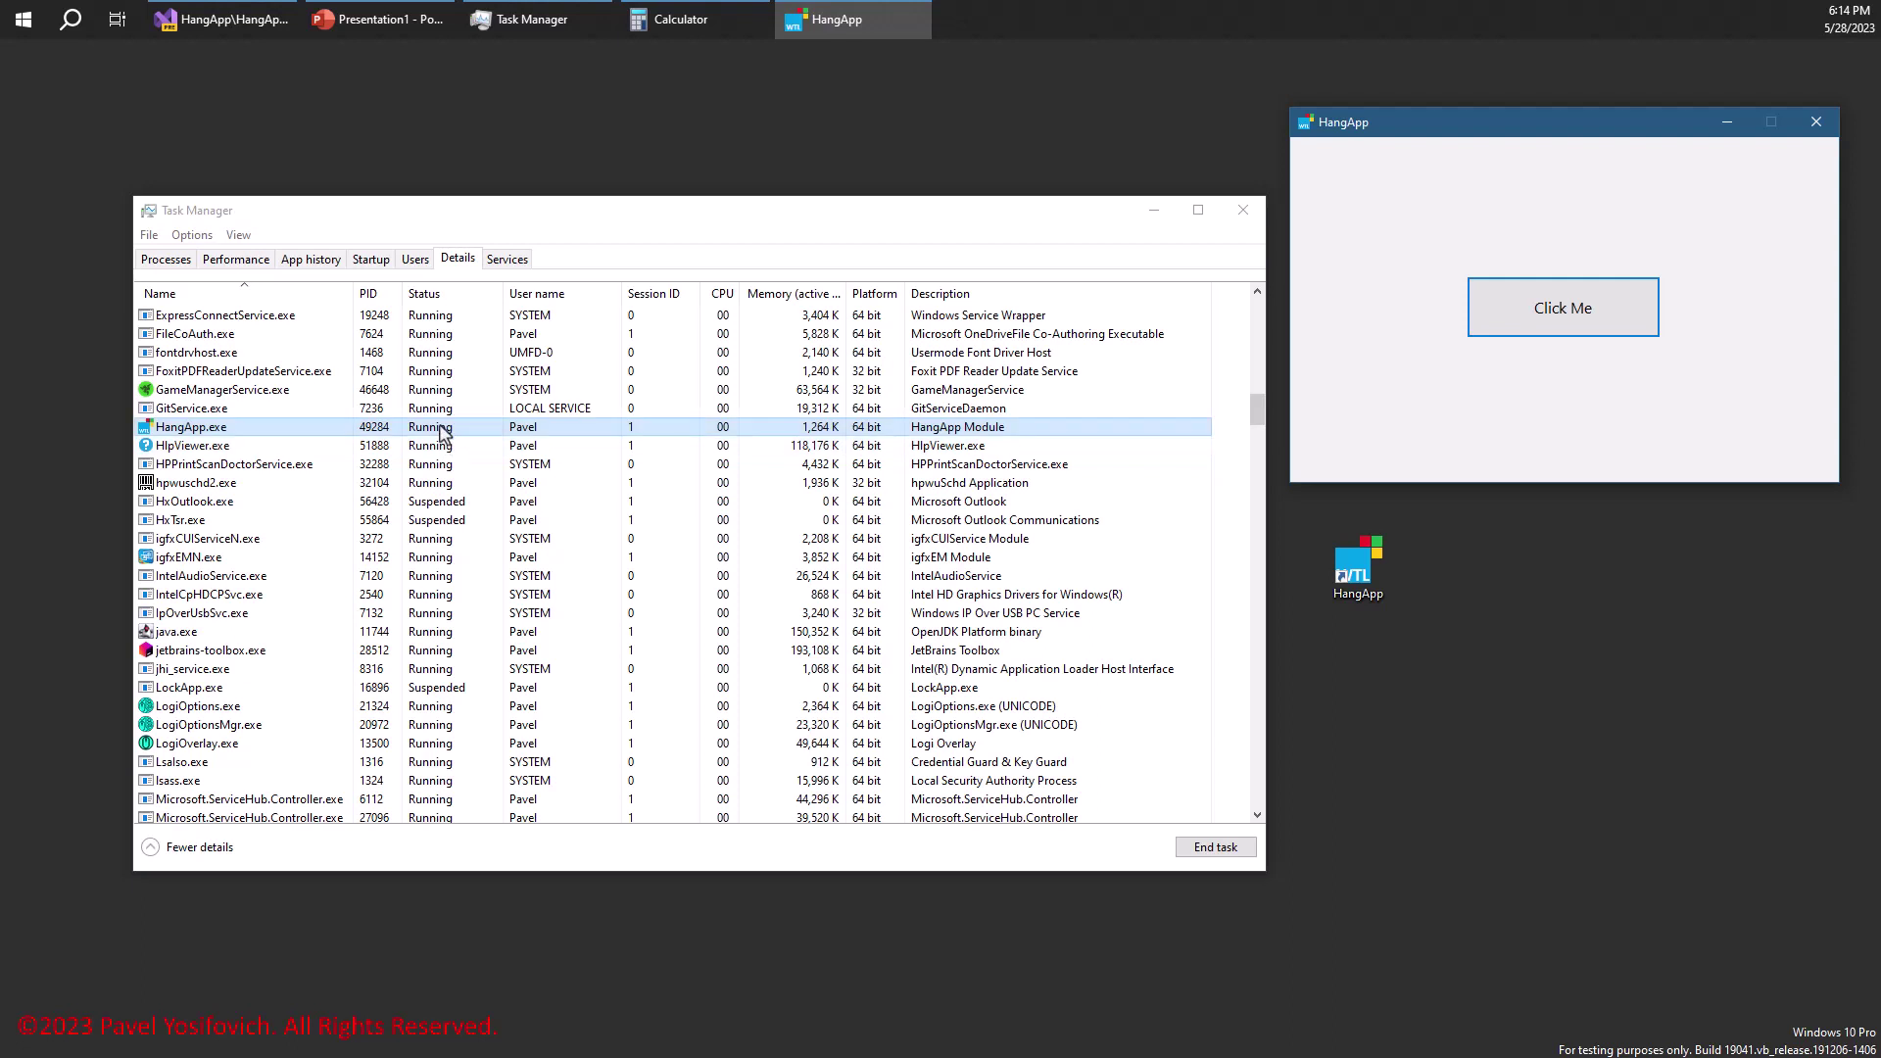
{"action": "left_click", "coordinate": [442, 431]}
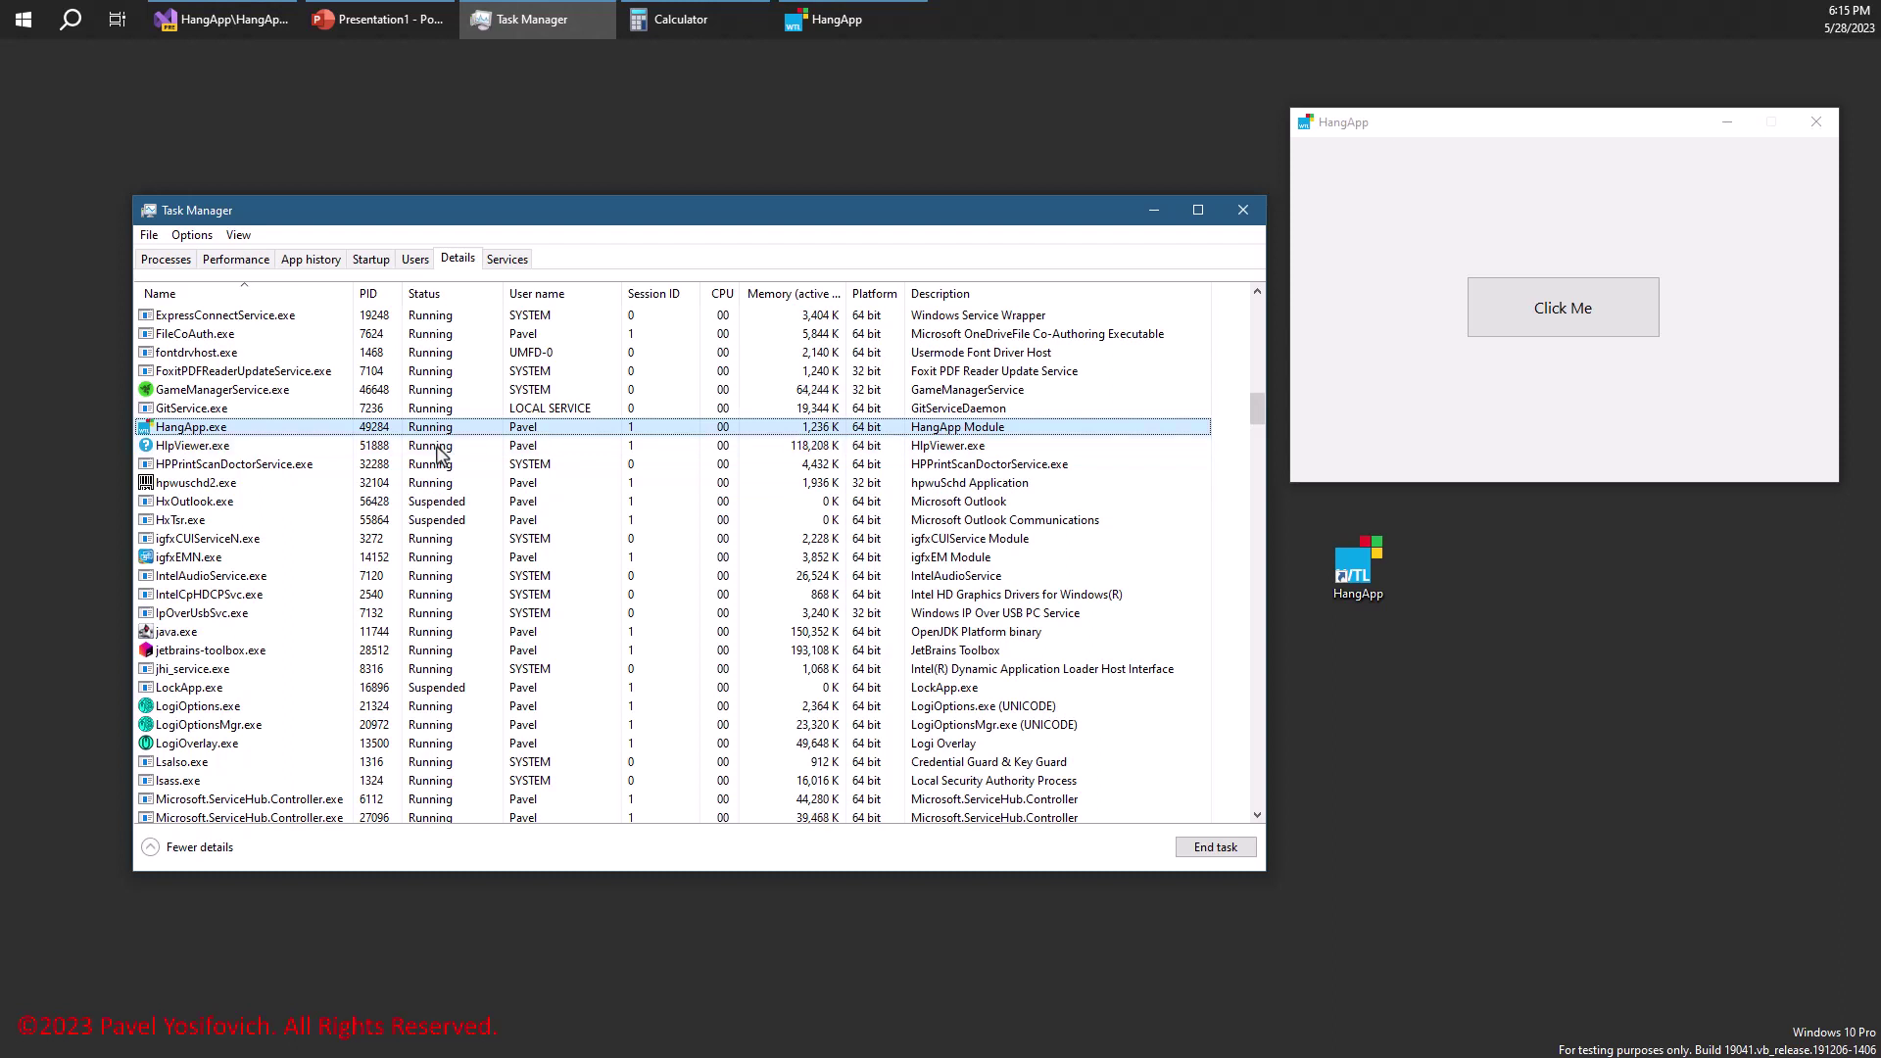
{"action": "left_click", "coordinate": [436, 453]}
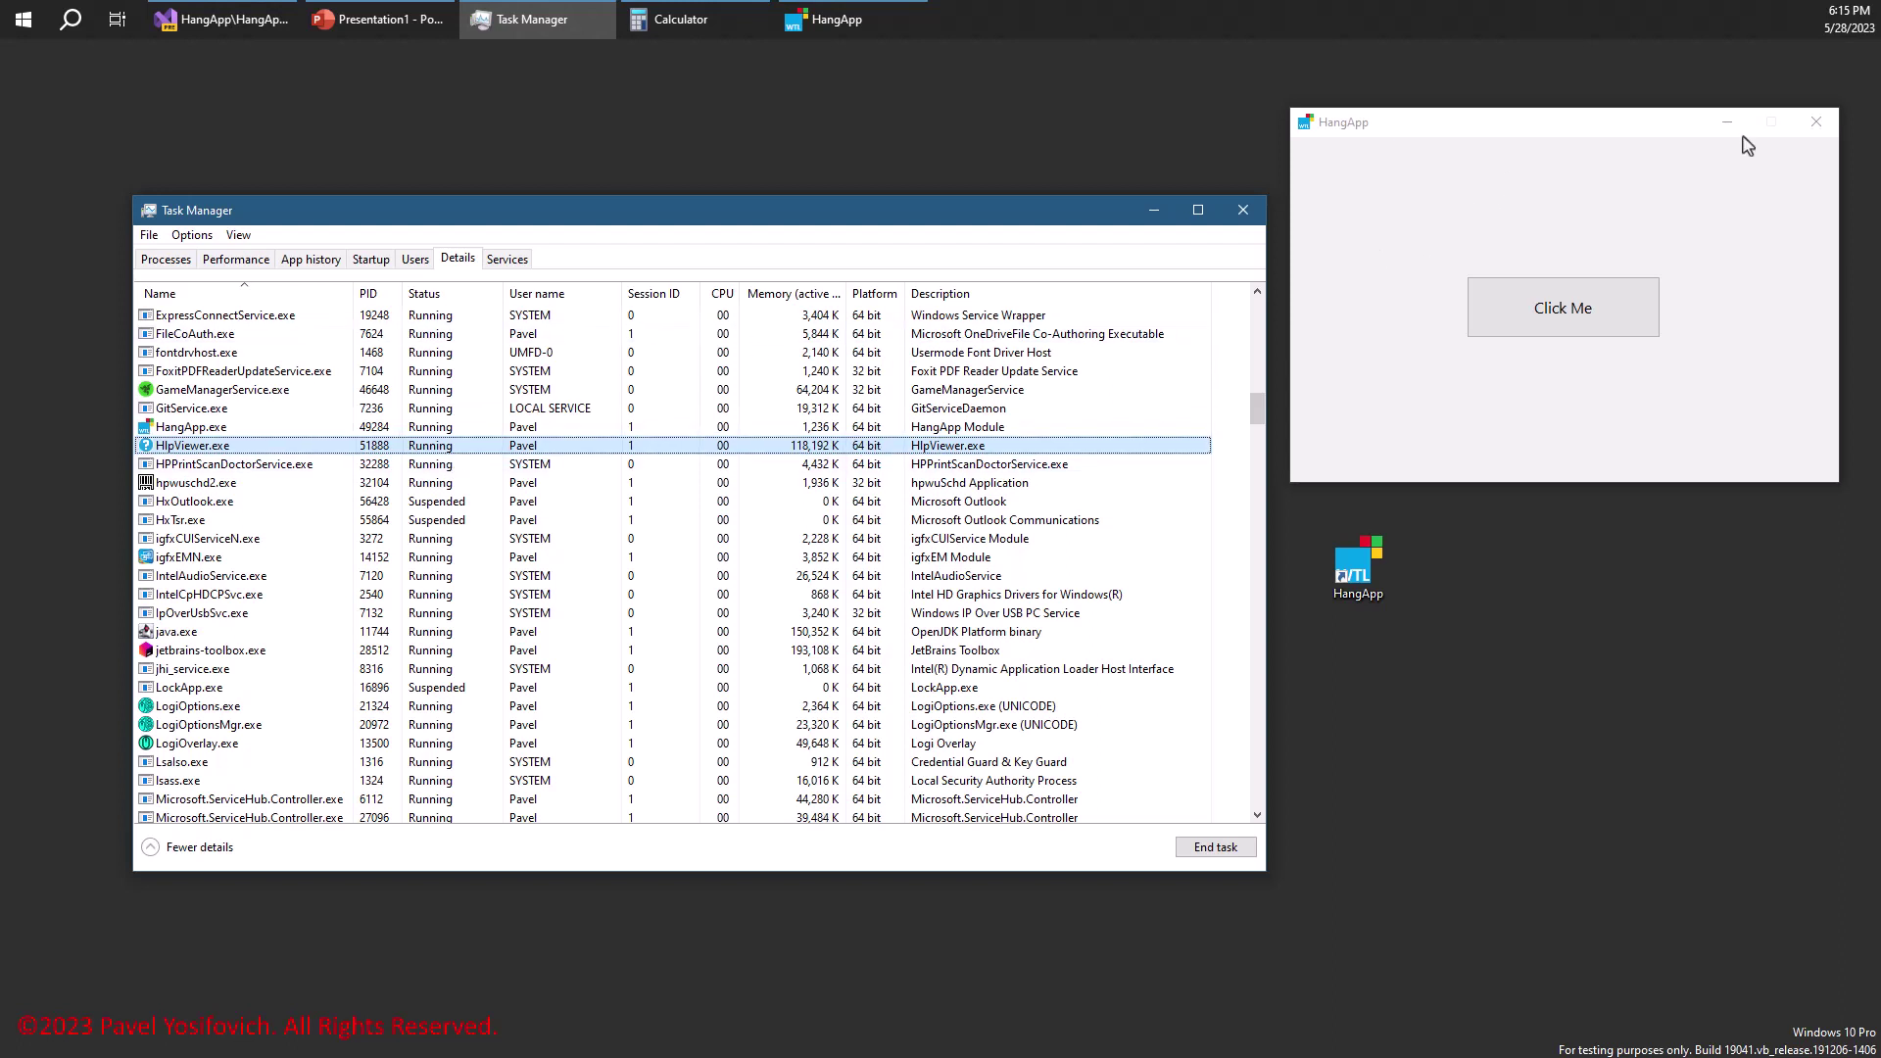
Close the HangApp window with its X button.
{"action": "left_click", "coordinate": [1817, 122]}
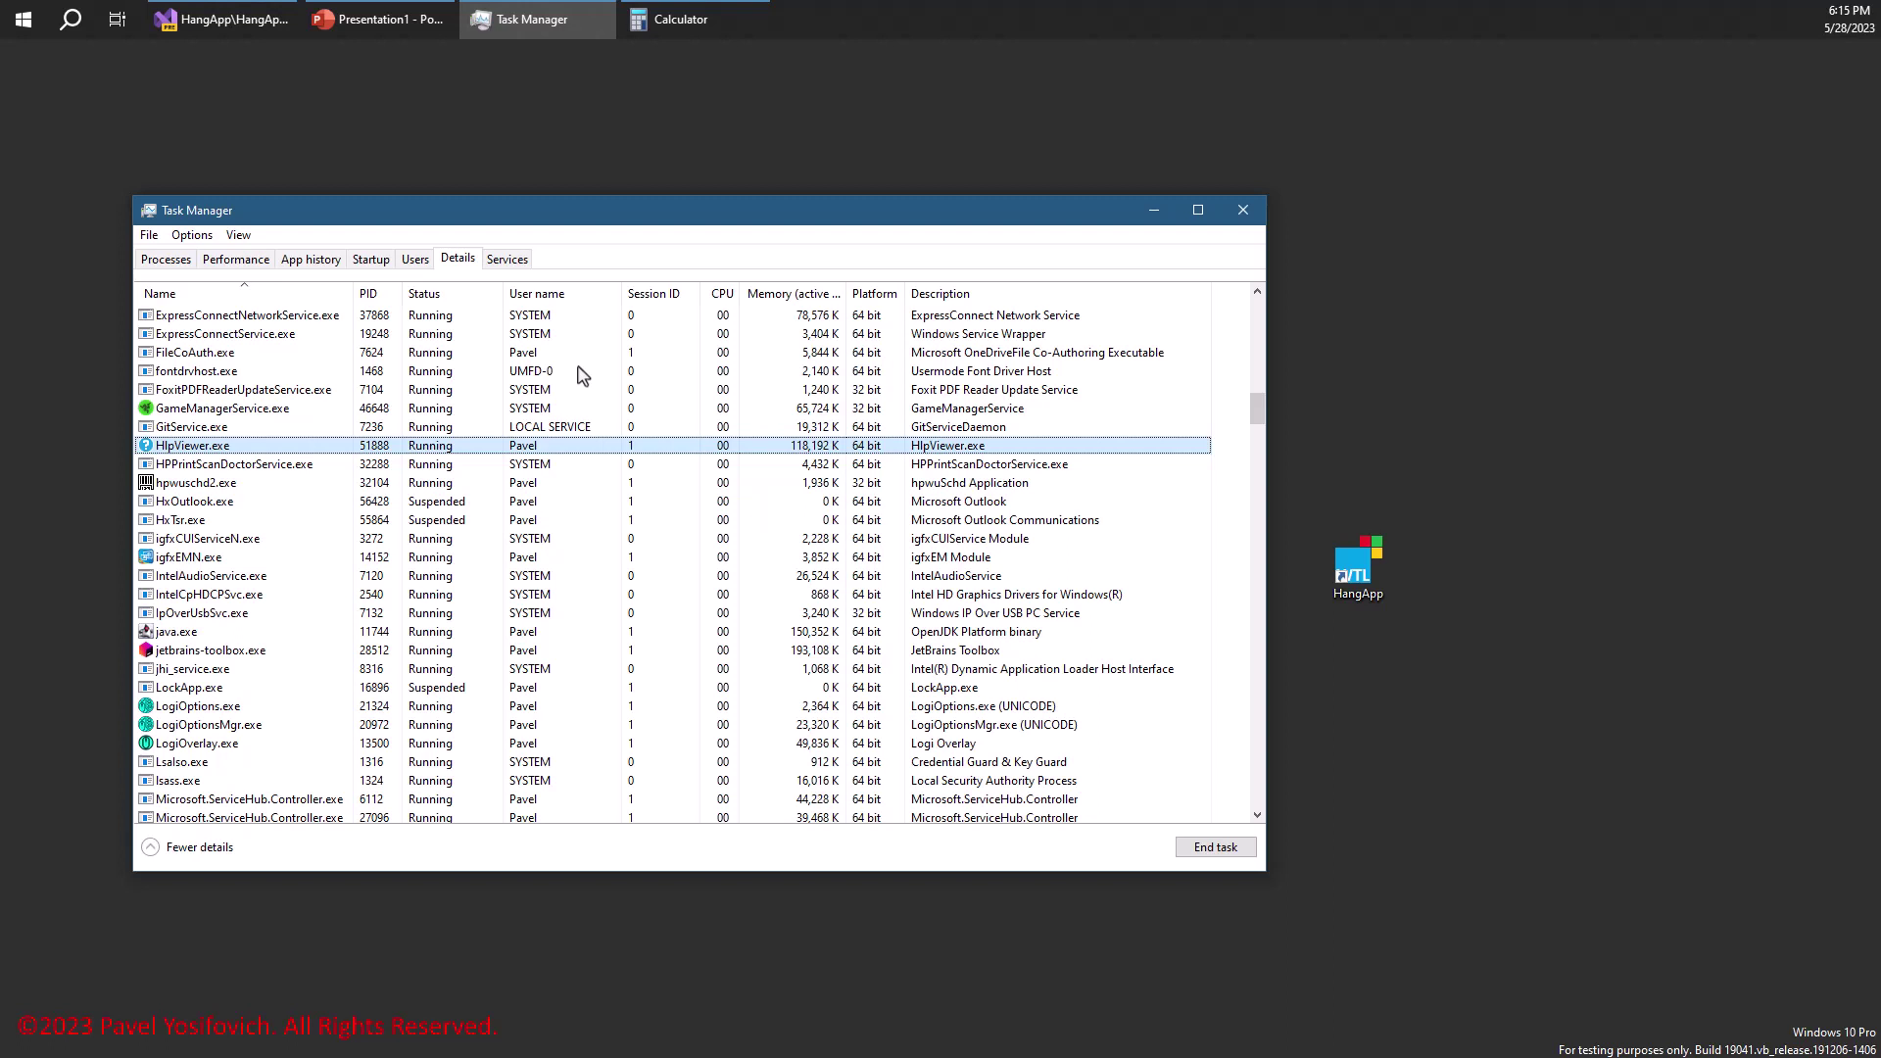
{"action": "left_click", "coordinate": [560, 502]}
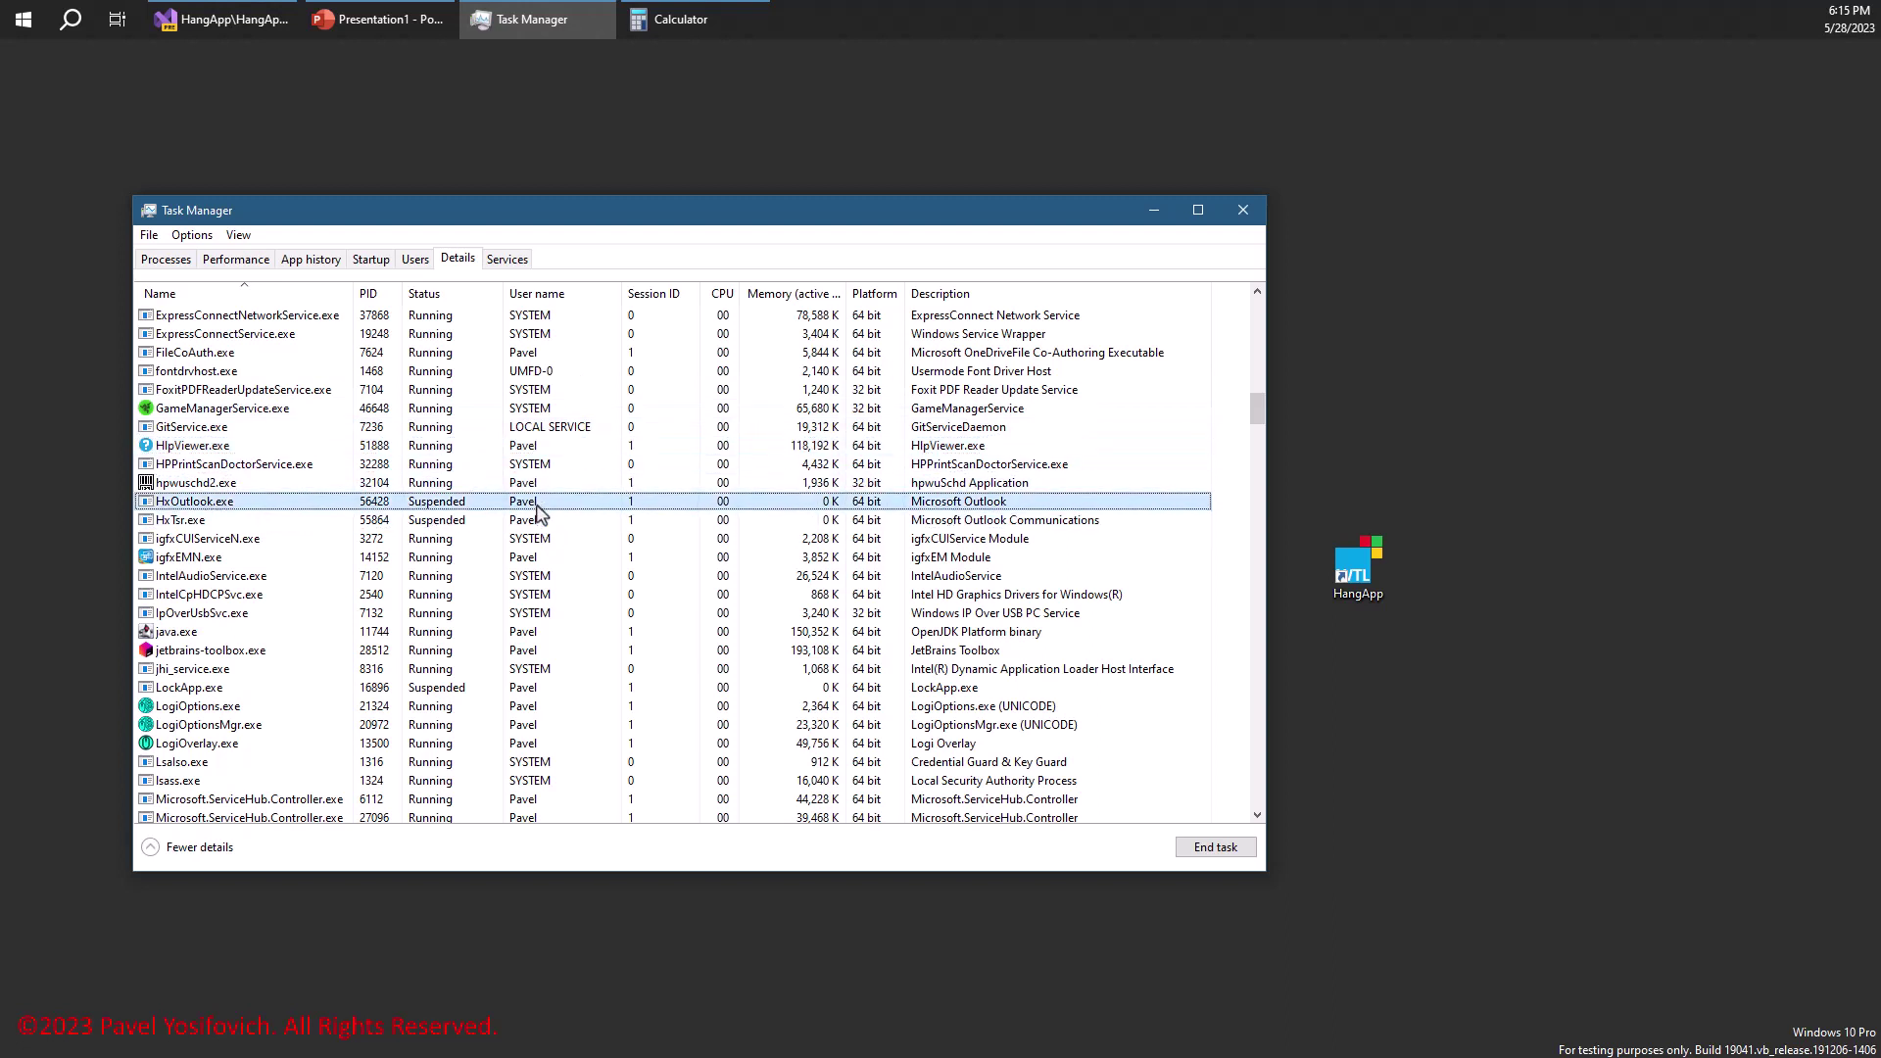
{"action": "key", "text": "Up"}
{"action": "key", "text": "Down"}
{"action": "key", "text": "Down"}
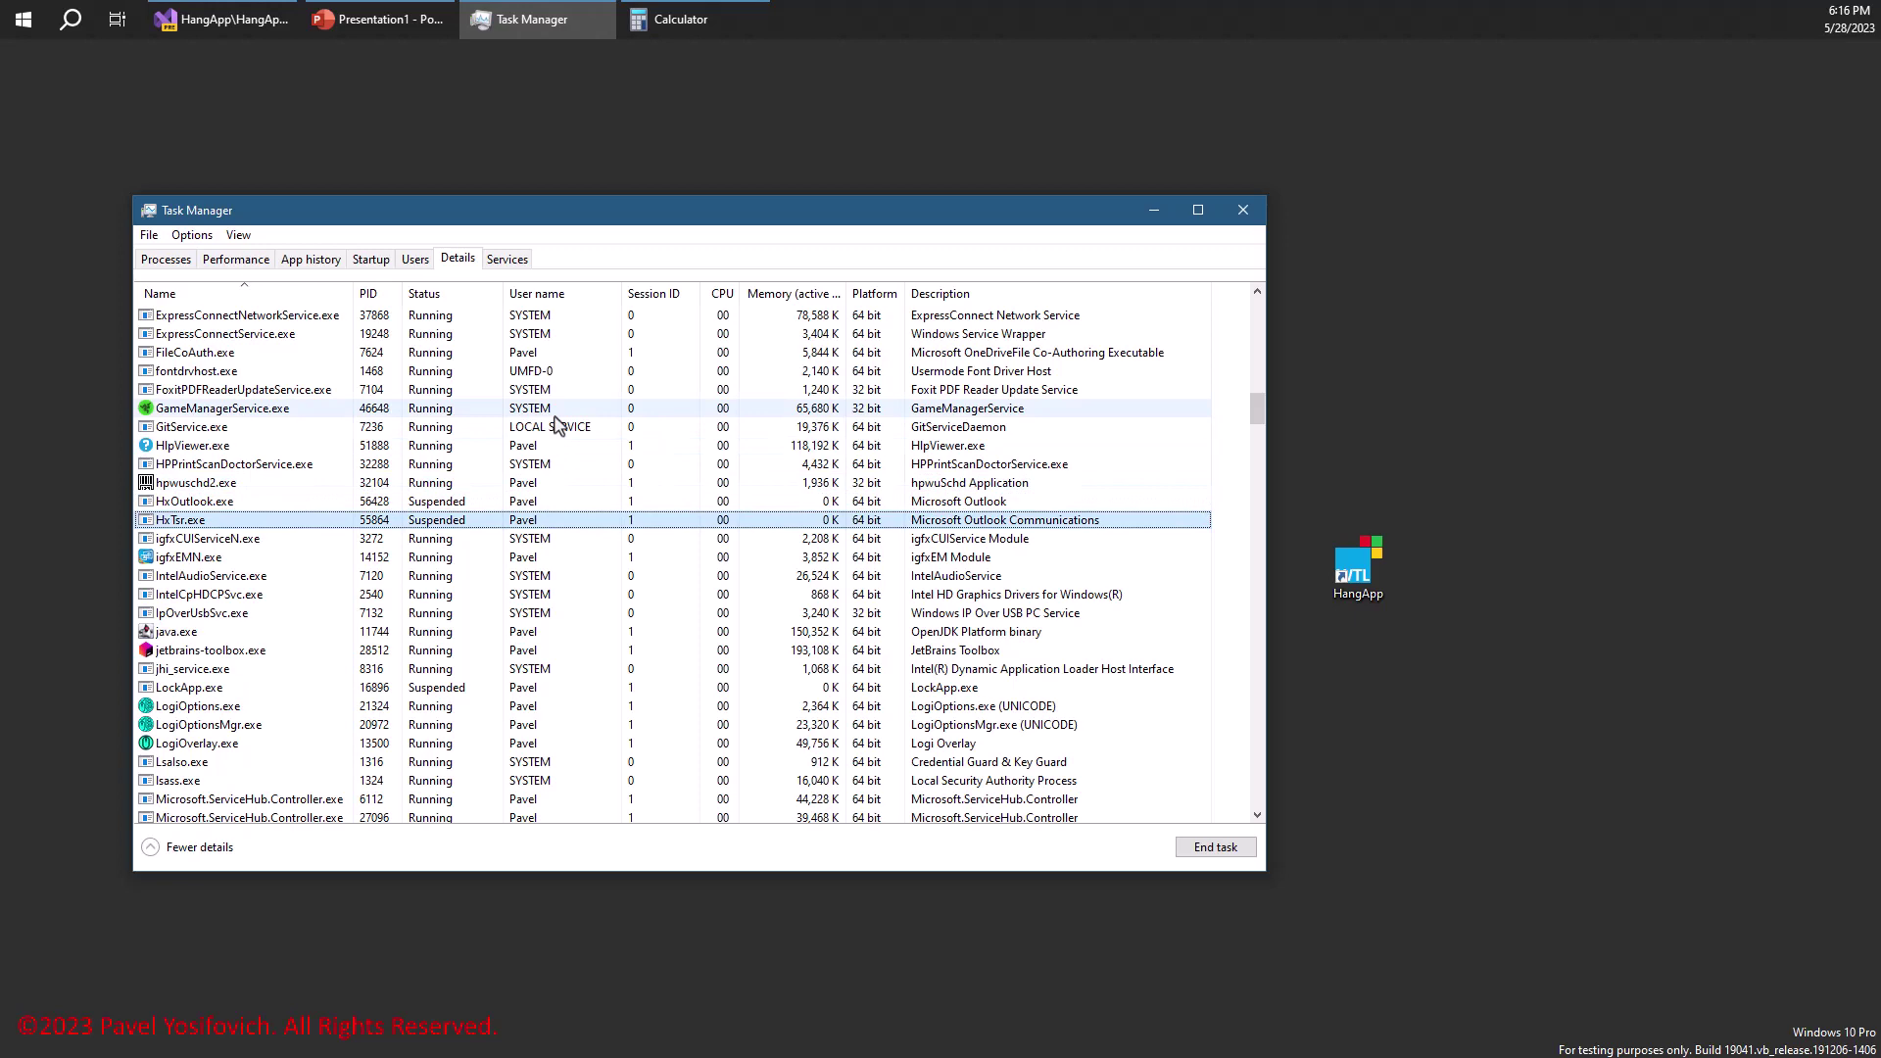
{"action": "left_click", "coordinate": [549, 334]}
{"action": "left_click", "coordinate": [575, 431]}
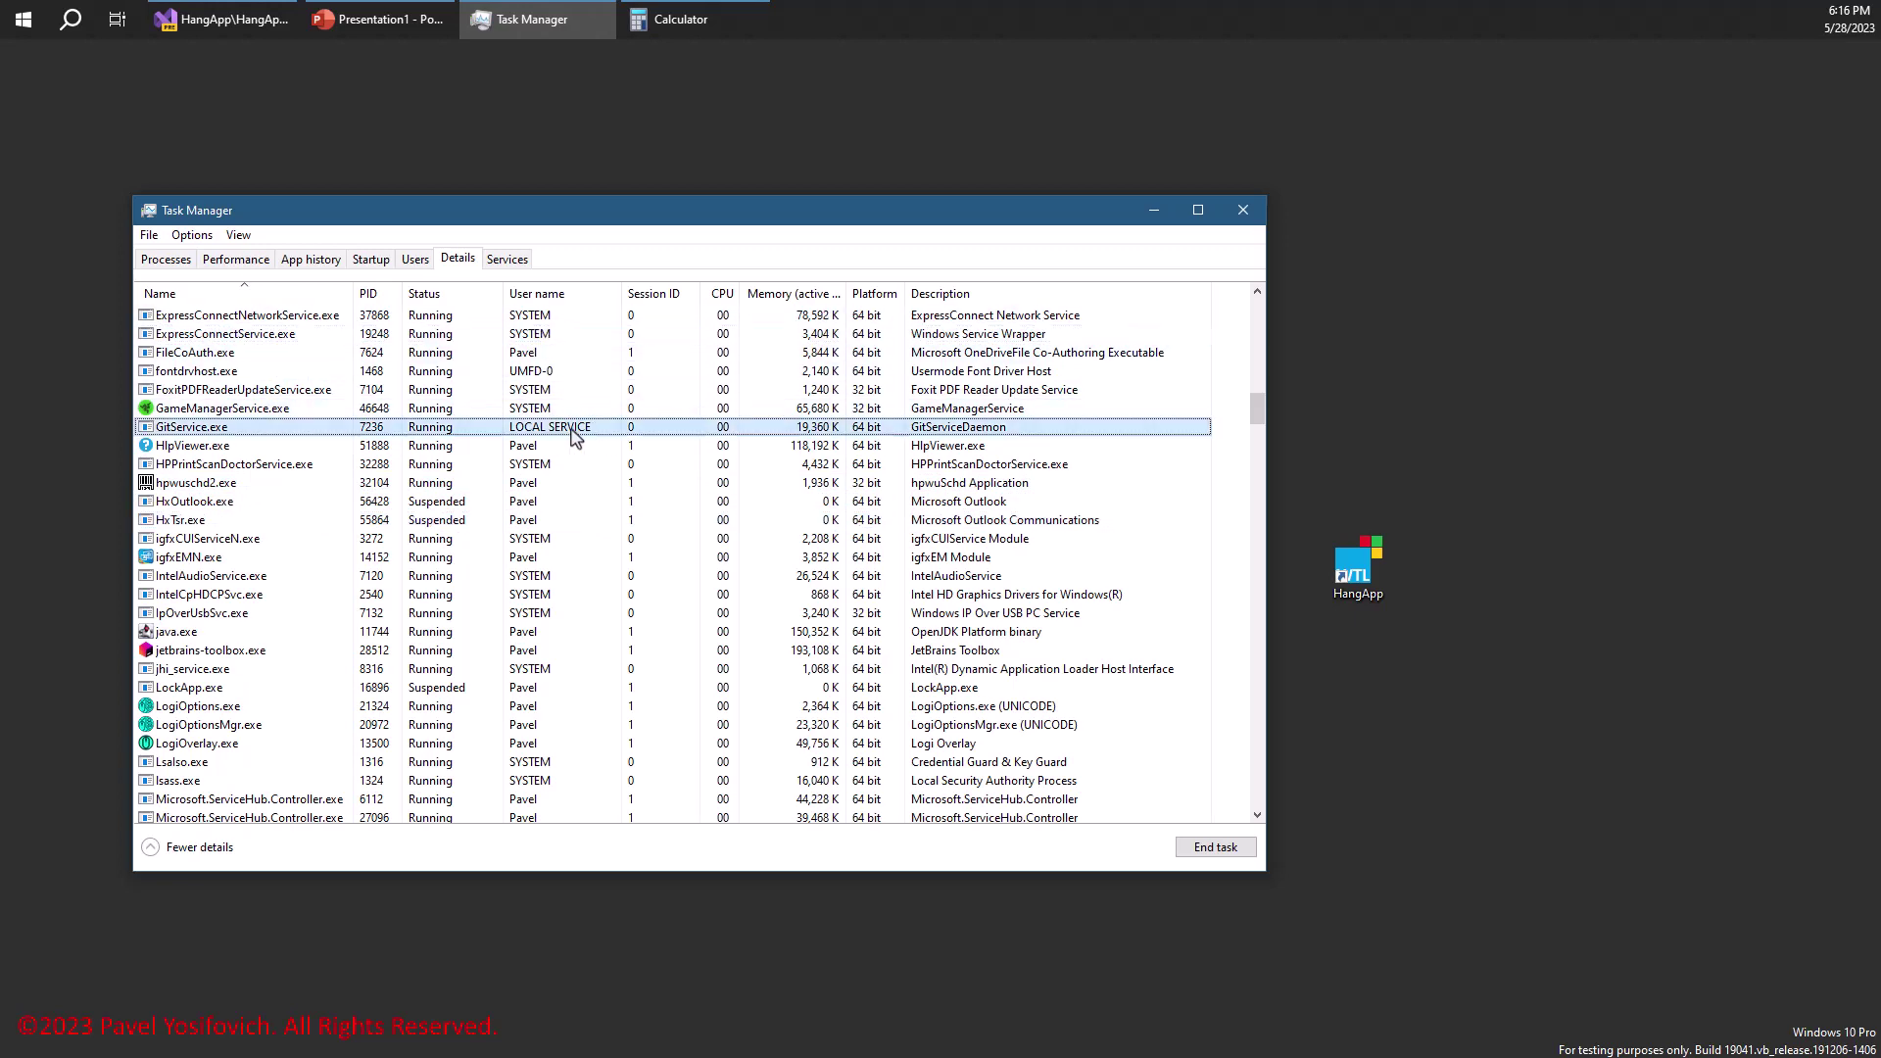
{"action": "scroll", "coordinate": [600, 544], "scroll_direction": "down", "scroll_amount": 20}
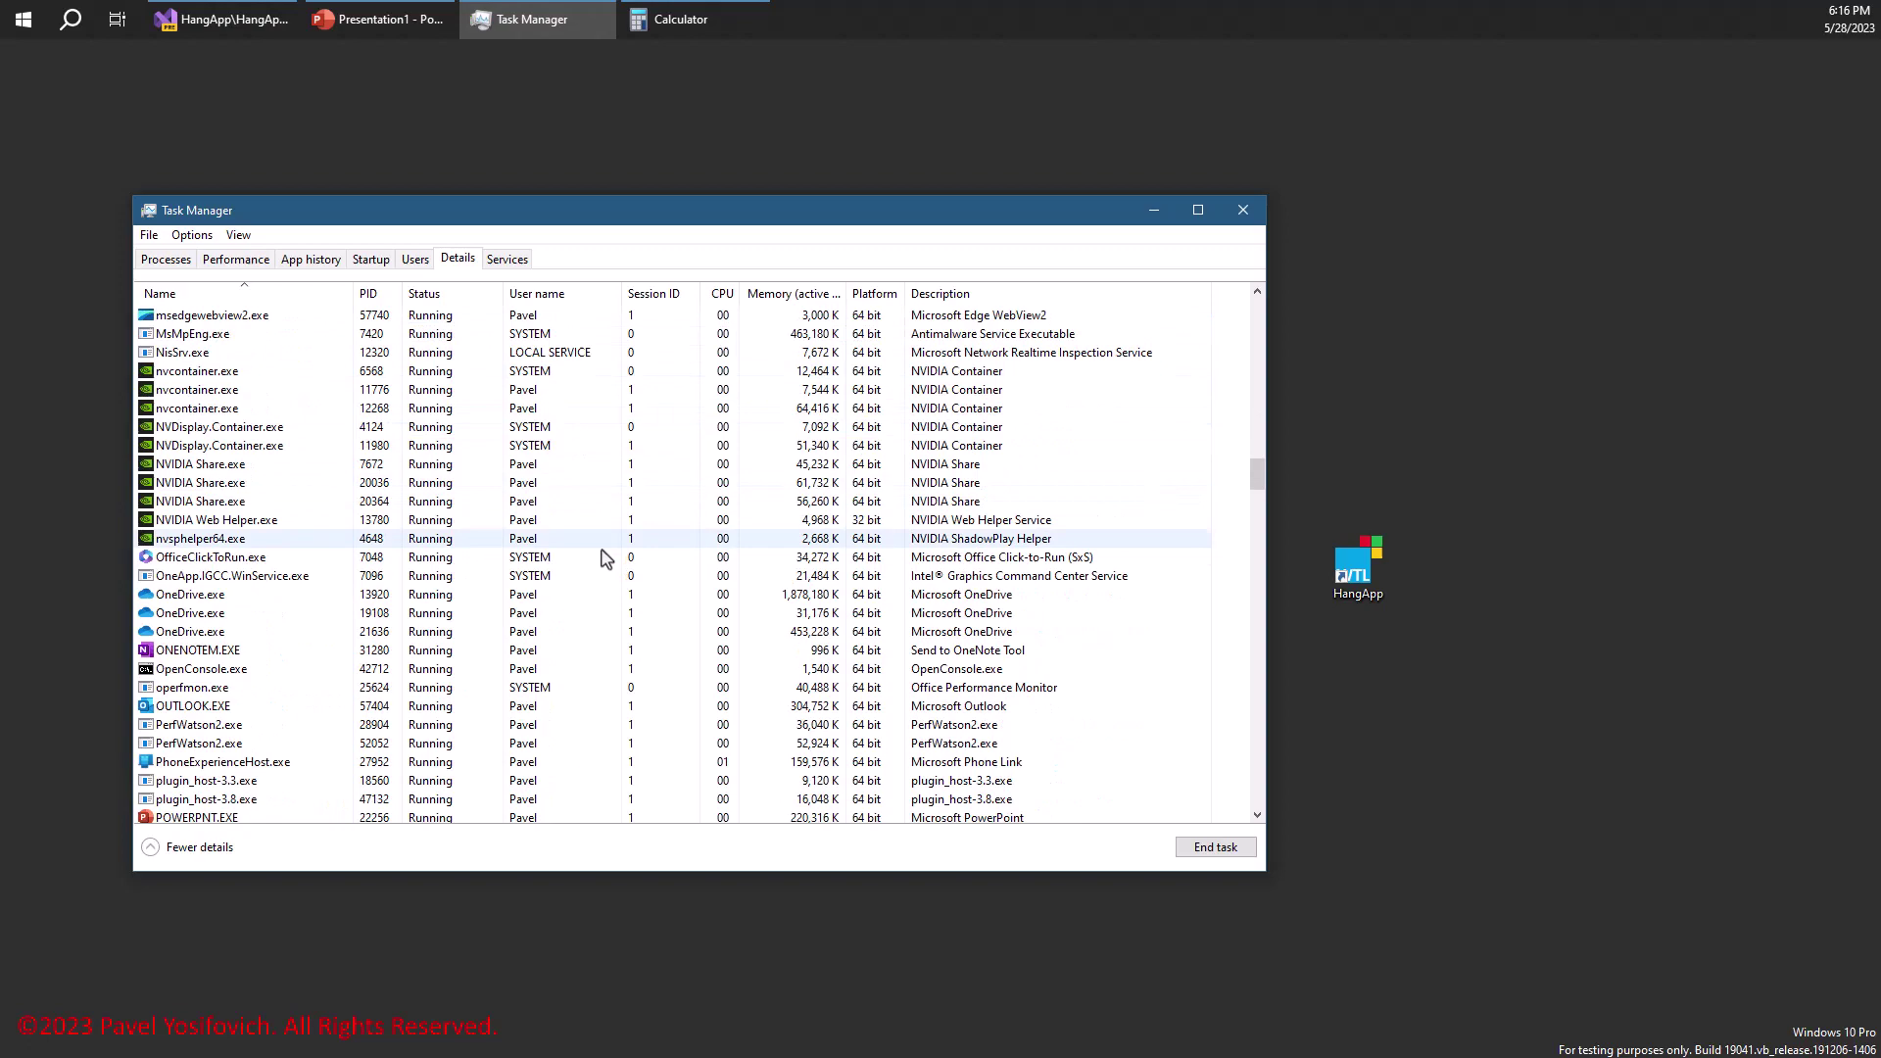
{"action": "scroll", "coordinate": [599, 522], "scroll_direction": "down", "scroll_amount": 9}
{"action": "scroll", "coordinate": [601, 522], "scroll_direction": "down", "scroll_amount": 20}
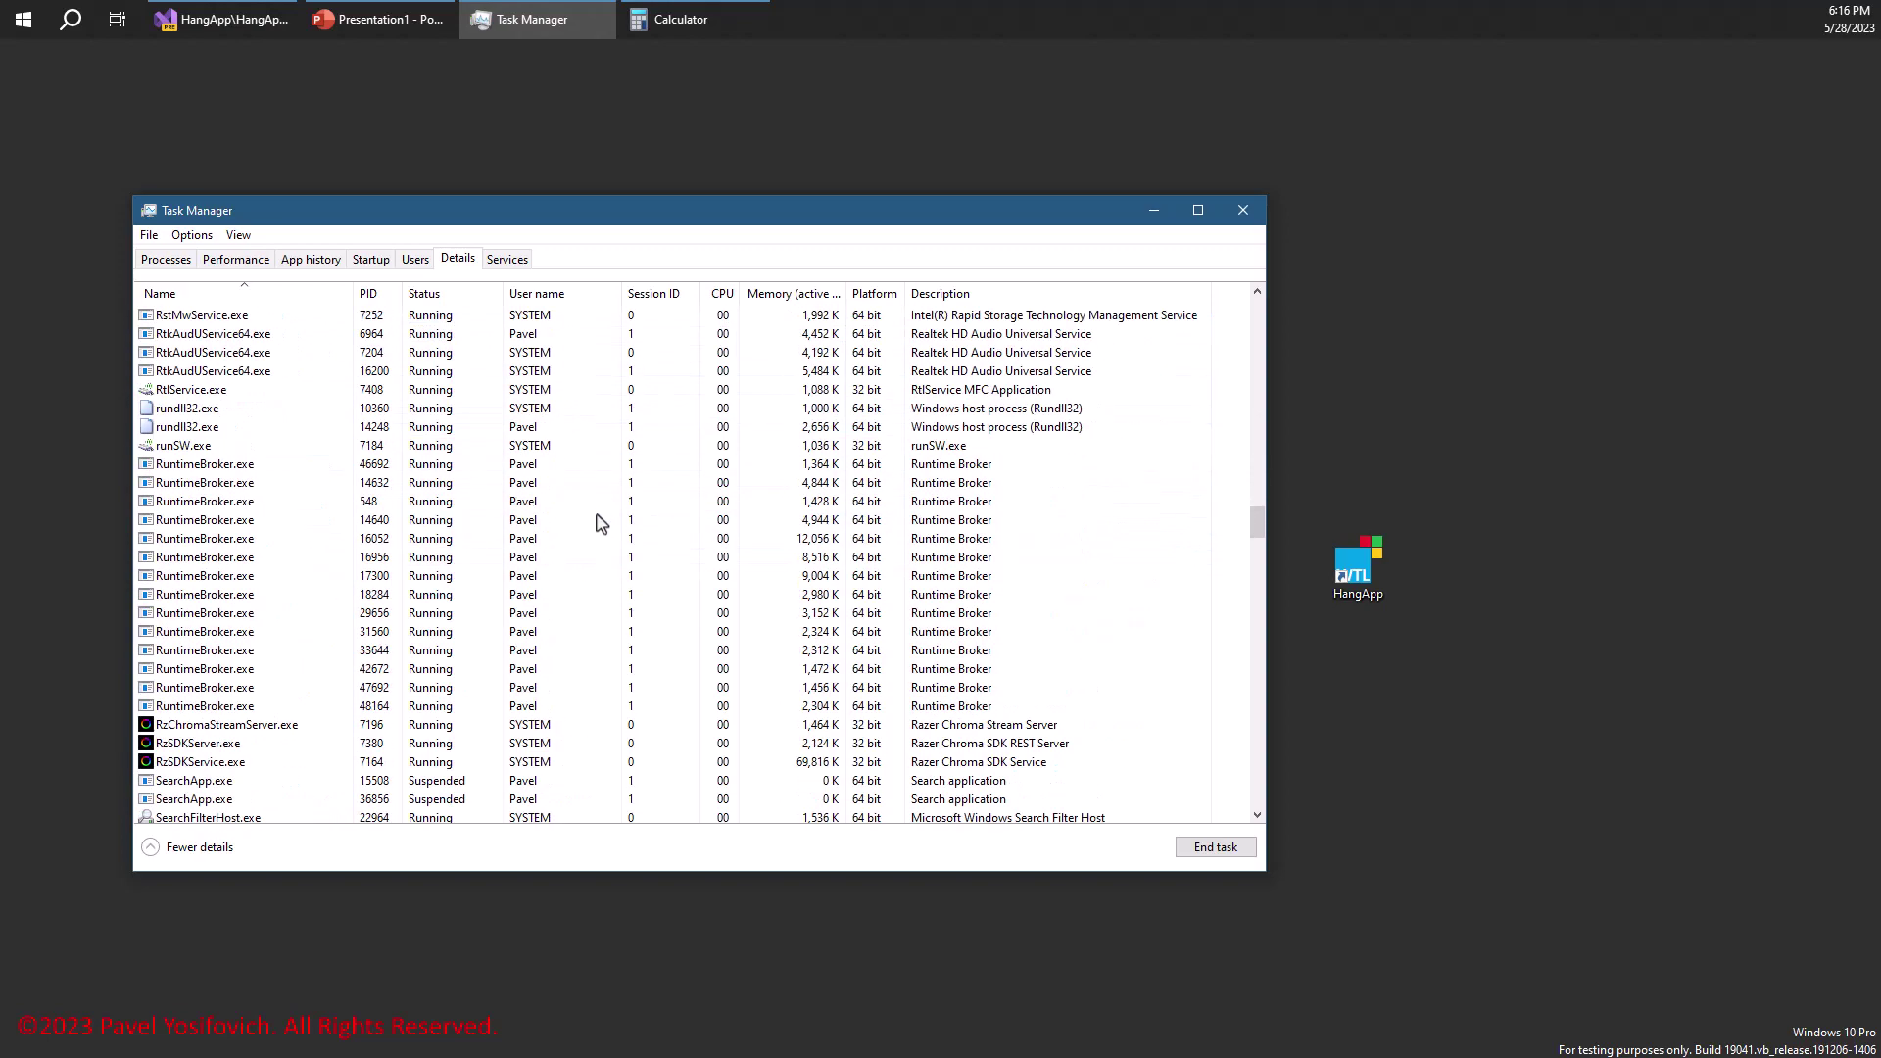
{"action": "scroll", "coordinate": [600, 523], "scroll_direction": "down", "scroll_amount": 9}
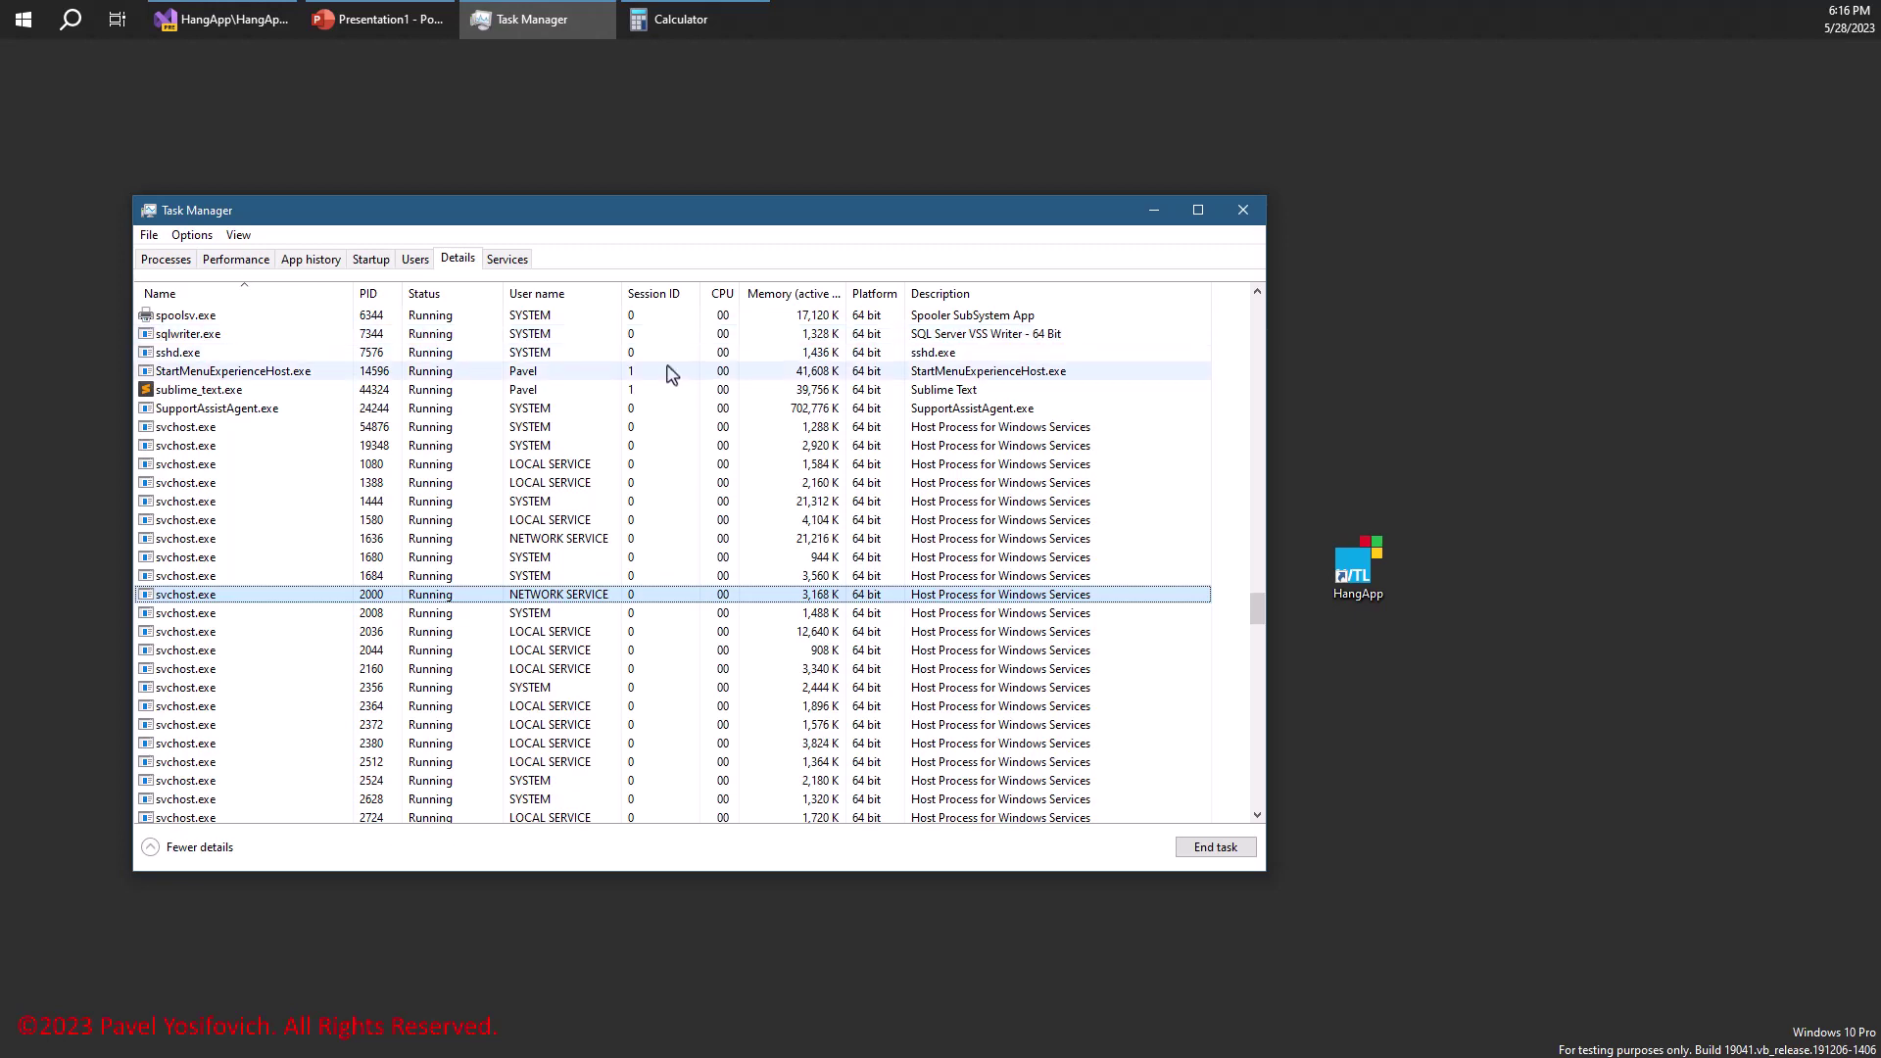
{"action": "scroll", "coordinate": [691, 407], "scroll_direction": "up", "scroll_amount": 20}
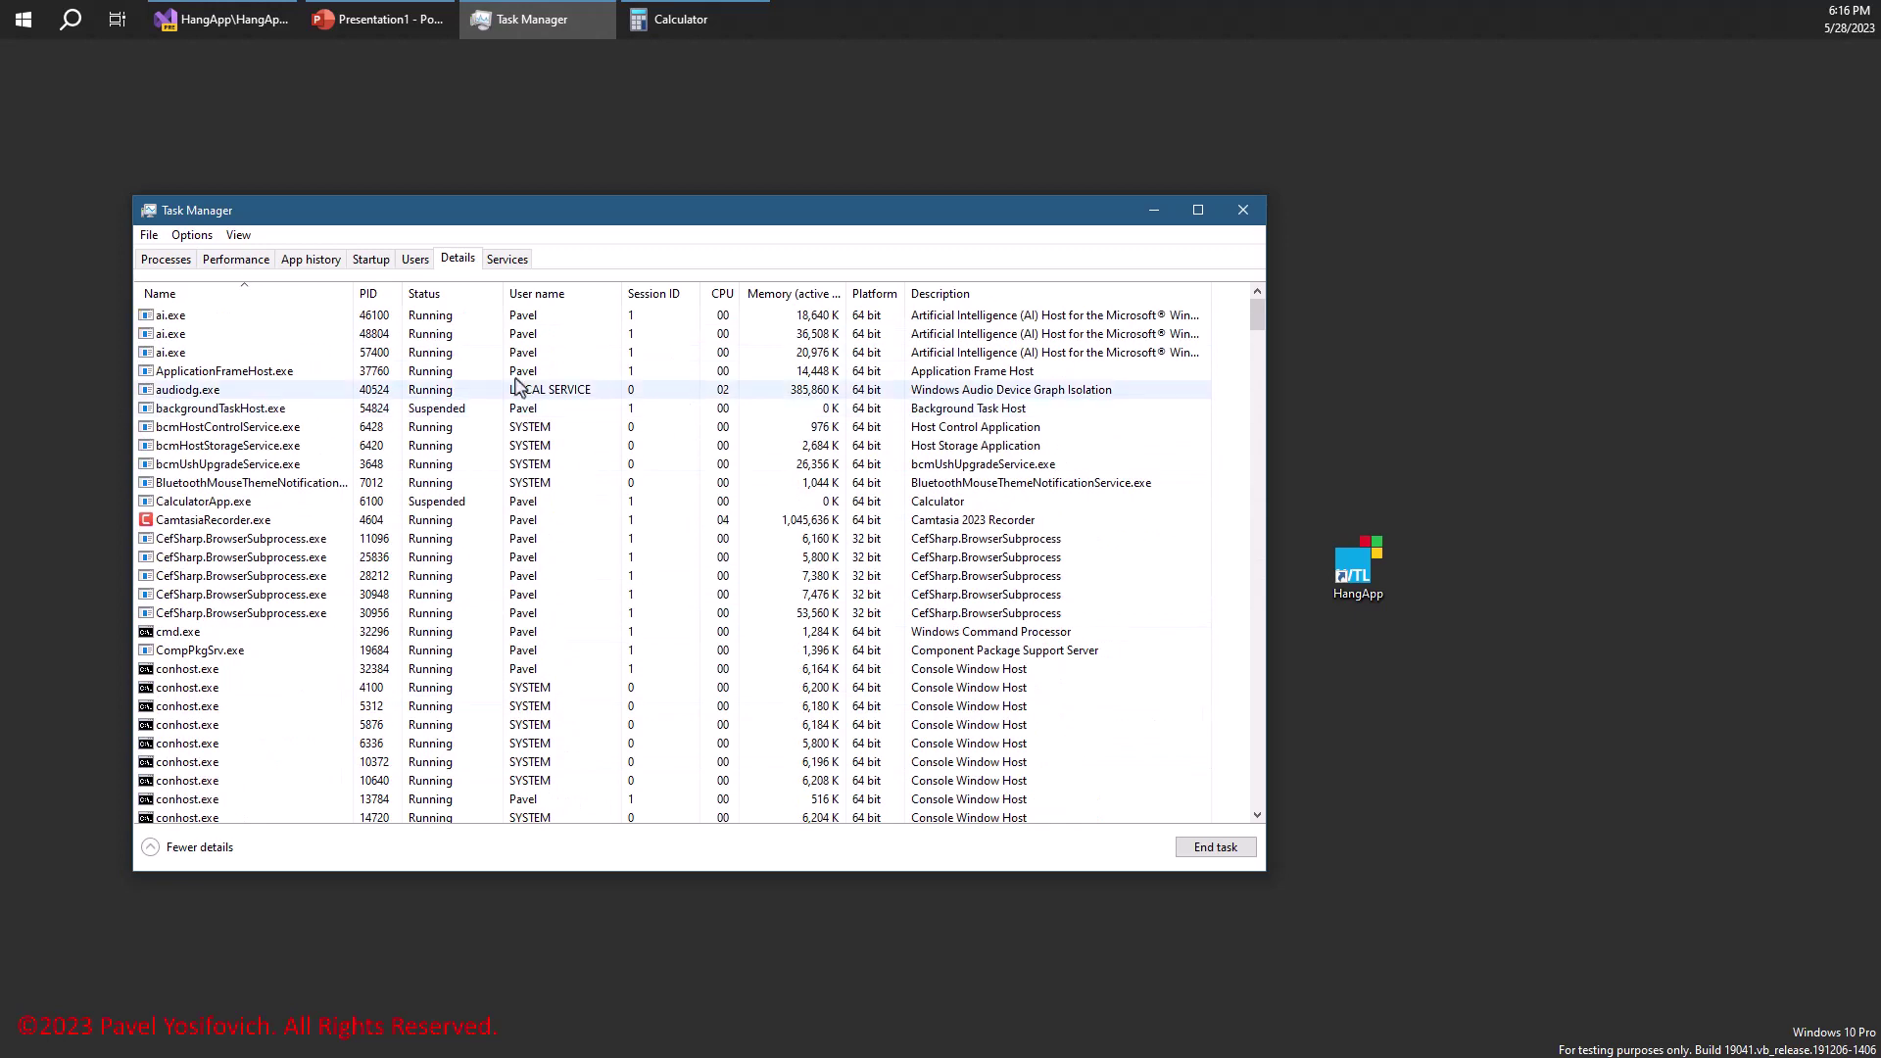
Browse a few processes, then sort the Details list by PID ascending, viewed from the top.
{"action": "left_click", "coordinate": [373, 371]}
{"action": "scroll", "coordinate": [365, 423], "scroll_direction": "down", "scroll_amount": 20}
{"action": "left_click", "coordinate": [367, 446]}
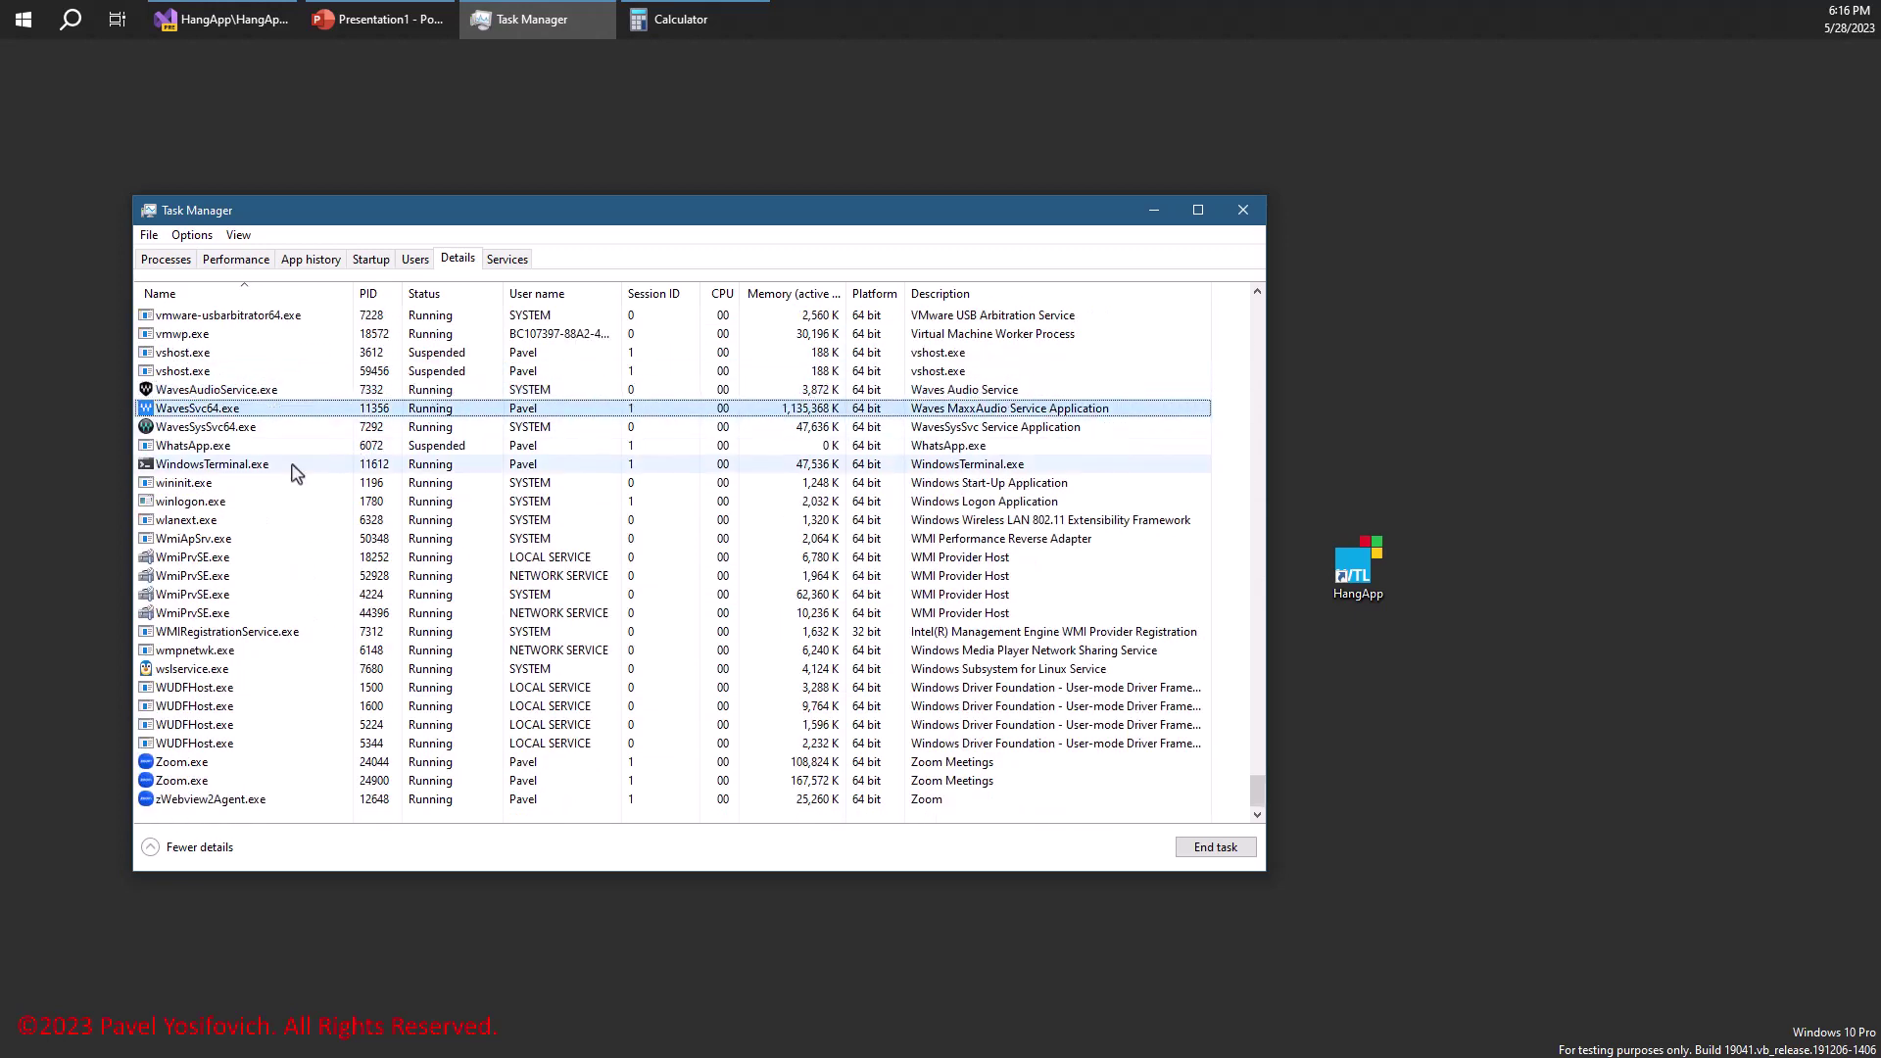
{"action": "left_click", "coordinate": [373, 502]}
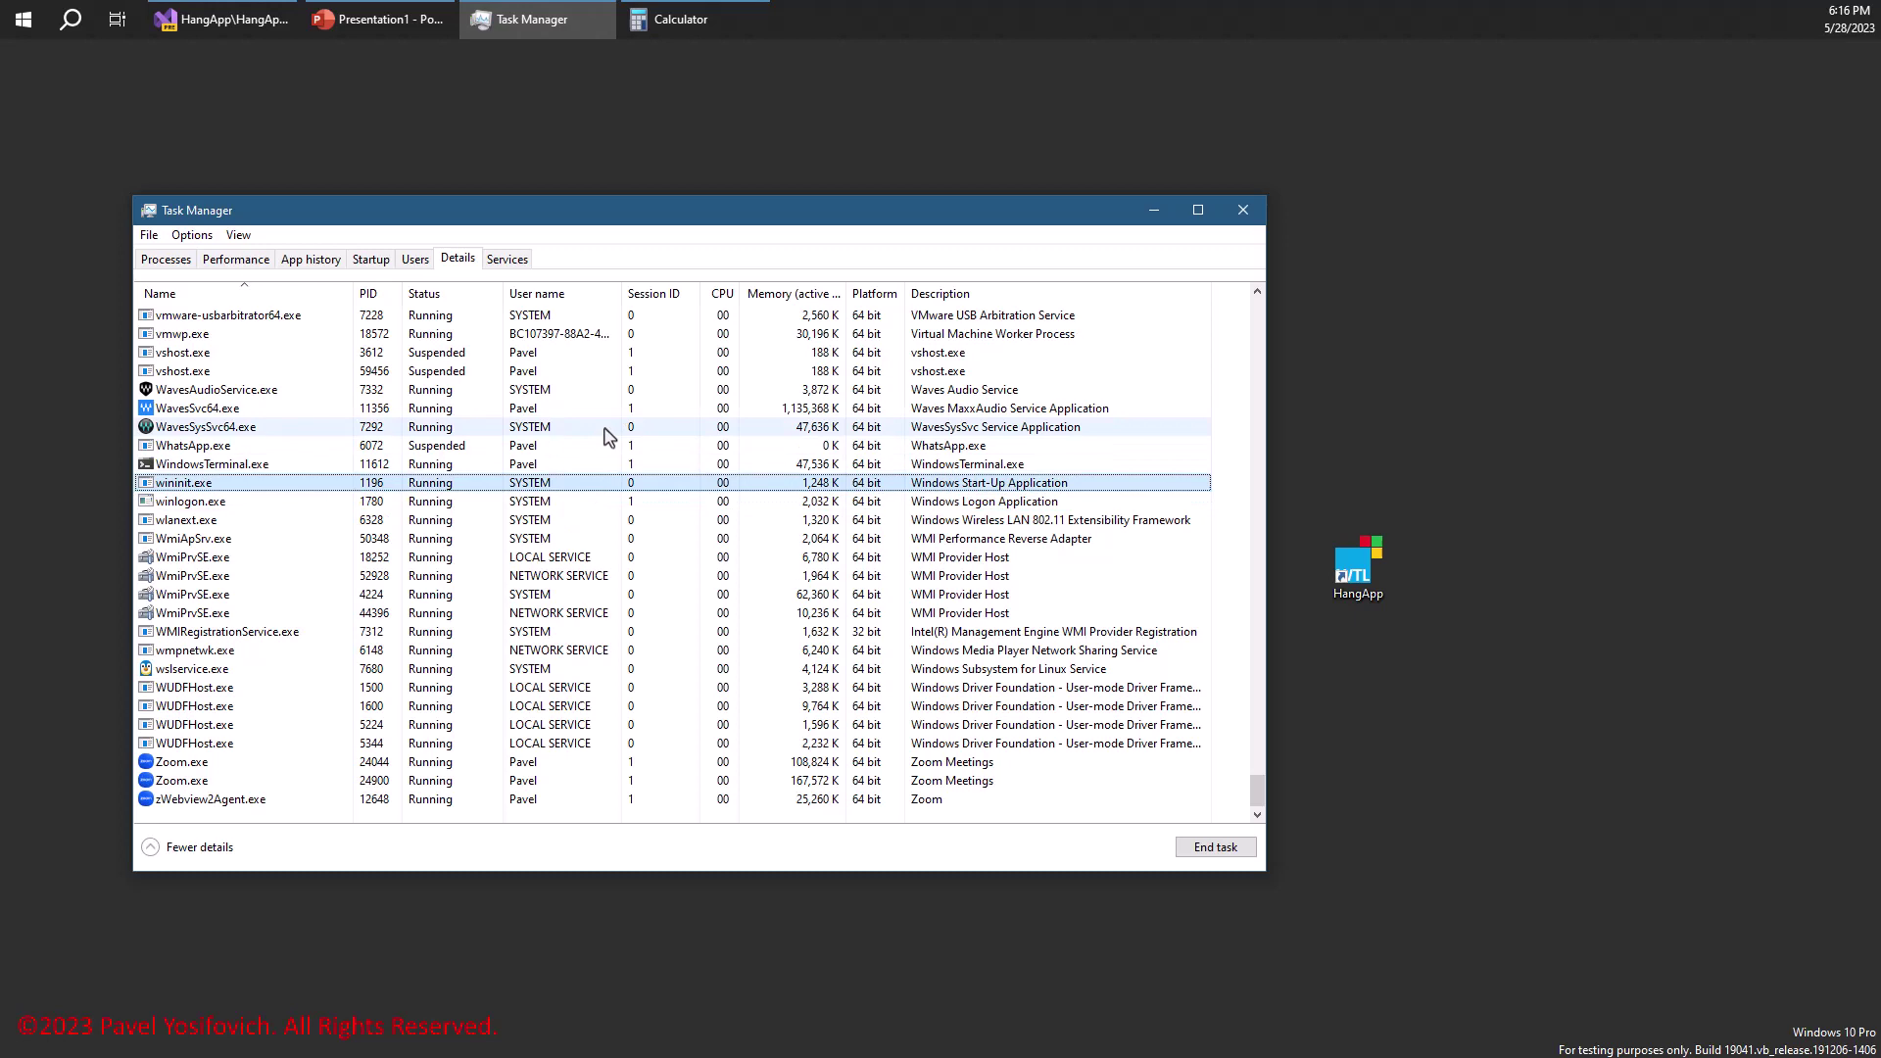
{"action": "key", "text": "Home"}
{"action": "left_click", "coordinate": [414, 417]}
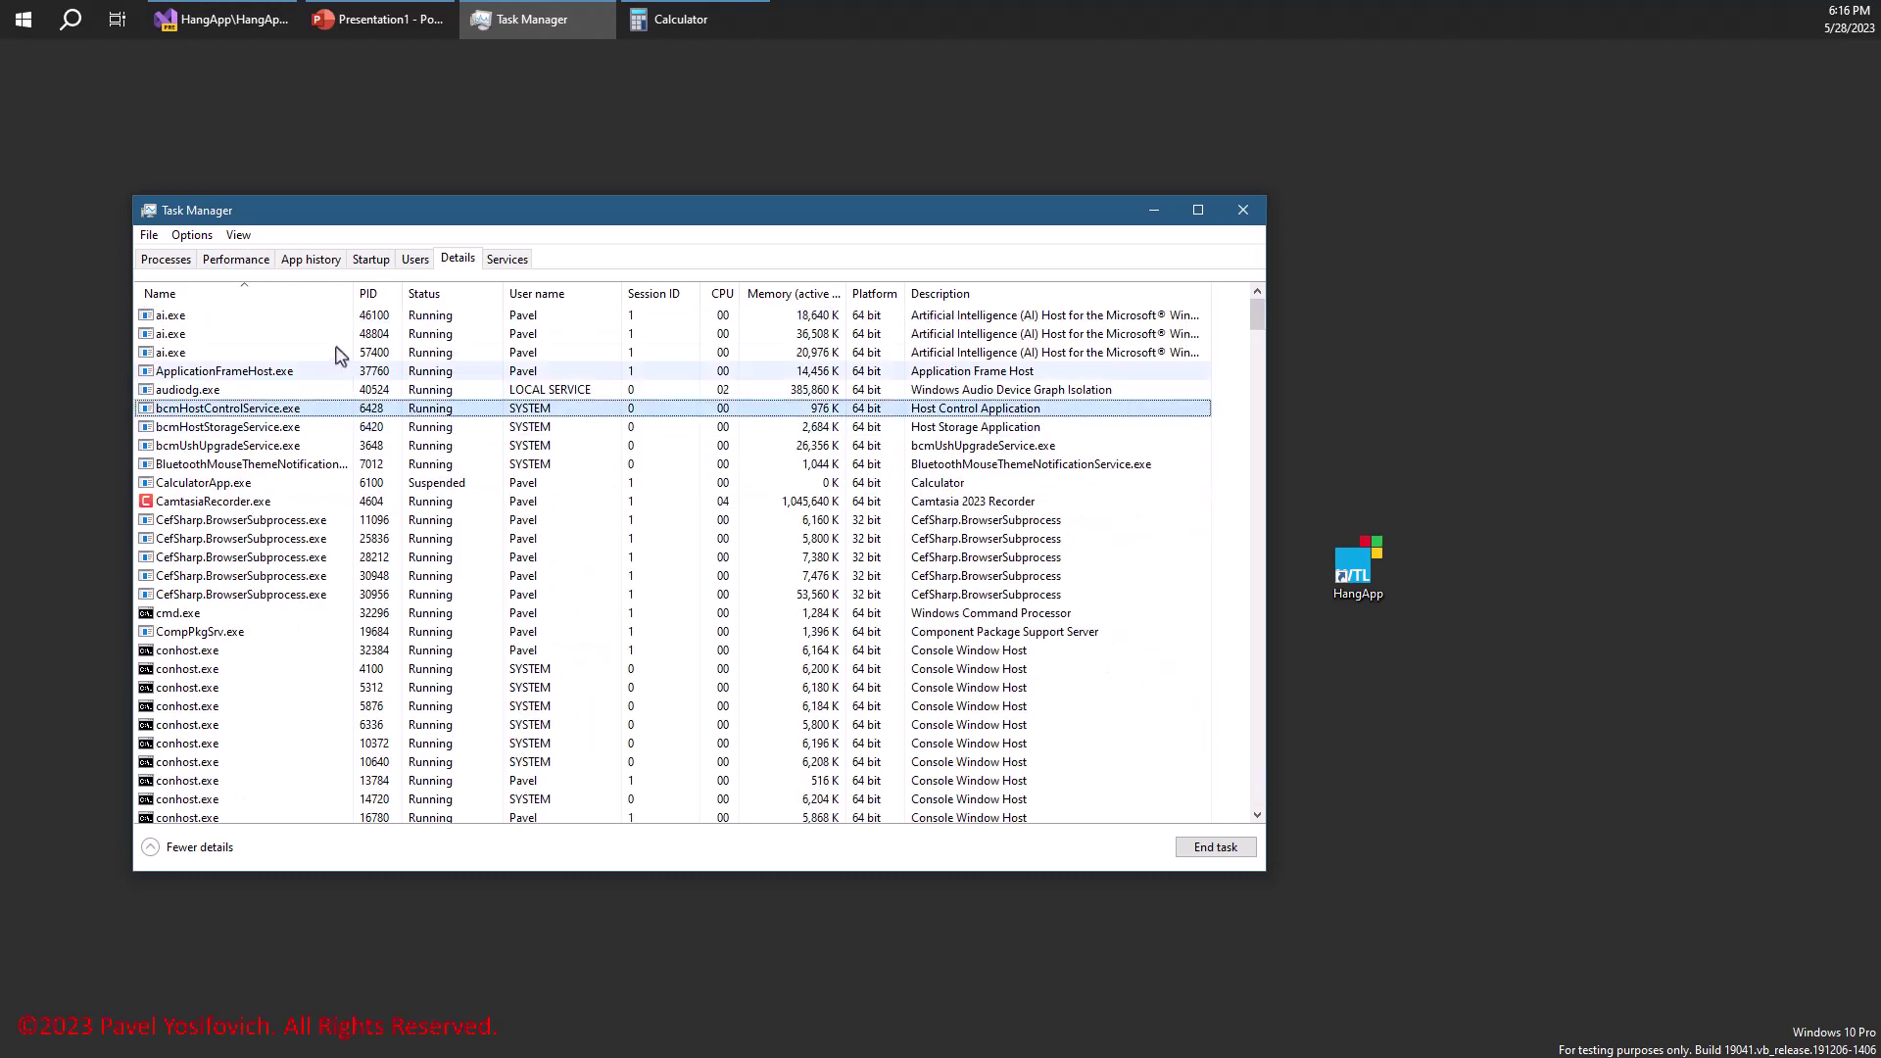
{"action": "left_click", "coordinate": [390, 295]}
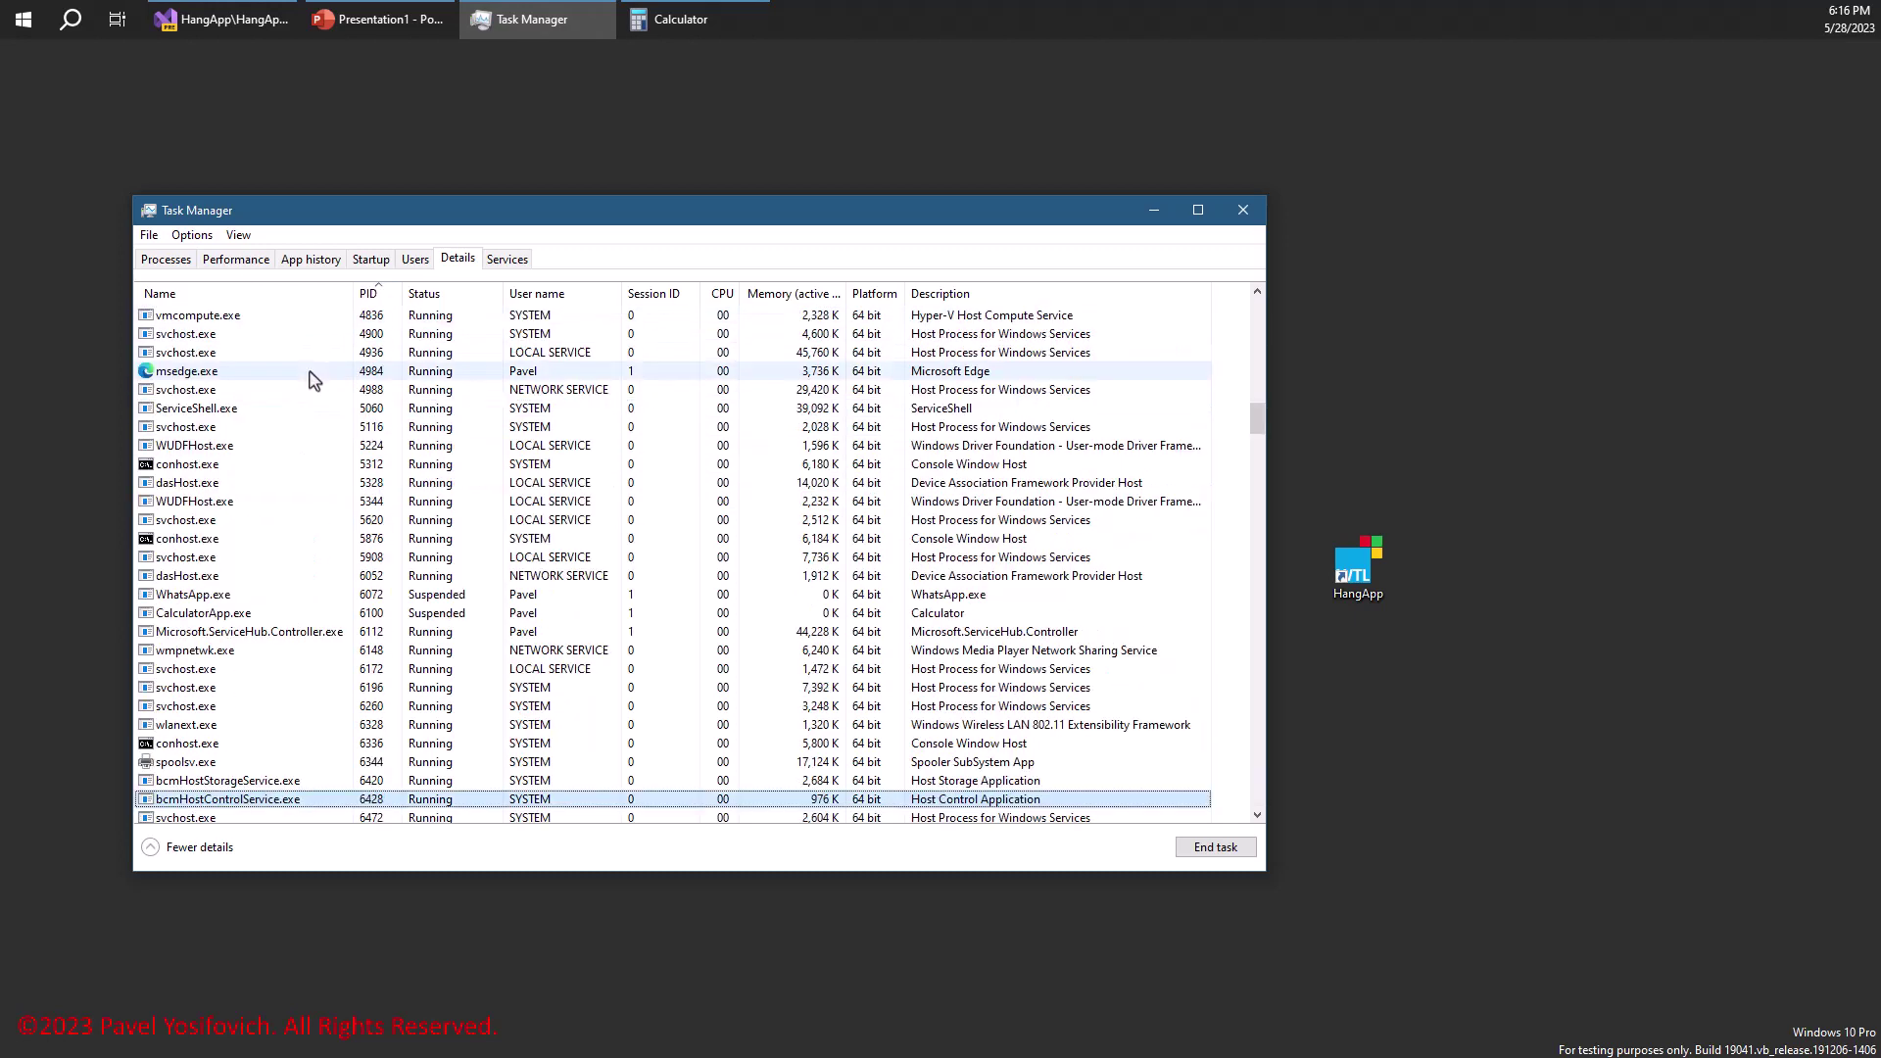
{"action": "scroll", "coordinate": [315, 402], "scroll_direction": "up", "scroll_amount": 20}
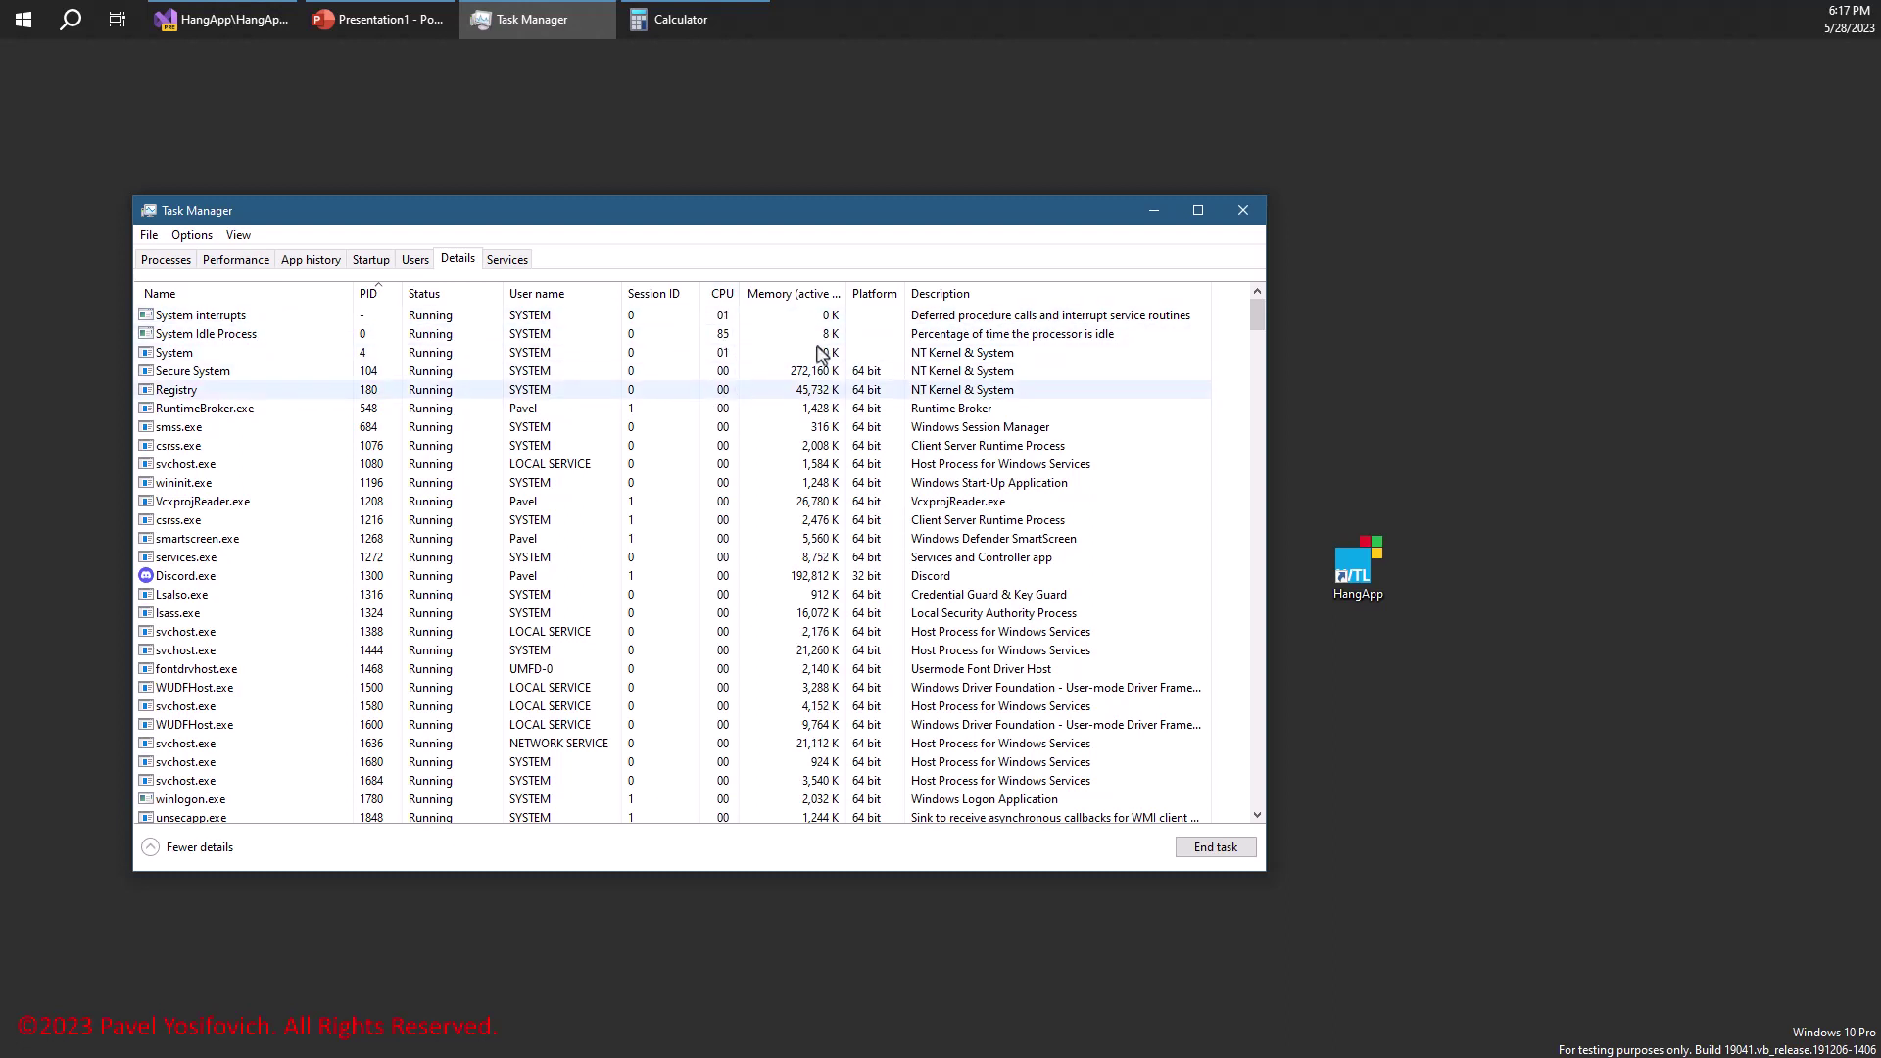
{"action": "left_click_drag", "start_coordinate": [880, 205], "coordinate": [873, 232]}
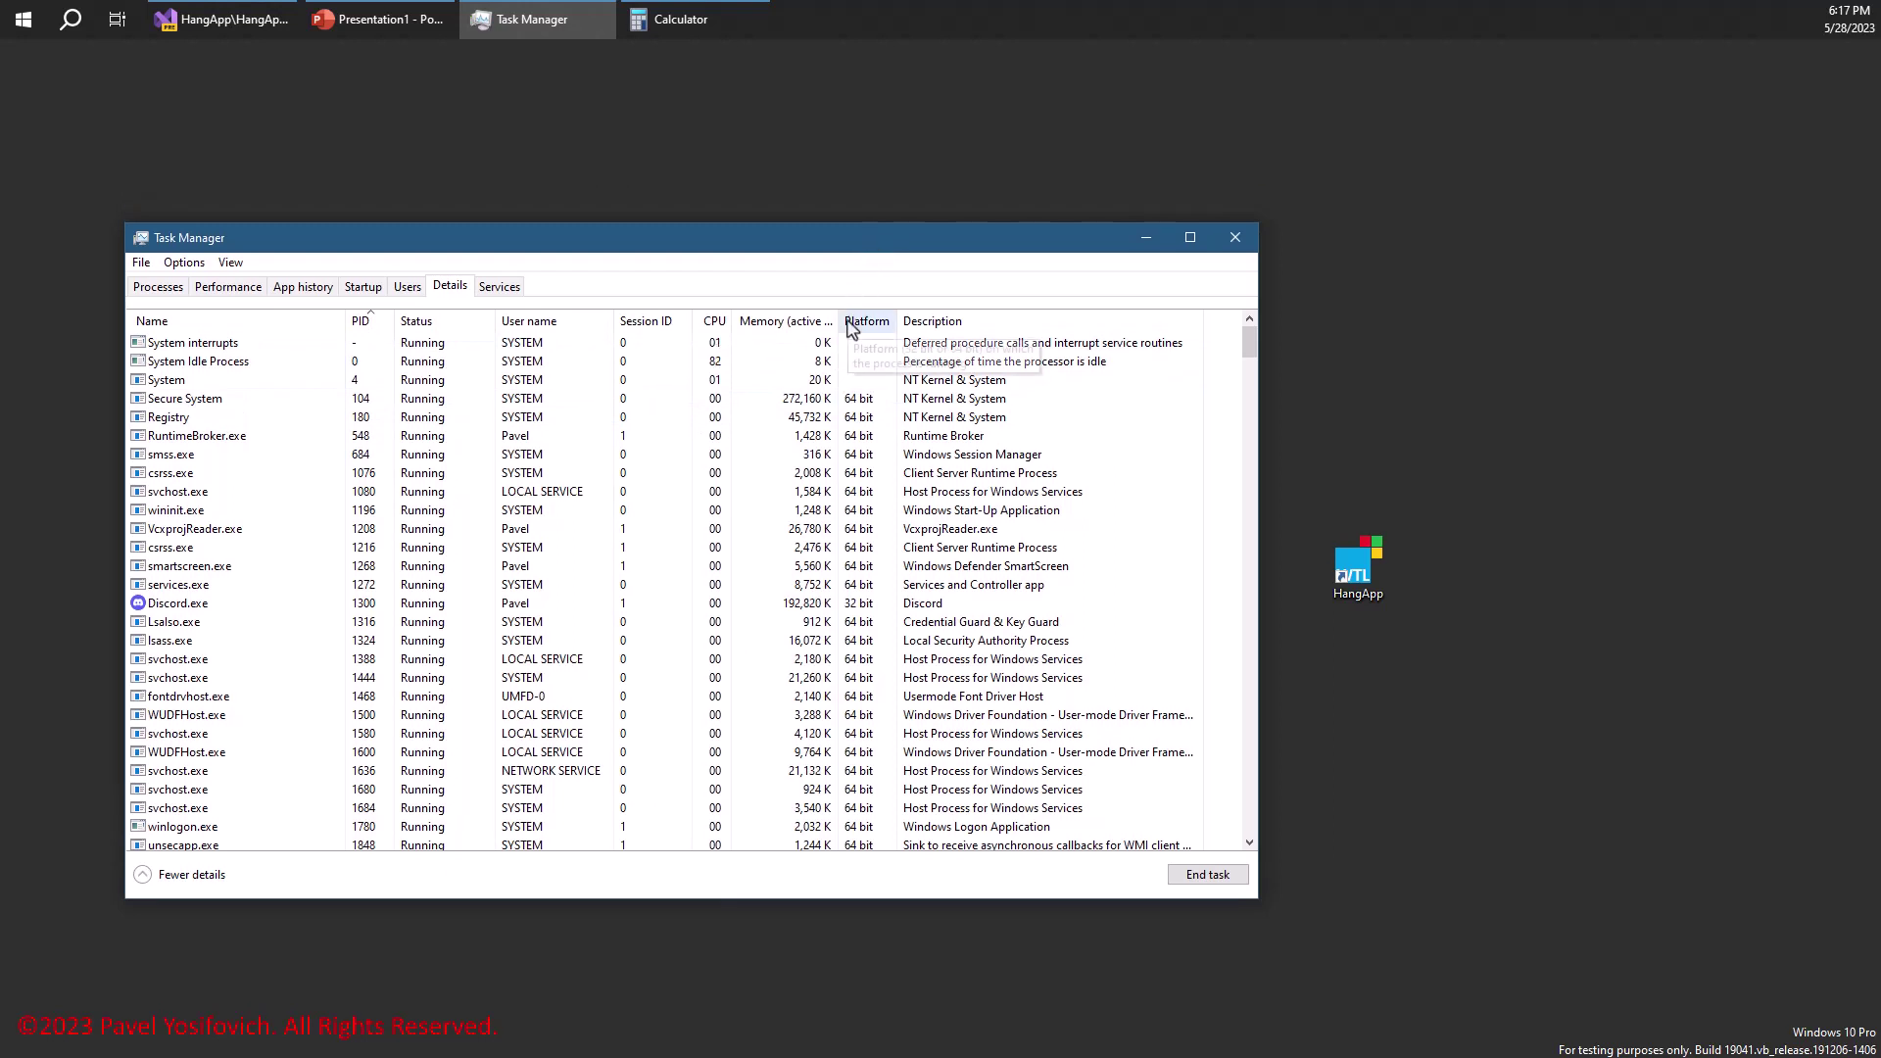
{"action": "left_click_drag", "start_coordinate": [842, 328], "coordinate": [950, 322]}
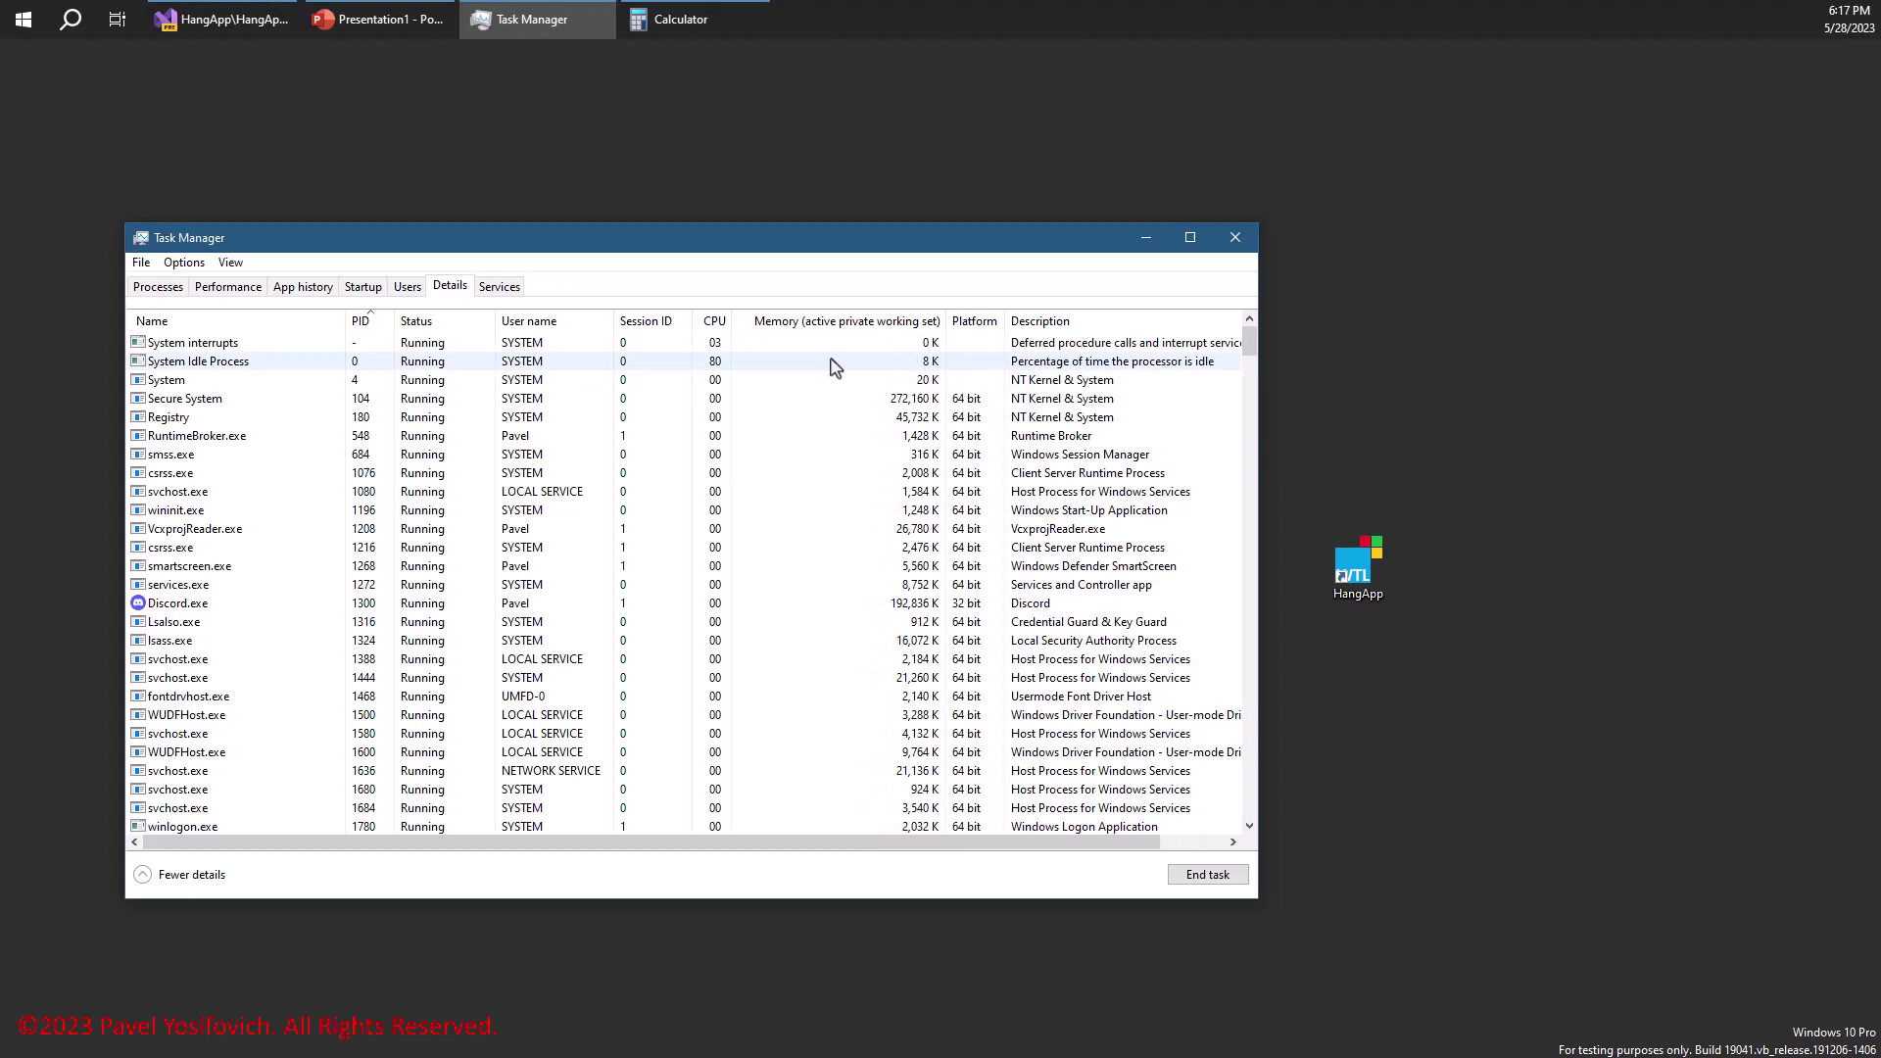
{"action": "left_click_drag", "start_coordinate": [1260, 285], "coordinate": [1399, 286]}
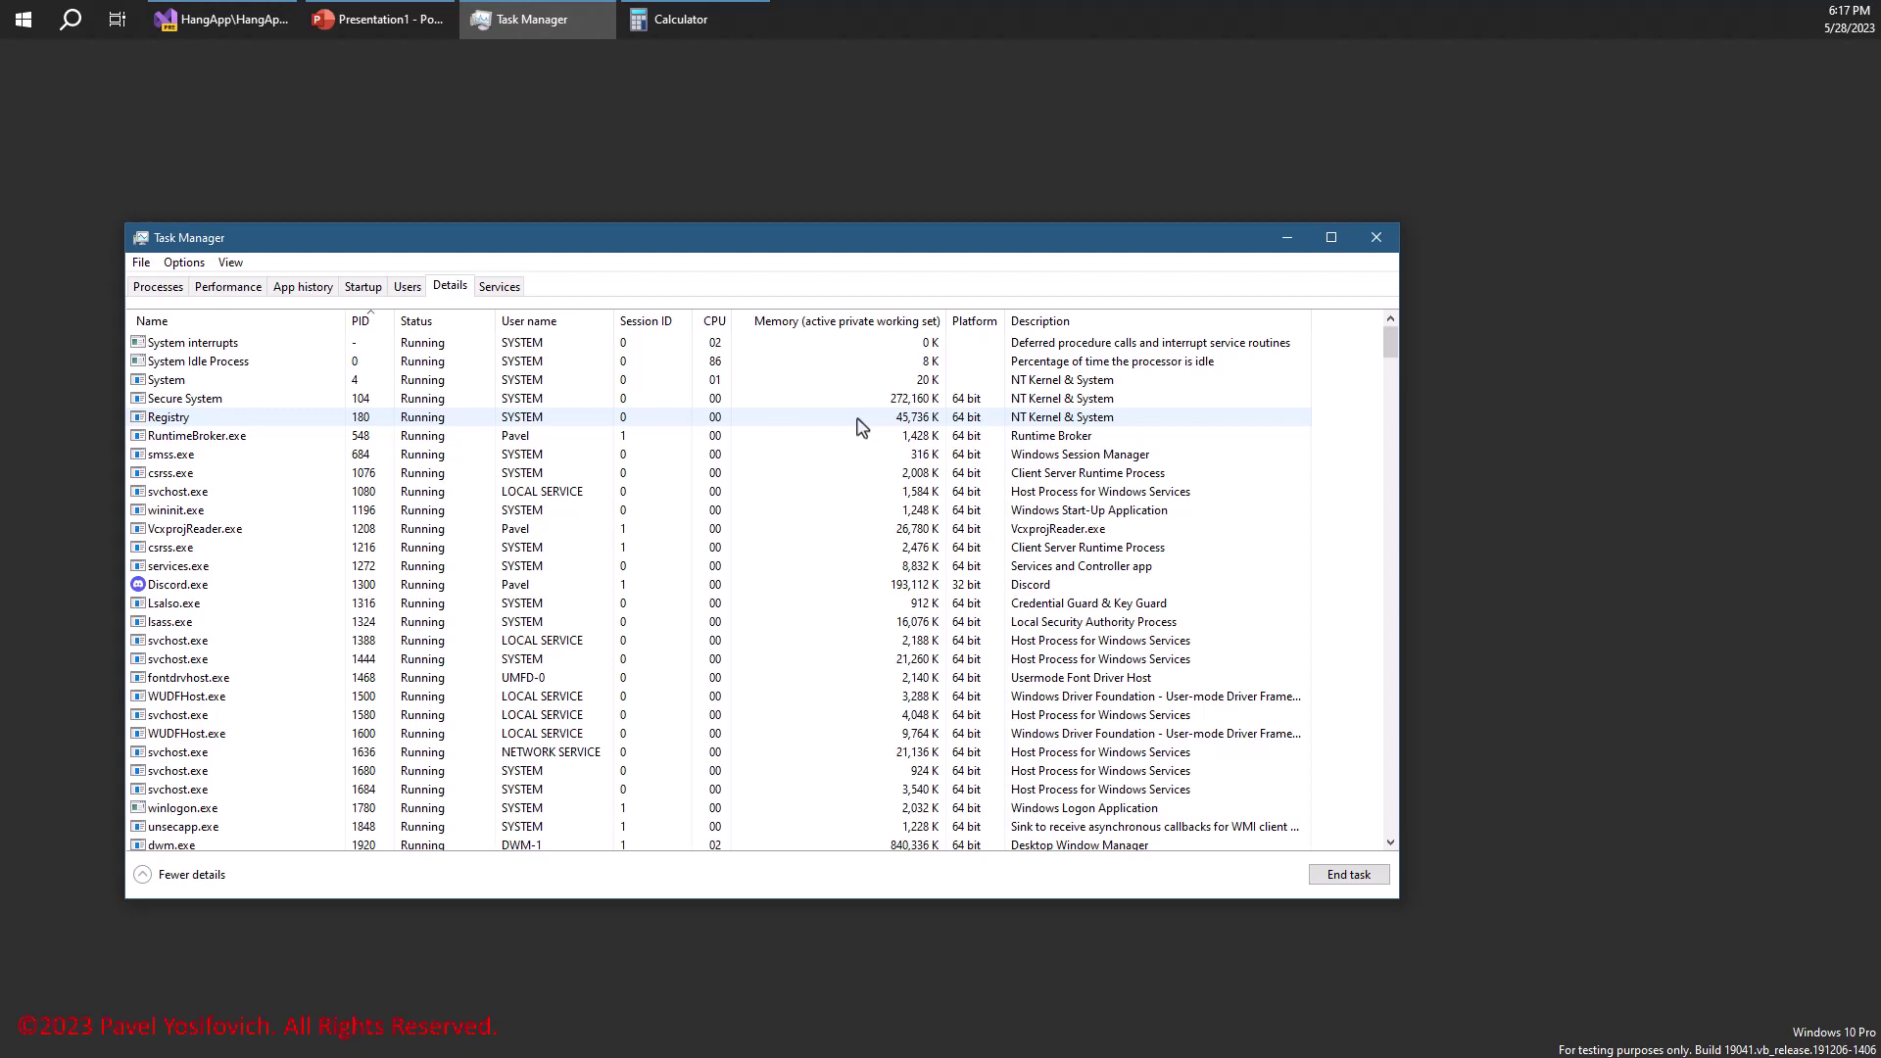
{"action": "key", "text": "Page_Down"}
{"action": "key", "text": "Page_Down"}
{"action": "key", "text": "Page_Down"}
{"action": "key", "text": "Page_Down"}
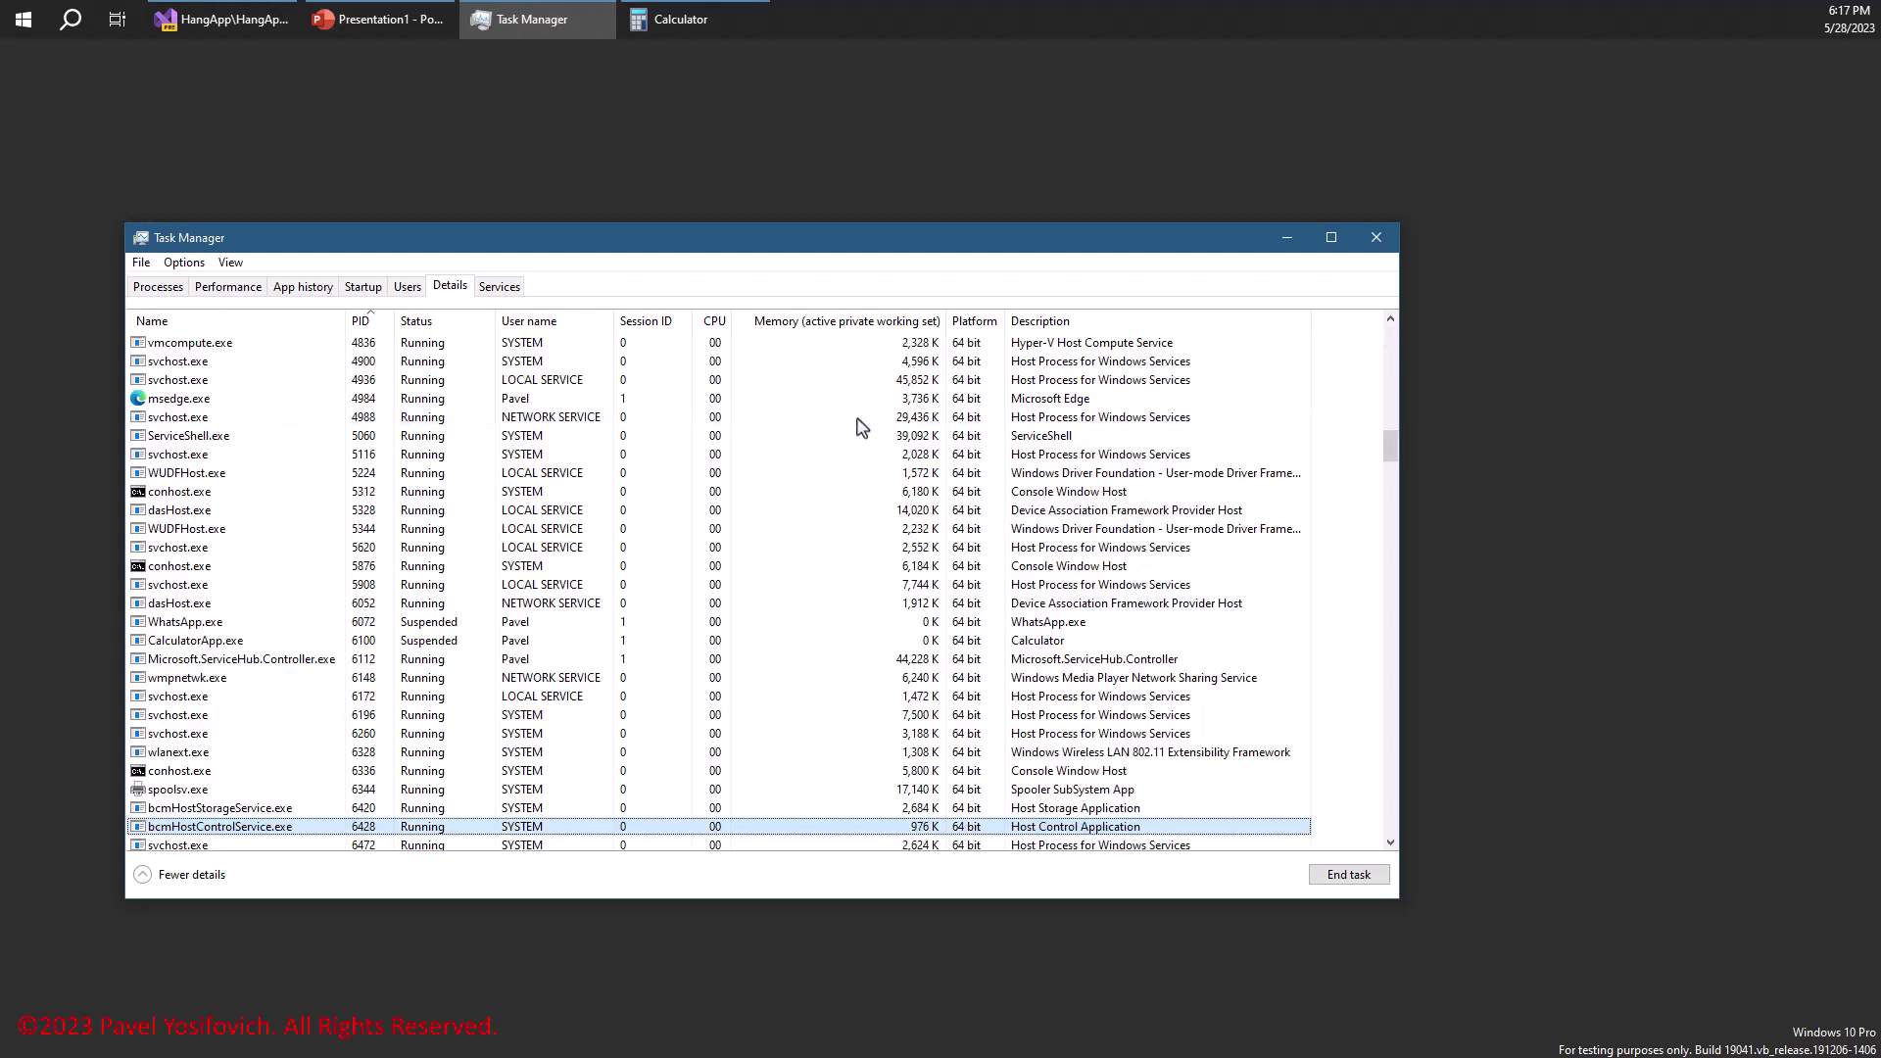
{"action": "scroll", "coordinate": [867, 435], "scroll_direction": "up", "scroll_amount": 20}
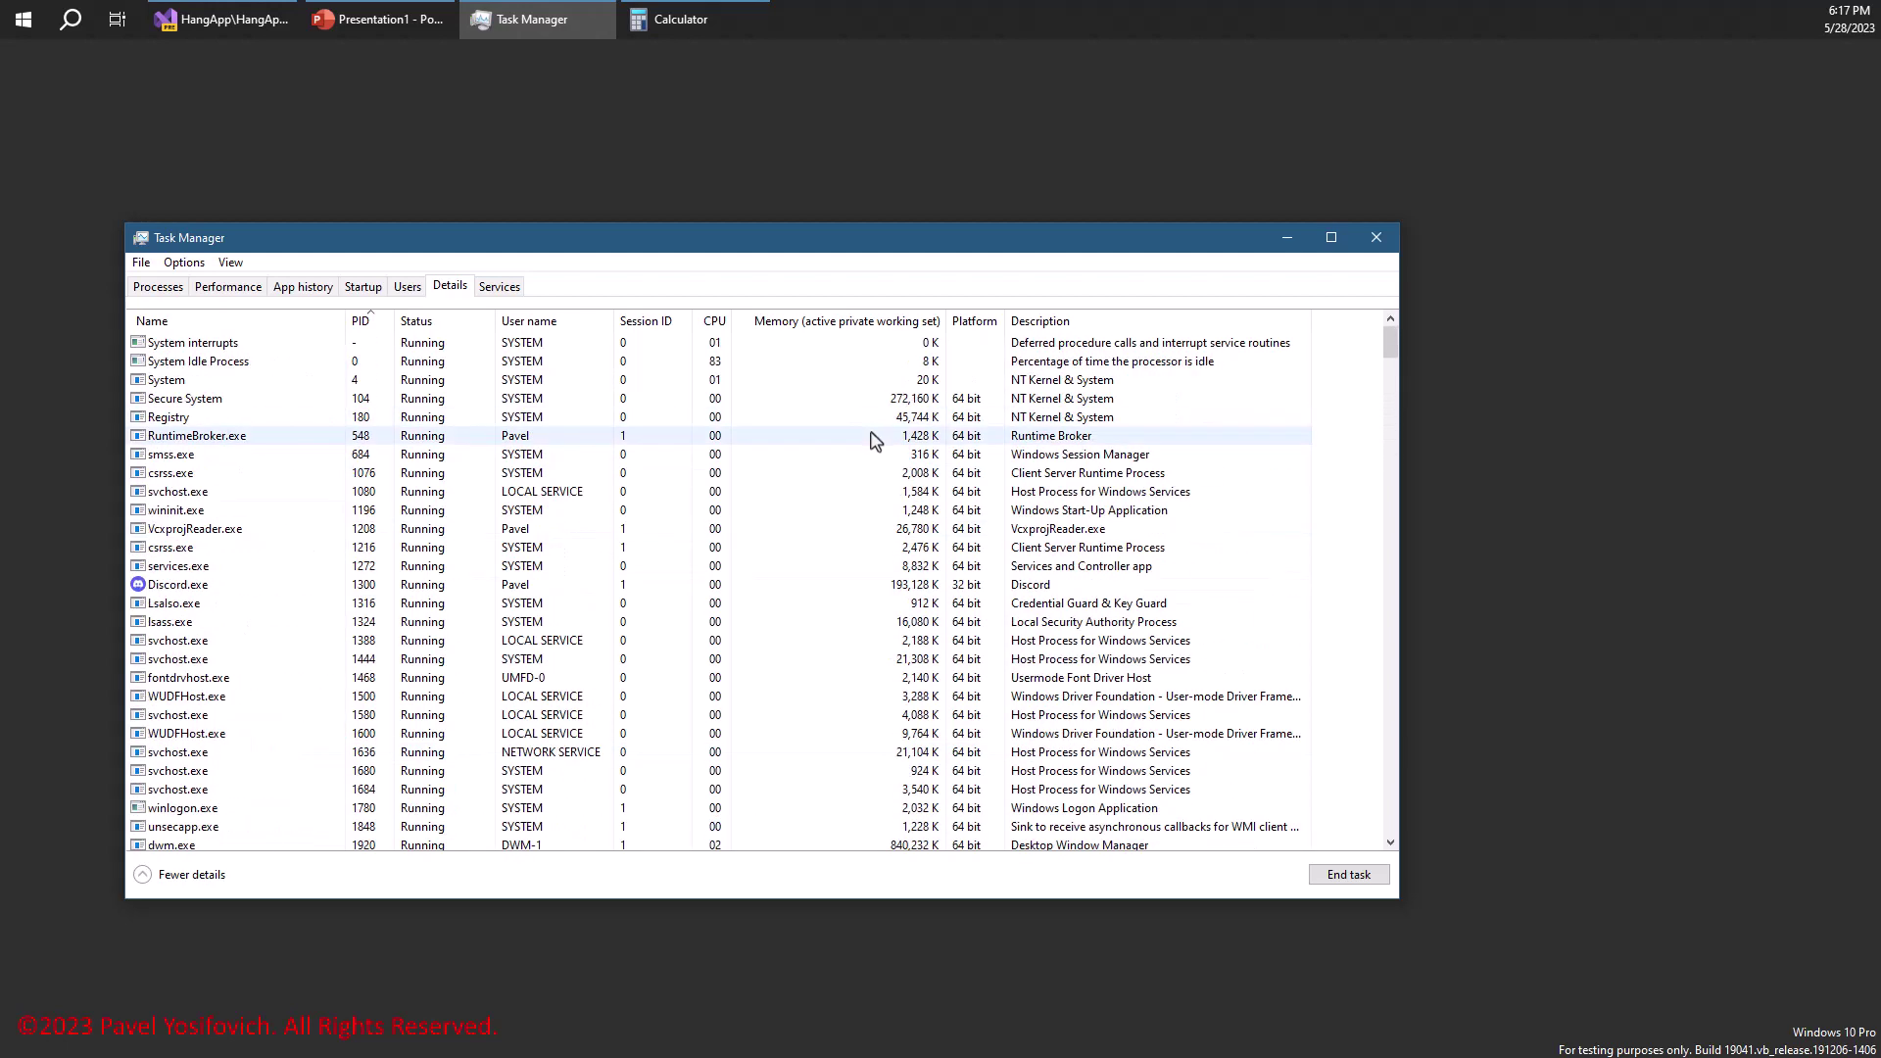
{"action": "left_click", "coordinate": [870, 419]}
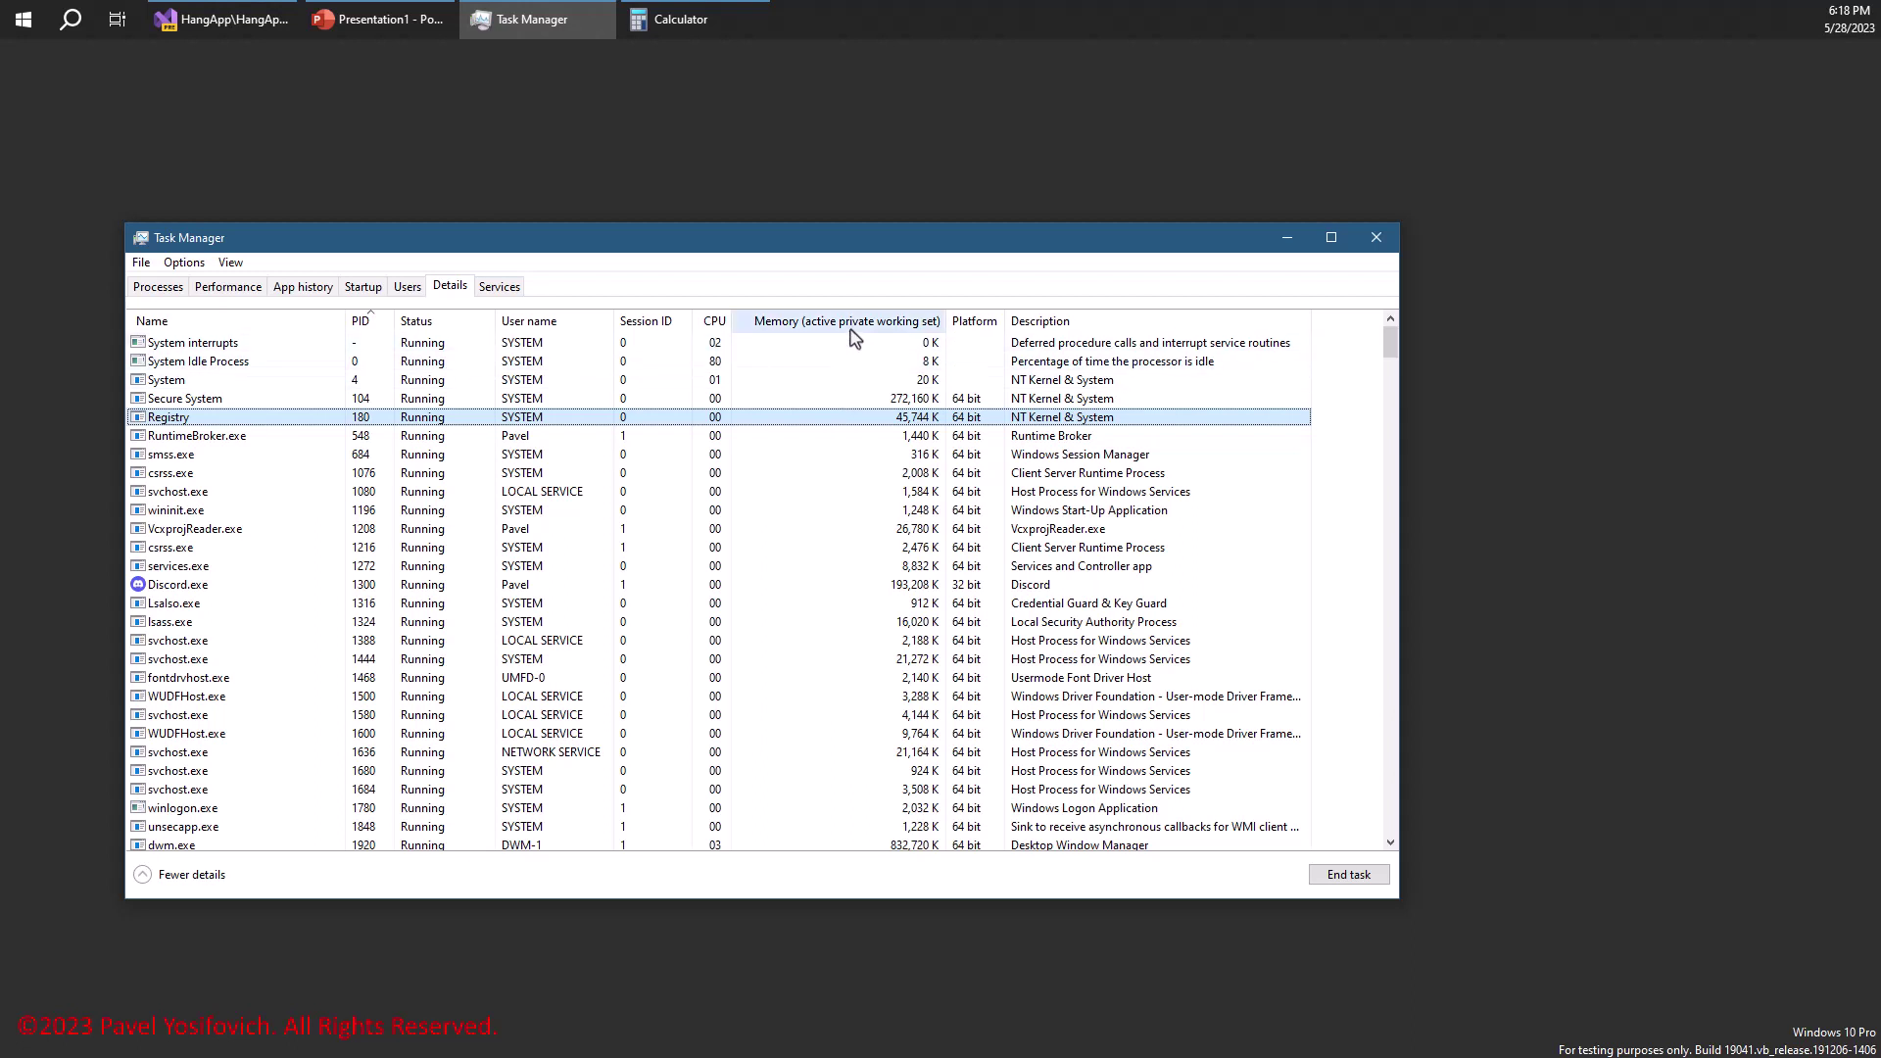
{"action": "mouse_move", "coordinate": [853, 336]}
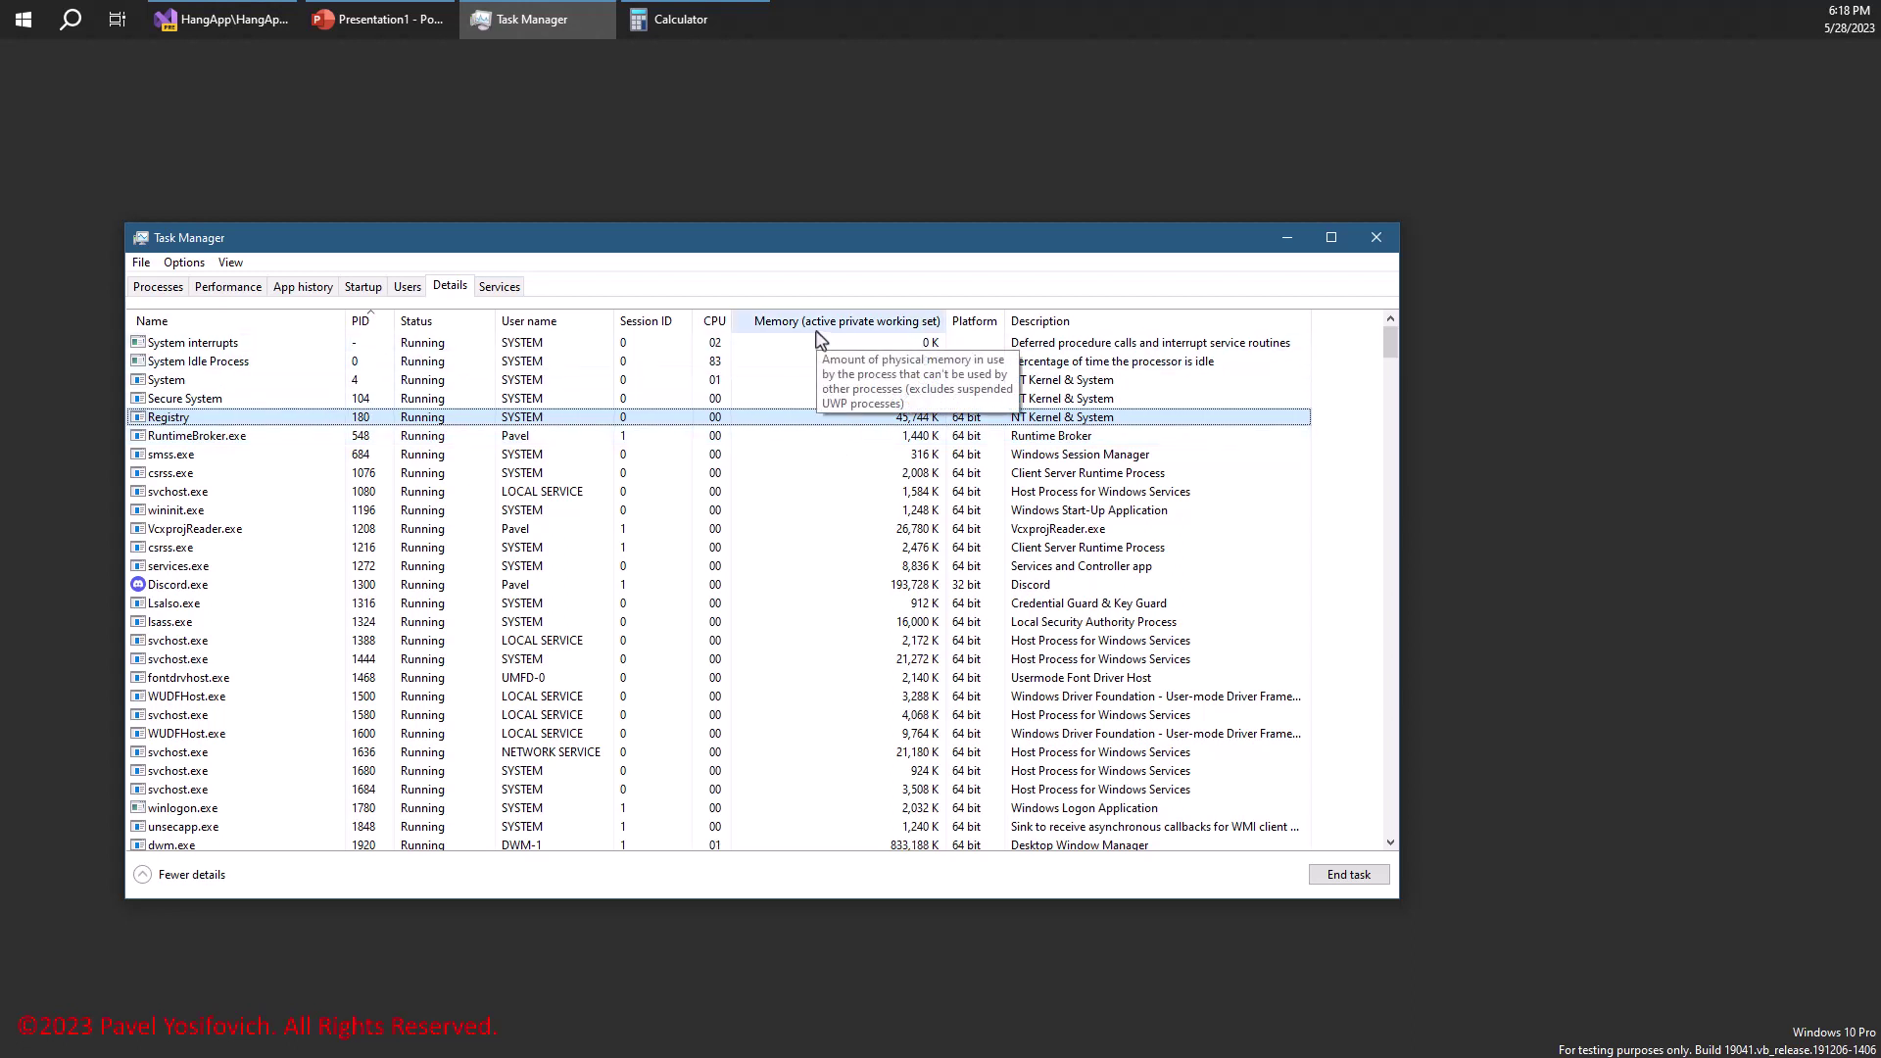
{"action": "left_click_drag", "start_coordinate": [890, 246], "coordinate": [861, 238]}
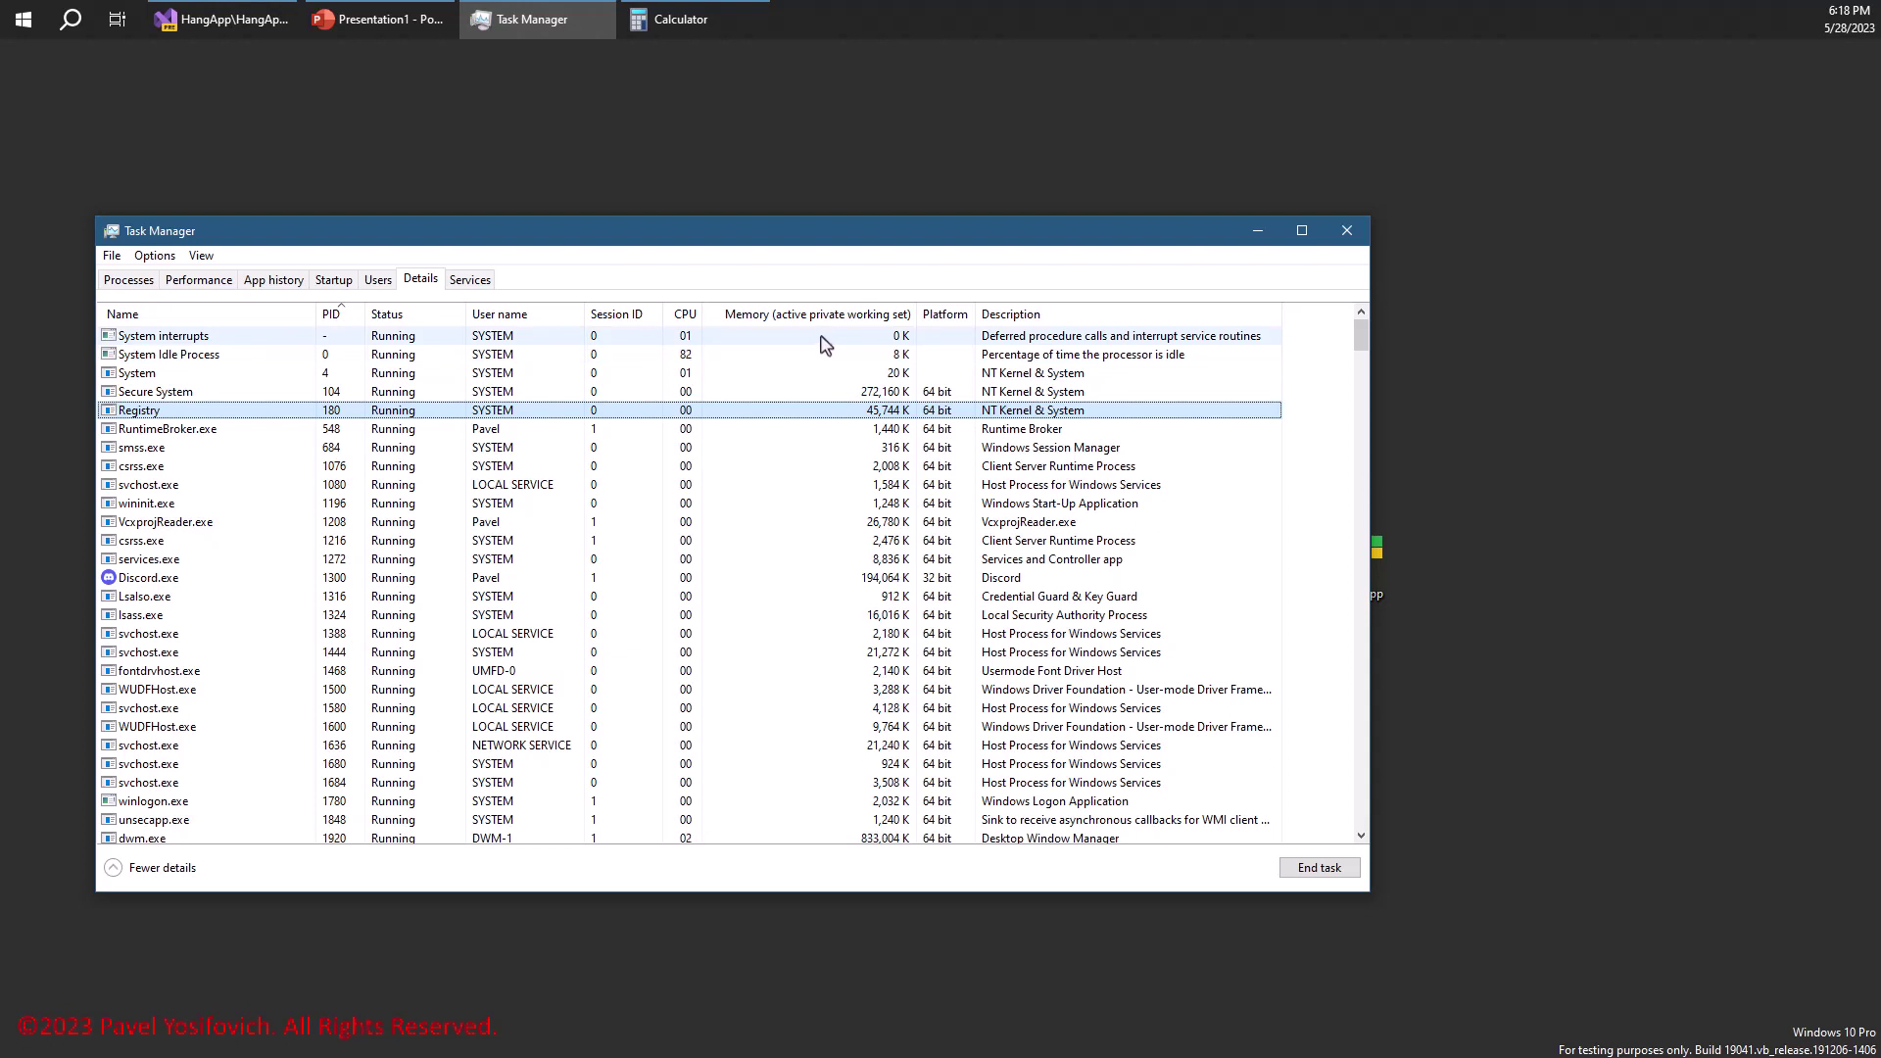
{"action": "mouse_move", "coordinate": [803, 324]}
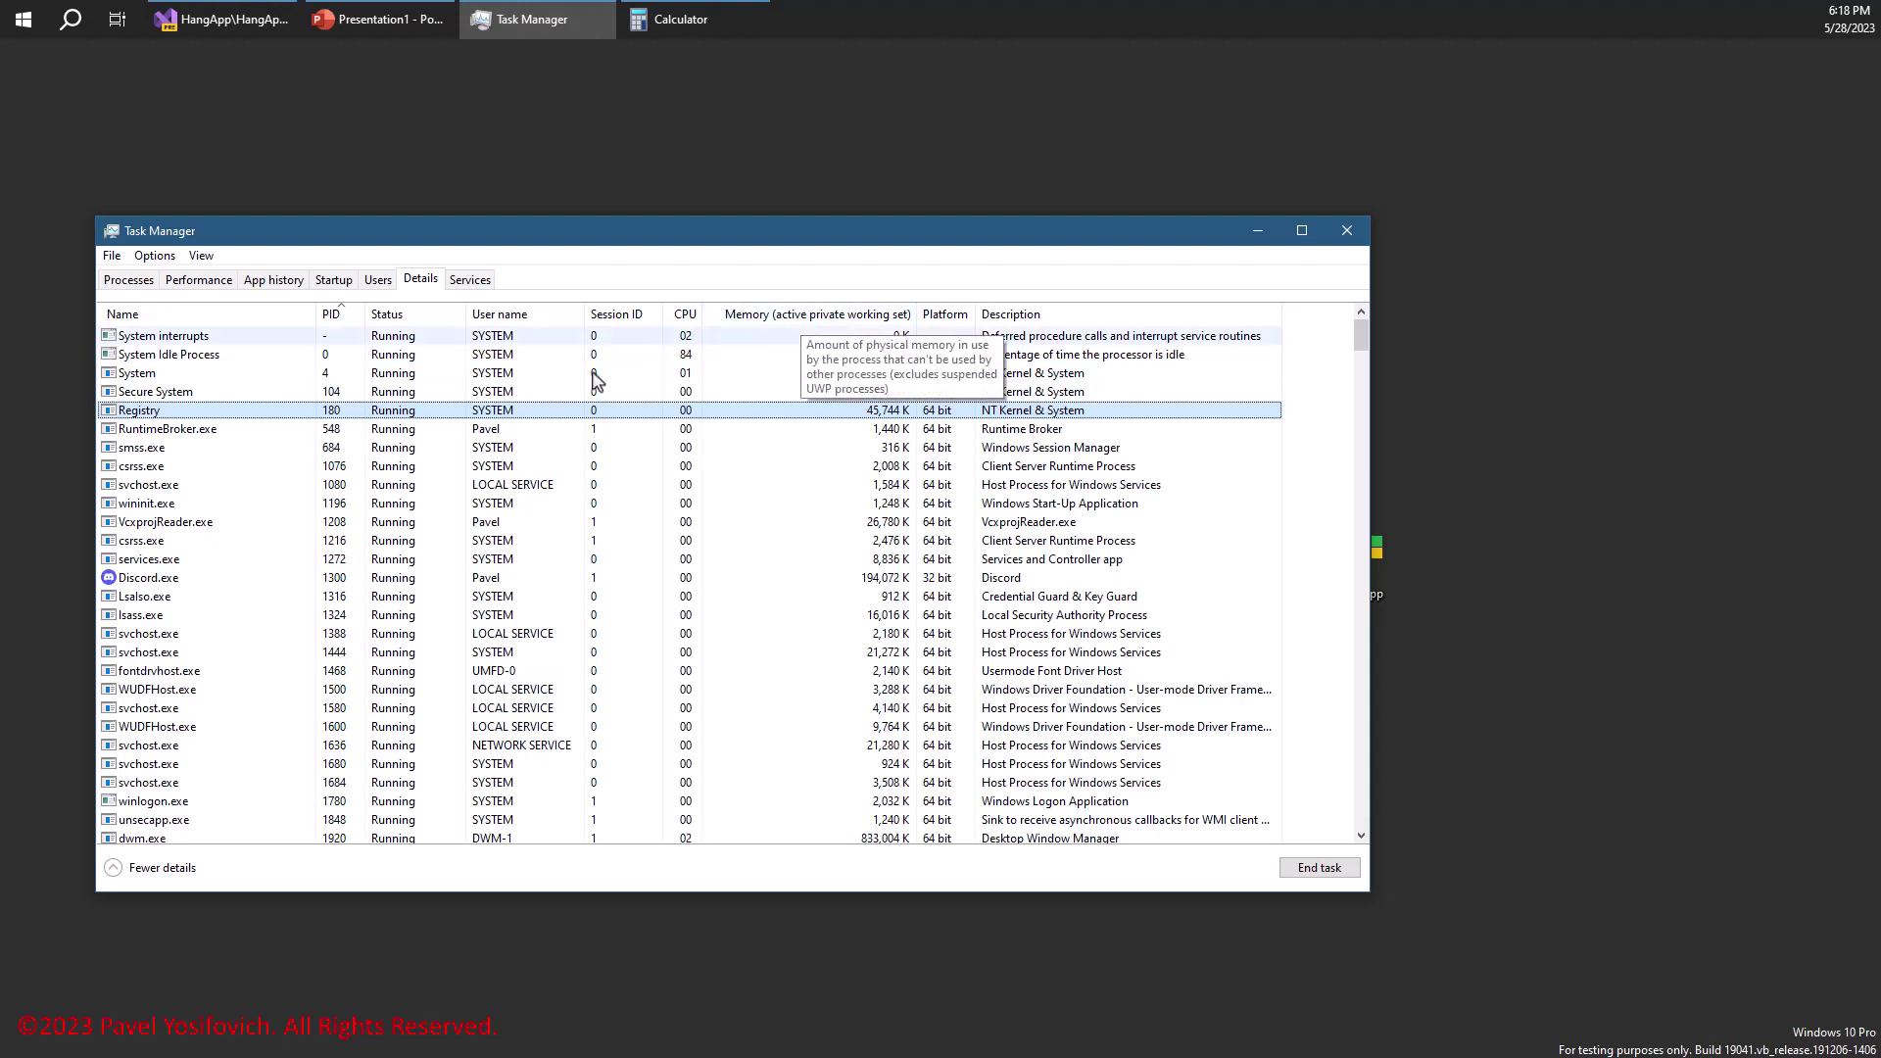
Sort the process list by name and jump to the CalculatorApp.exe entry.
{"action": "left_click", "coordinate": [245, 391]}
{"action": "left_click", "coordinate": [240, 313]}
{"action": "key", "text": "c"}
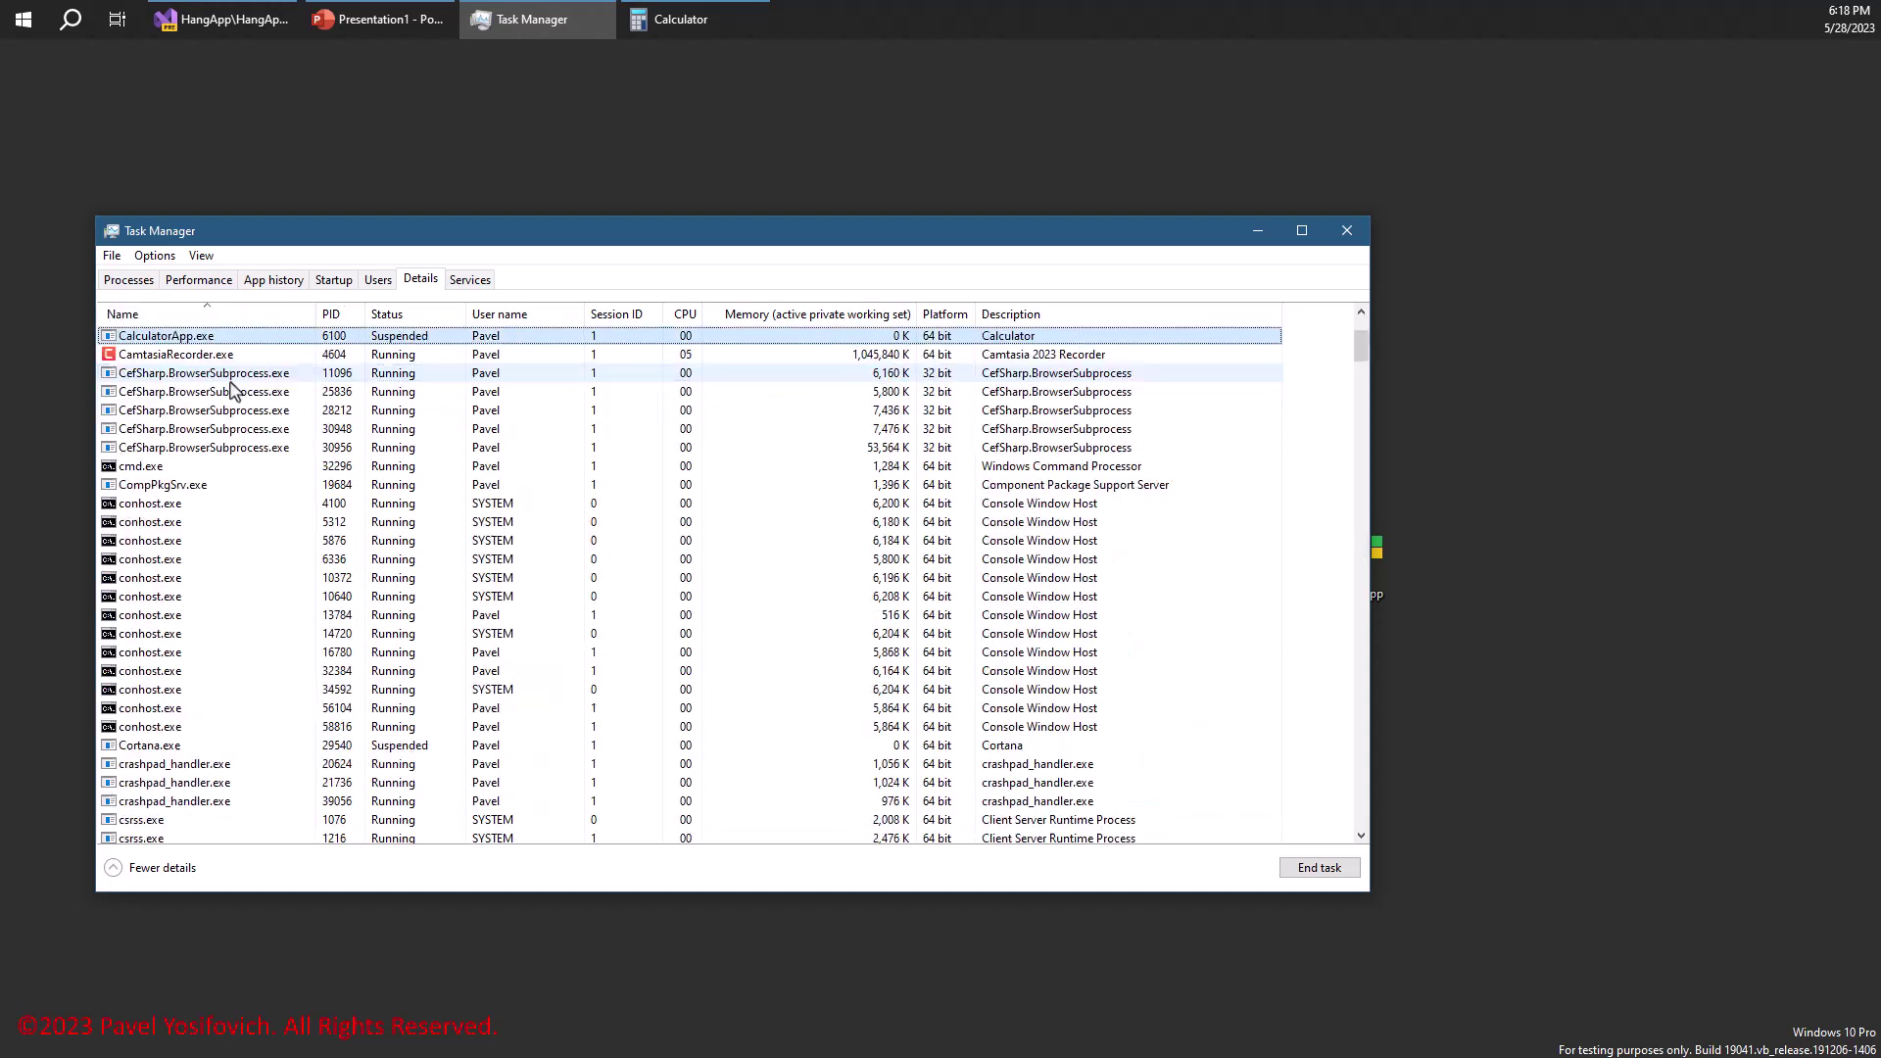
{"action": "scroll", "coordinate": [392, 441], "scroll_direction": "up", "scroll_amount": 3}
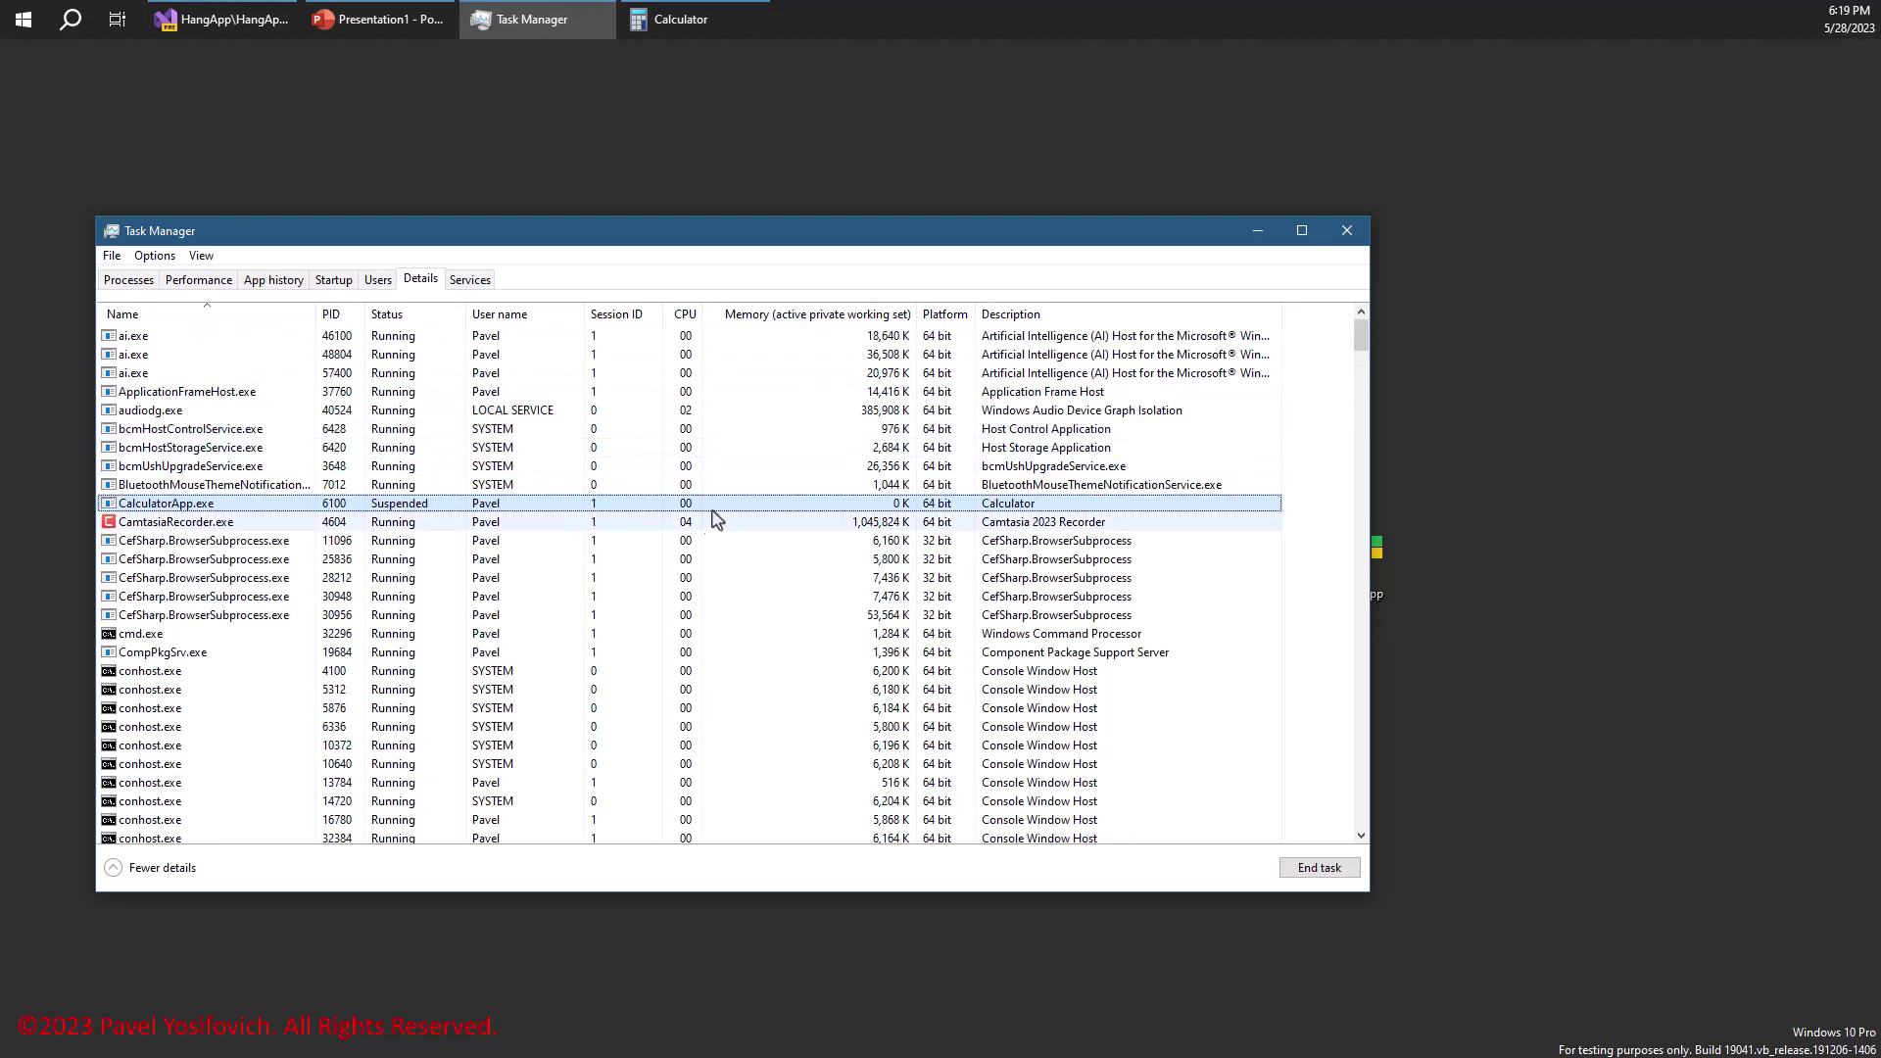
Restore Calculator, move it to the right side, then minimize it again.
{"action": "left_click", "coordinate": [683, 19]}
{"action": "left_click_drag", "start_coordinate": [1213, 142], "coordinate": [1613, 138]}
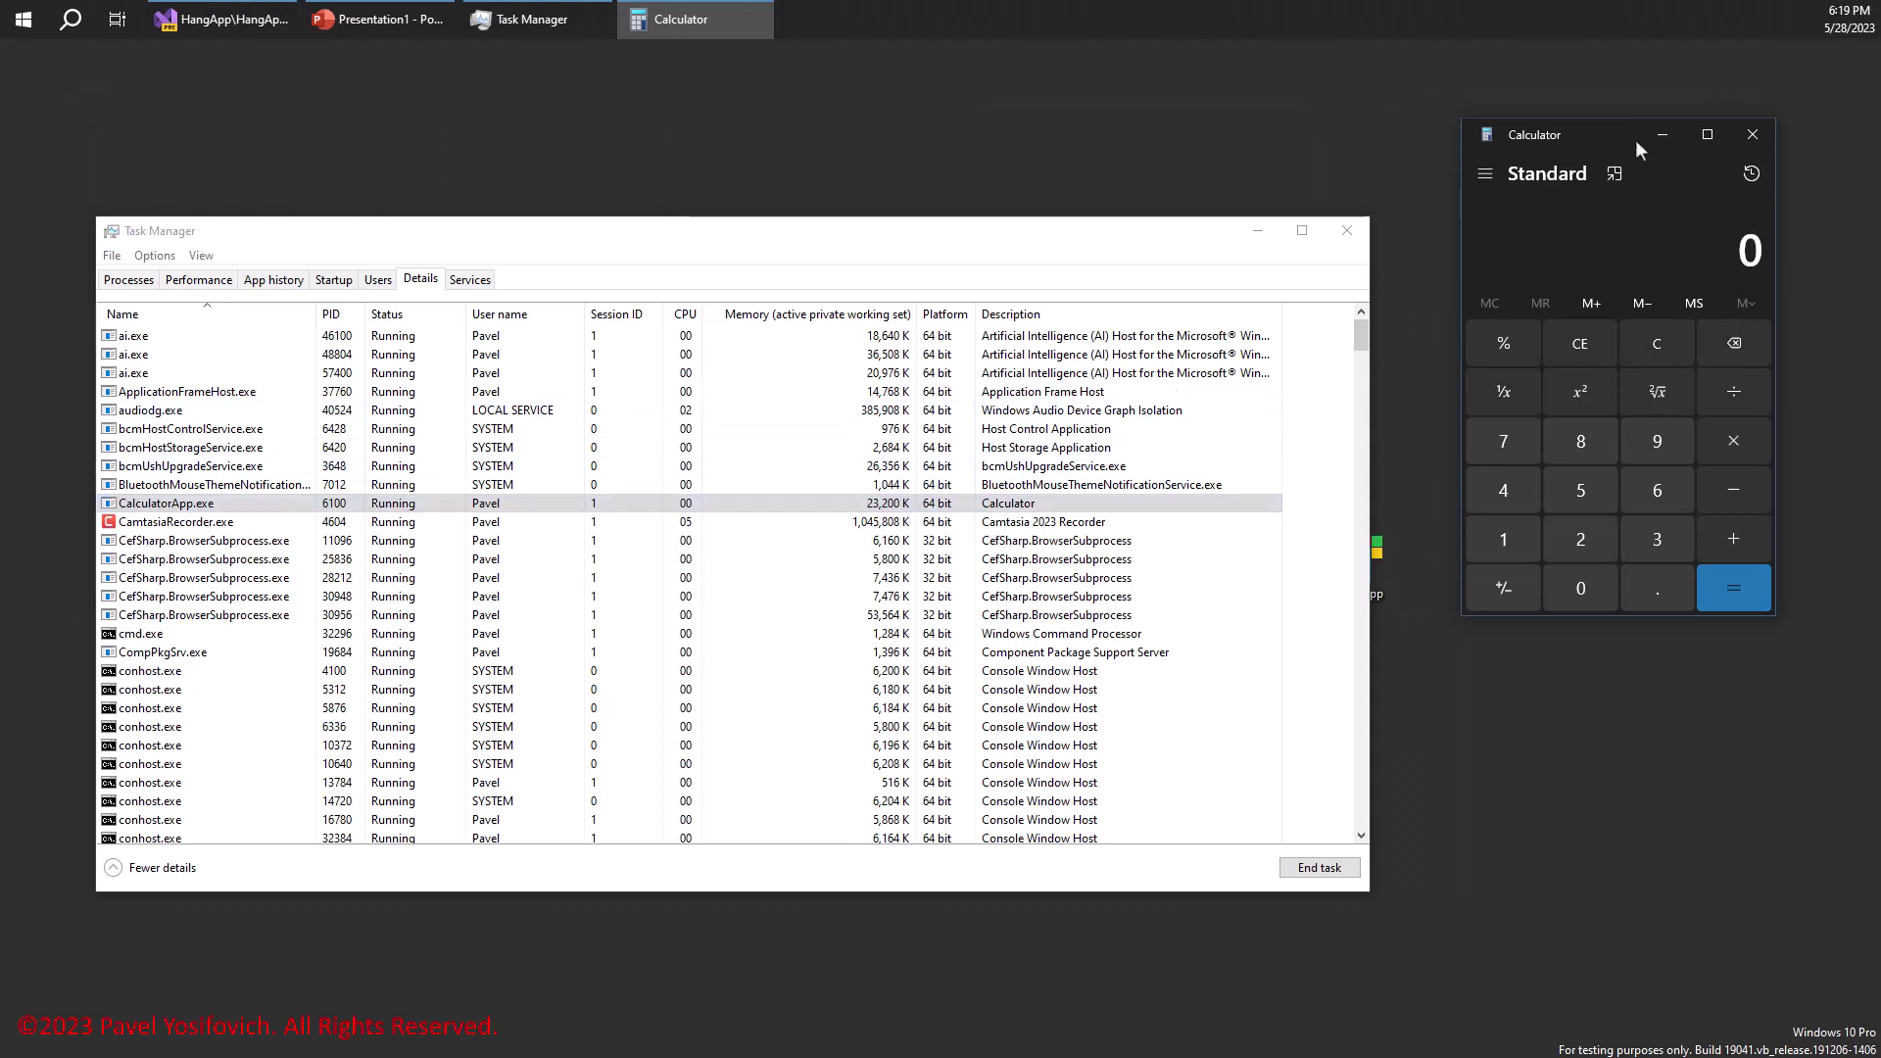
{"action": "left_click", "coordinate": [1660, 134]}
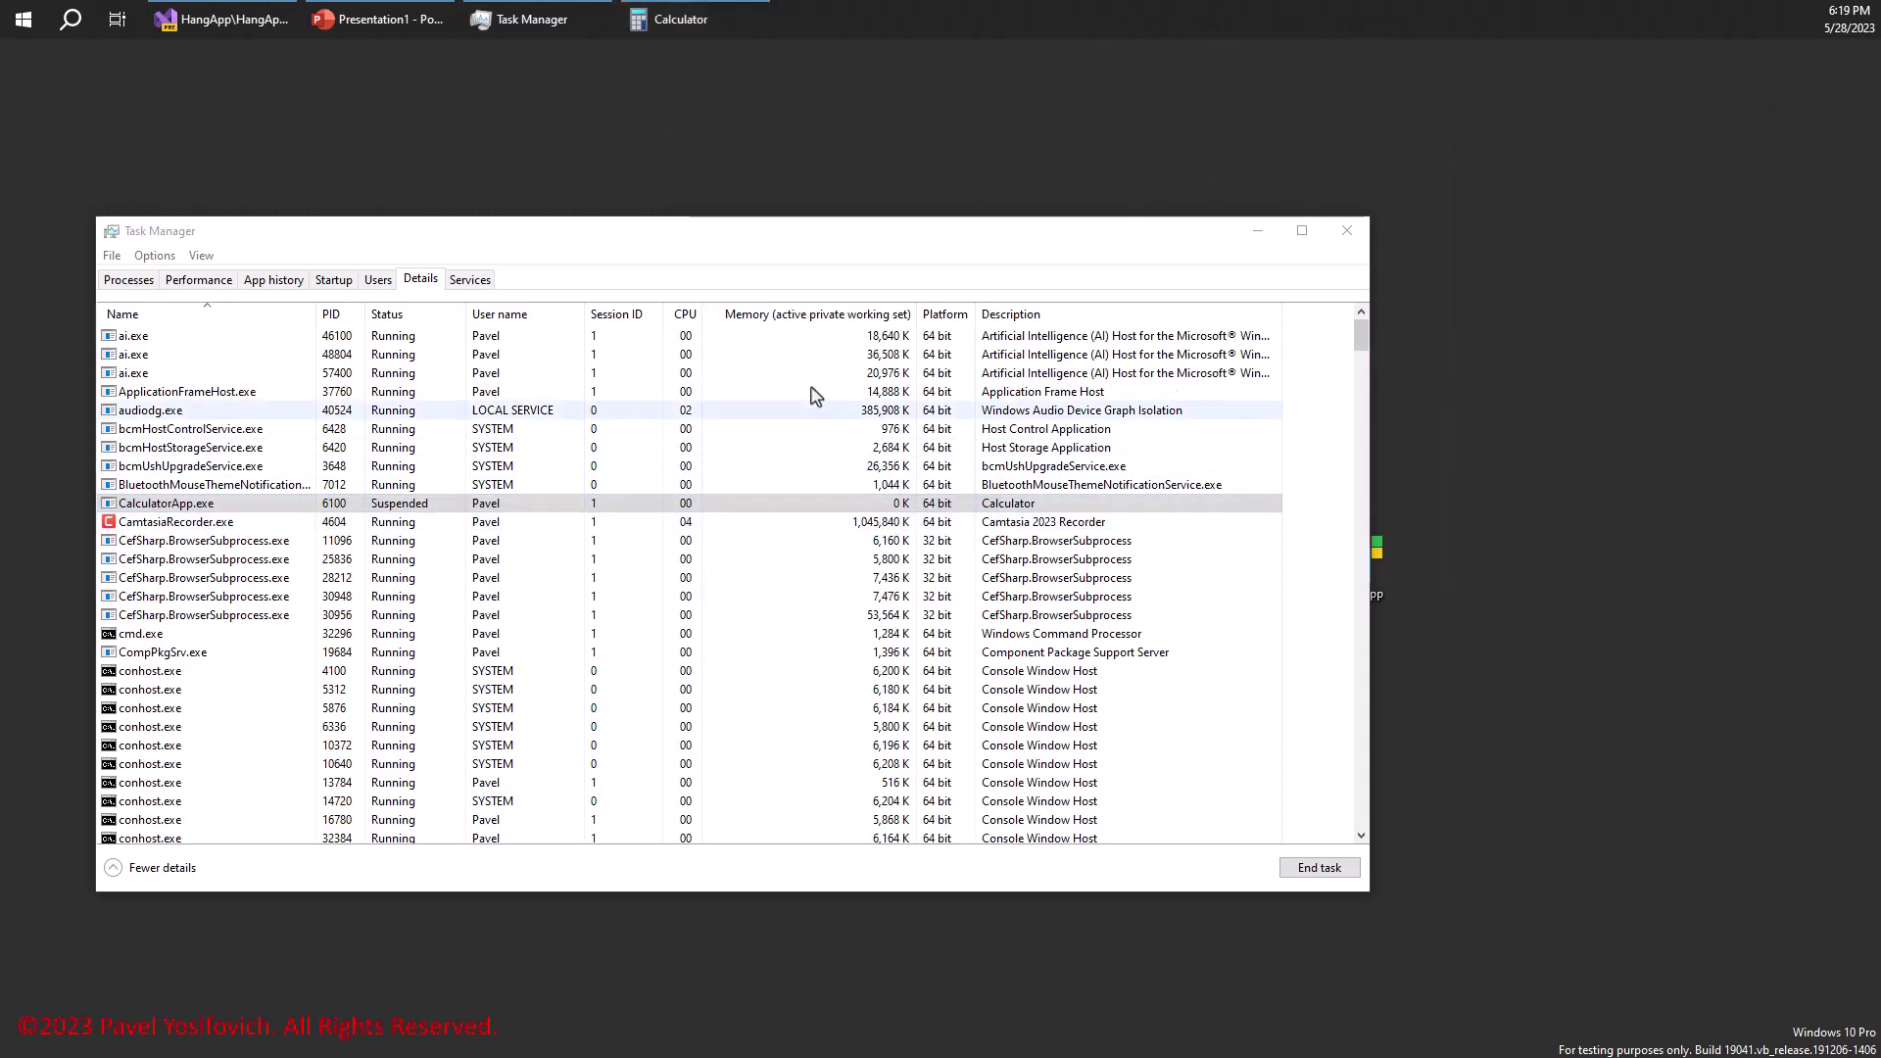
Add the Memory (private working set) column and widen it so its full title shows.
{"action": "right_click", "coordinate": [834, 327]}
{"action": "left_click", "coordinate": [872, 358]}
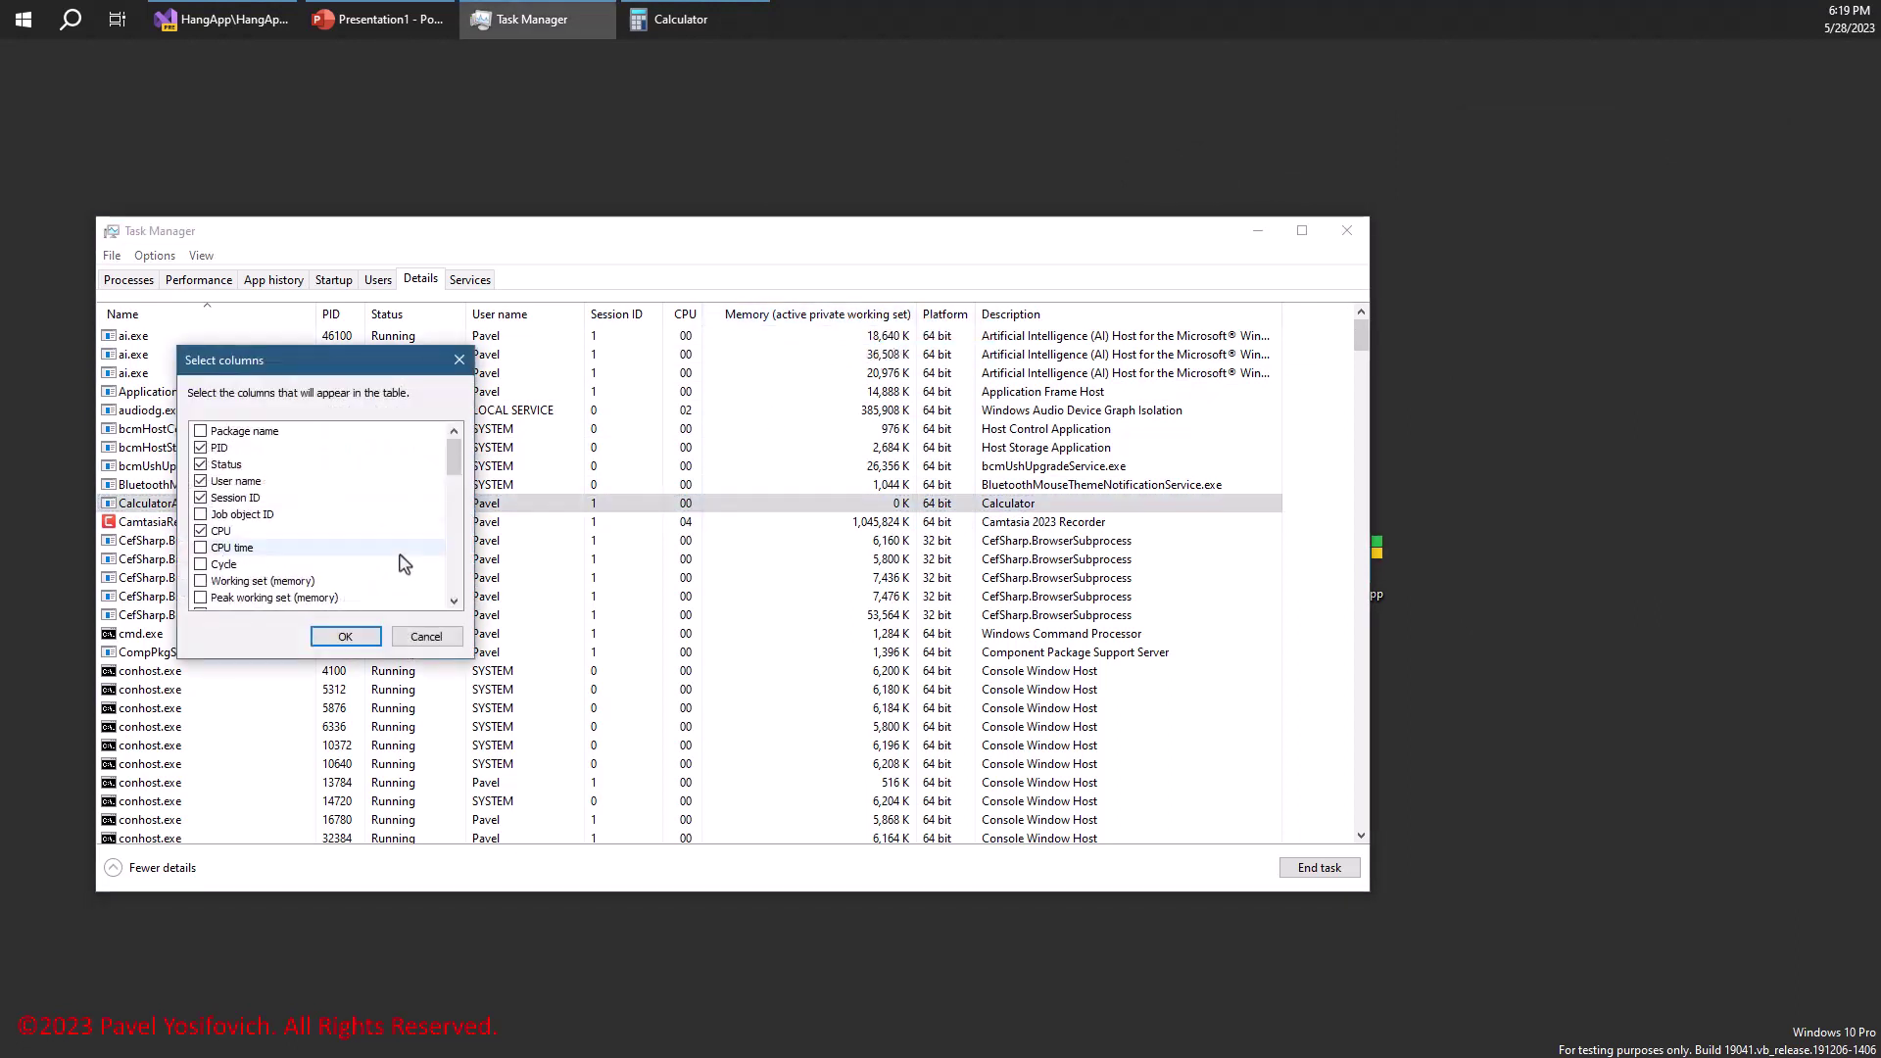
{"action": "scroll", "coordinate": [333, 534], "scroll_direction": "down", "scroll_amount": 2}
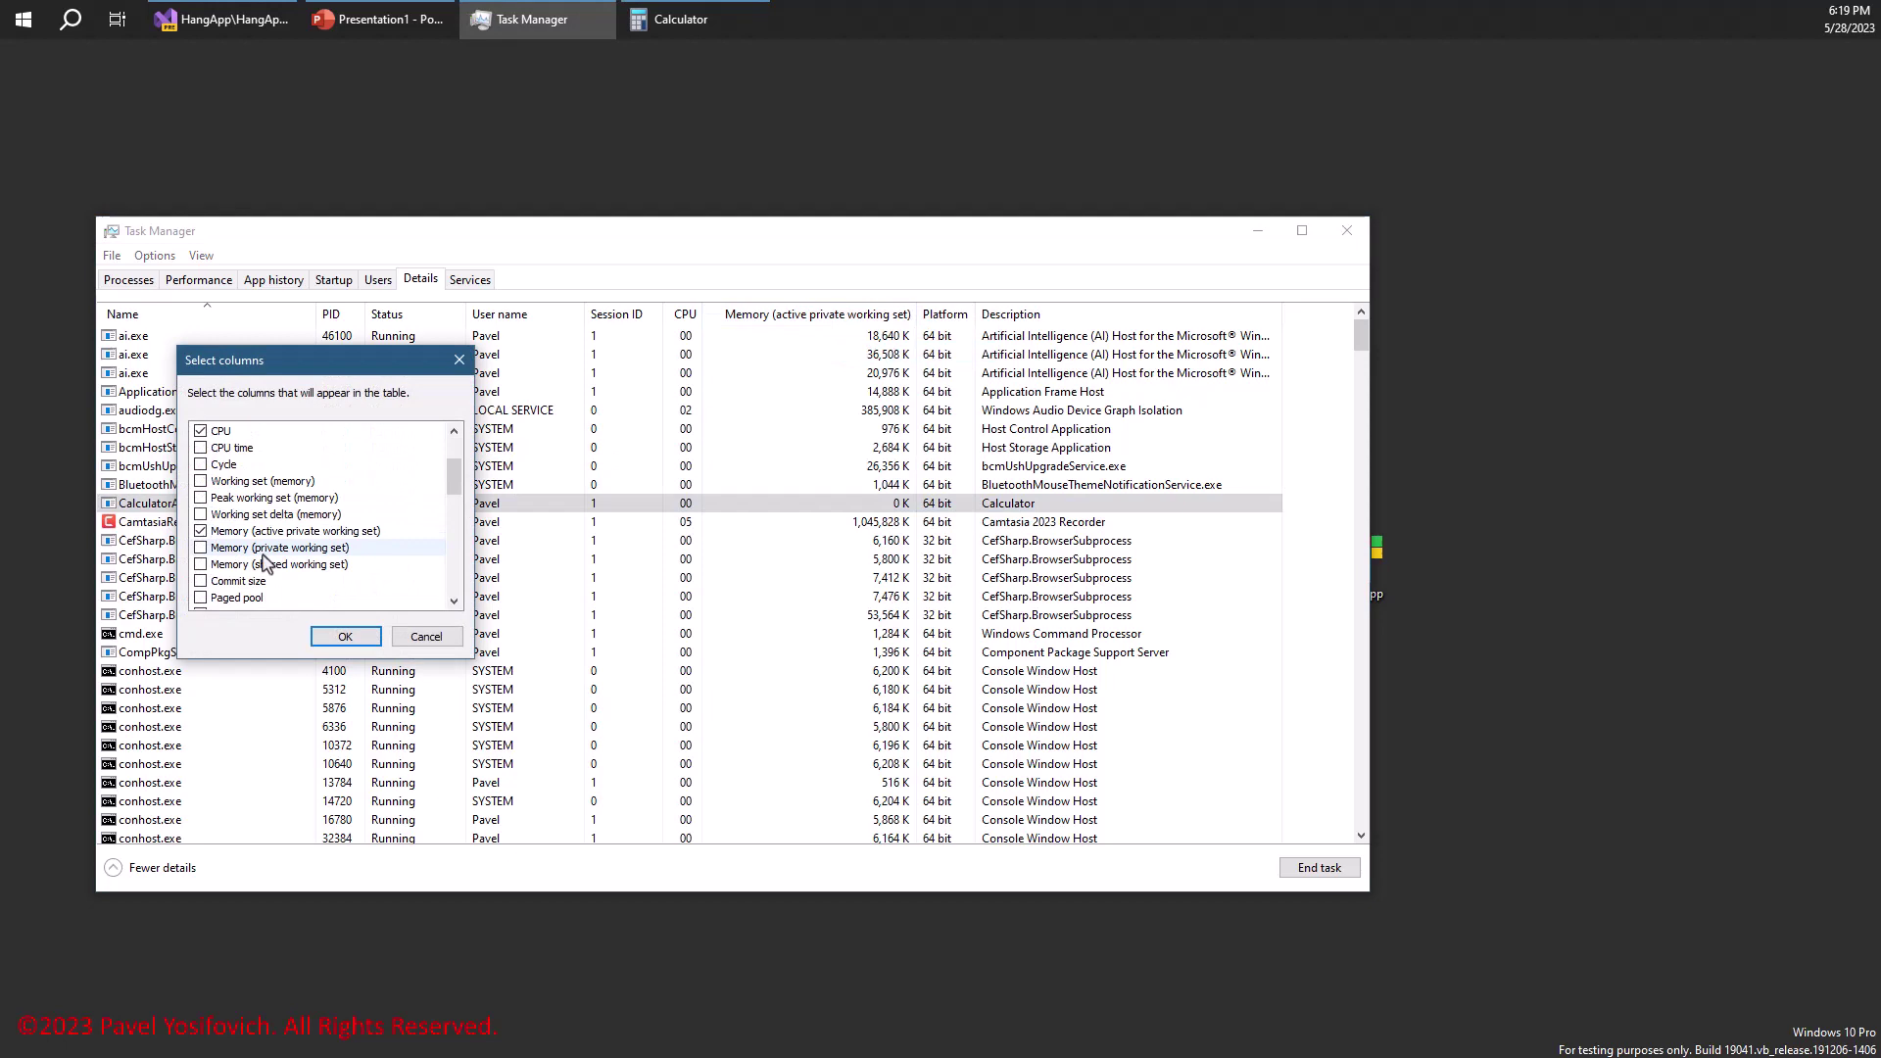
{"action": "left_click", "coordinate": [200, 548]}
{"action": "left_click", "coordinate": [345, 637]}
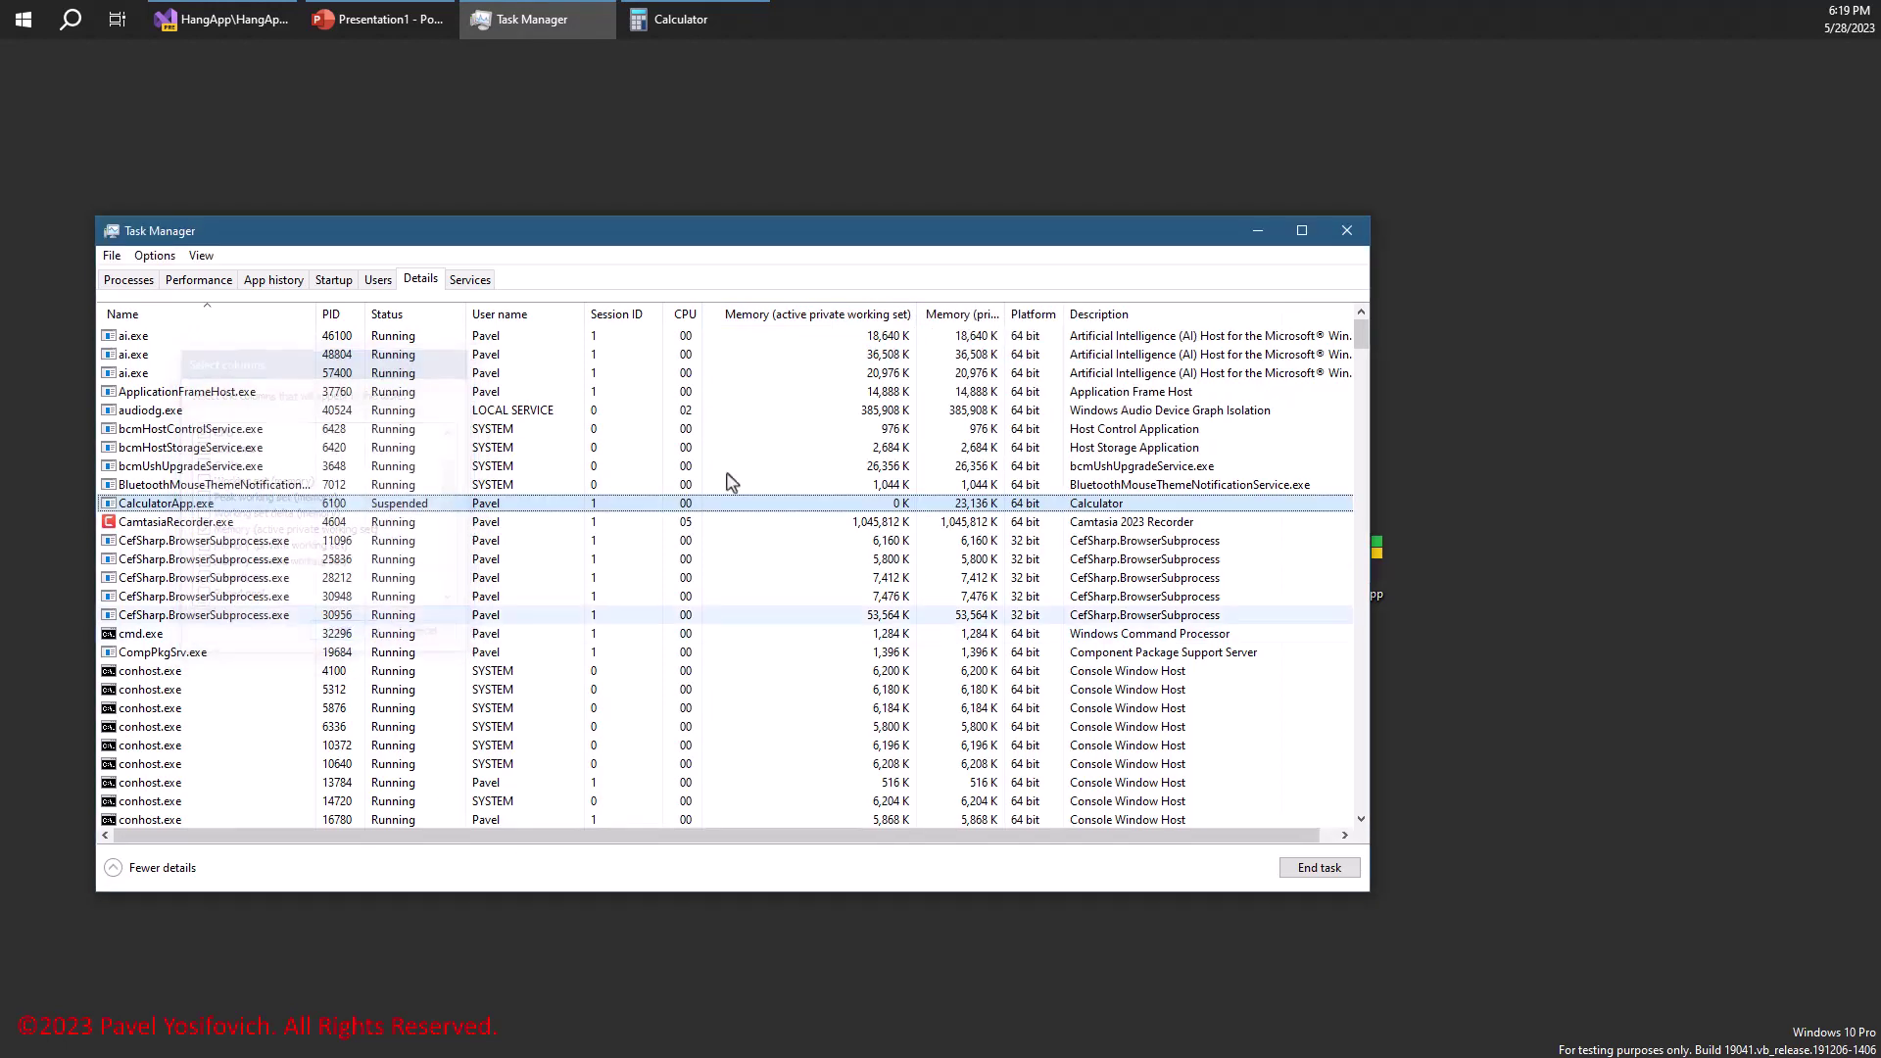
{"action": "left_click_drag", "start_coordinate": [1004, 314], "coordinate": [1107, 313]}
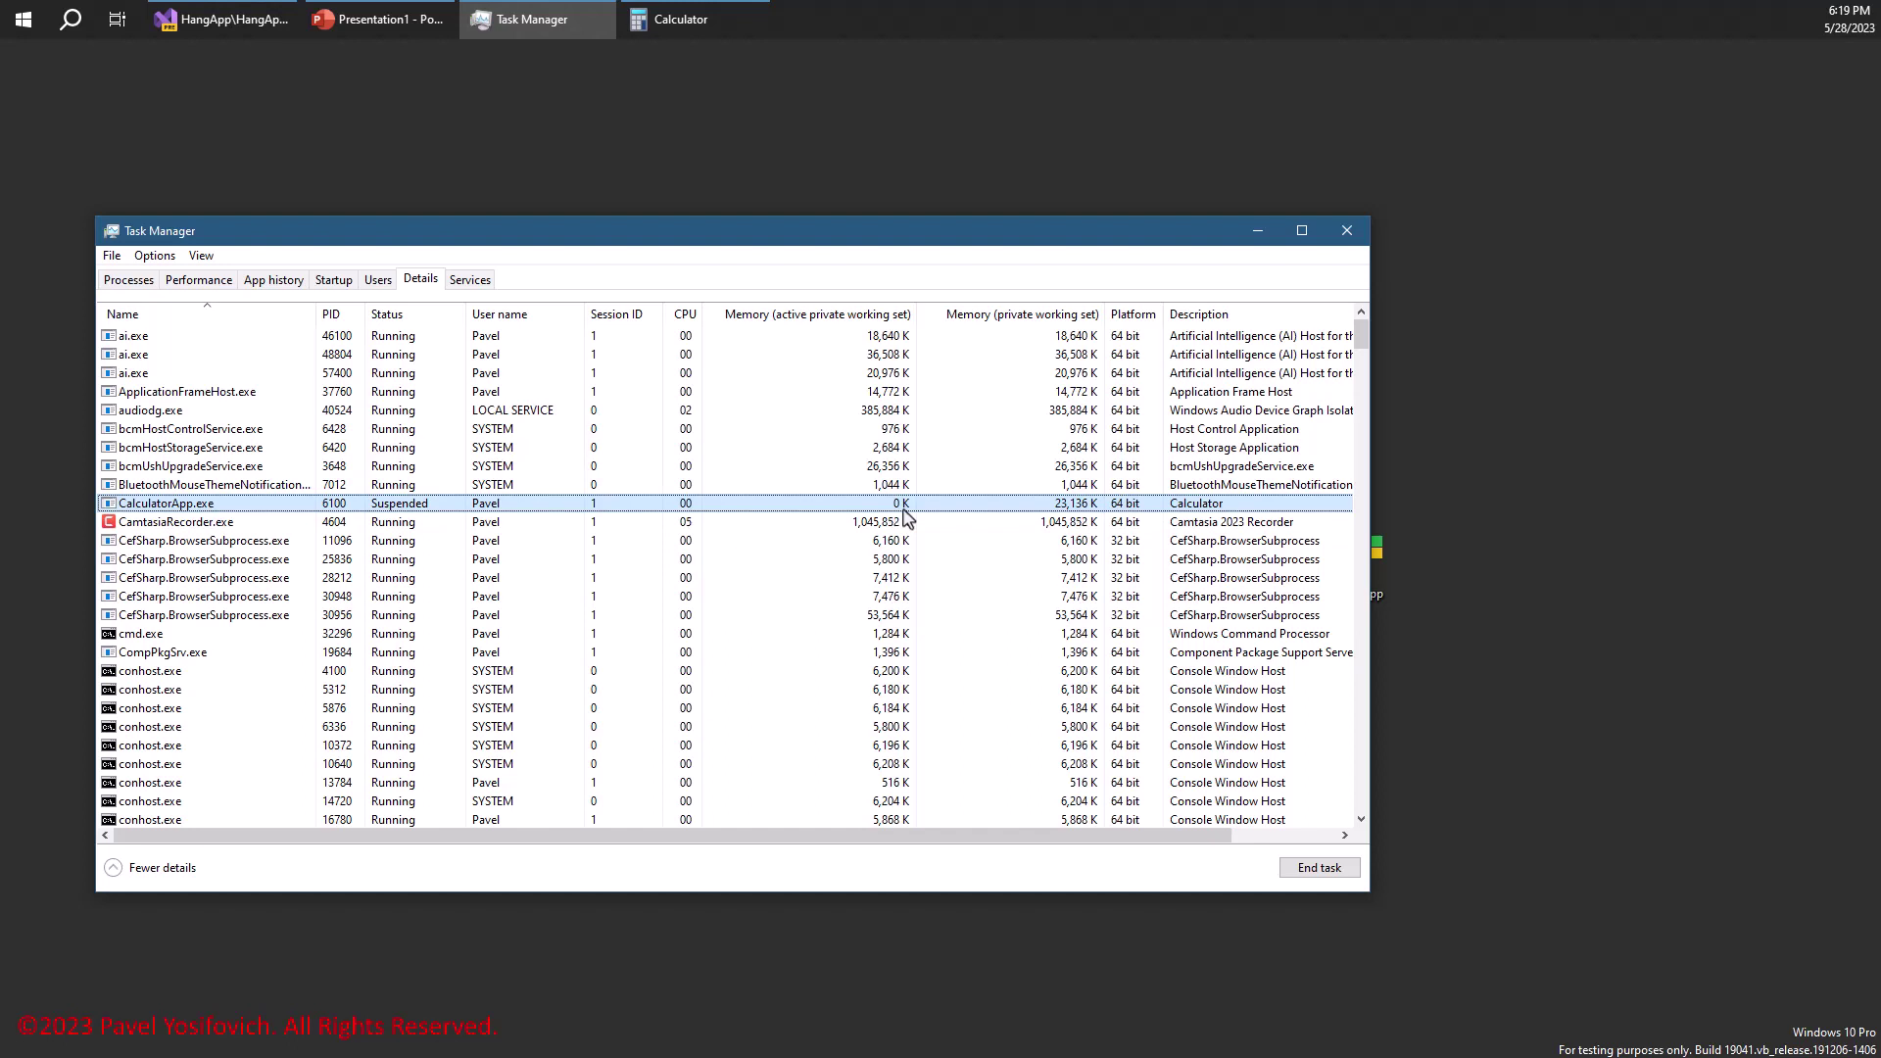
{"action": "mouse_move", "coordinate": [1024, 316]}
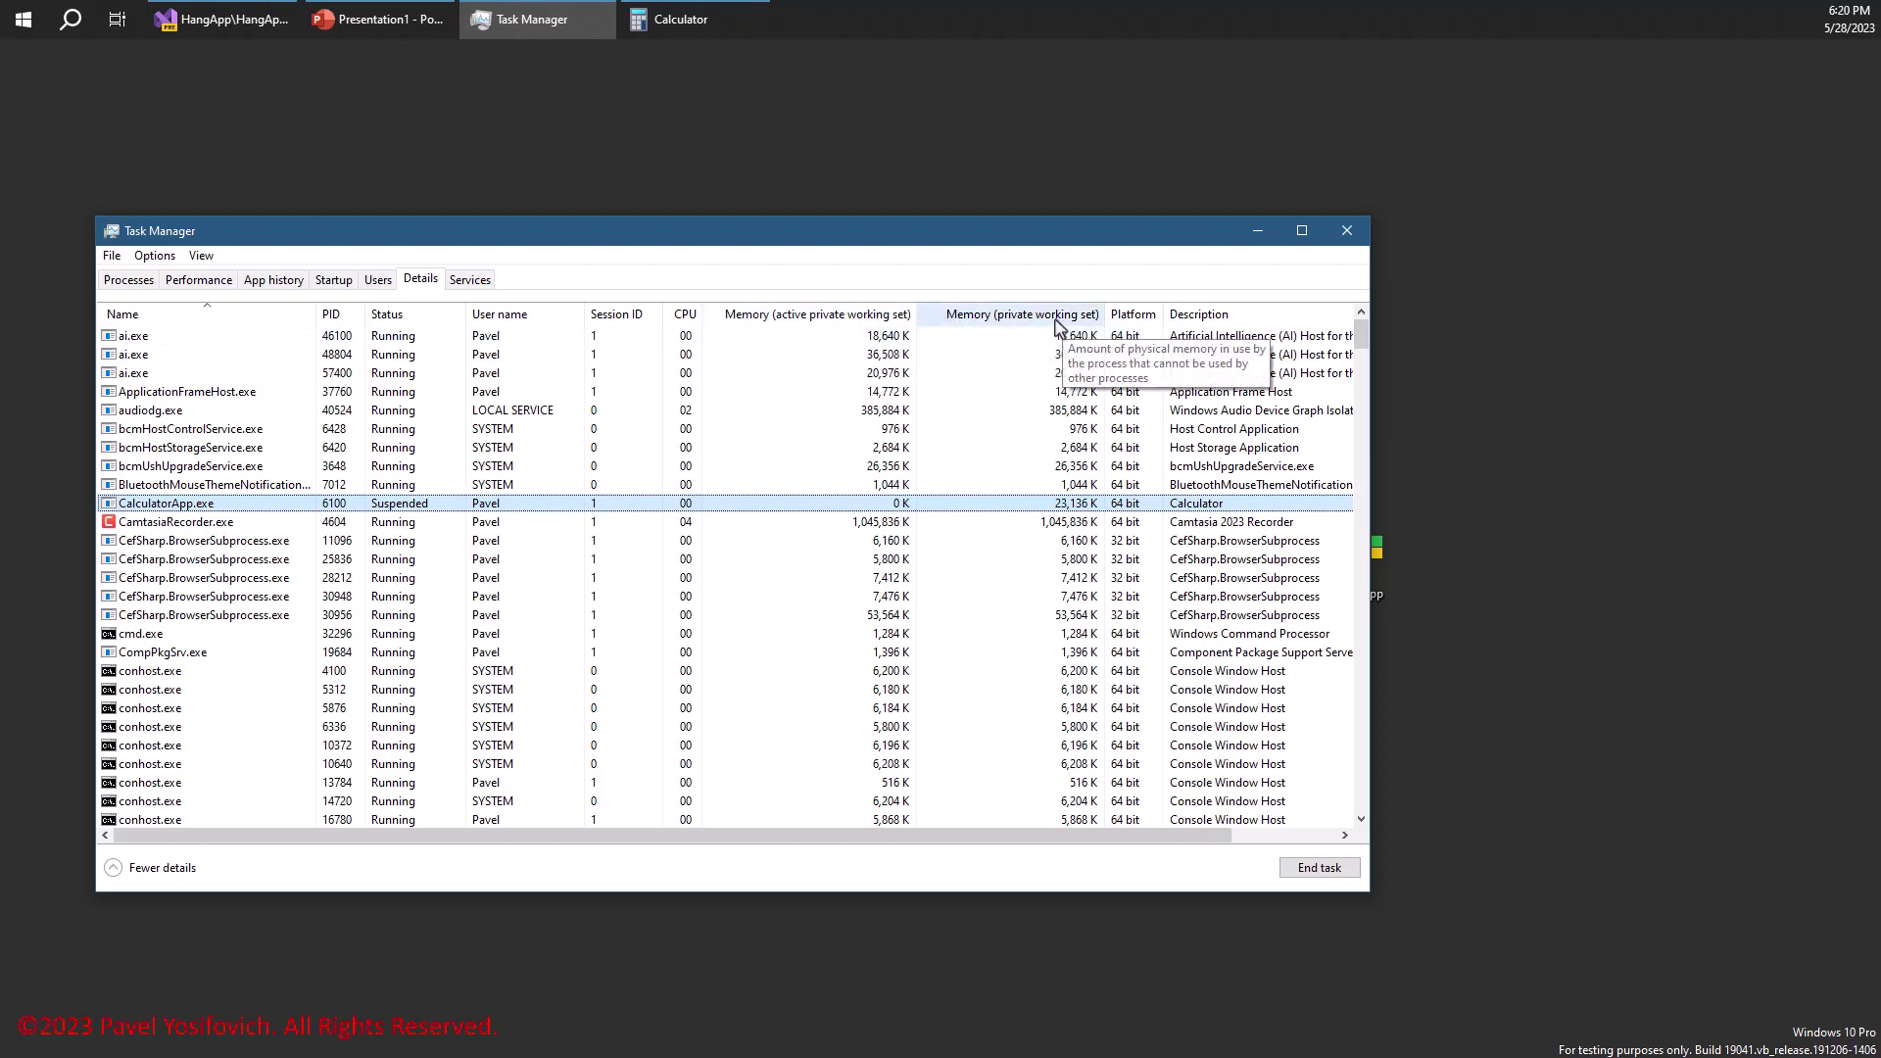
Add the Commit size column, then widen the window and the column so Description fits.
{"action": "right_click", "coordinate": [987, 319]}
{"action": "left_click", "coordinate": [1029, 350]}
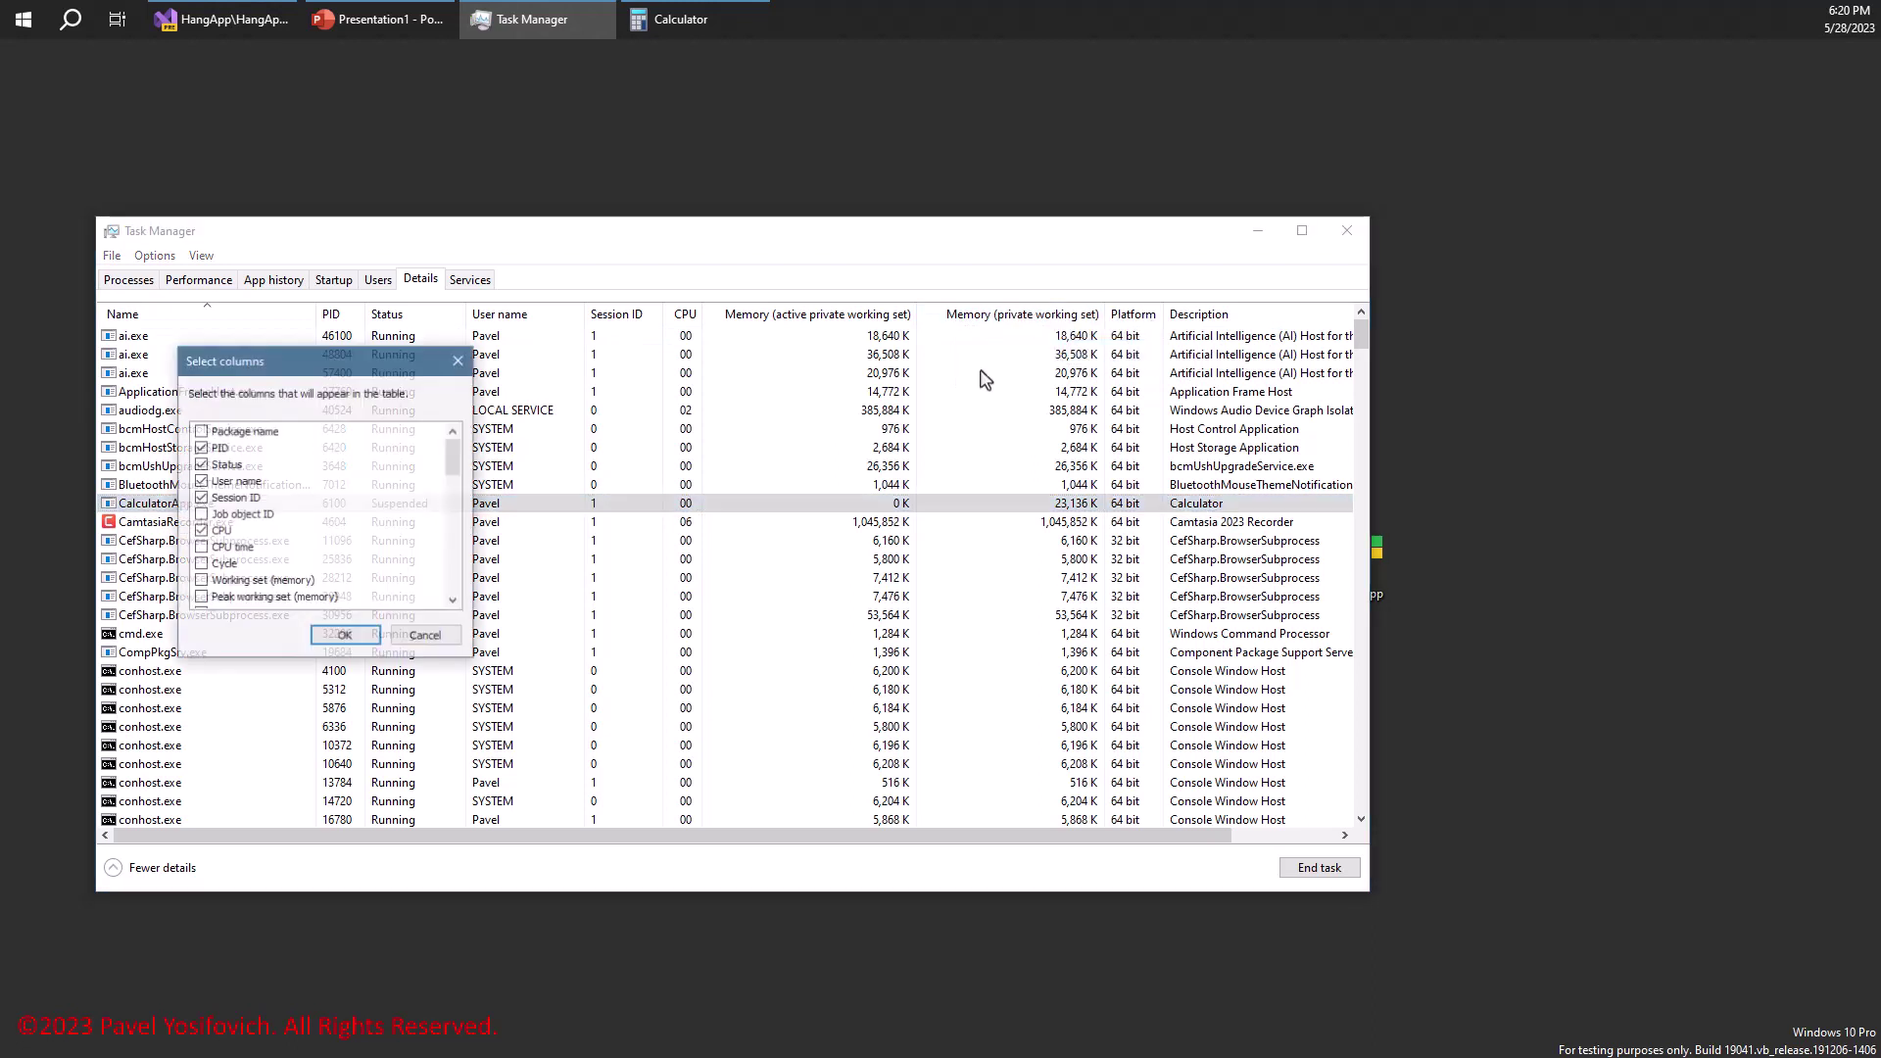
{"action": "scroll", "coordinate": [304, 558], "scroll_direction": "down", "scroll_amount": 2}
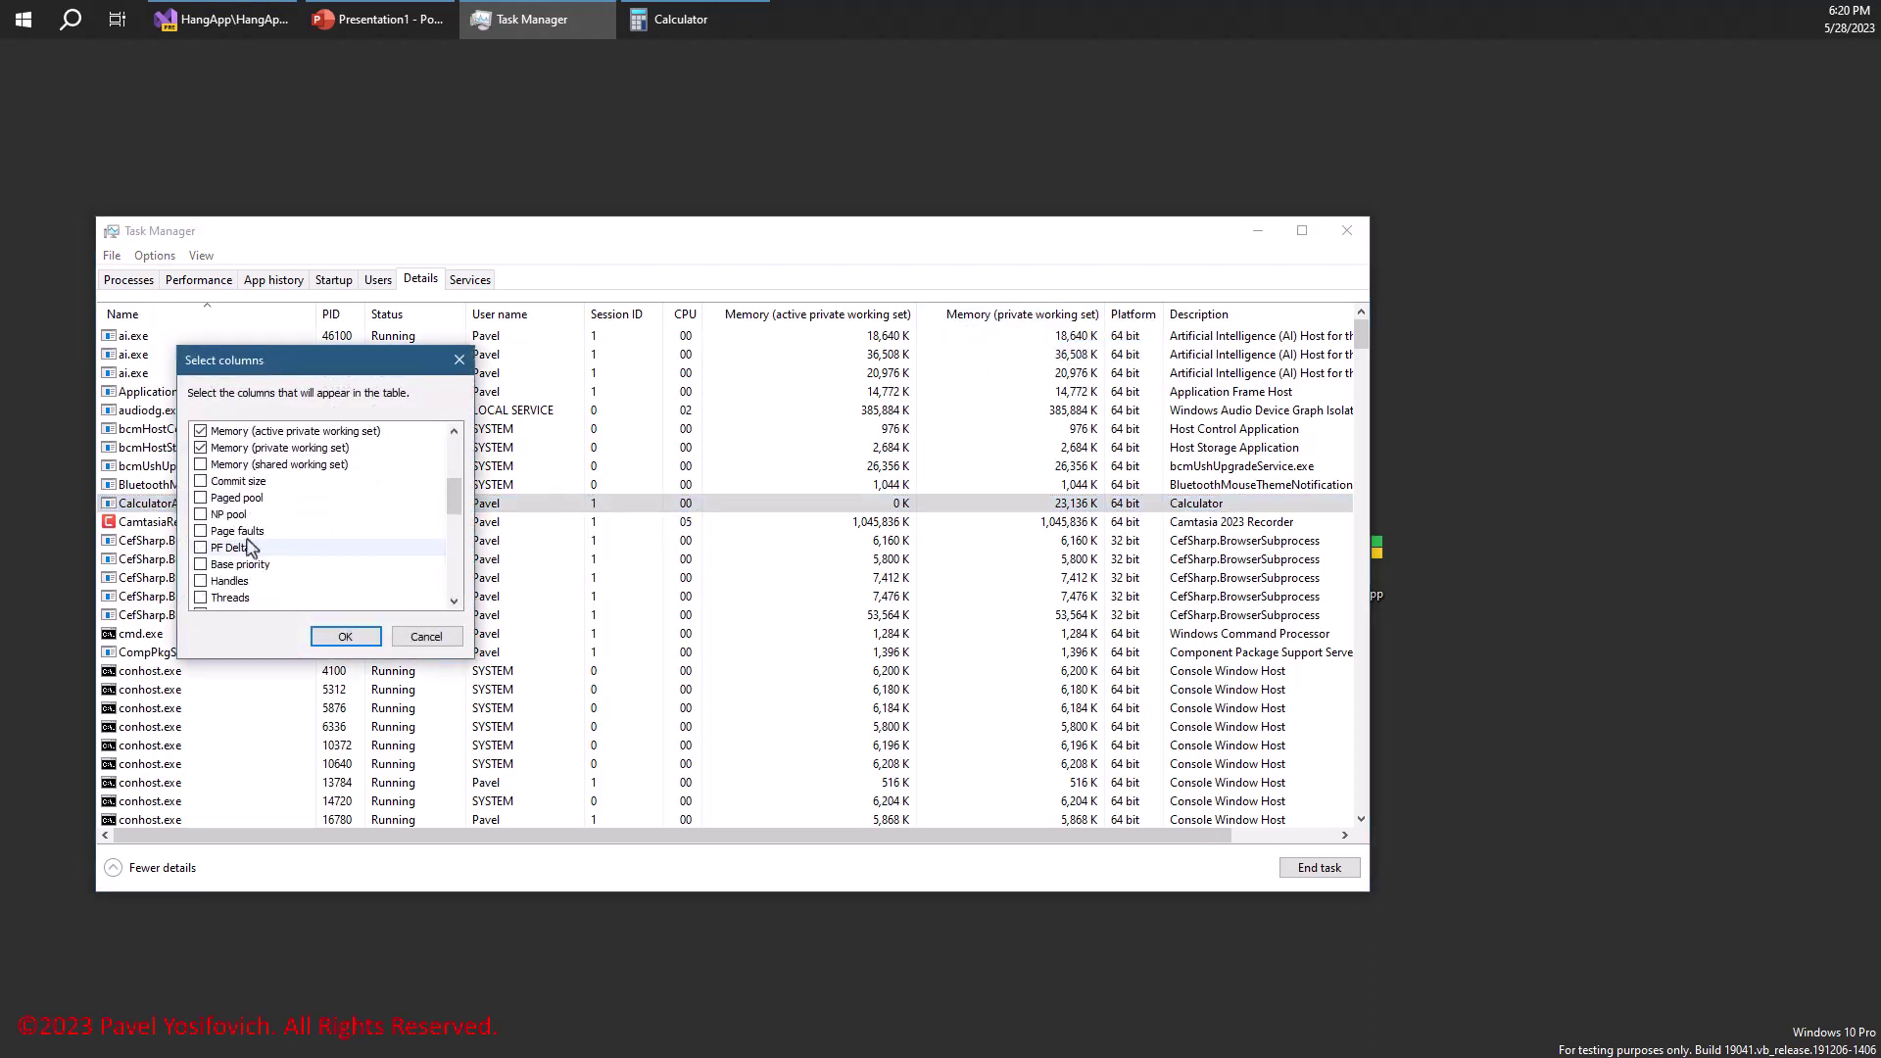
{"action": "left_click", "coordinate": [203, 482]}
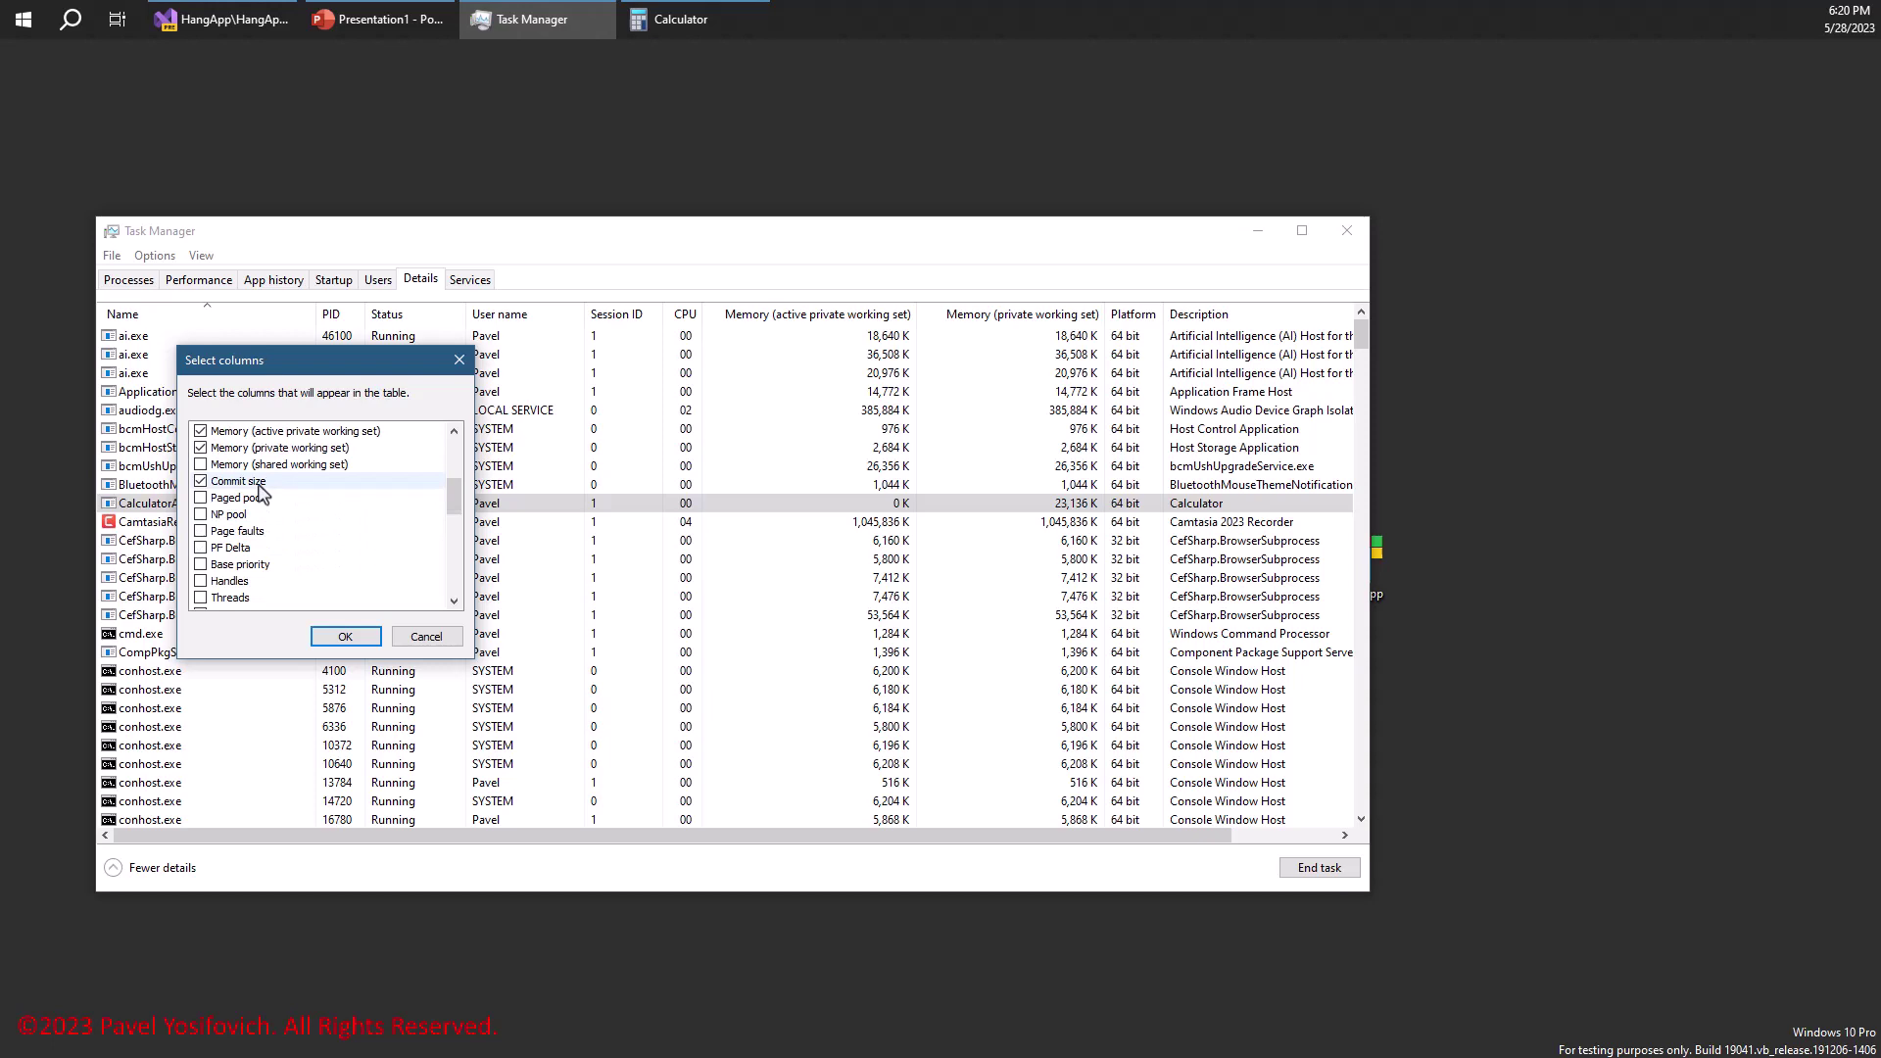
{"action": "left_click", "coordinate": [345, 636]}
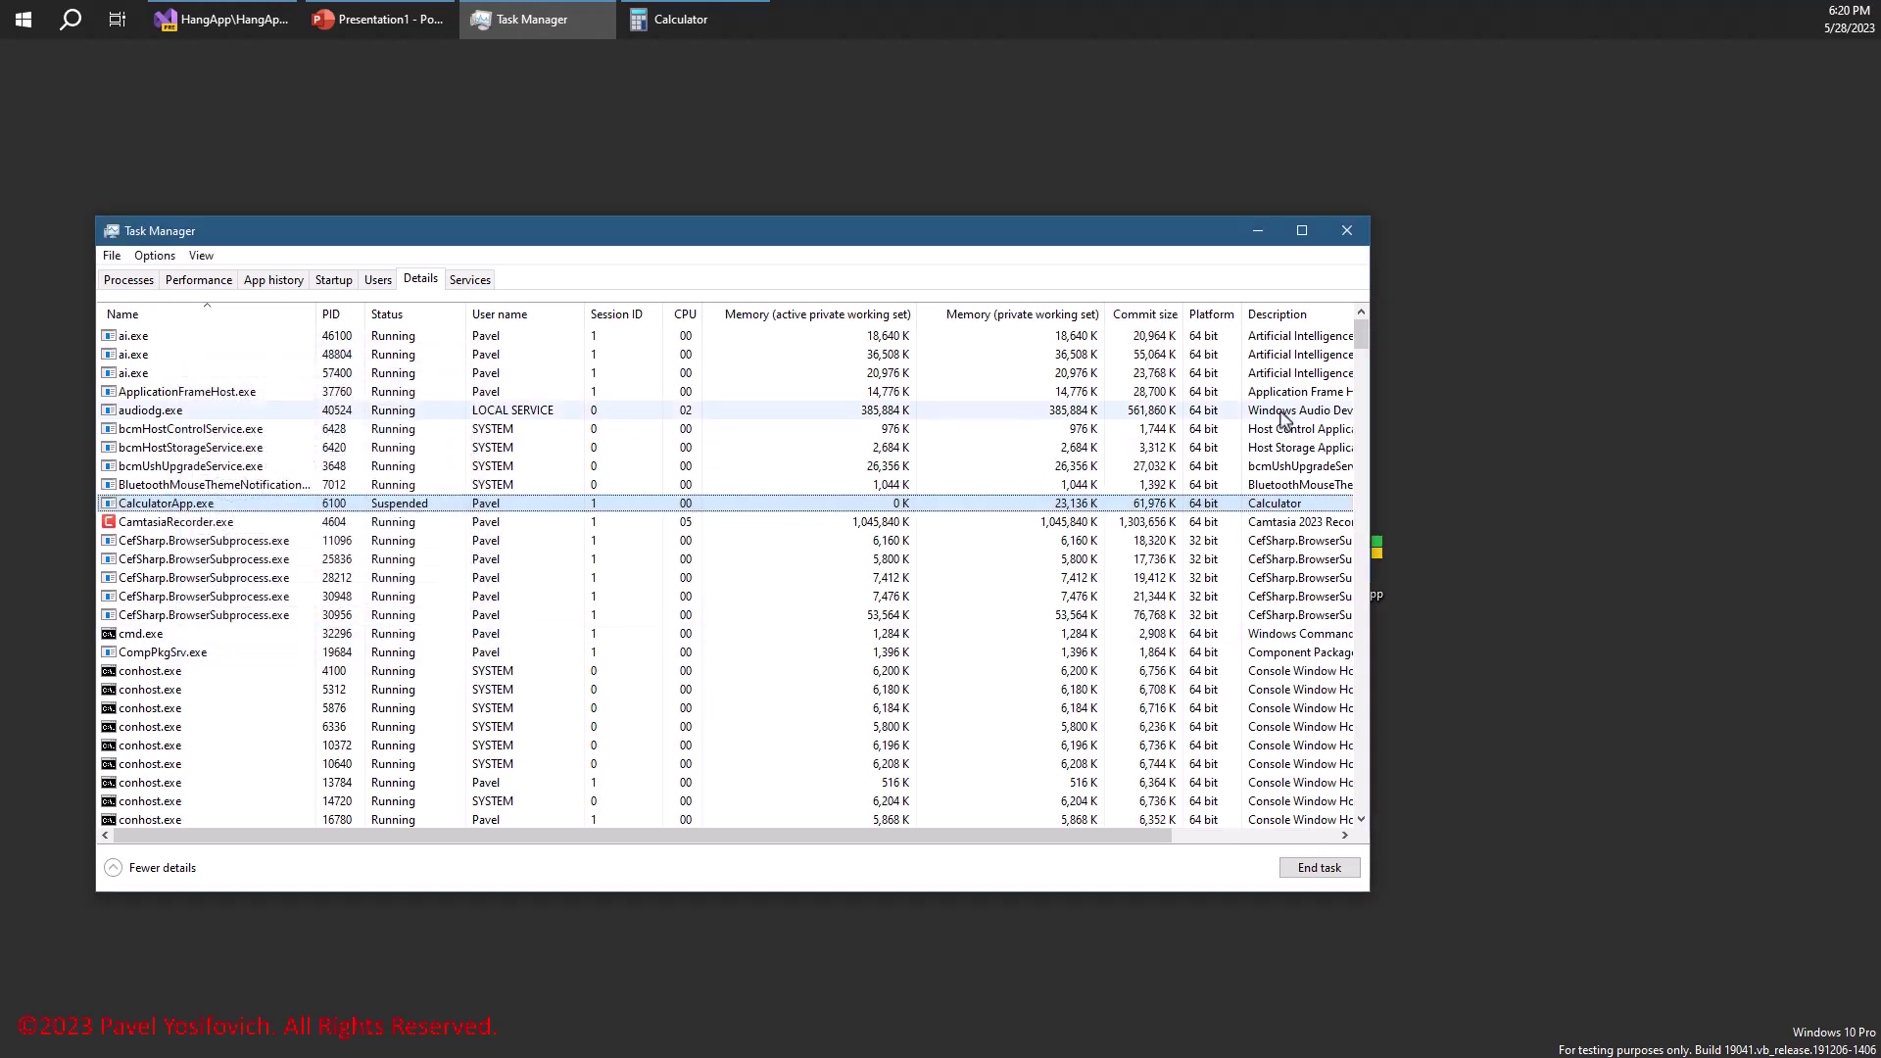
{"action": "left_click_drag", "start_coordinate": [1370, 400], "coordinate": [1520, 277]}
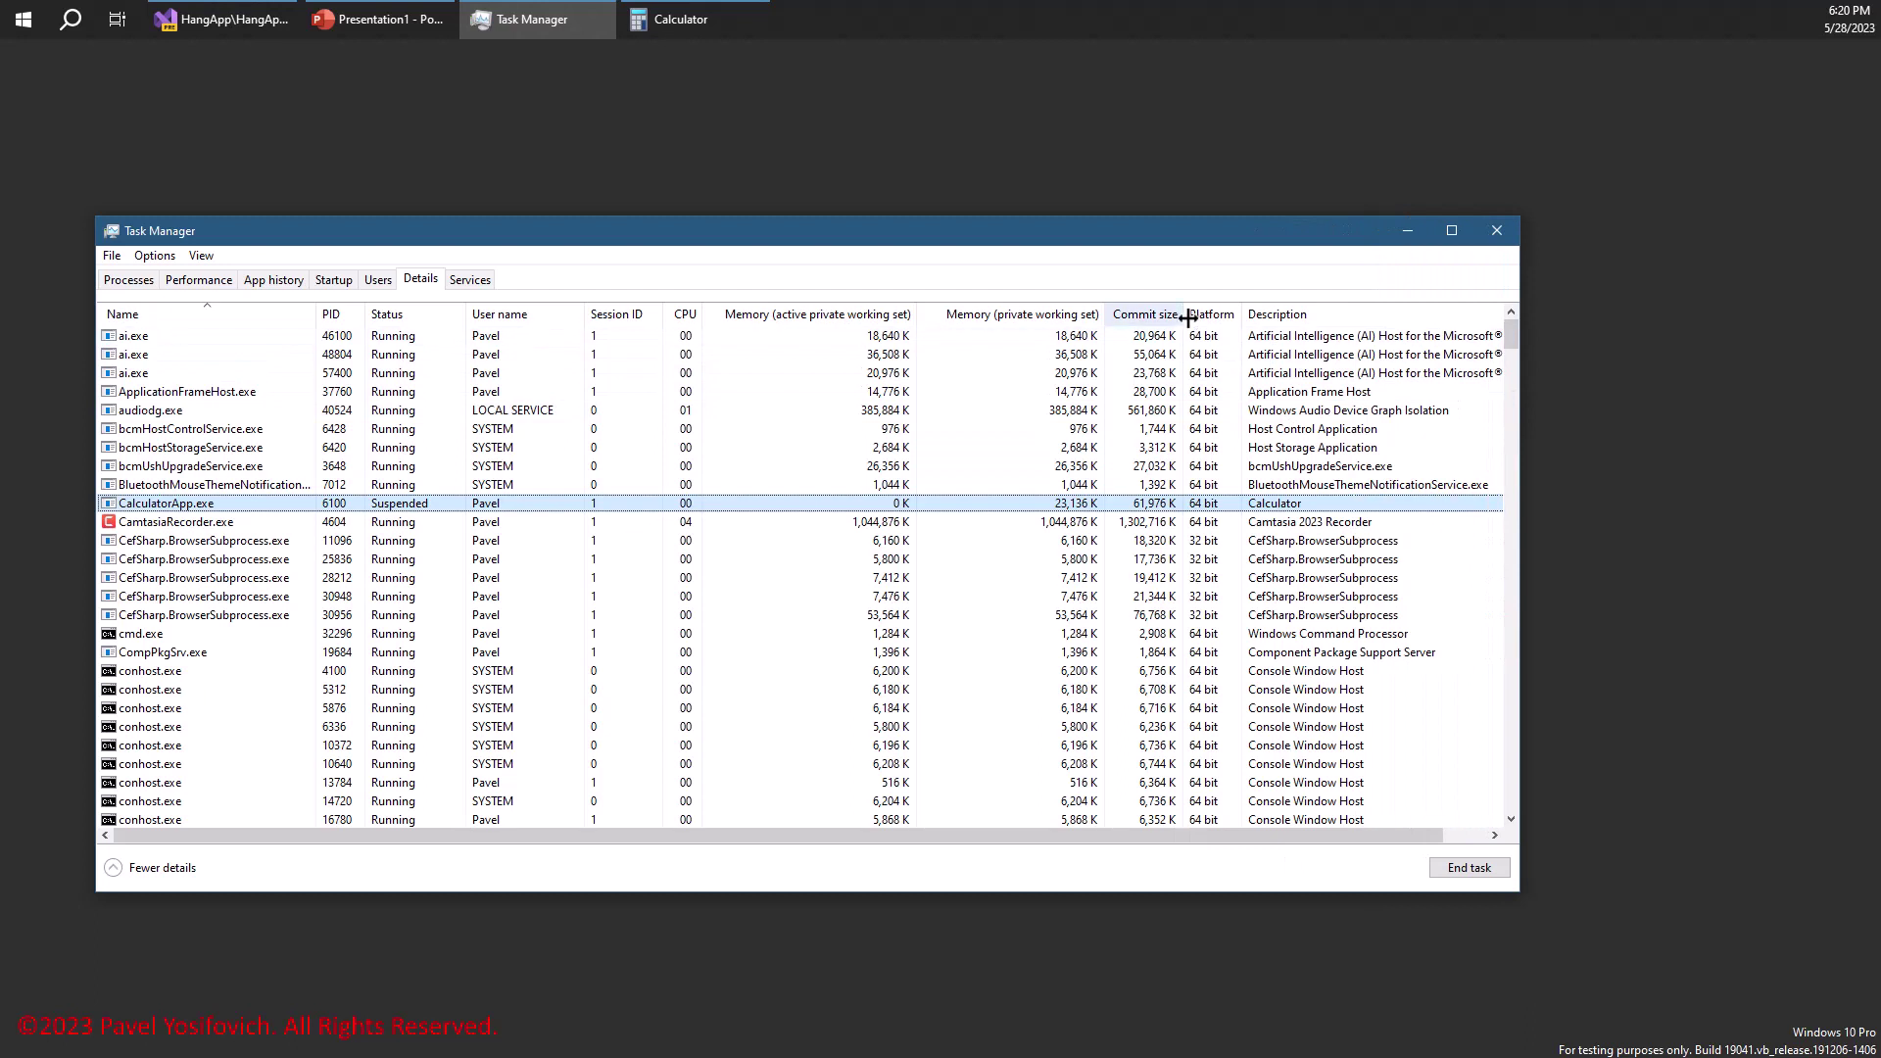
{"action": "left_click_drag", "start_coordinate": [1188, 317], "coordinate": [1192, 317]}
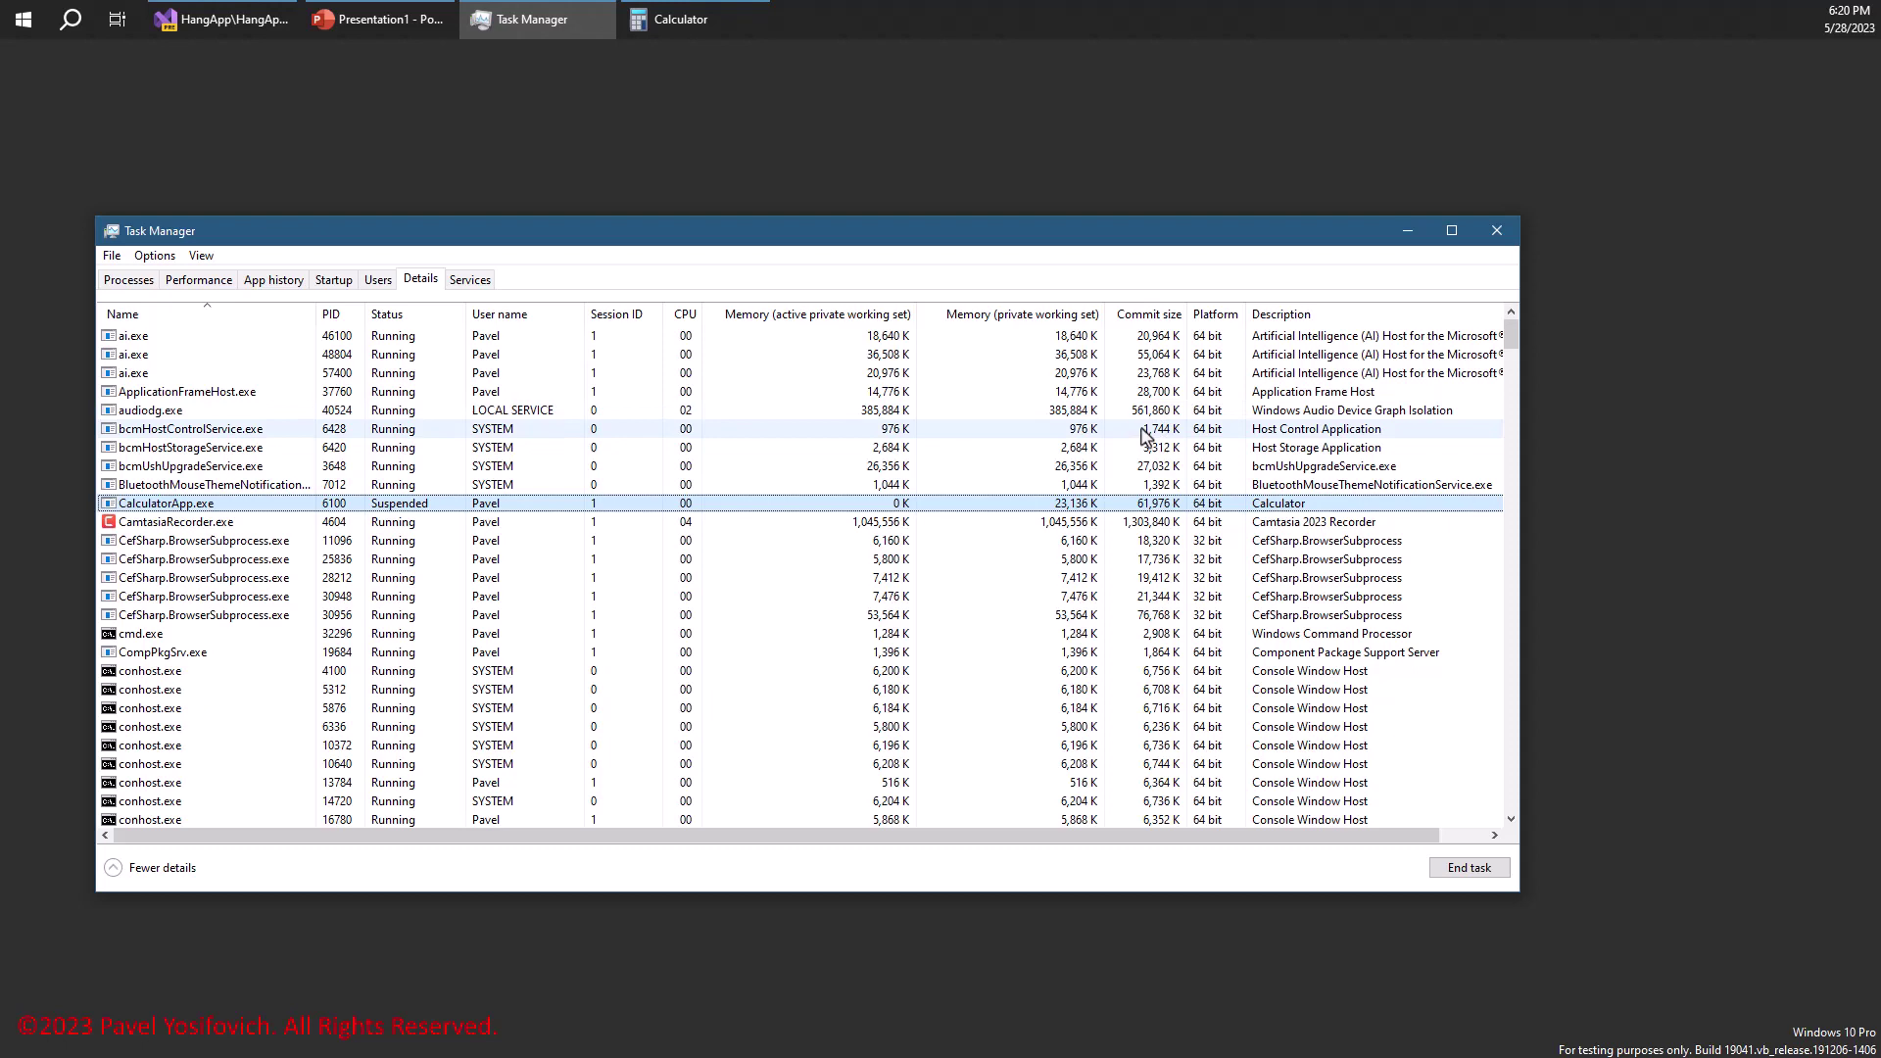
Sort by commit size descending and inspect OneDrive.exe, devenv.exe, CamtasiaRecorder.exe and msedgewebview2.exe.
{"action": "left_click", "coordinate": [1151, 315]}
{"action": "left_click", "coordinate": [1152, 314]}
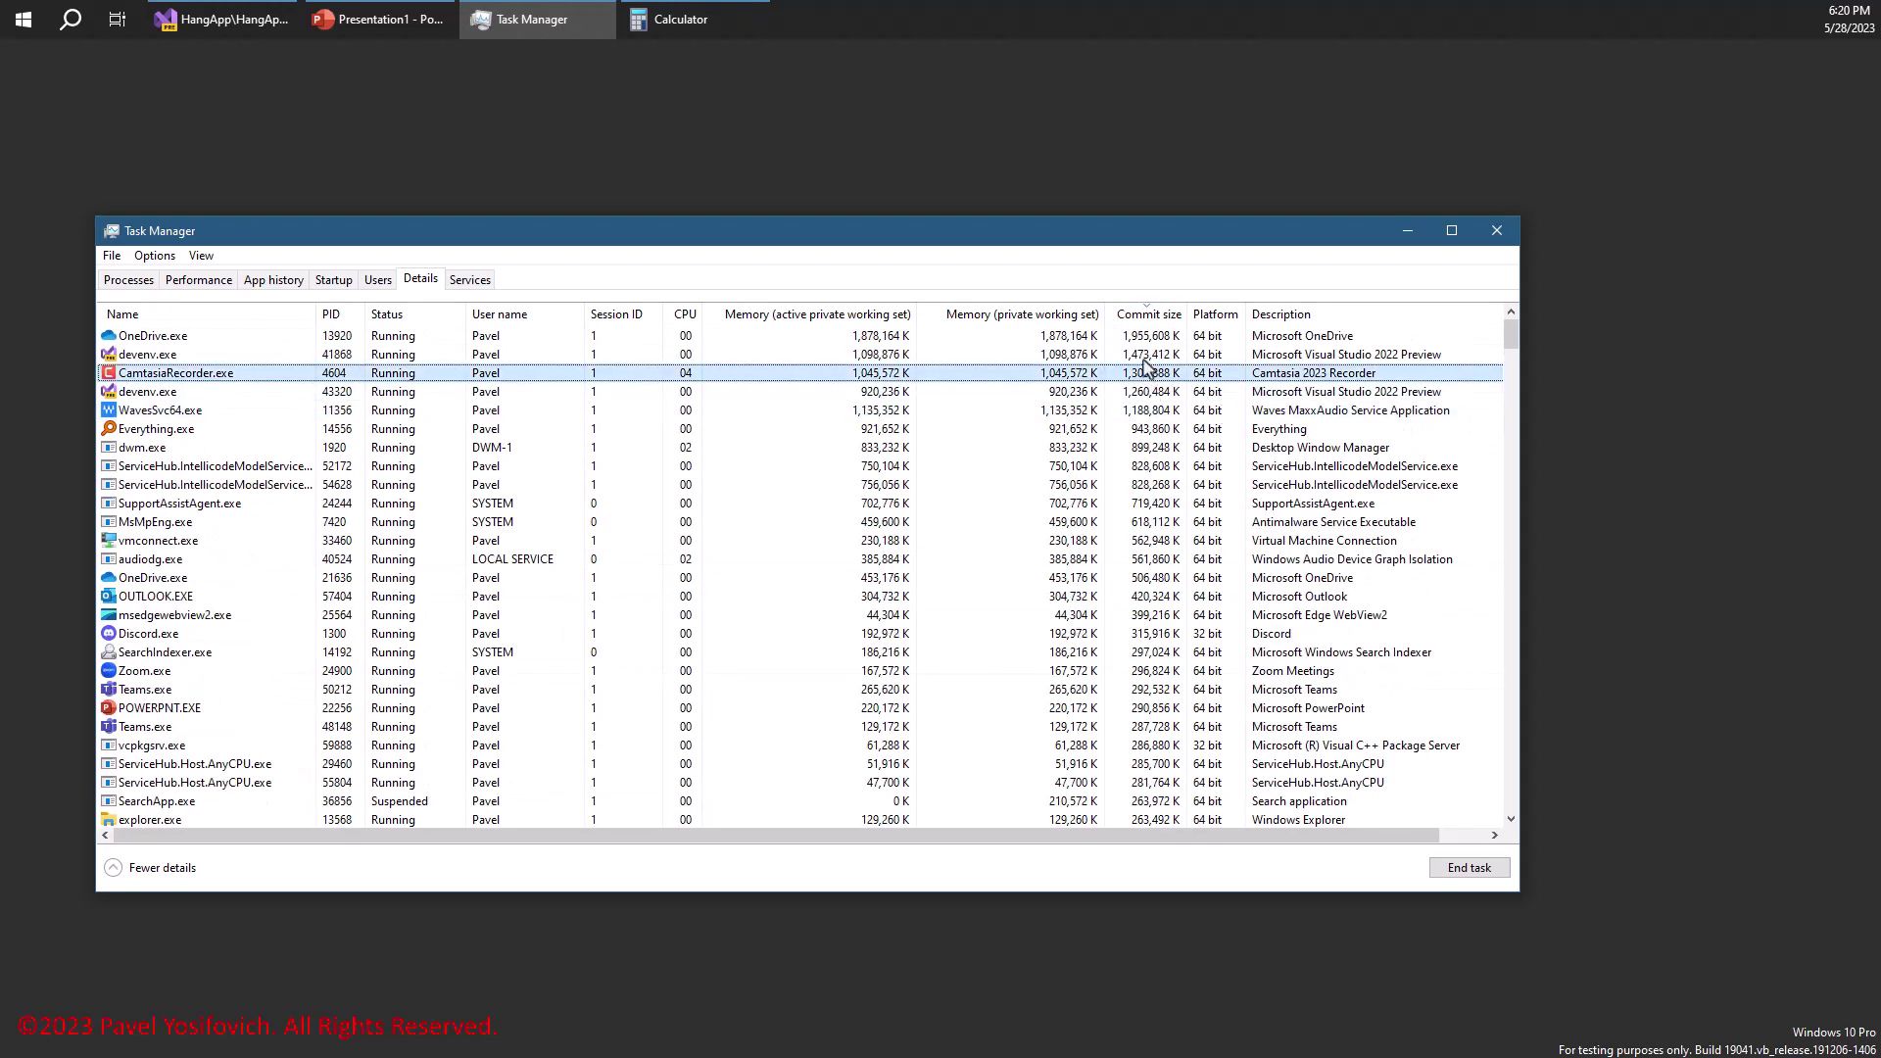
{"action": "left_click", "coordinate": [1165, 340]}
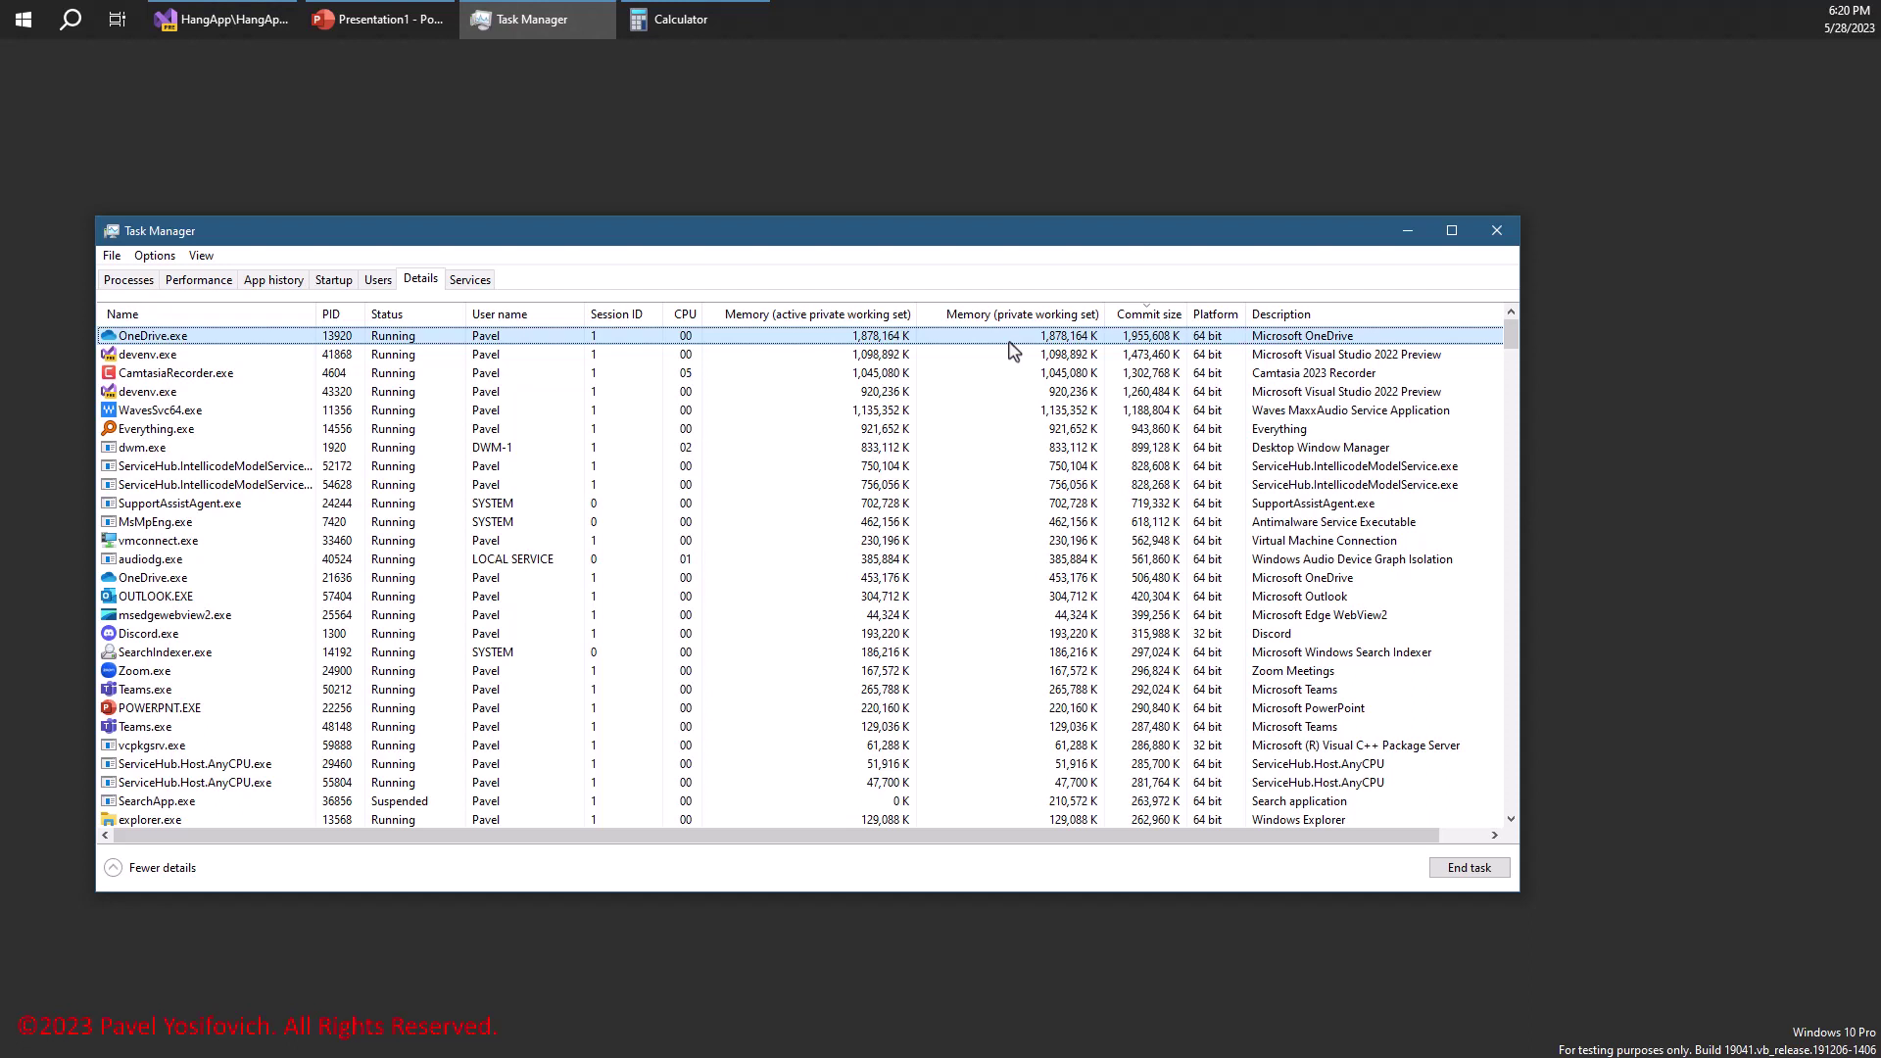
{"action": "left_click", "coordinate": [1156, 356]}
{"action": "left_click", "coordinate": [1160, 374]}
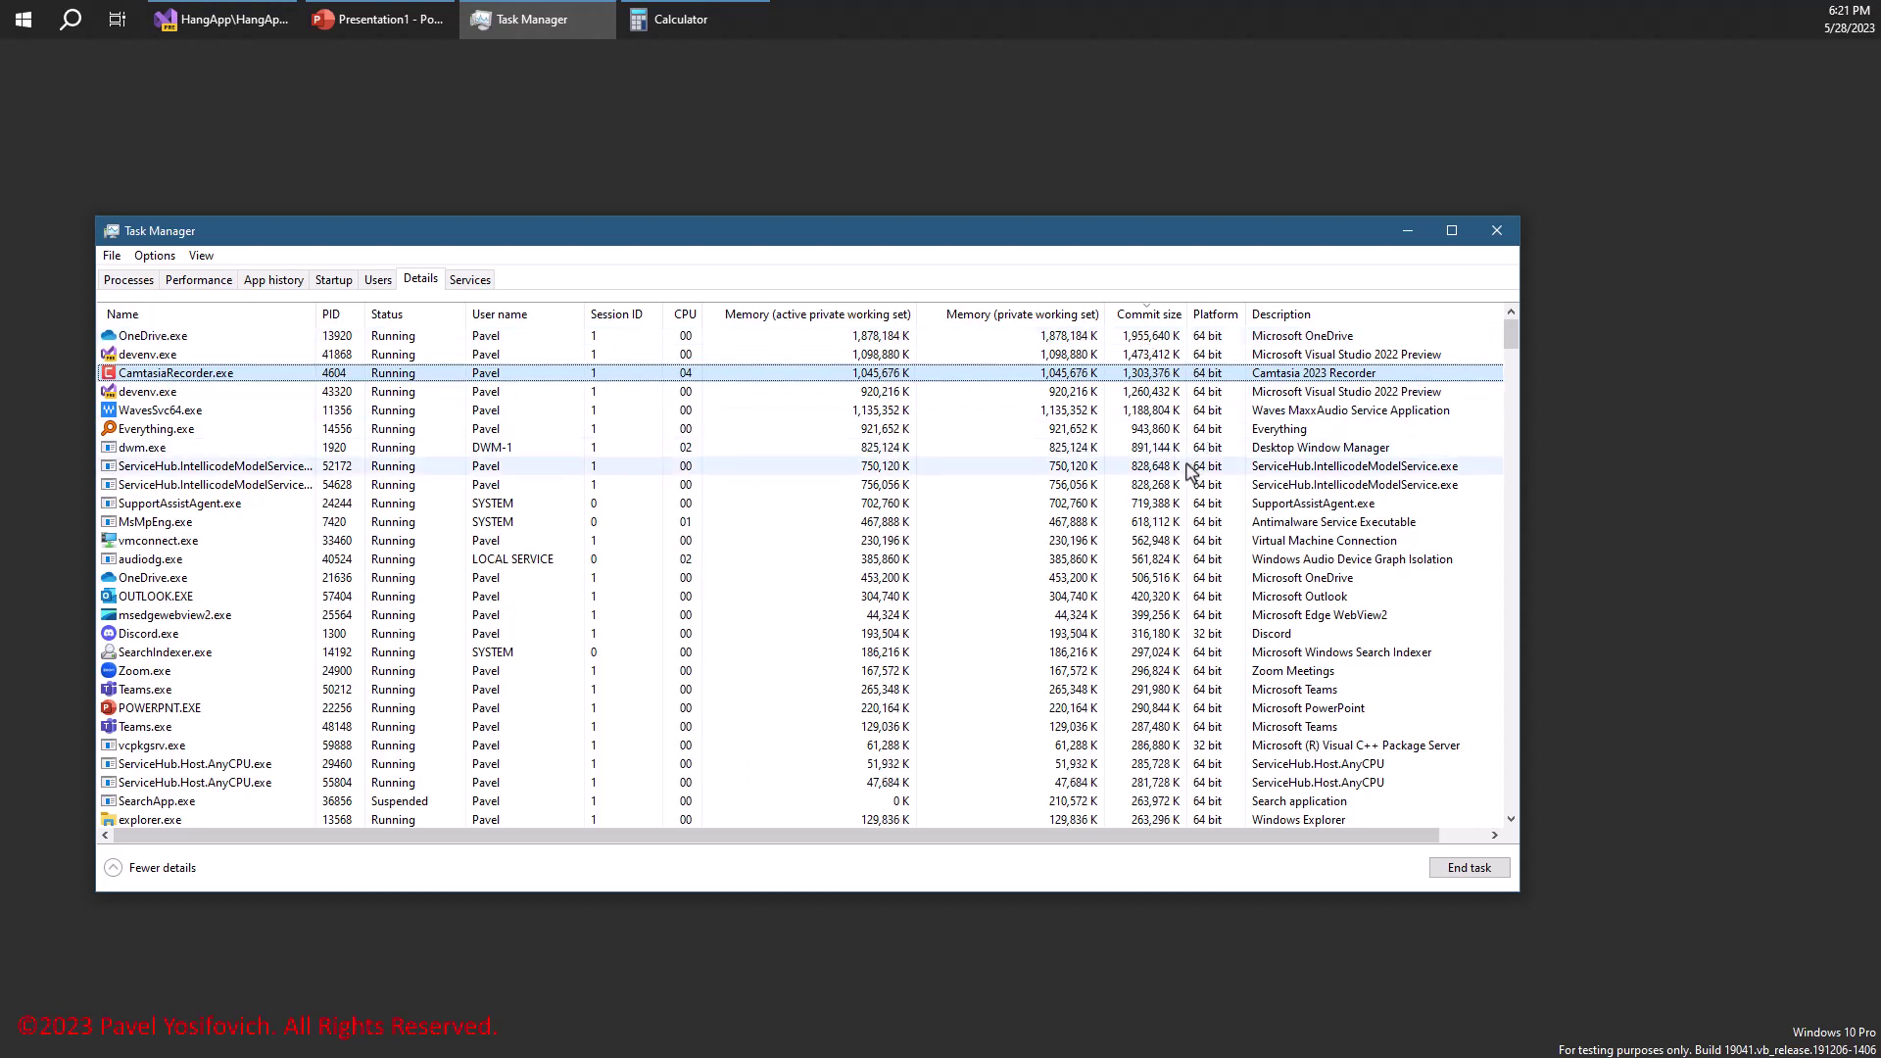
{"action": "left_click", "coordinate": [1156, 617]}
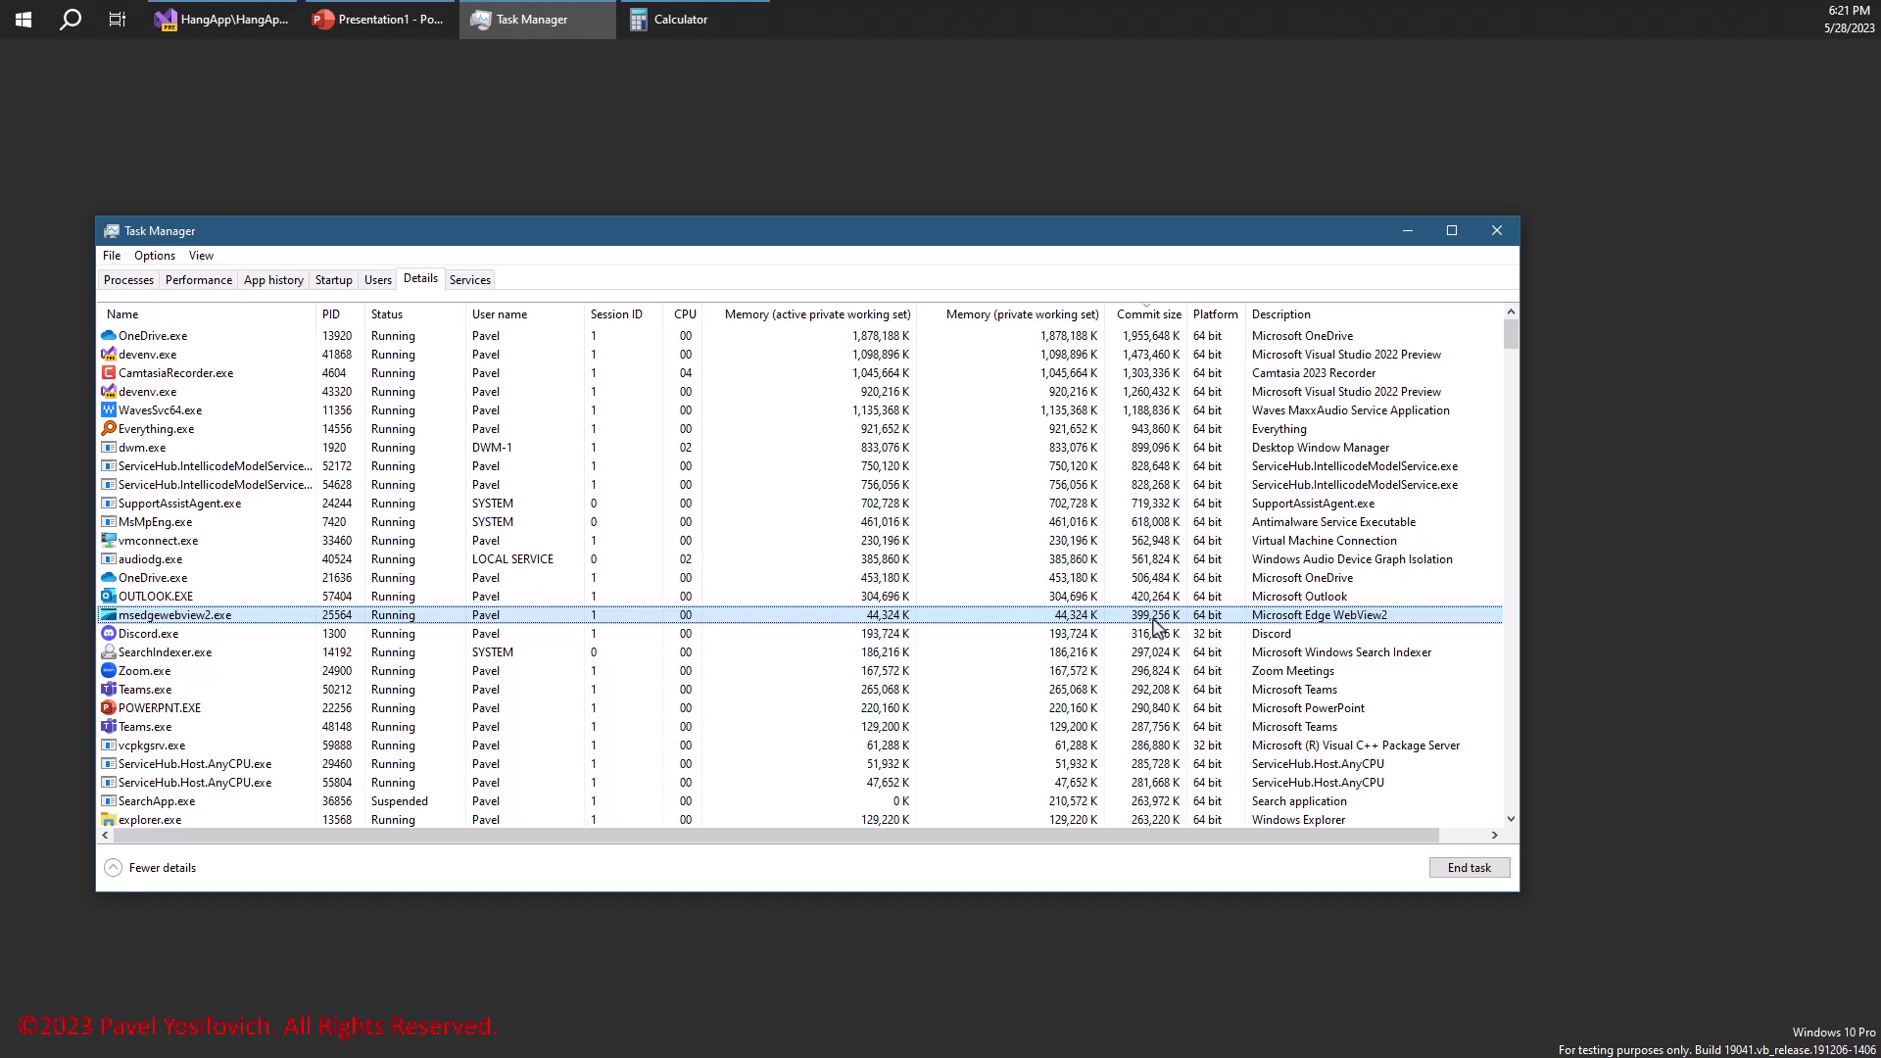
{"action": "left_click", "coordinate": [222, 285]}
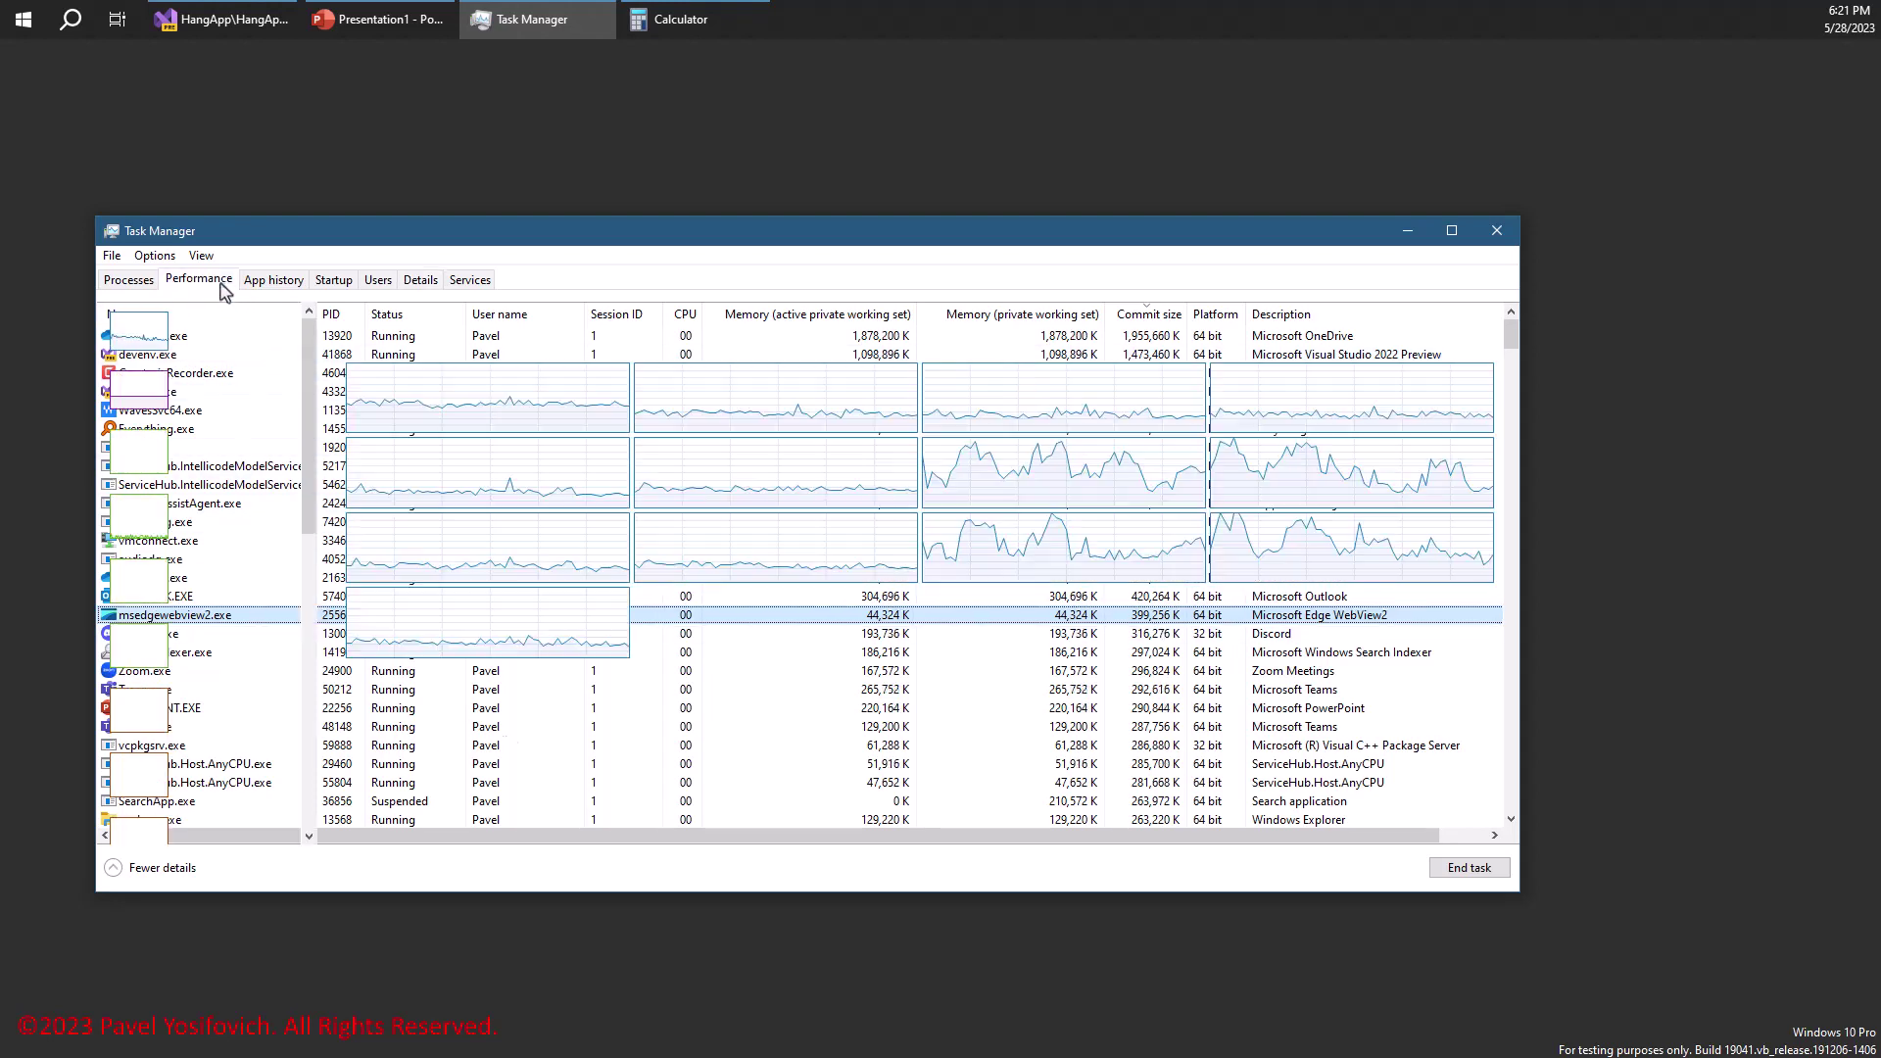
{"action": "left_click", "coordinate": [233, 384]}
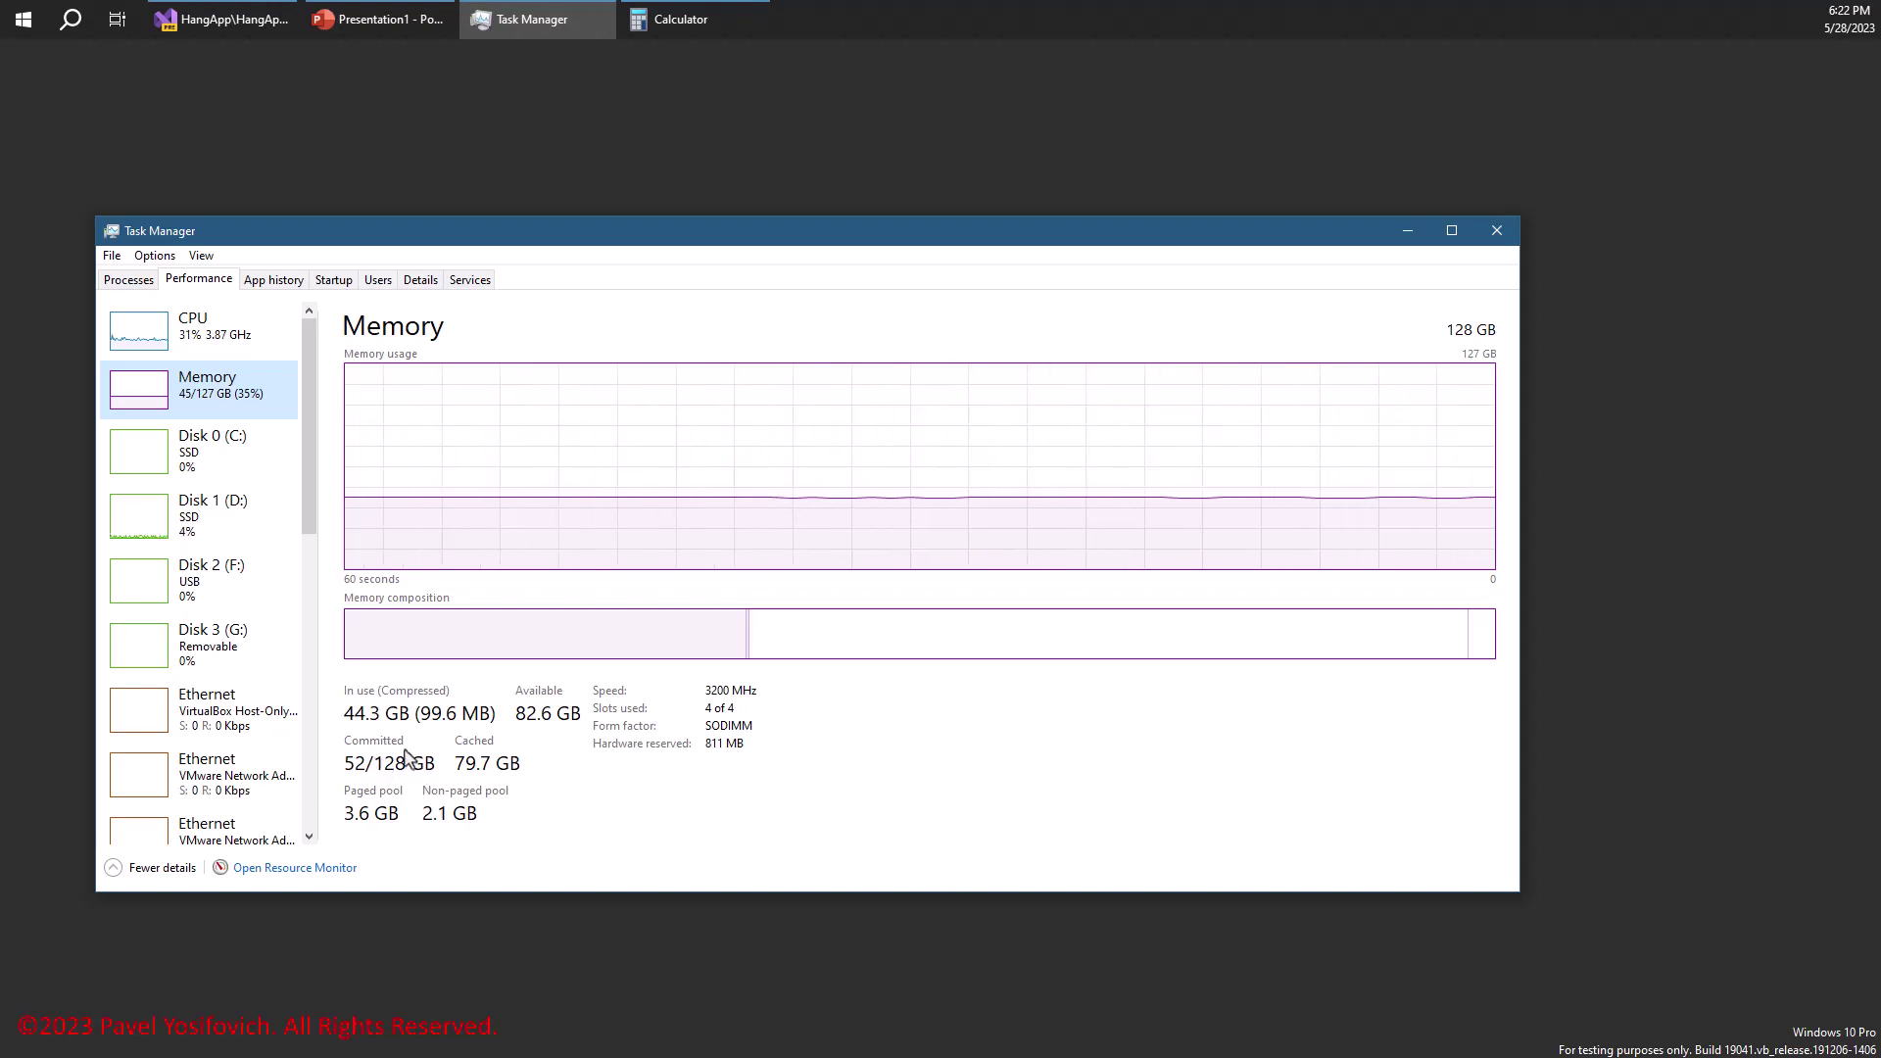
{"action": "left_click", "coordinate": [420, 280]}
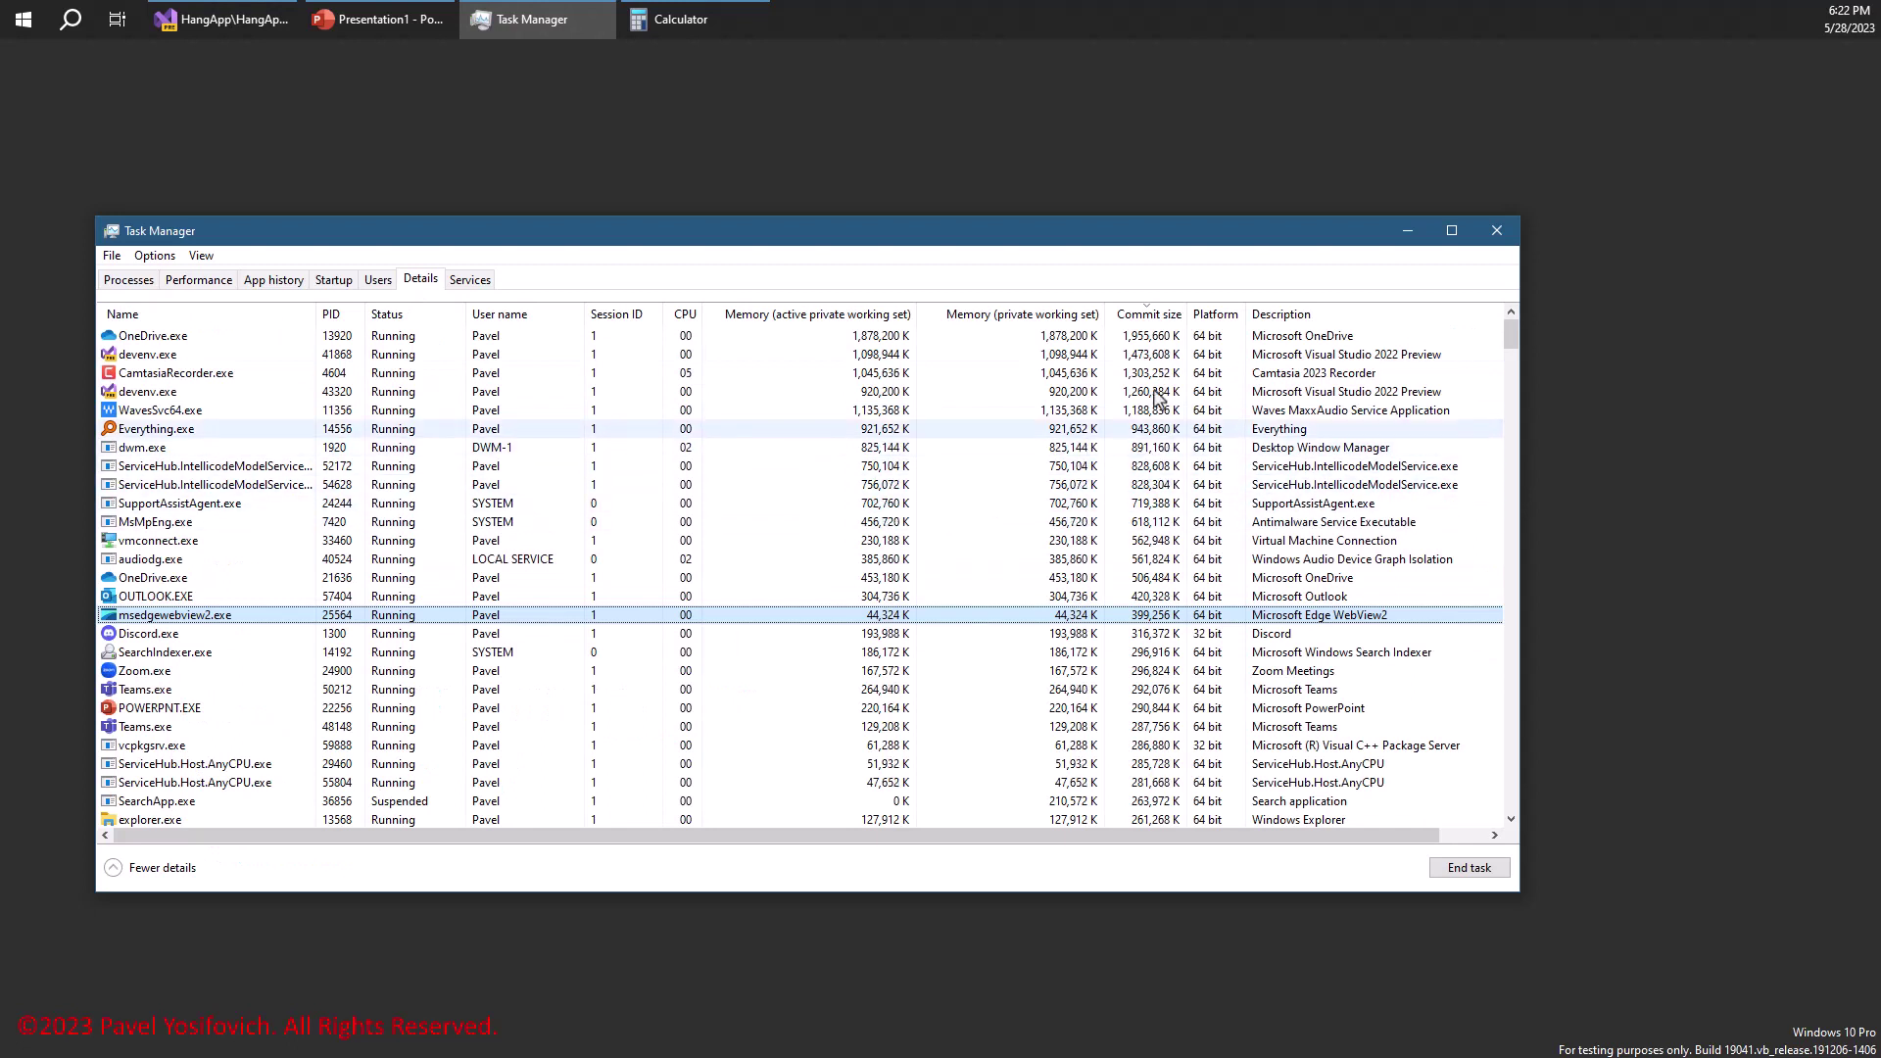
{"action": "mouse_move", "coordinate": [1164, 333]}
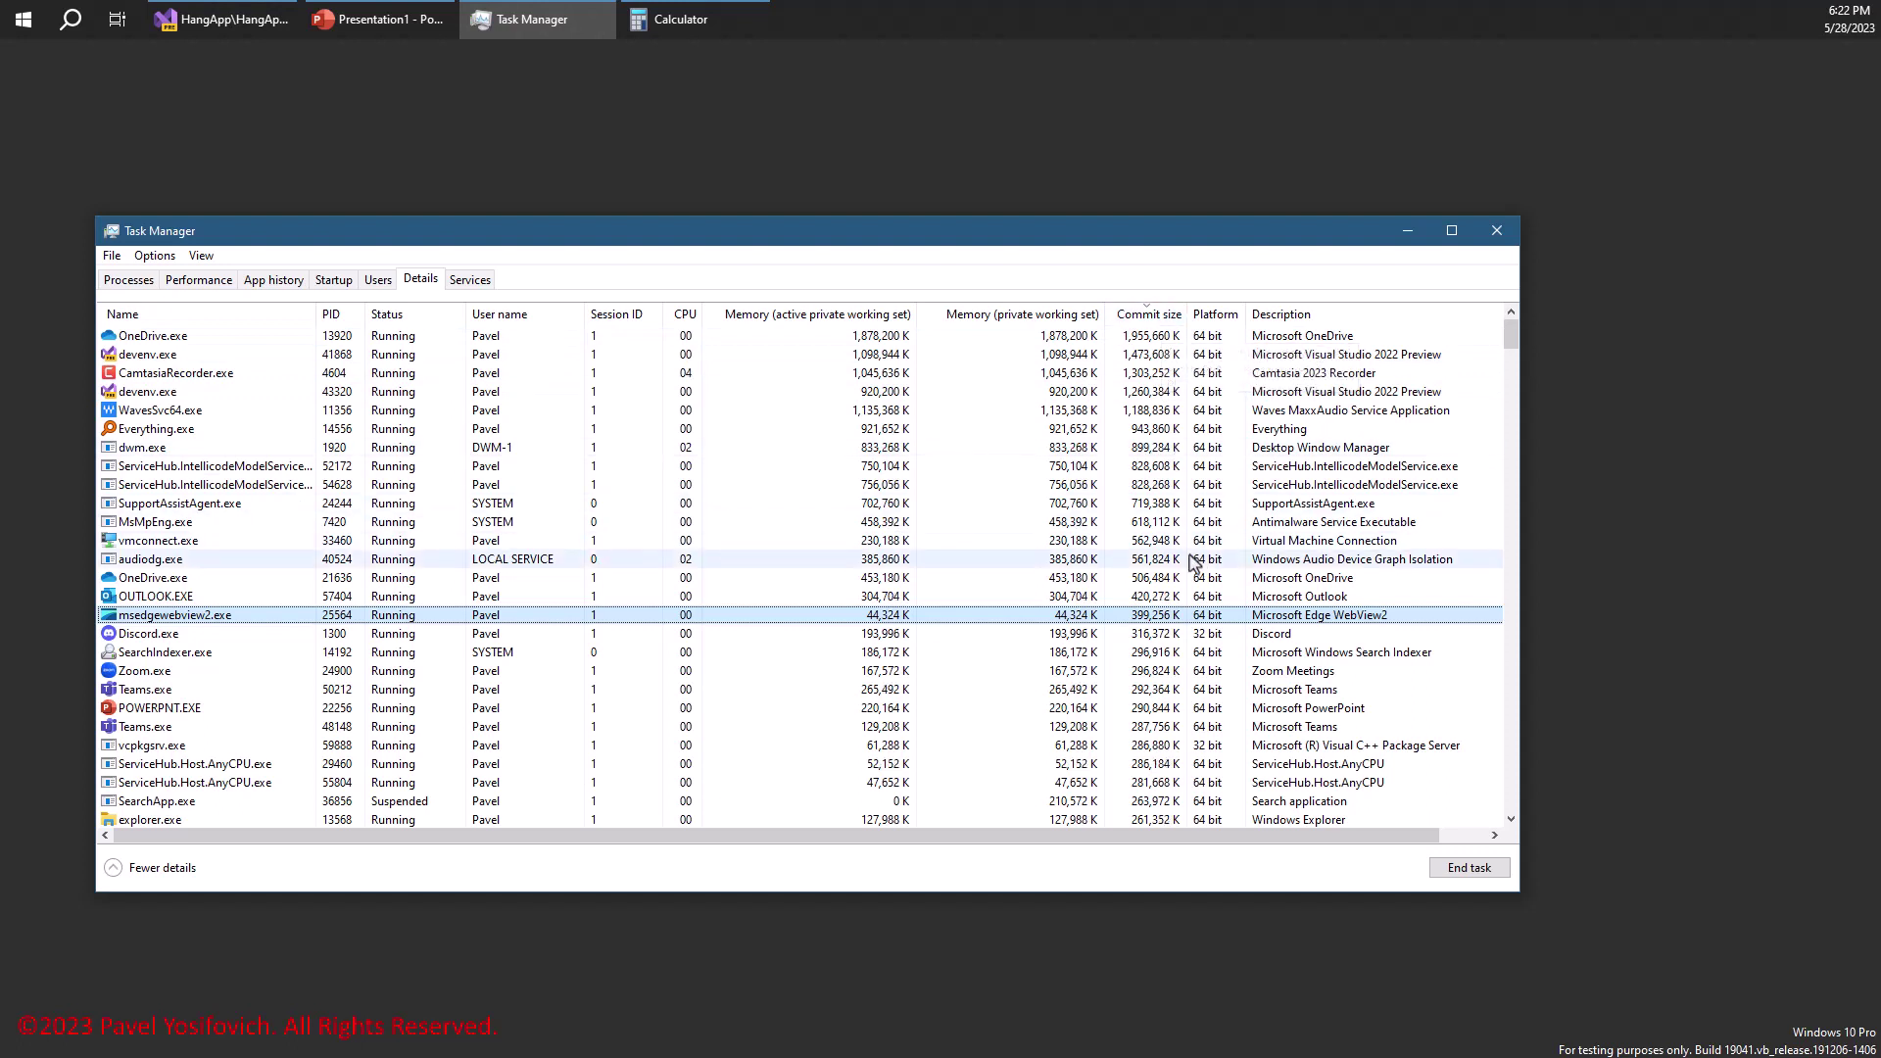
{"action": "mouse_move", "coordinate": [1022, 326]}
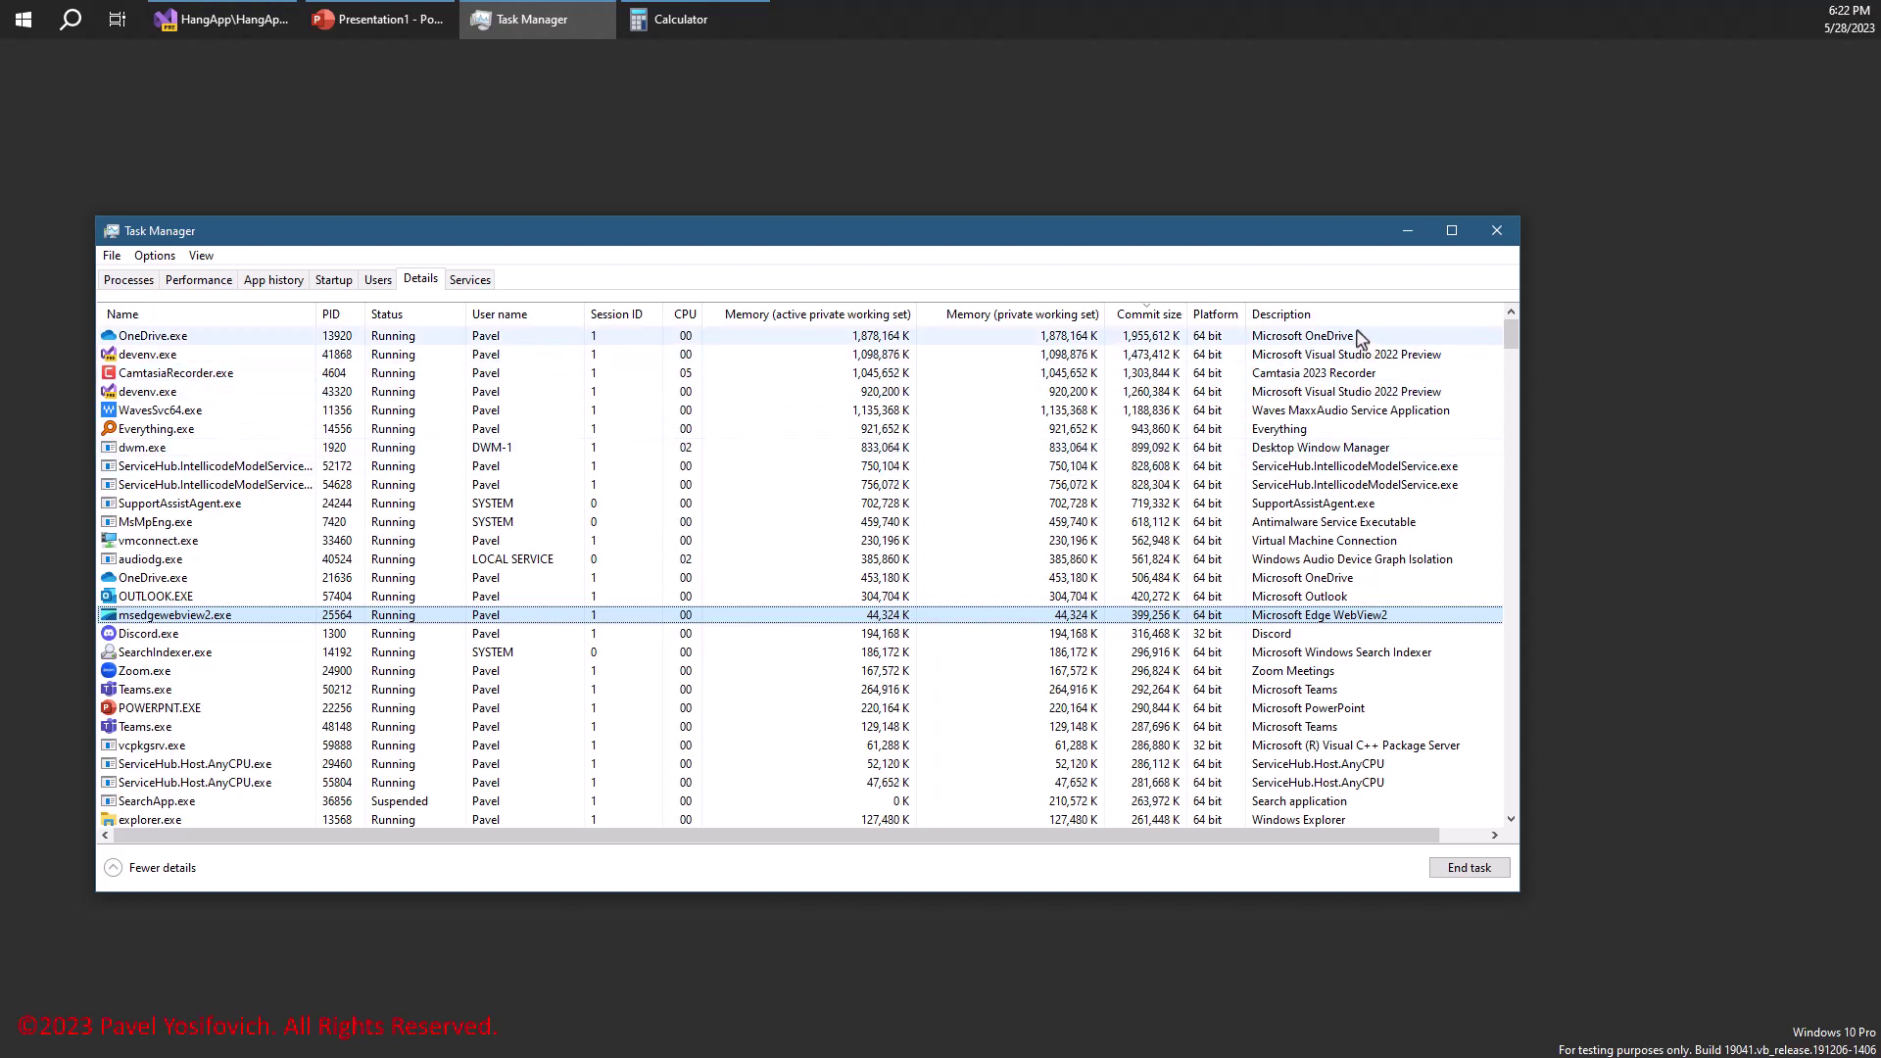
Tick the Threads and Handles columns in Select columns and confirm.
{"action": "right_click", "coordinate": [1294, 324]}
{"action": "left_click", "coordinate": [1350, 353]}
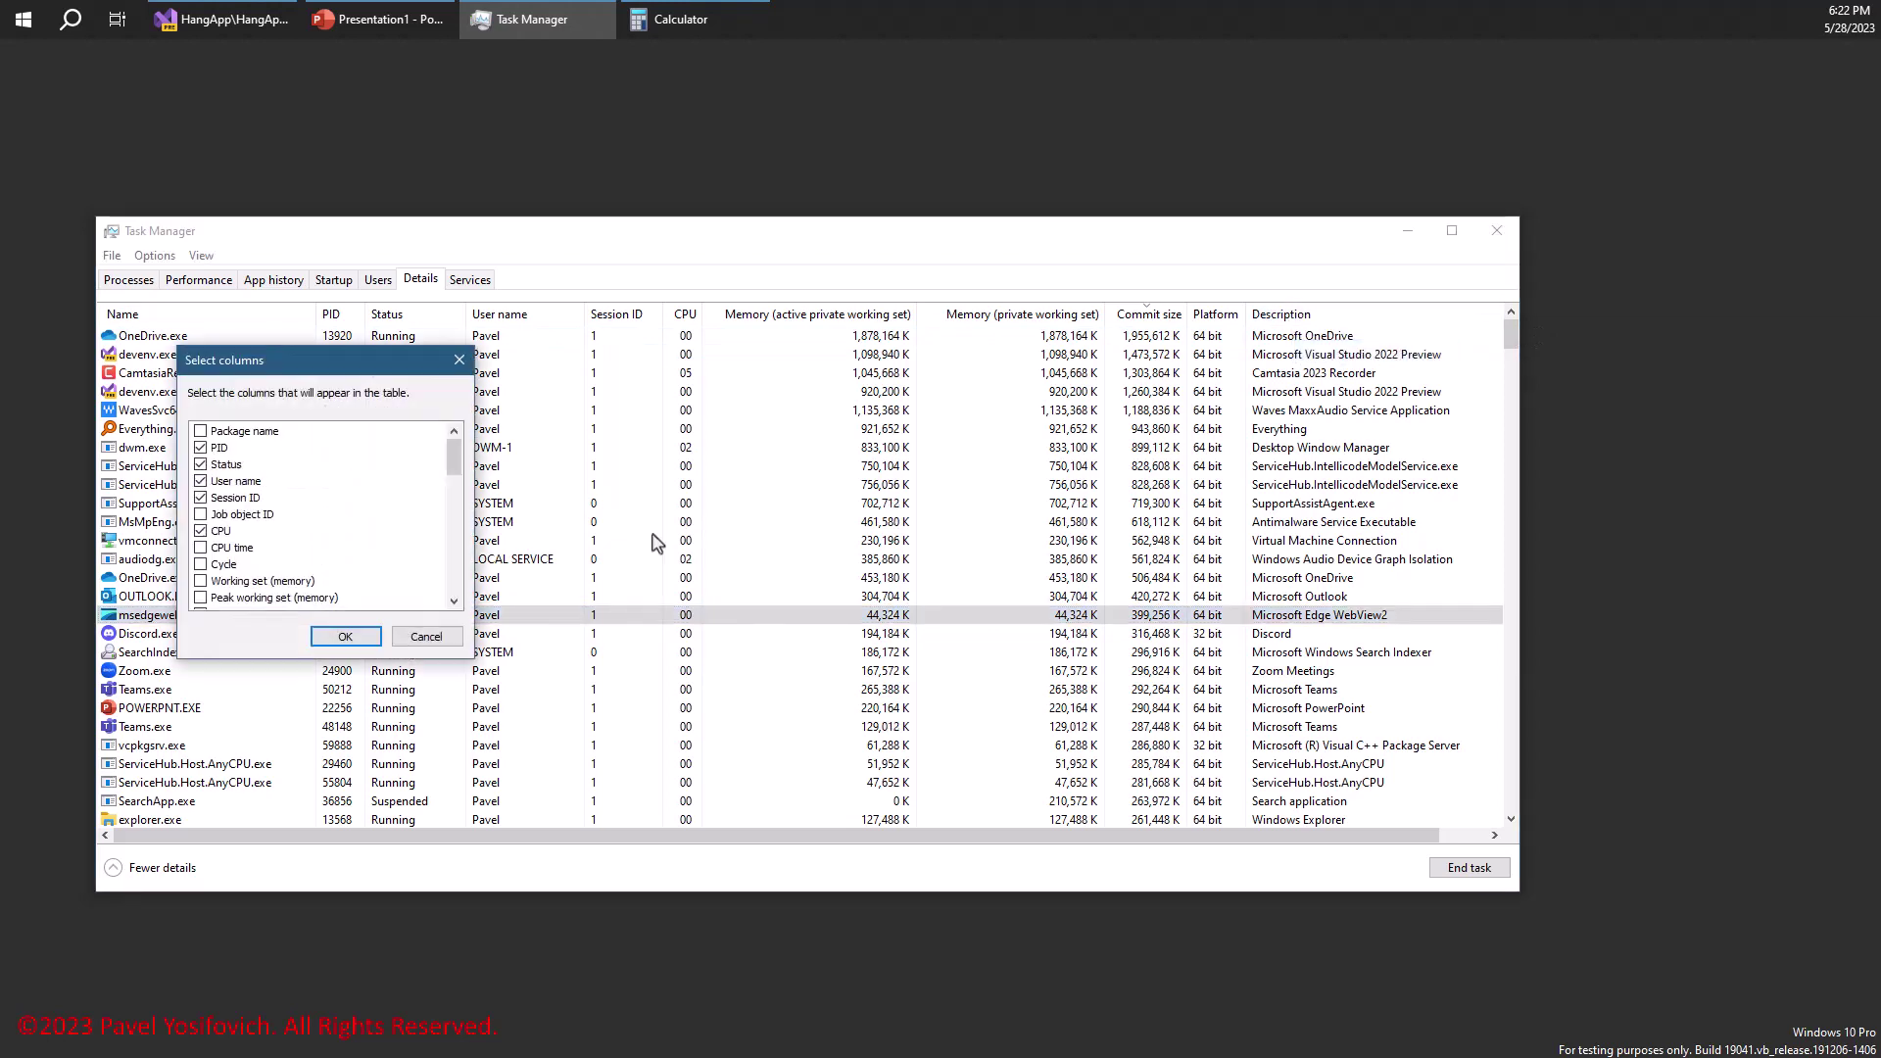
{"action": "scroll", "coordinate": [316, 521], "scroll_direction": "down", "scroll_amount": 3}
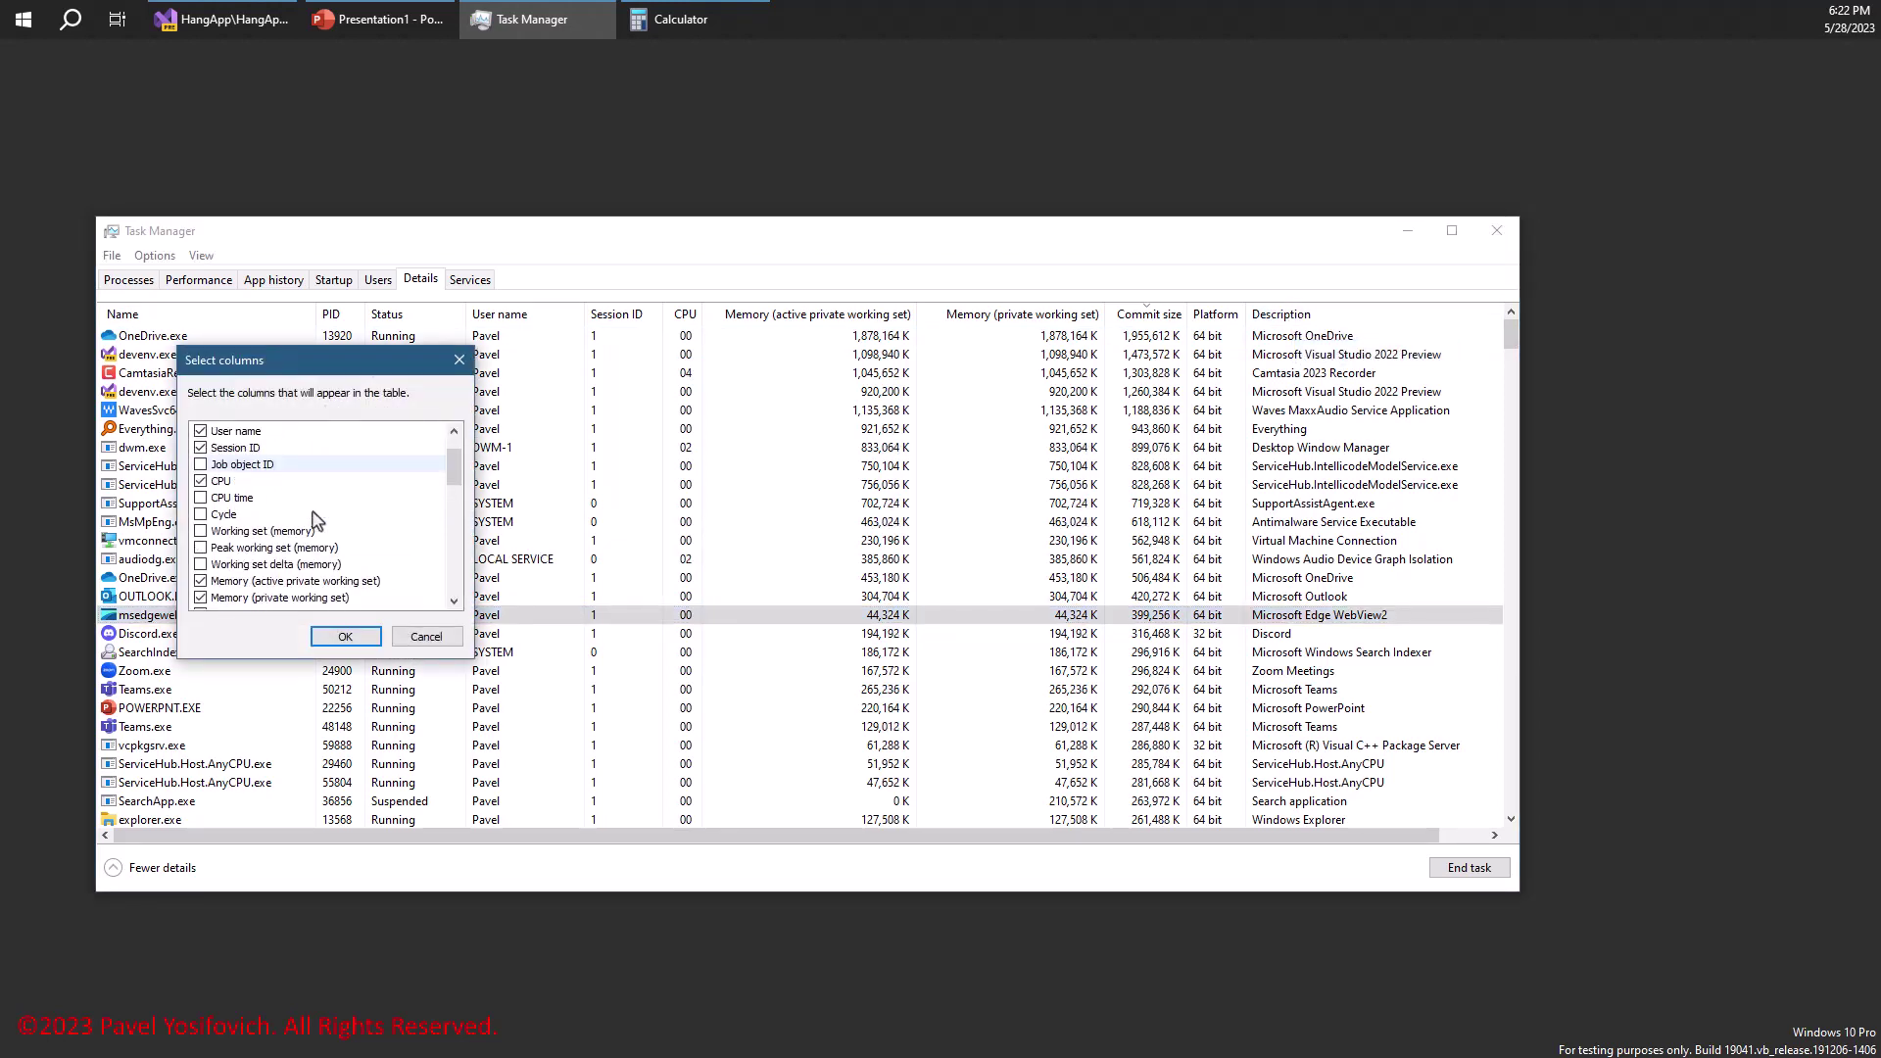
{"action": "scroll", "coordinate": [315, 519], "scroll_direction": "down", "scroll_amount": 2}
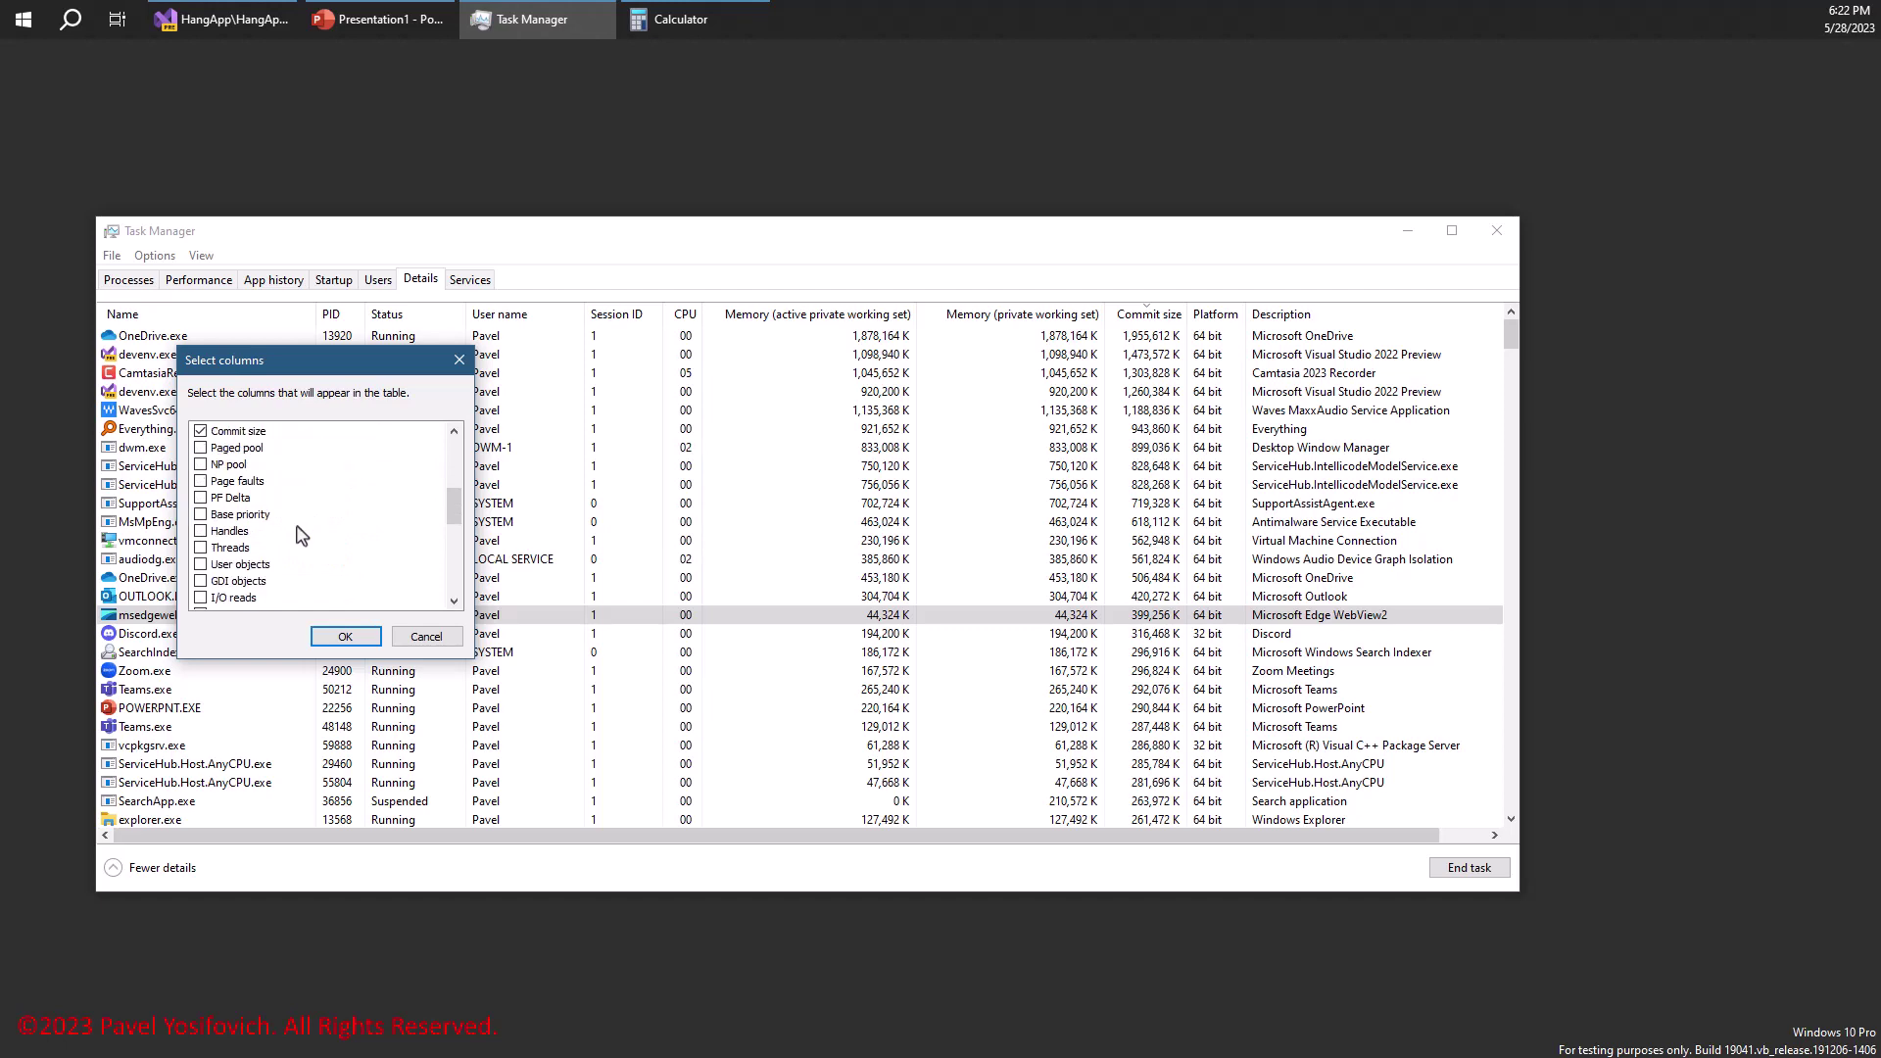
{"action": "left_click", "coordinate": [201, 548]}
{"action": "left_click", "coordinate": [200, 531]}
{"action": "left_click", "coordinate": [343, 637]}
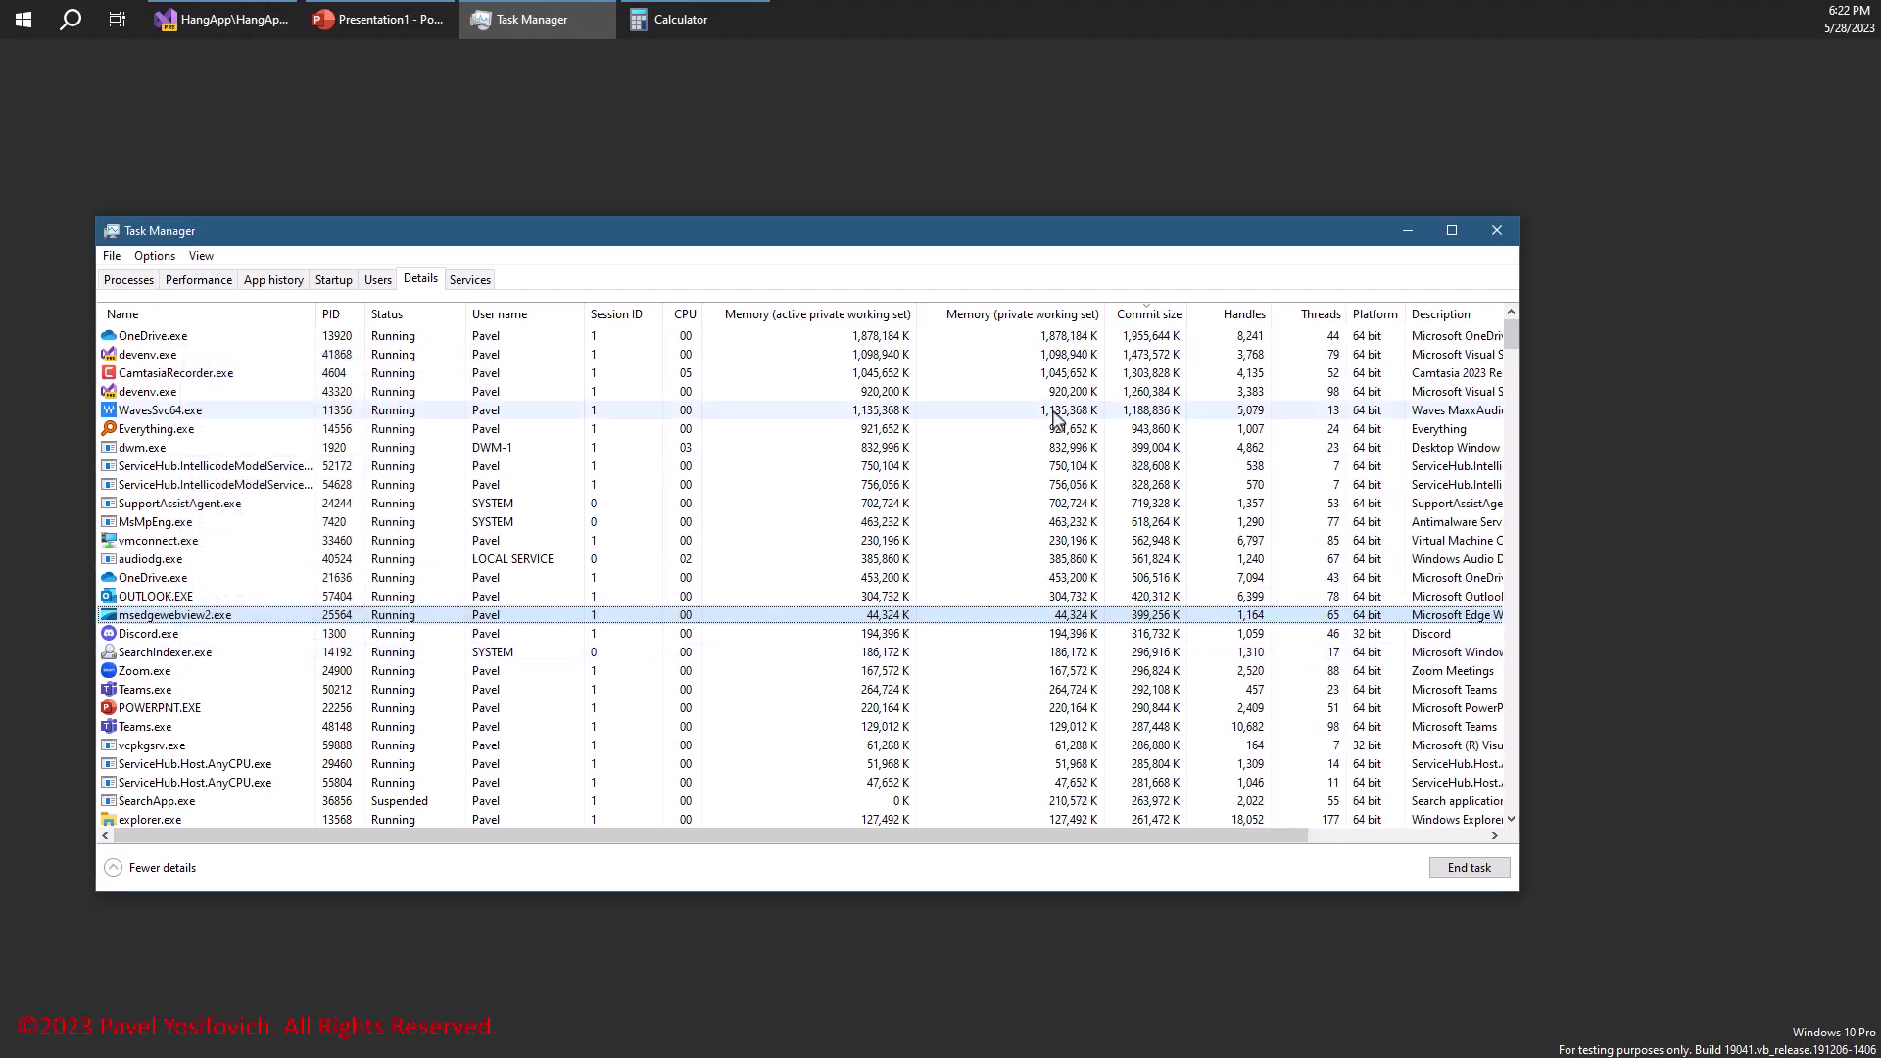
Sort by Threads descending and compare System, explorer.exe, Dell TechHub and Teams.exe.
{"action": "left_click", "coordinate": [1322, 321]}
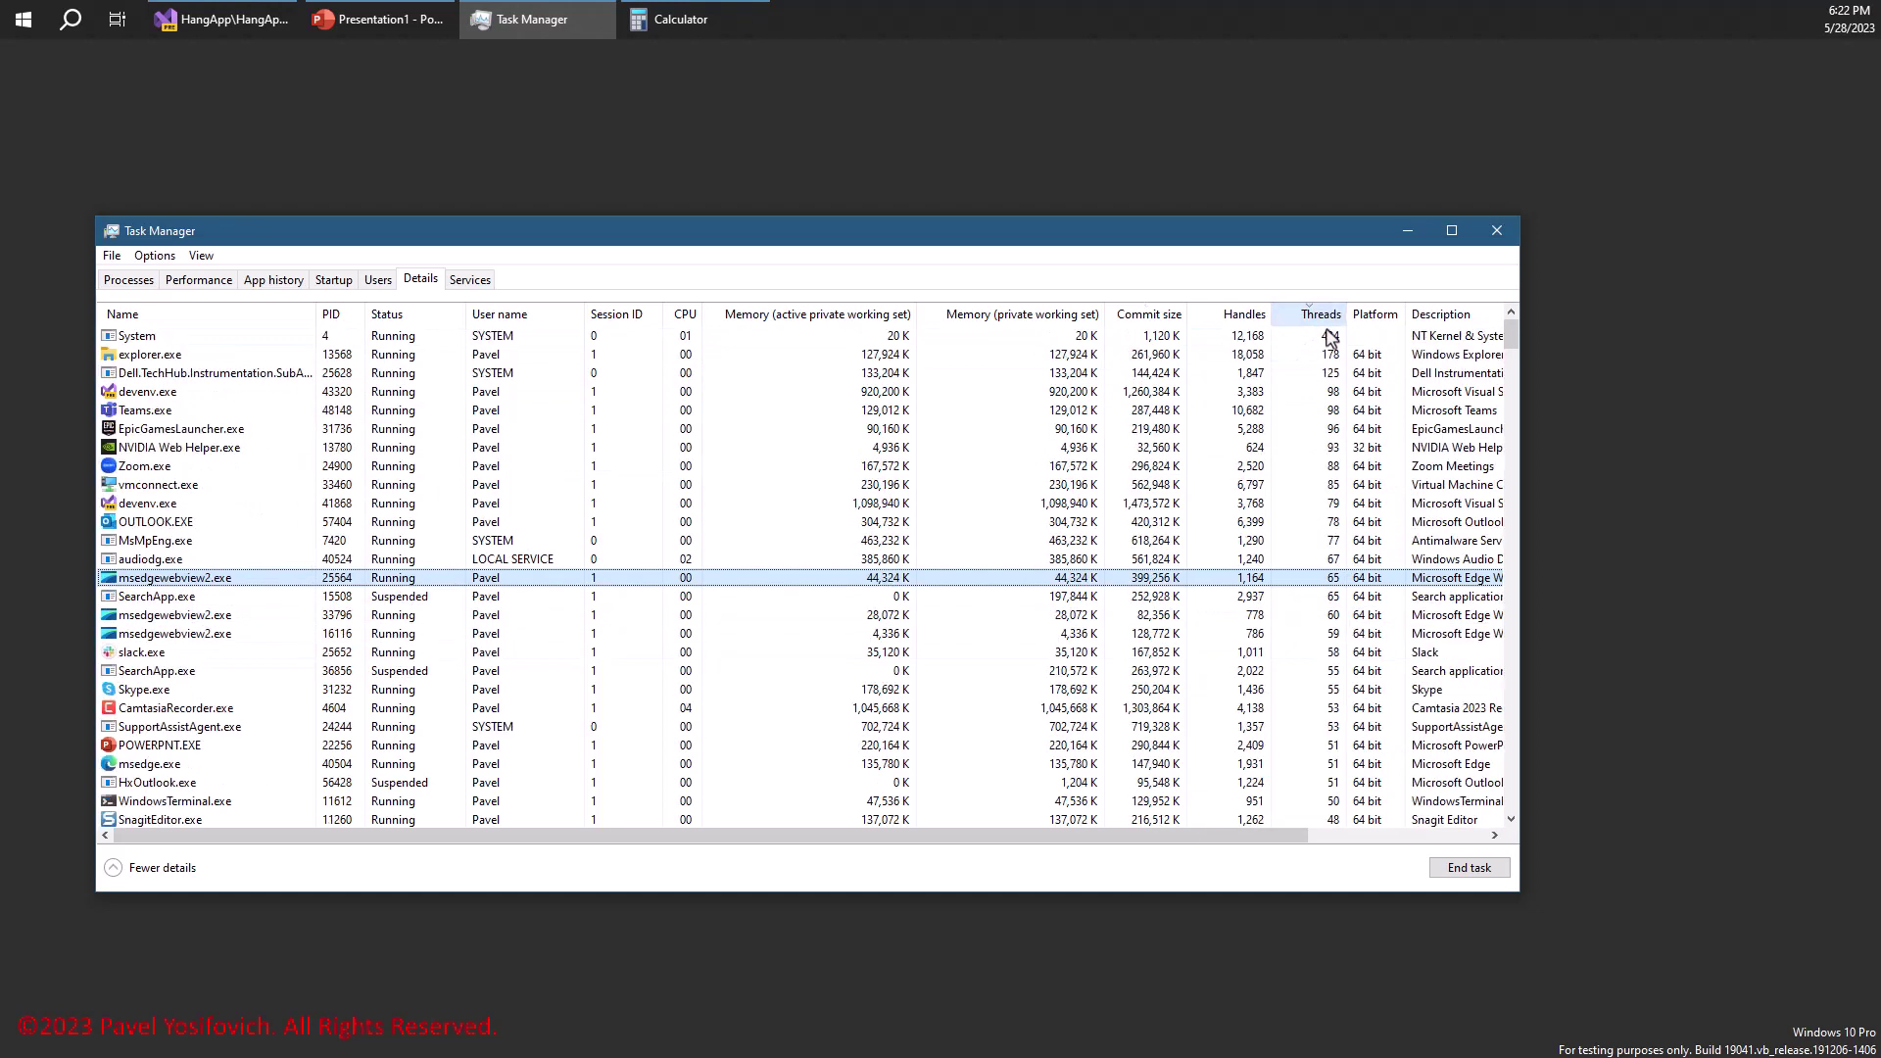
{"action": "left_click", "coordinate": [1328, 338]}
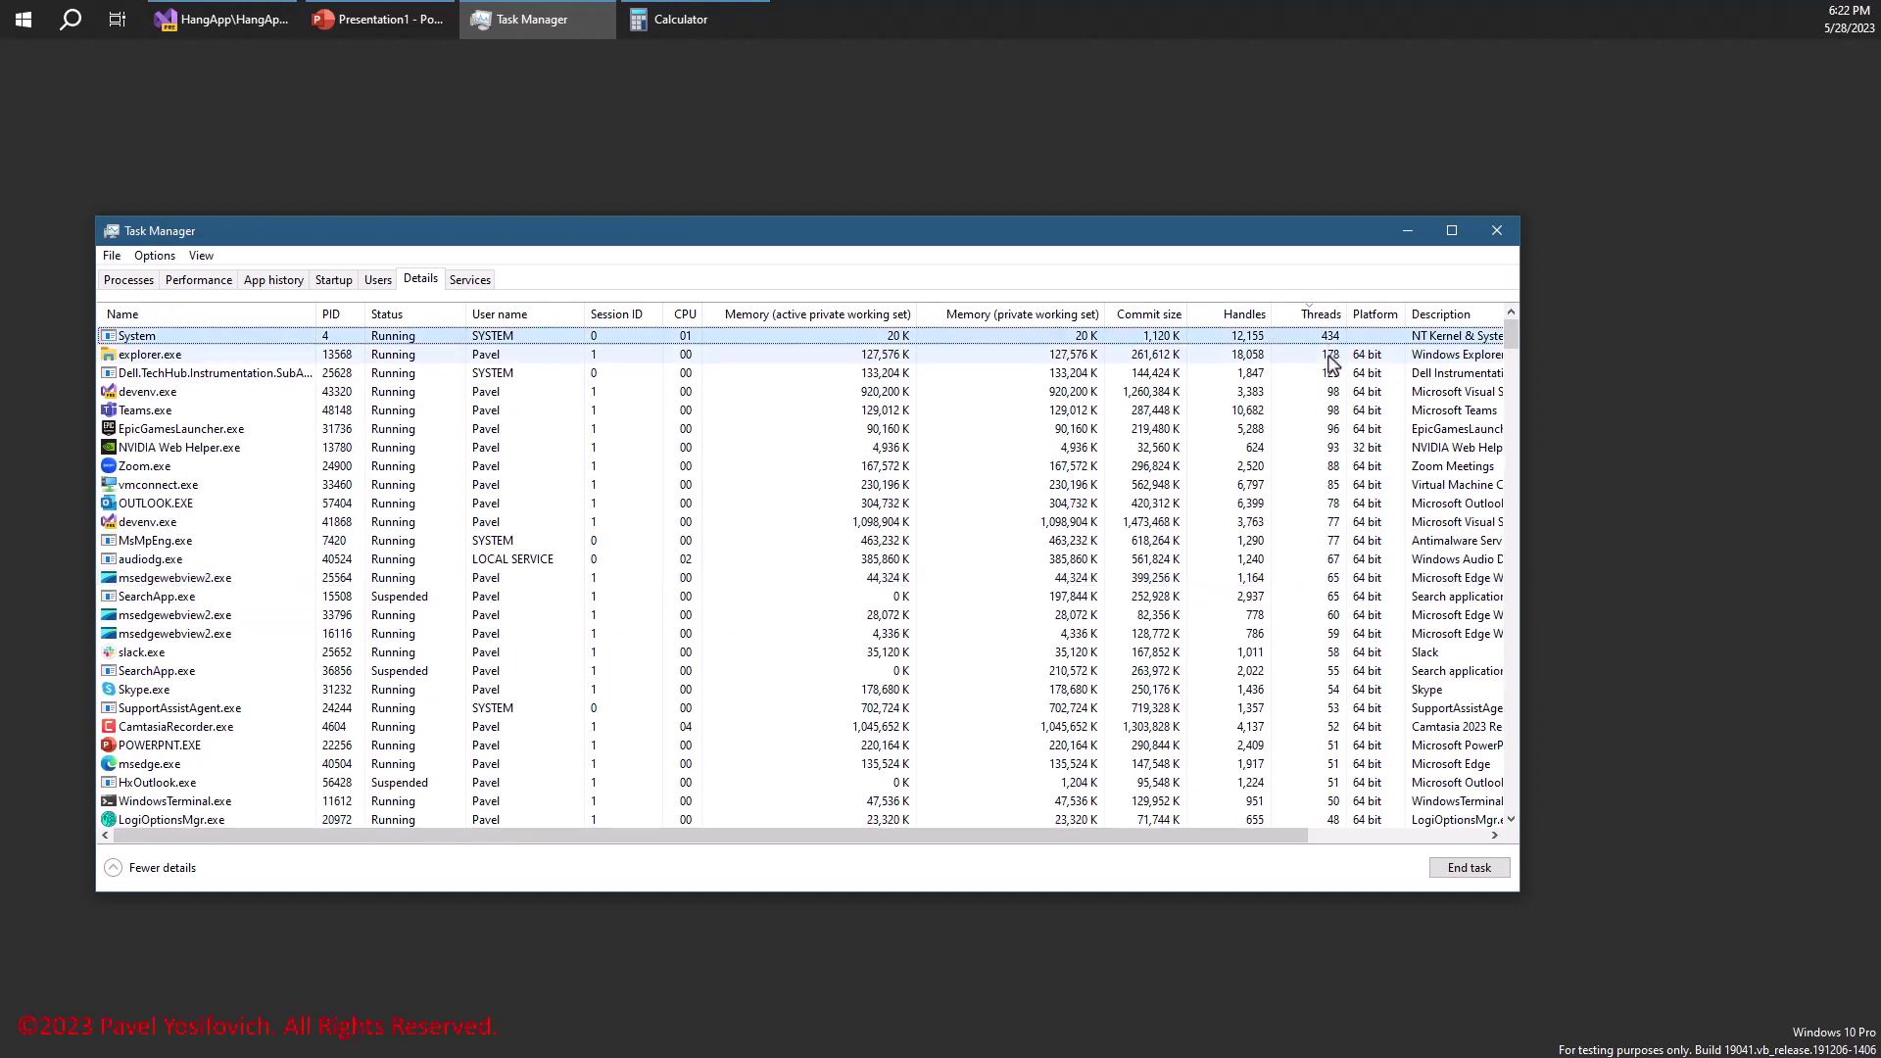
{"action": "left_click", "coordinate": [1329, 354]}
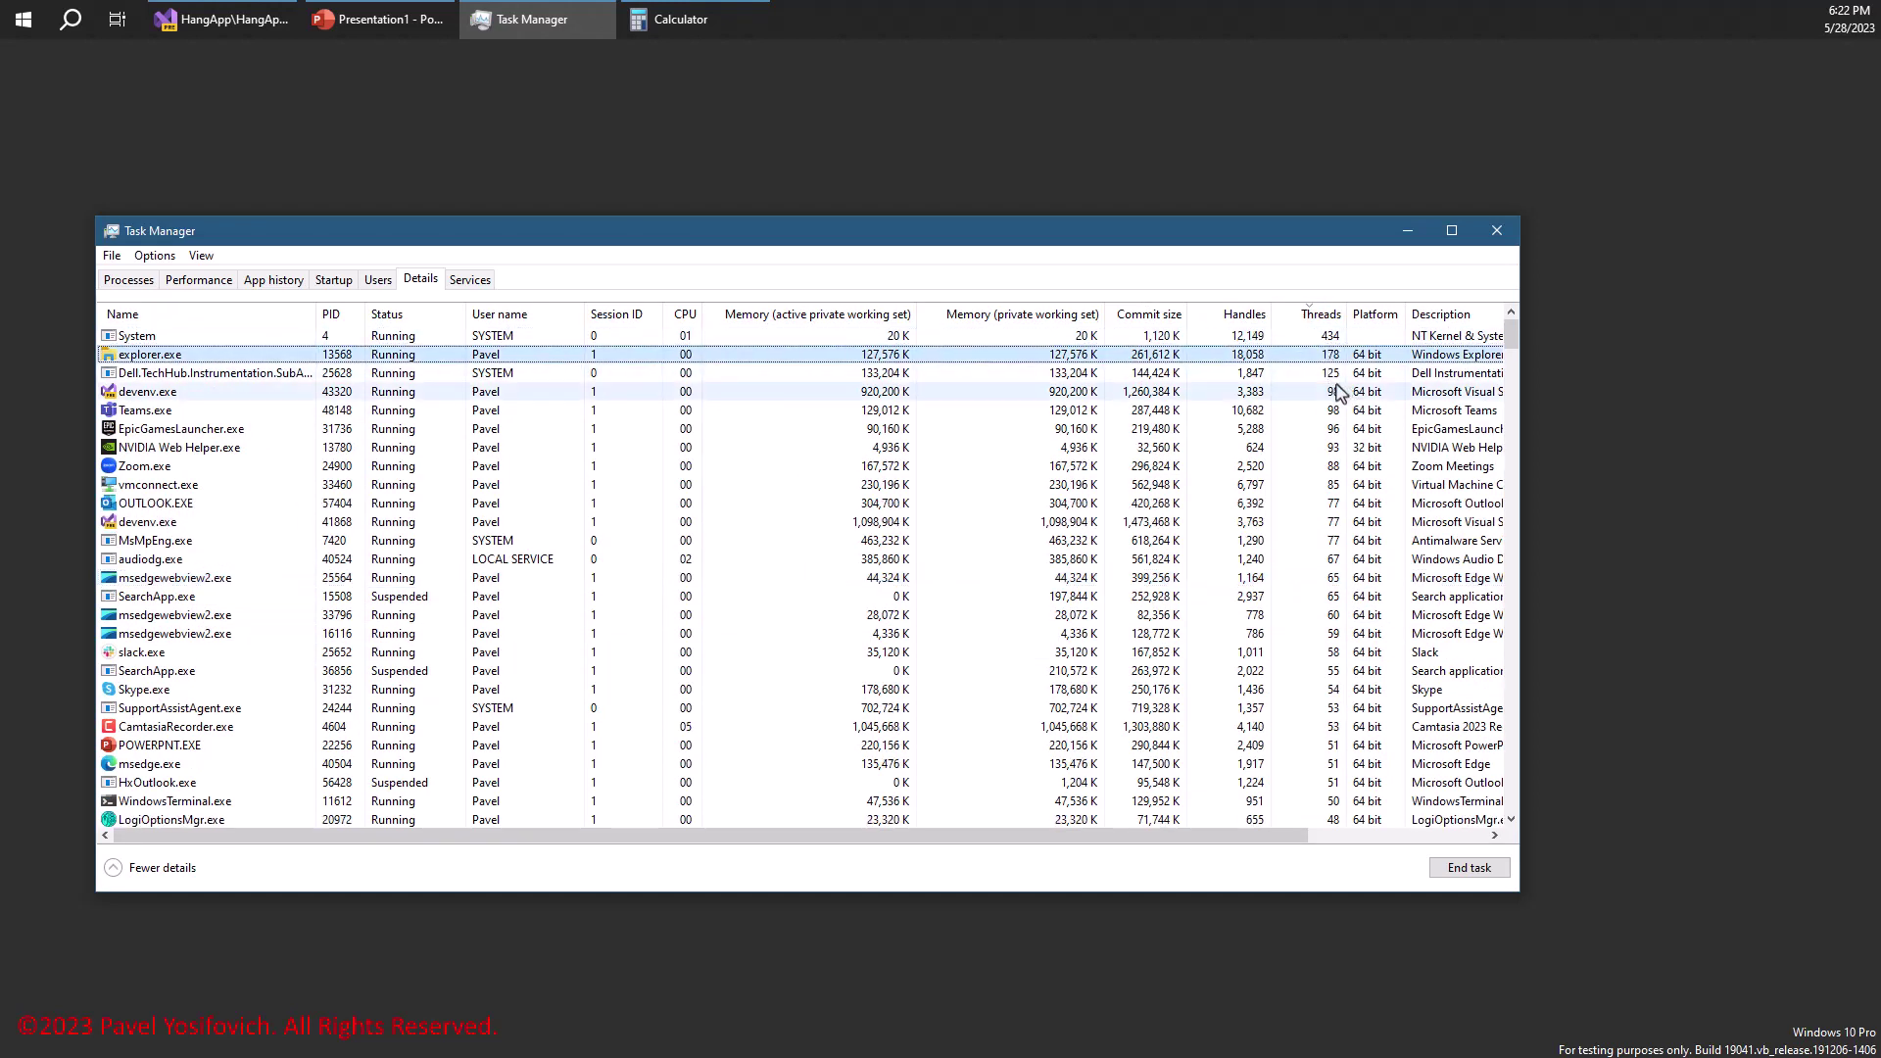
{"action": "left_click", "coordinate": [1334, 375]}
{"action": "left_click", "coordinate": [1336, 410]}
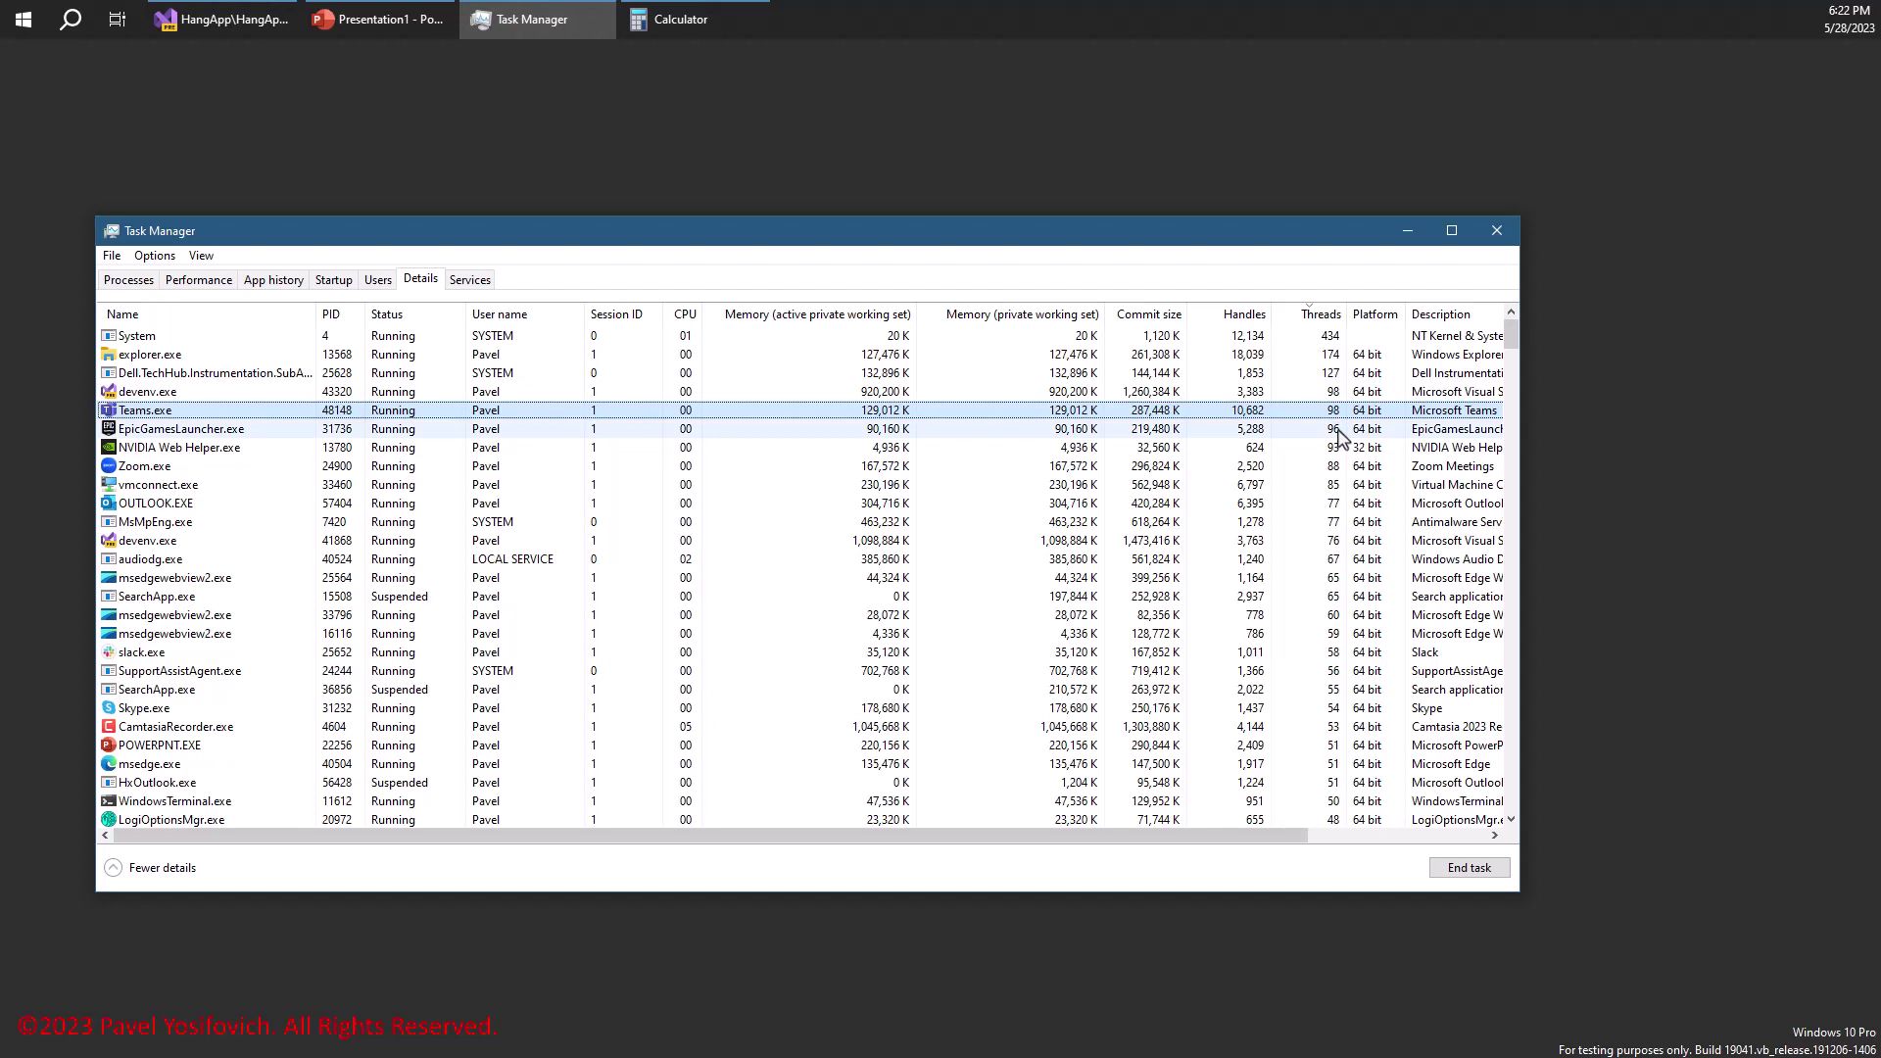
{"action": "left_click", "coordinate": [281, 373]}
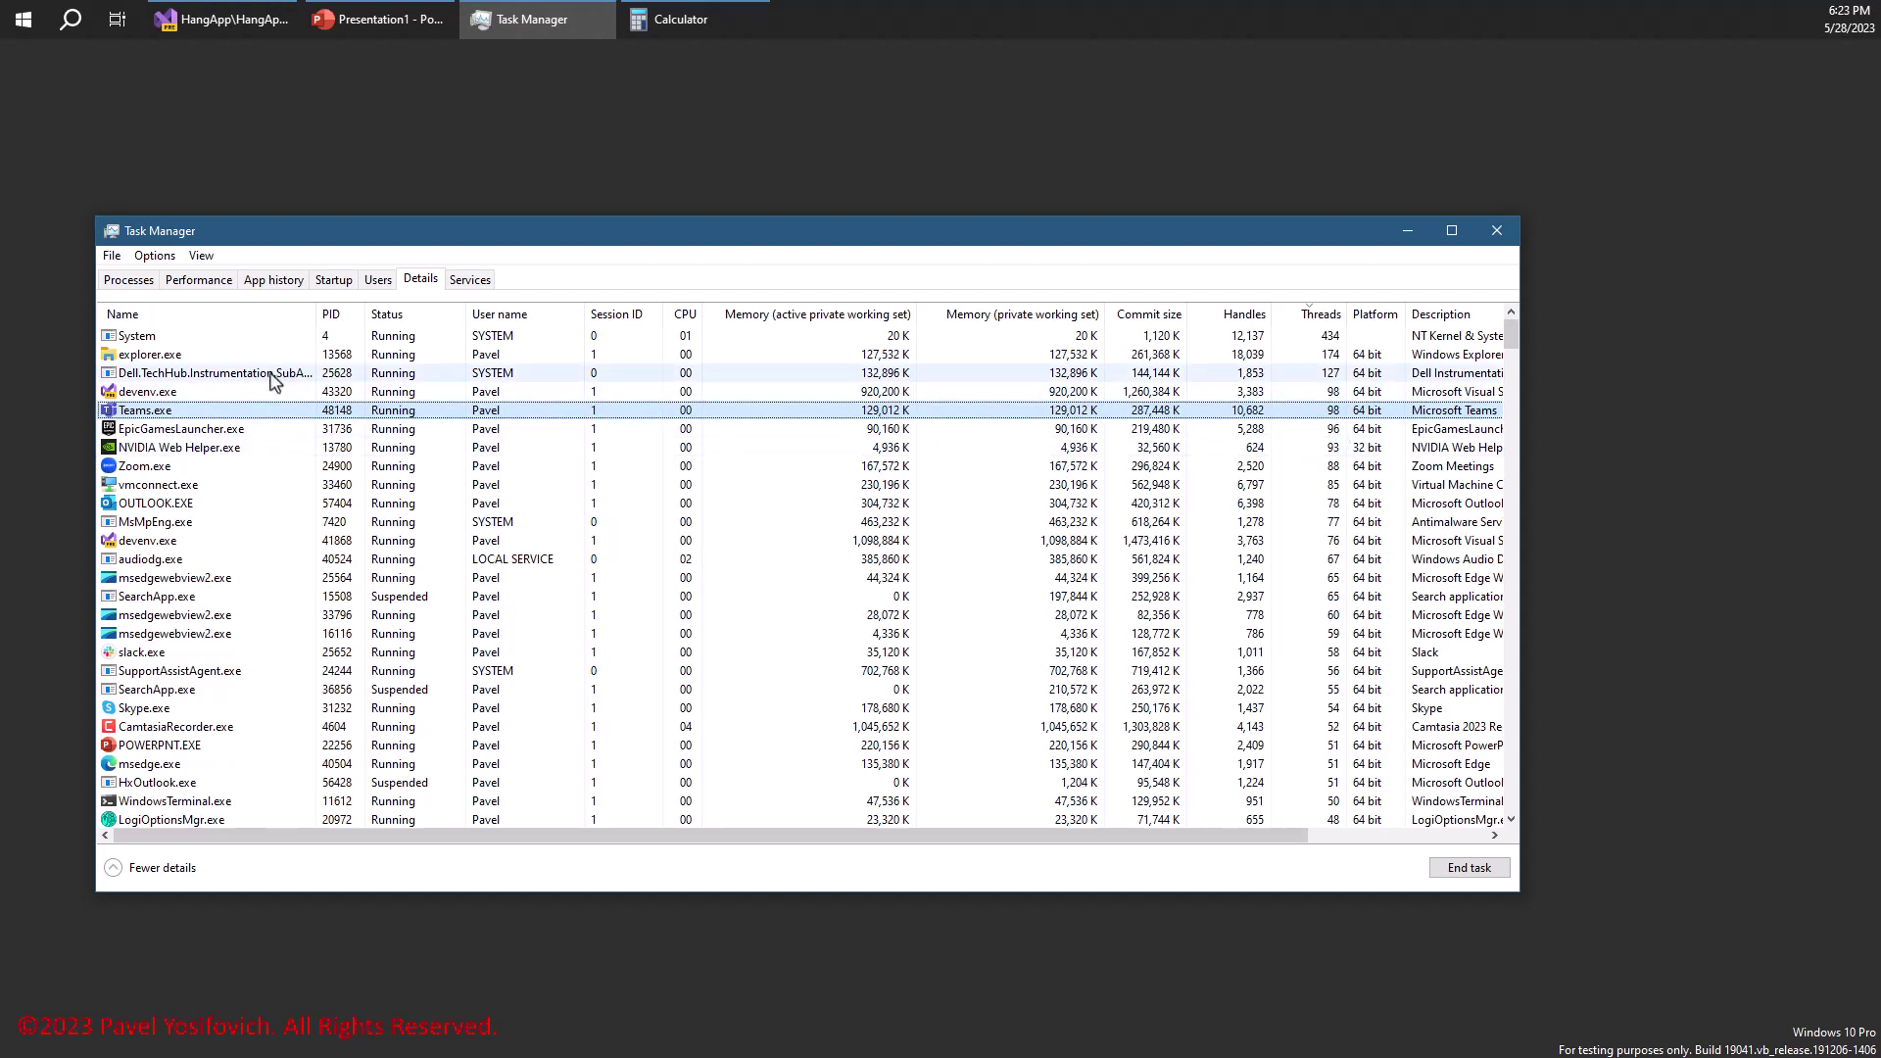
{"action": "left_click", "coordinate": [279, 354]}
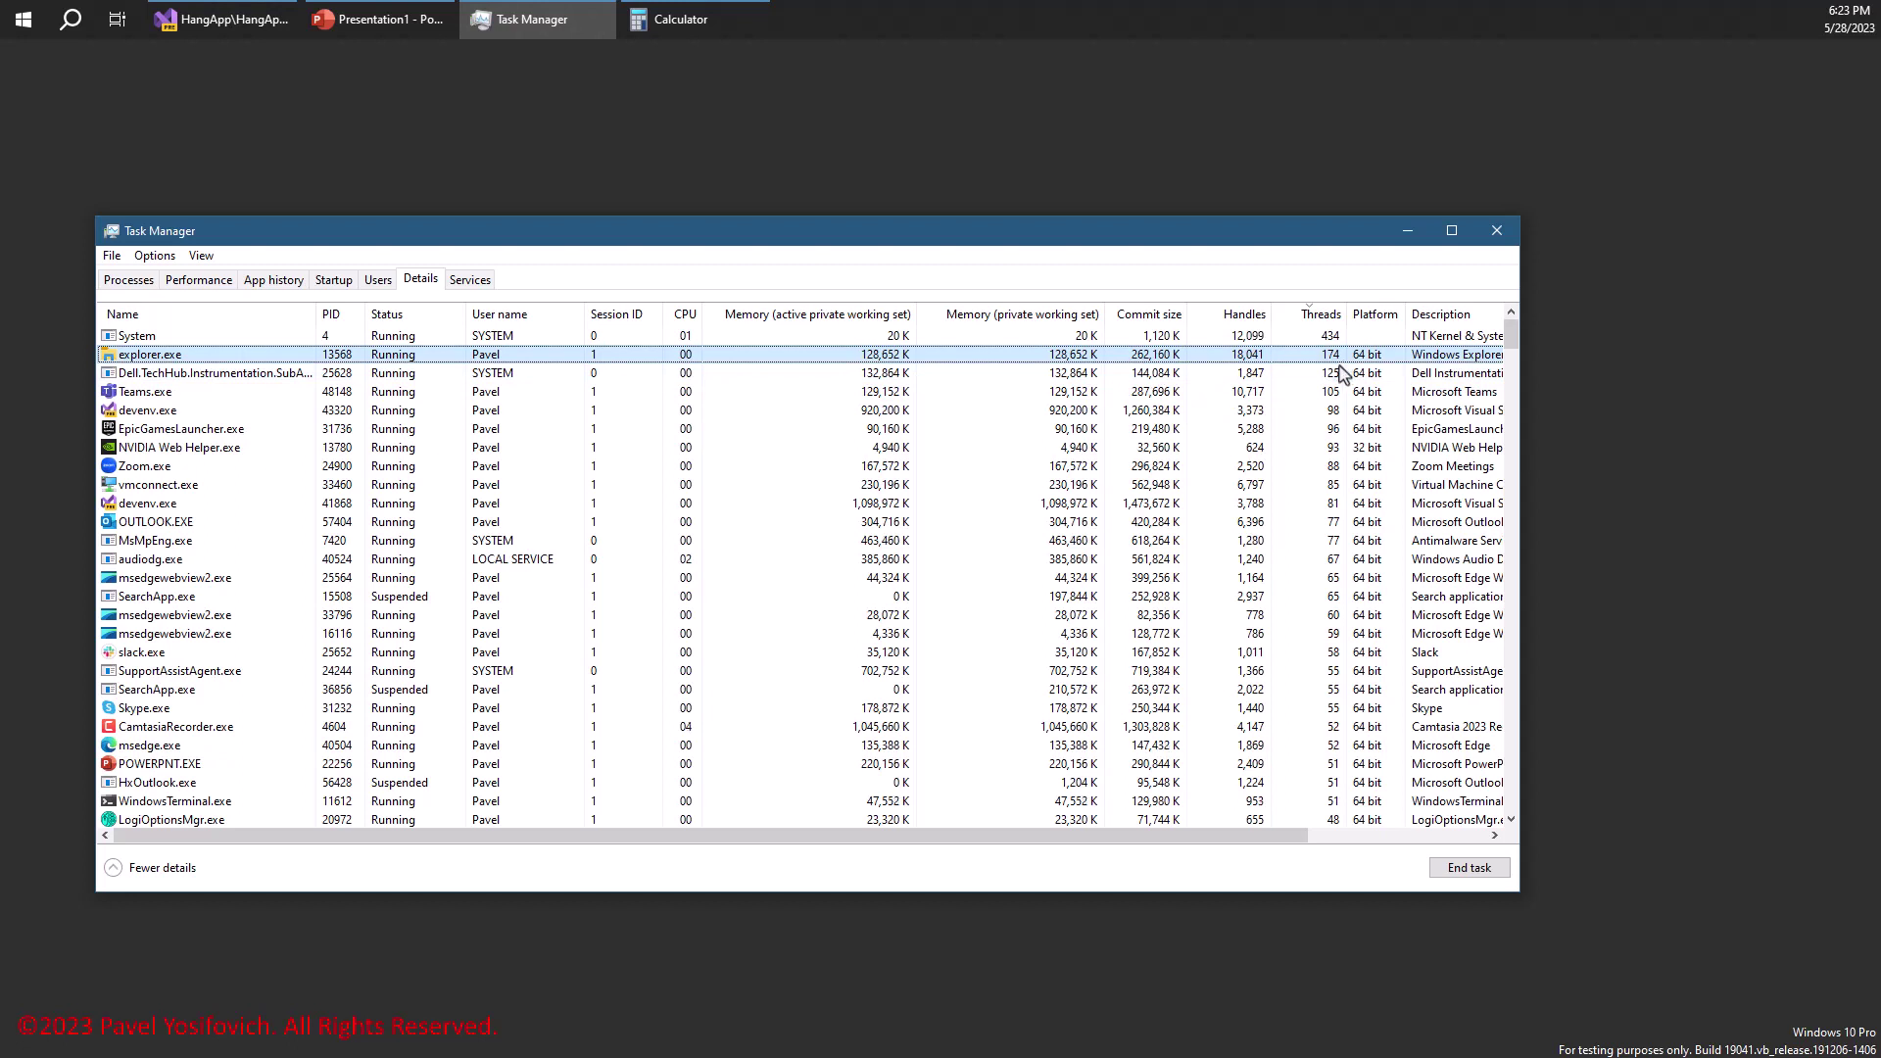
{"action": "left_click", "coordinate": [1339, 343]}
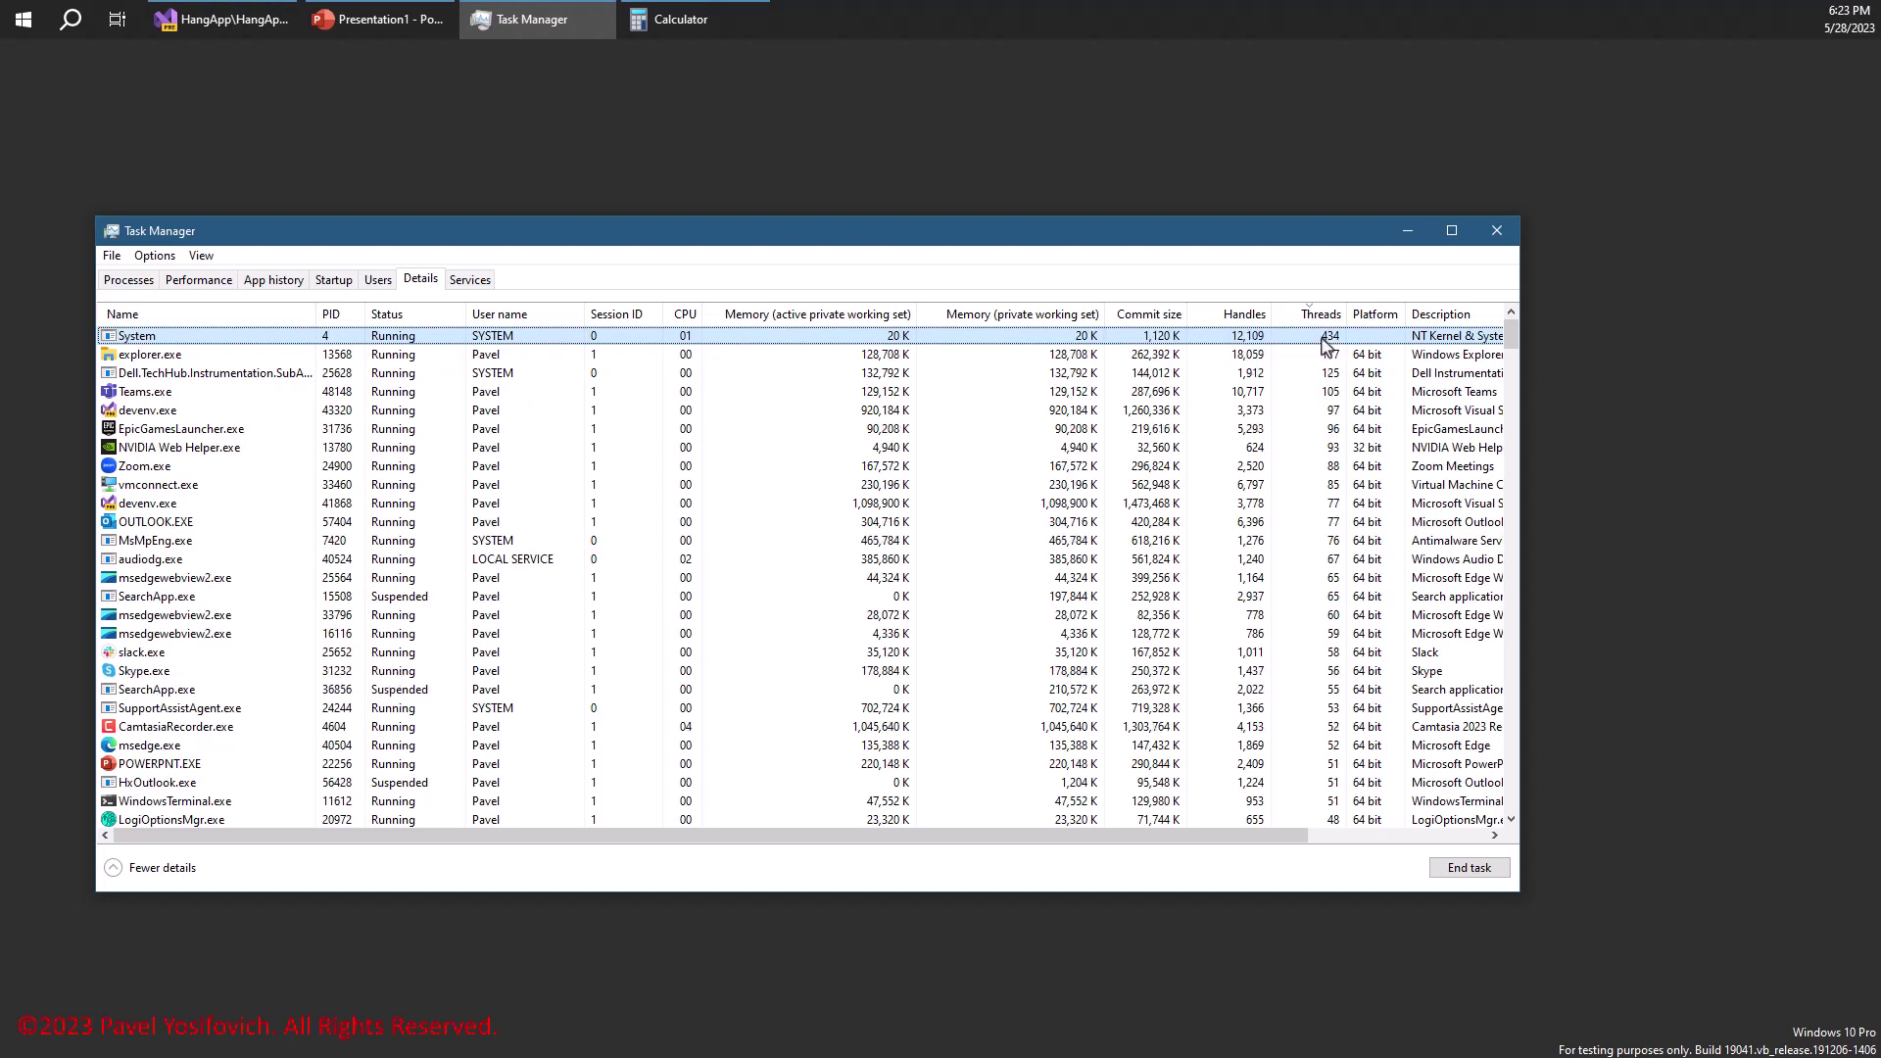
Inspect lower rows: Teams.exe, MsMpEng.exe, msedgewebview2.exe, devenv.exe and suspended HxOutlook.exe.
{"action": "left_click", "coordinate": [1330, 391]}
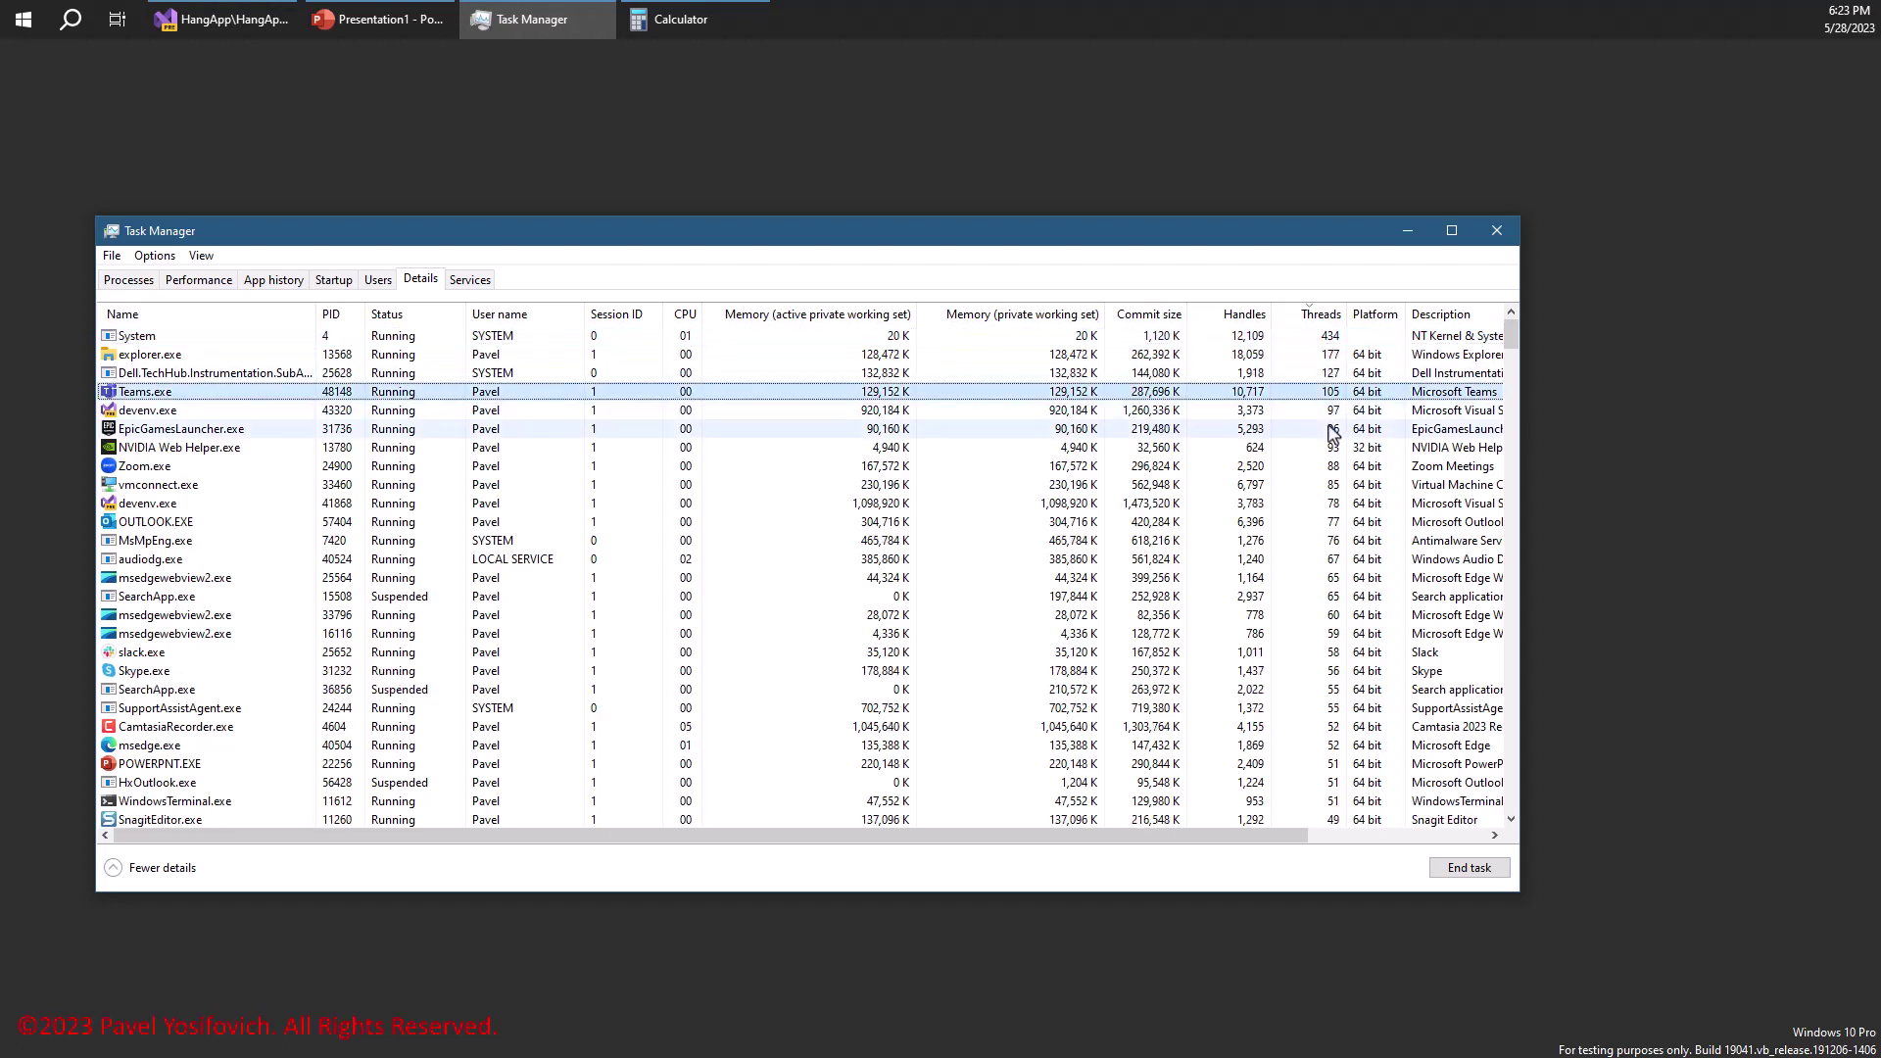
{"action": "left_click_drag", "start_coordinate": [1332, 432], "coordinate": [1330, 558]}
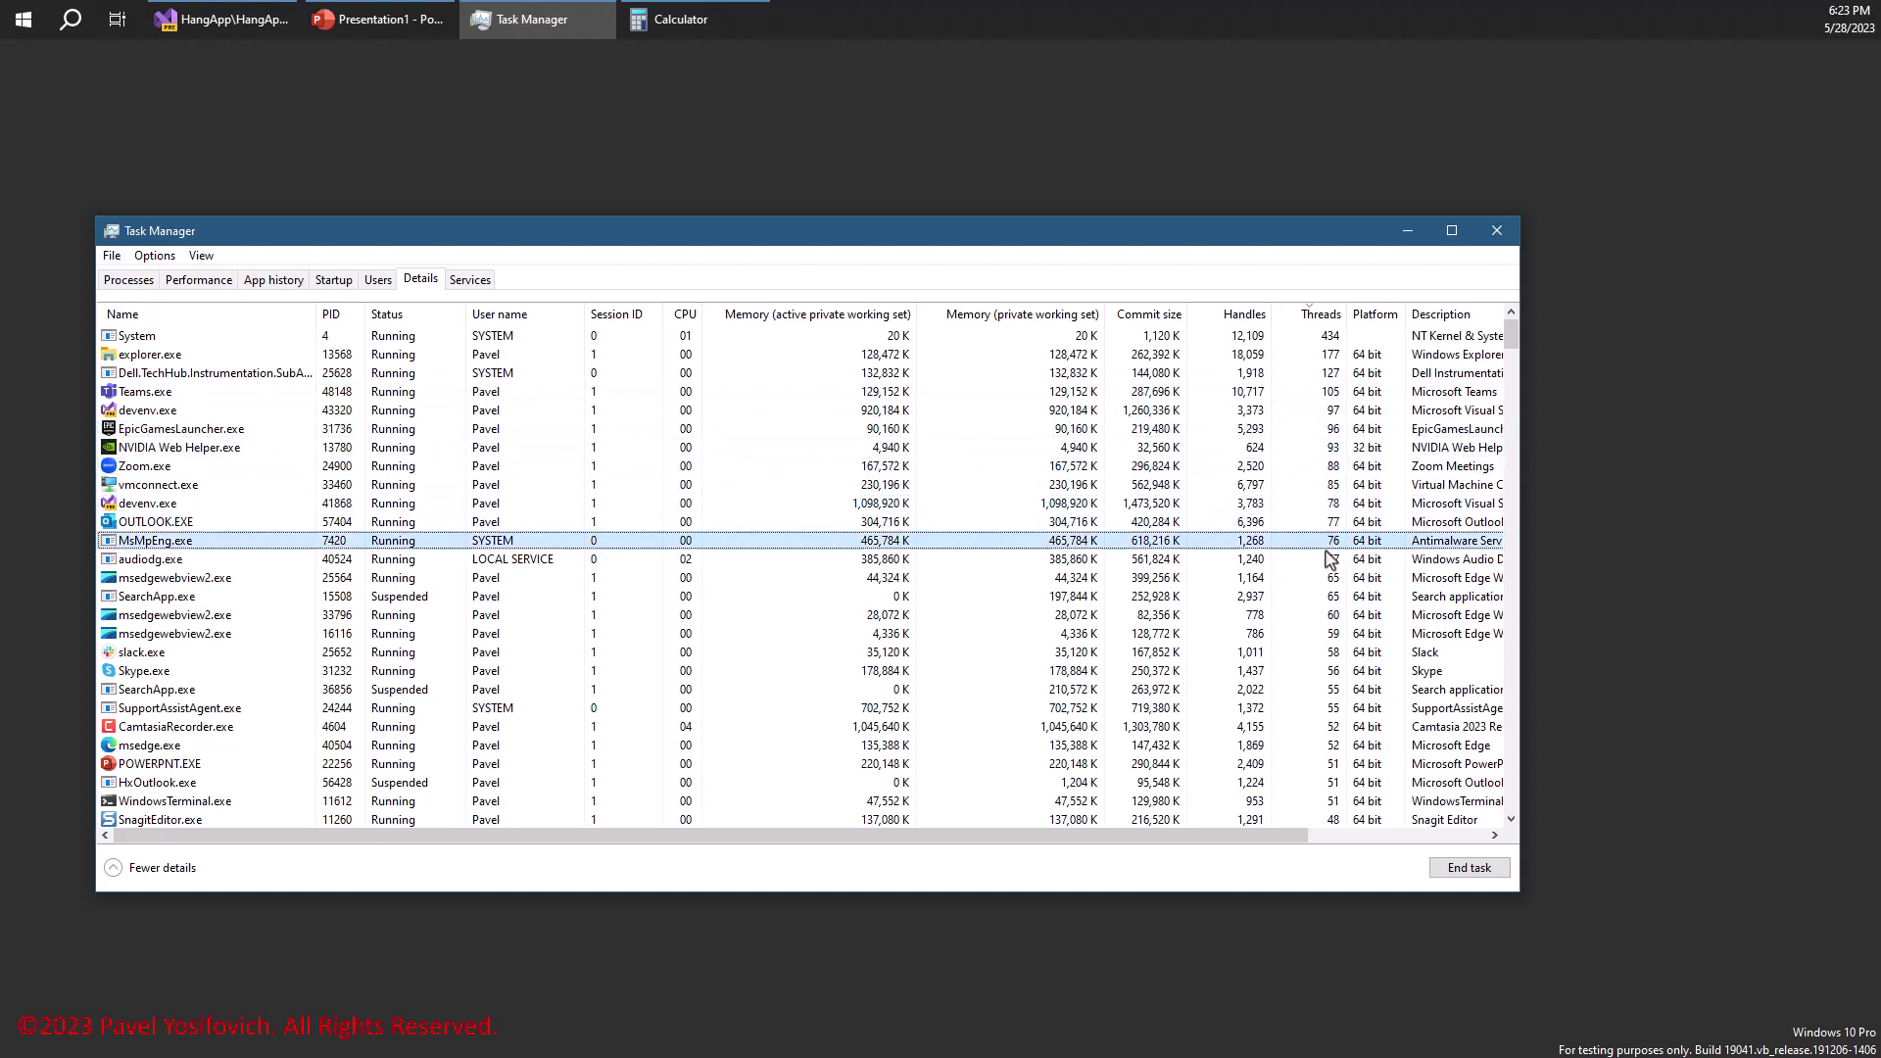
{"action": "key", "text": "Down"}
{"action": "key", "text": "Down"}
{"action": "key", "text": "Down"}
{"action": "key", "text": "Down"}
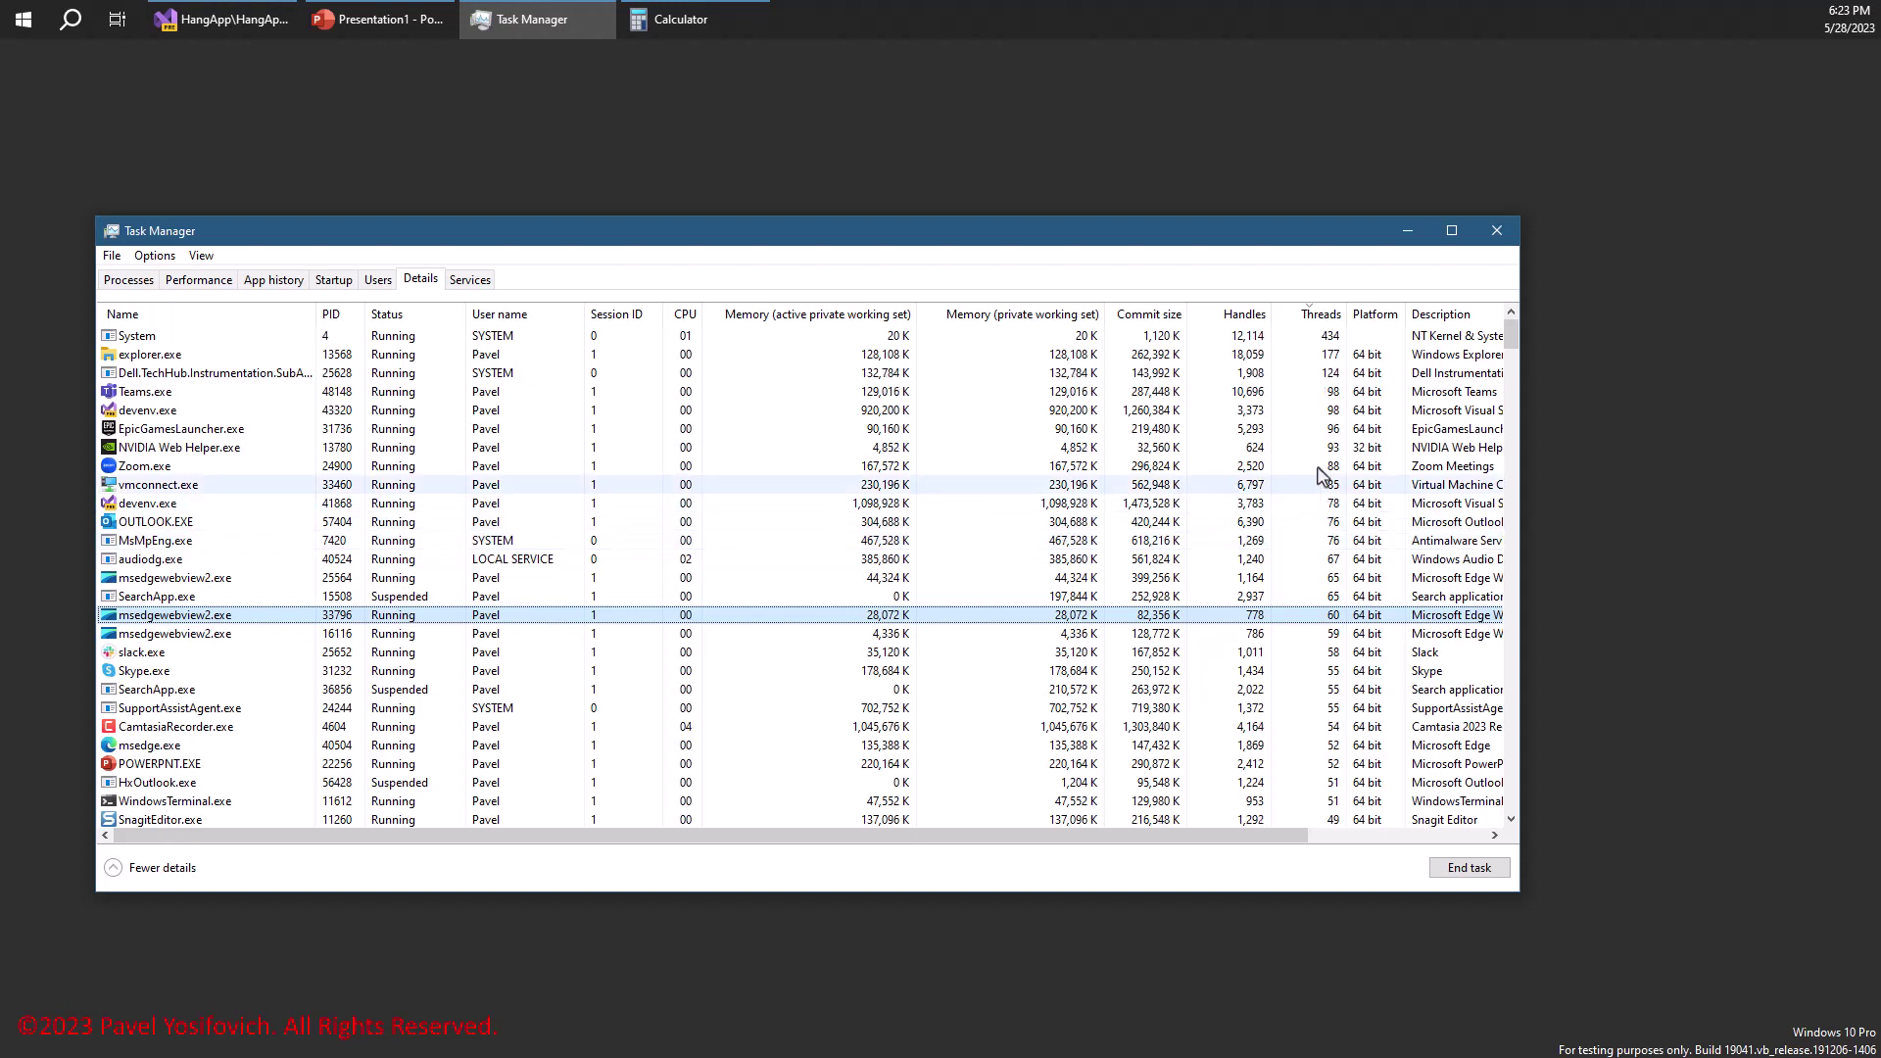
{"action": "left_click", "coordinate": [1327, 503]}
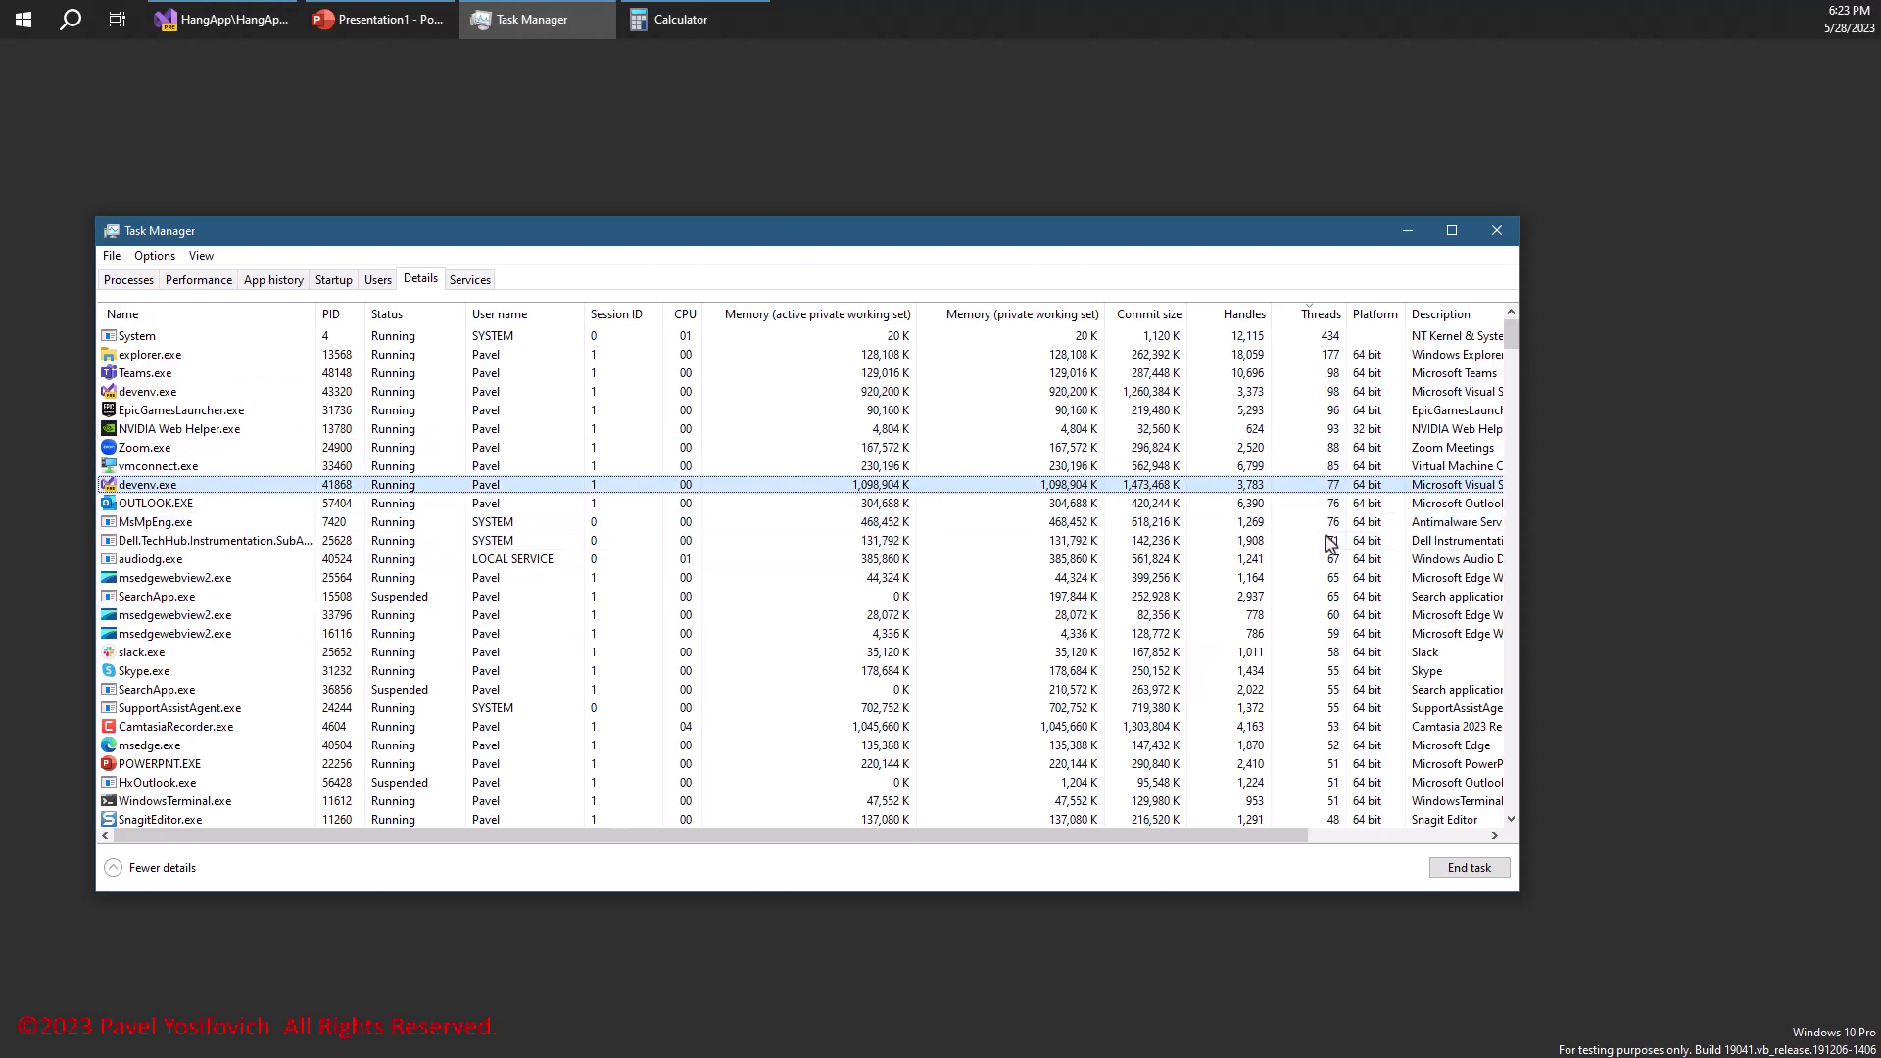
{"action": "scroll", "coordinate": [1329, 542], "scroll_direction": "down", "scroll_amount": 4}
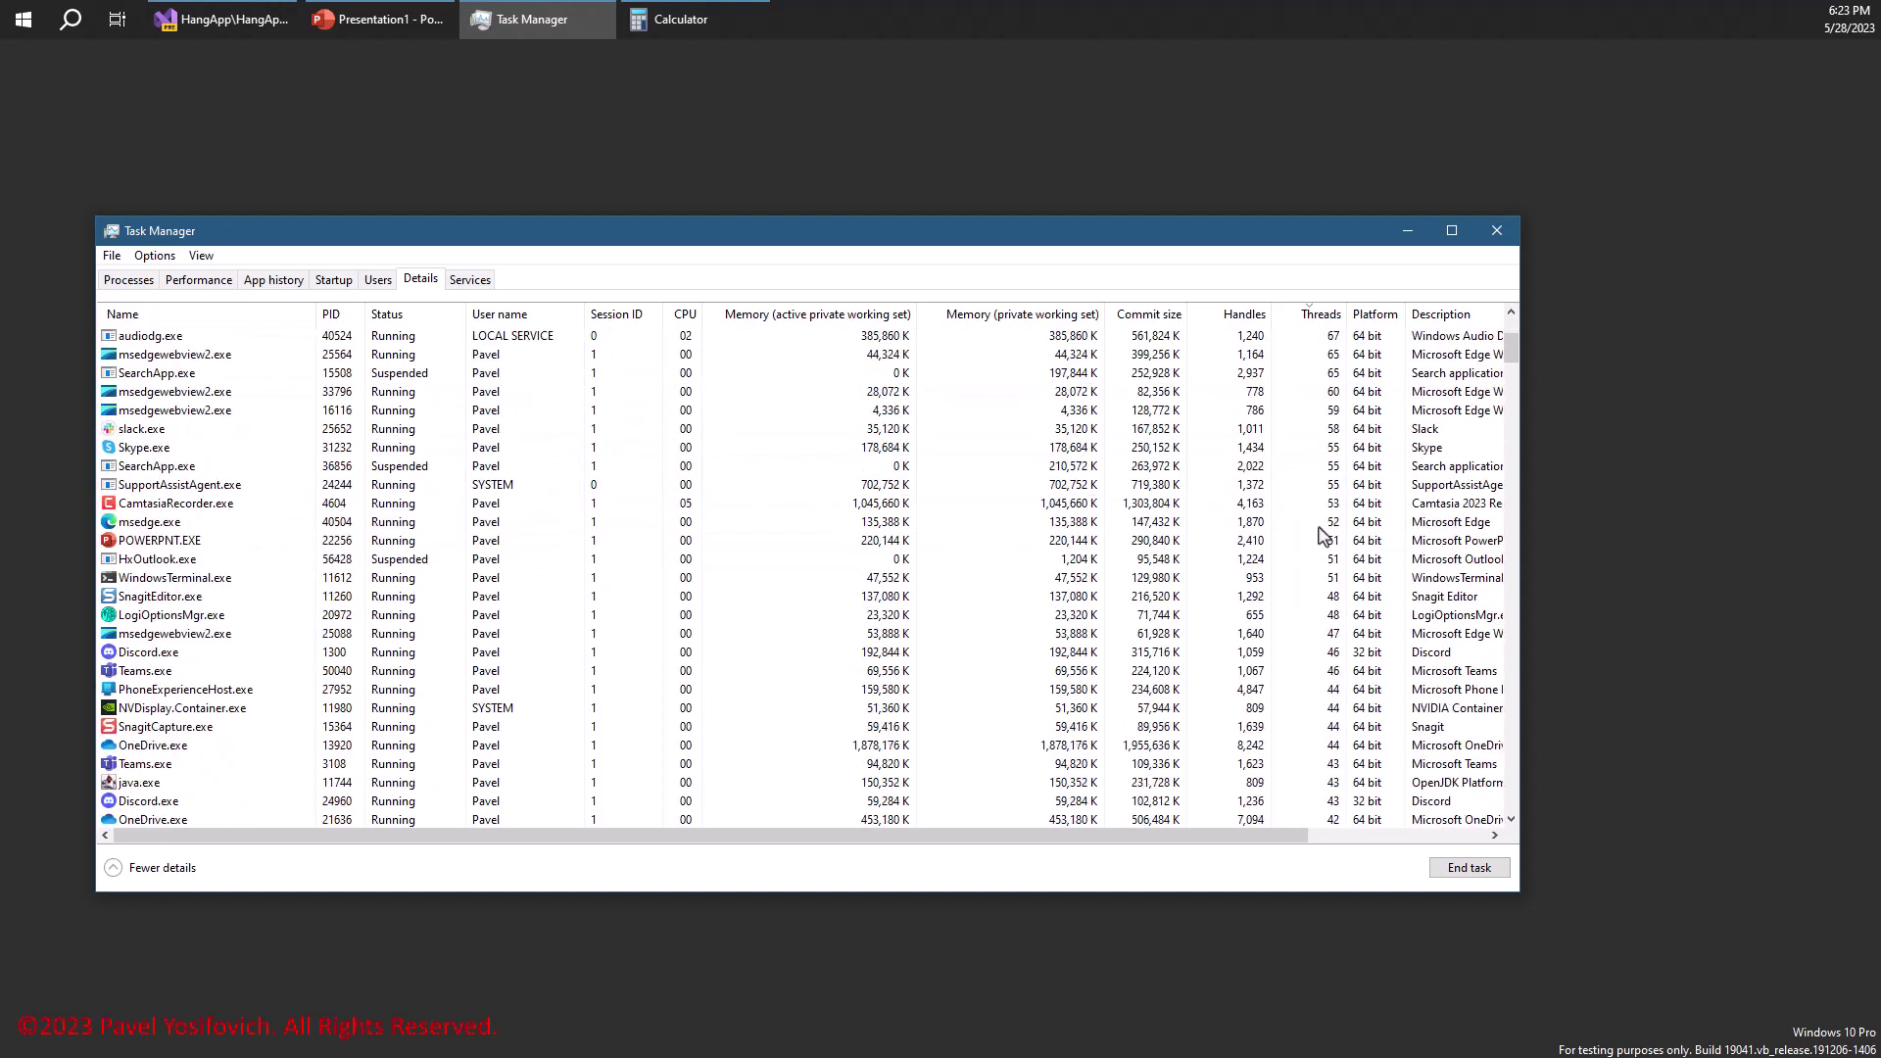
{"action": "left_click", "coordinate": [688, 564]}
{"action": "left_click", "coordinate": [207, 284]}
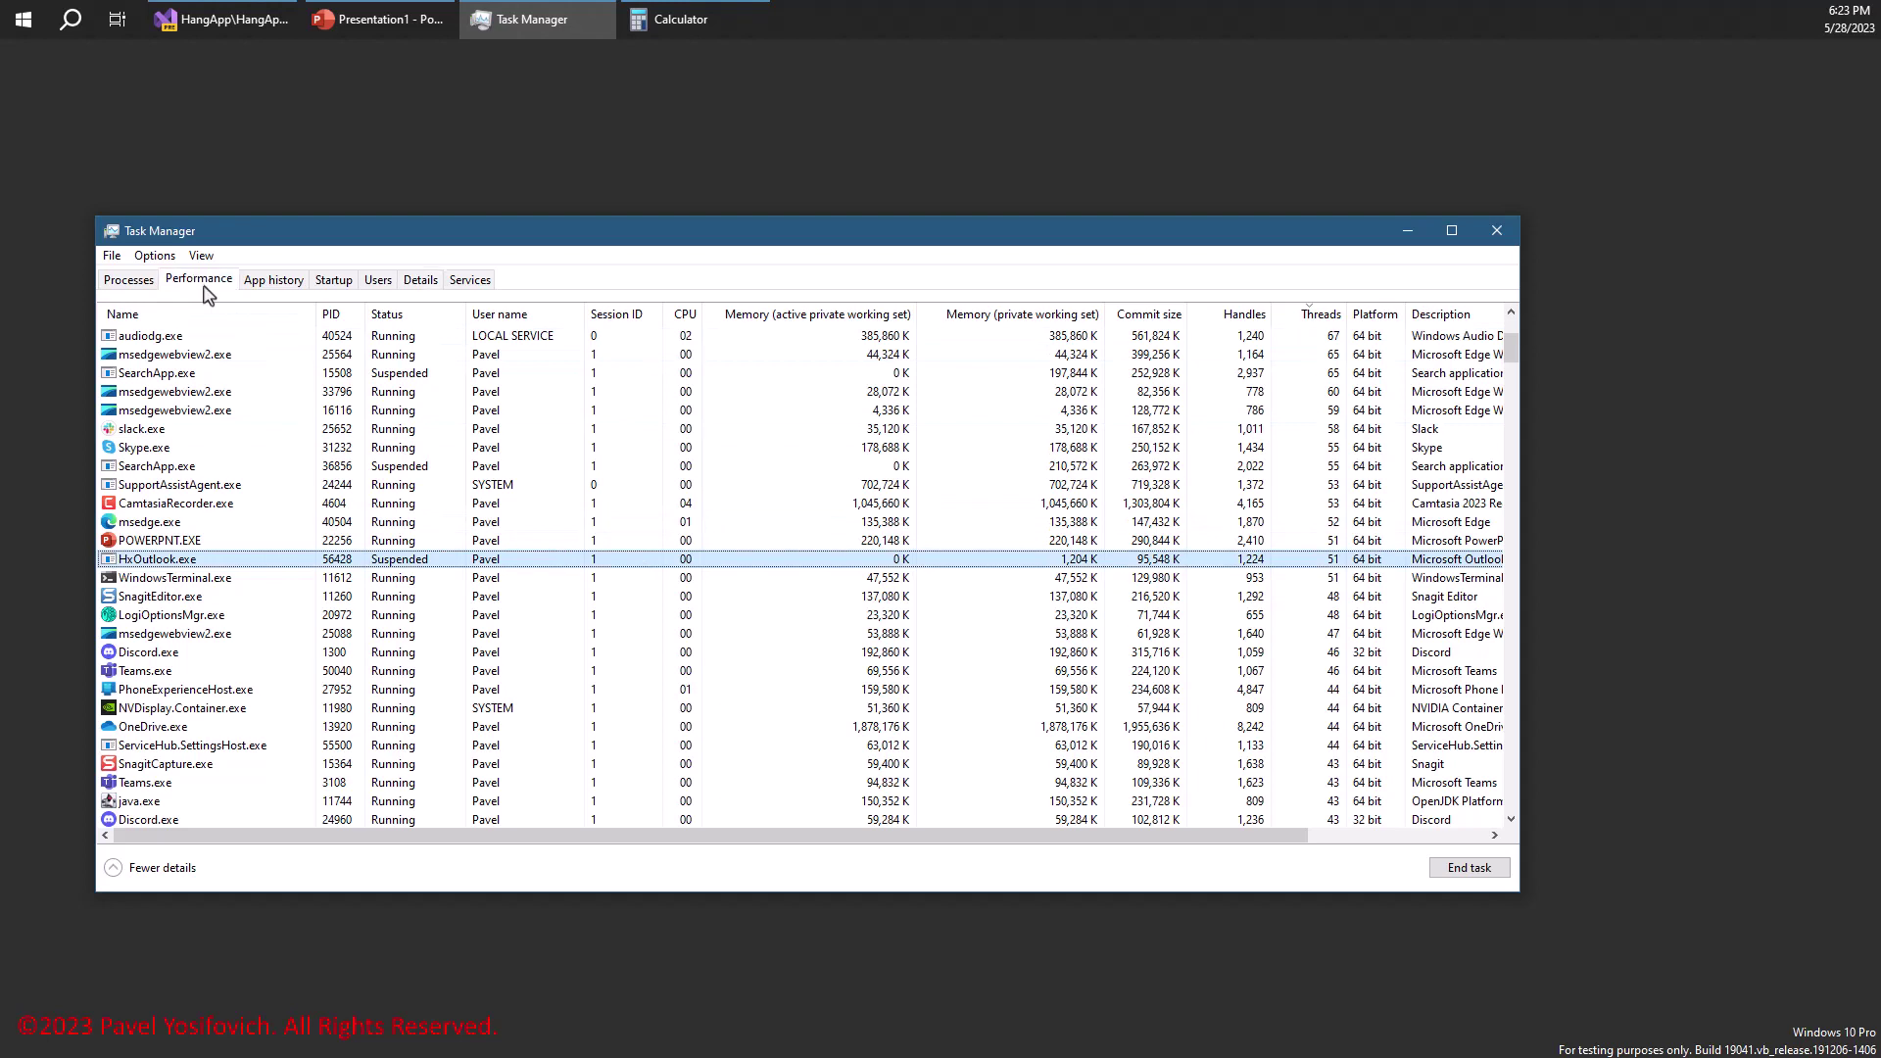
{"action": "left_click", "coordinate": [216, 343]}
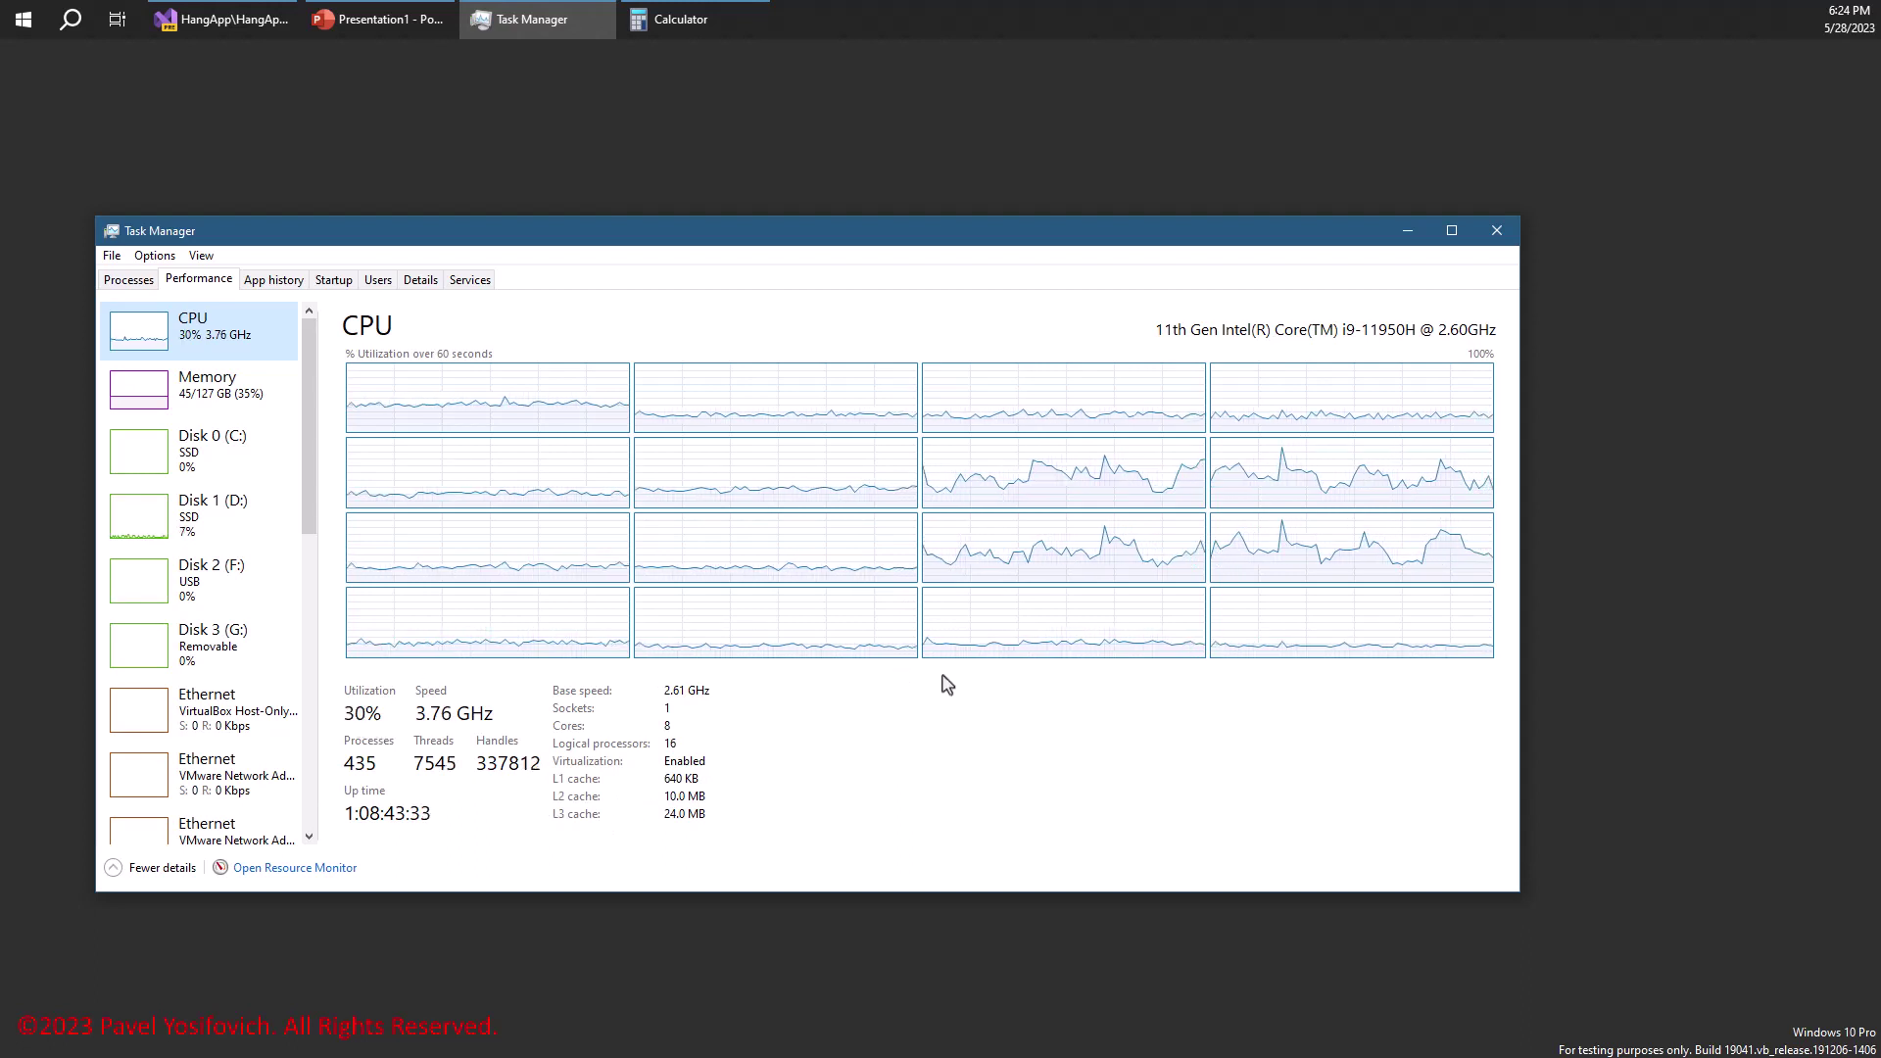
{"action": "left_click", "coordinate": [421, 281]}
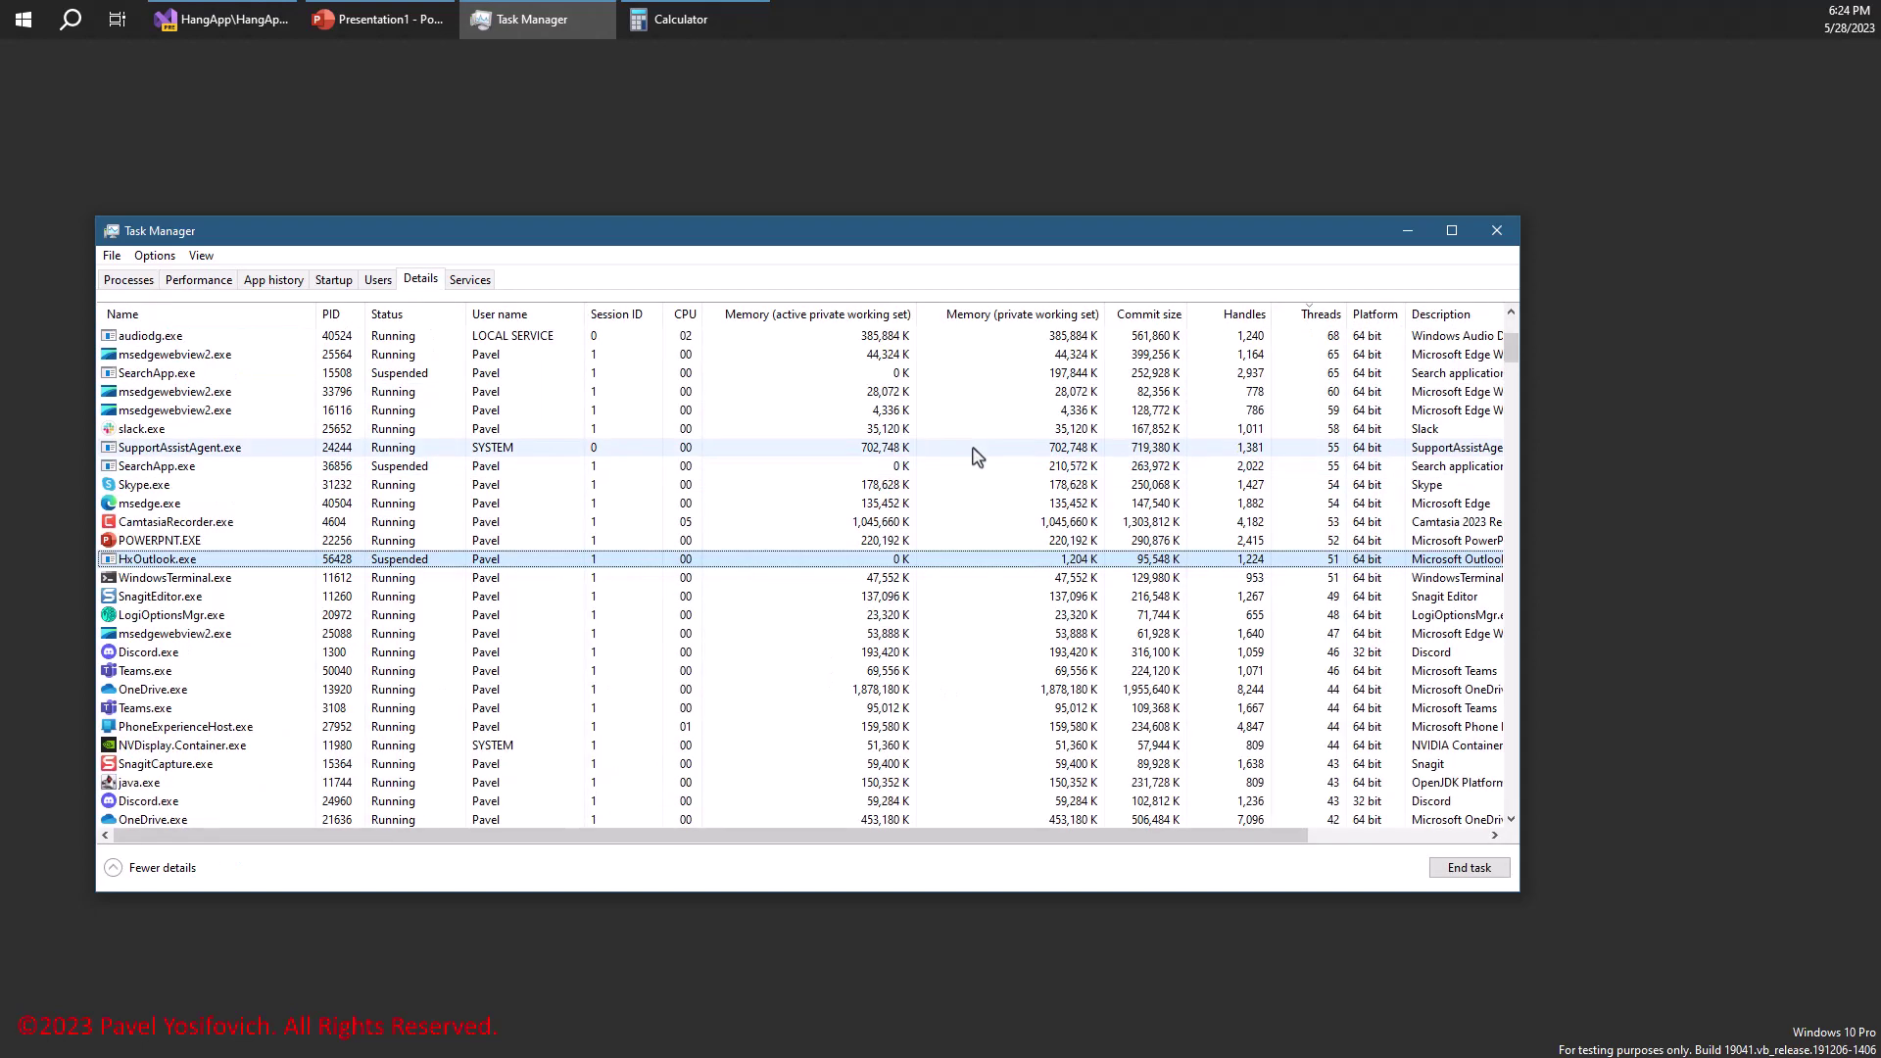
Sort by Handles descending, check Teams.exe and OneDrive.exe, and nudge the window right.
{"action": "left_click", "coordinate": [1245, 316]}
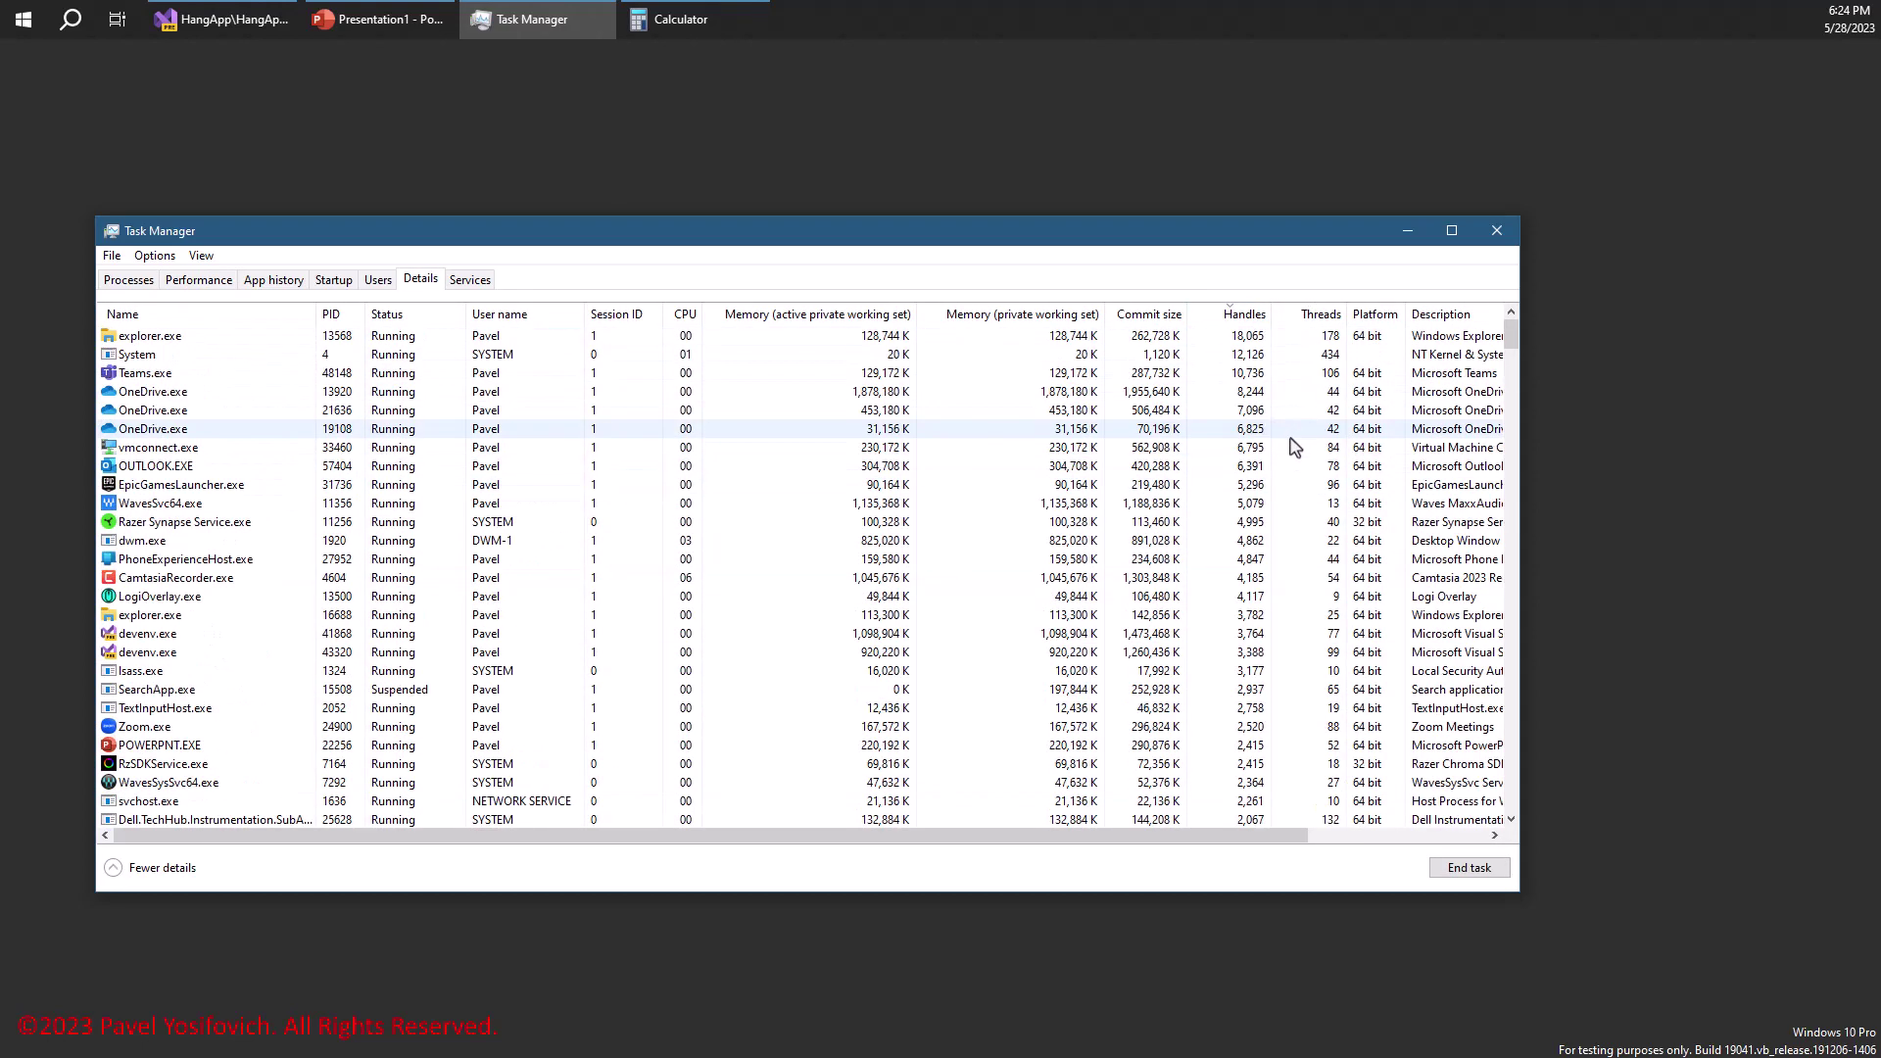
{"action": "left_click", "coordinate": [1246, 374]}
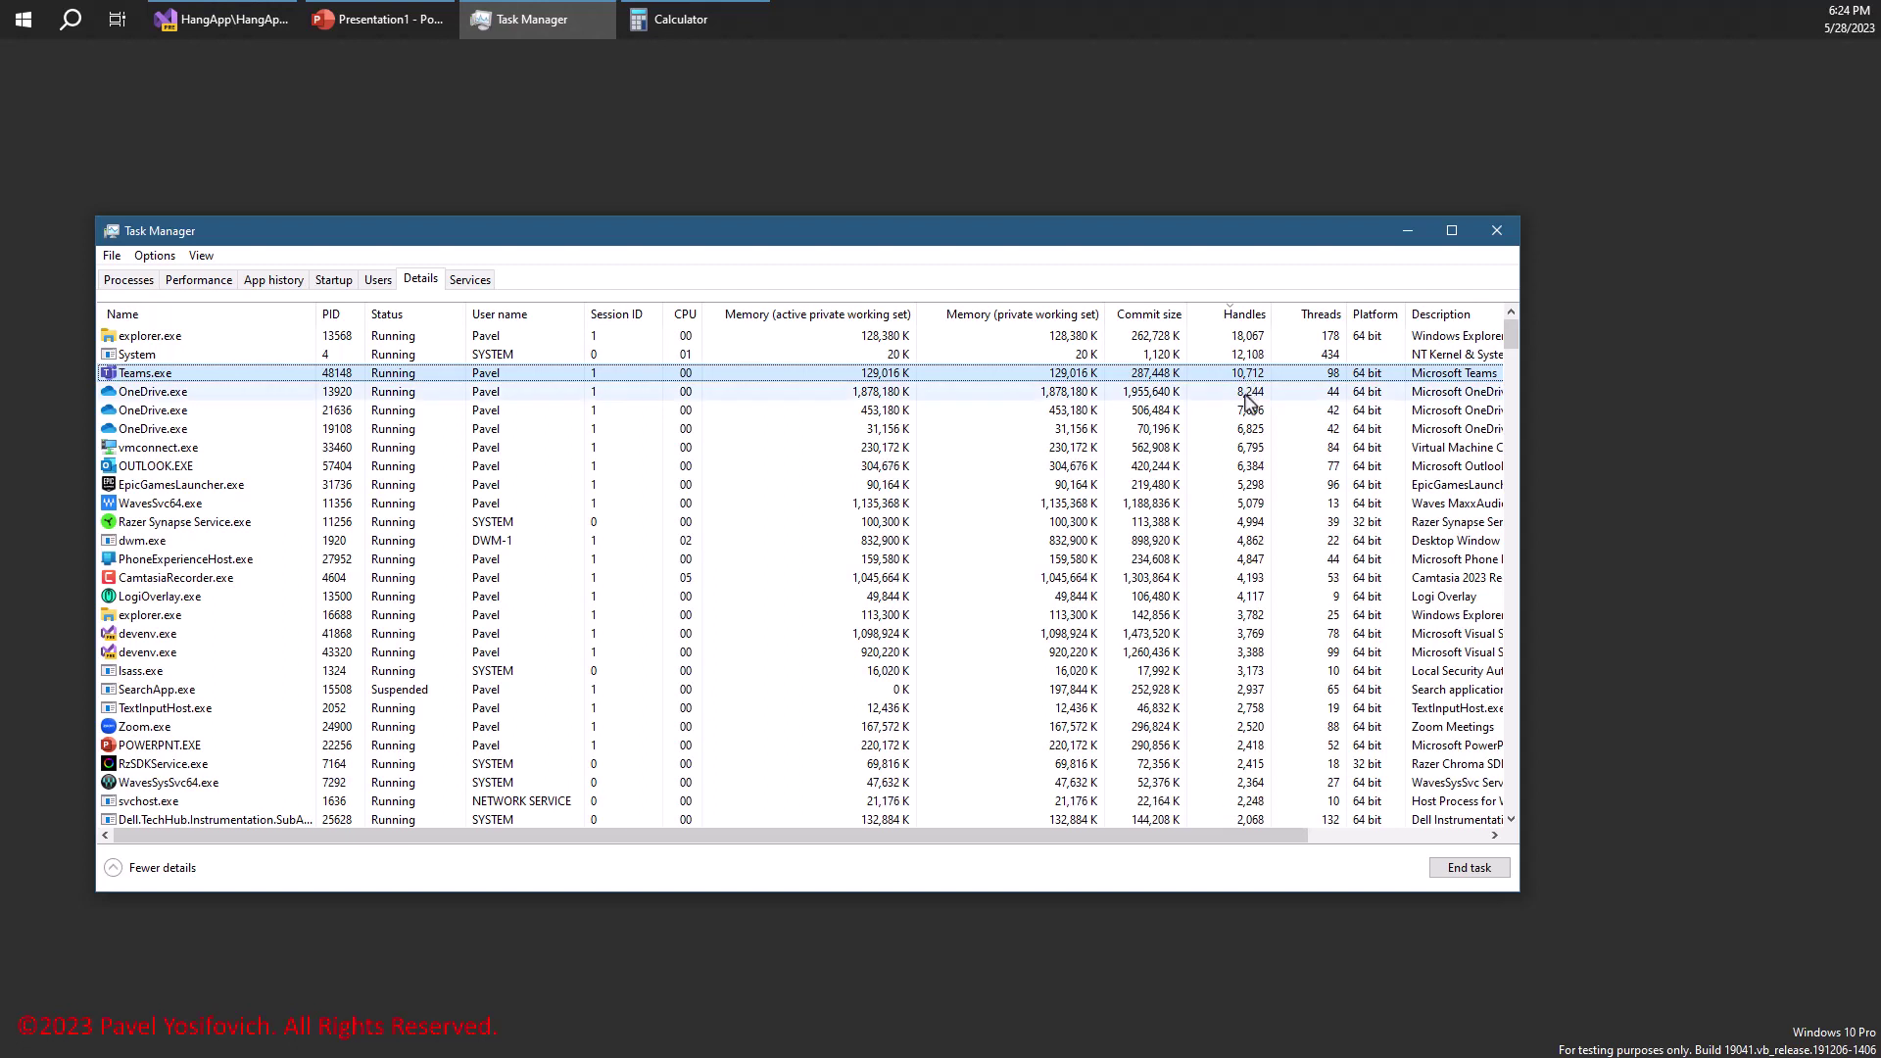
{"action": "left_click", "coordinate": [1247, 393]}
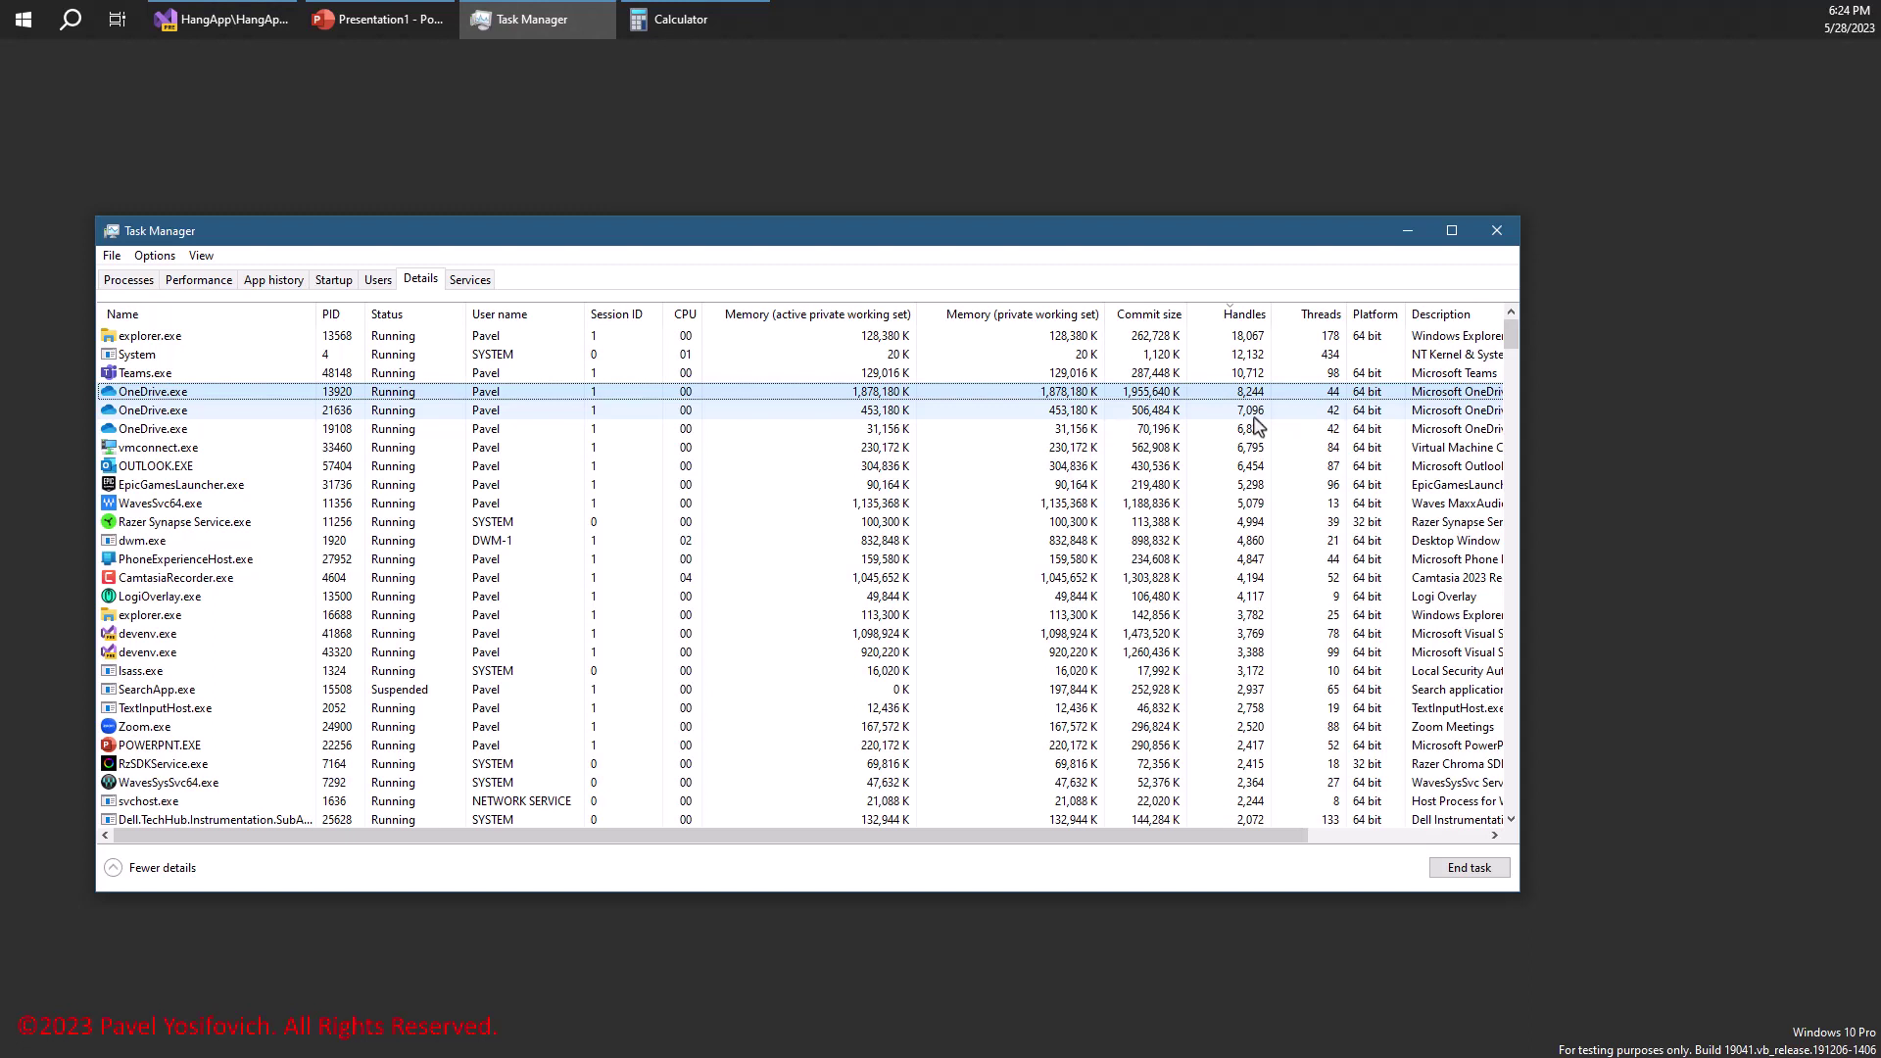
{"action": "left_click_drag", "start_coordinate": [1237, 235], "coordinate": [1292, 225]}
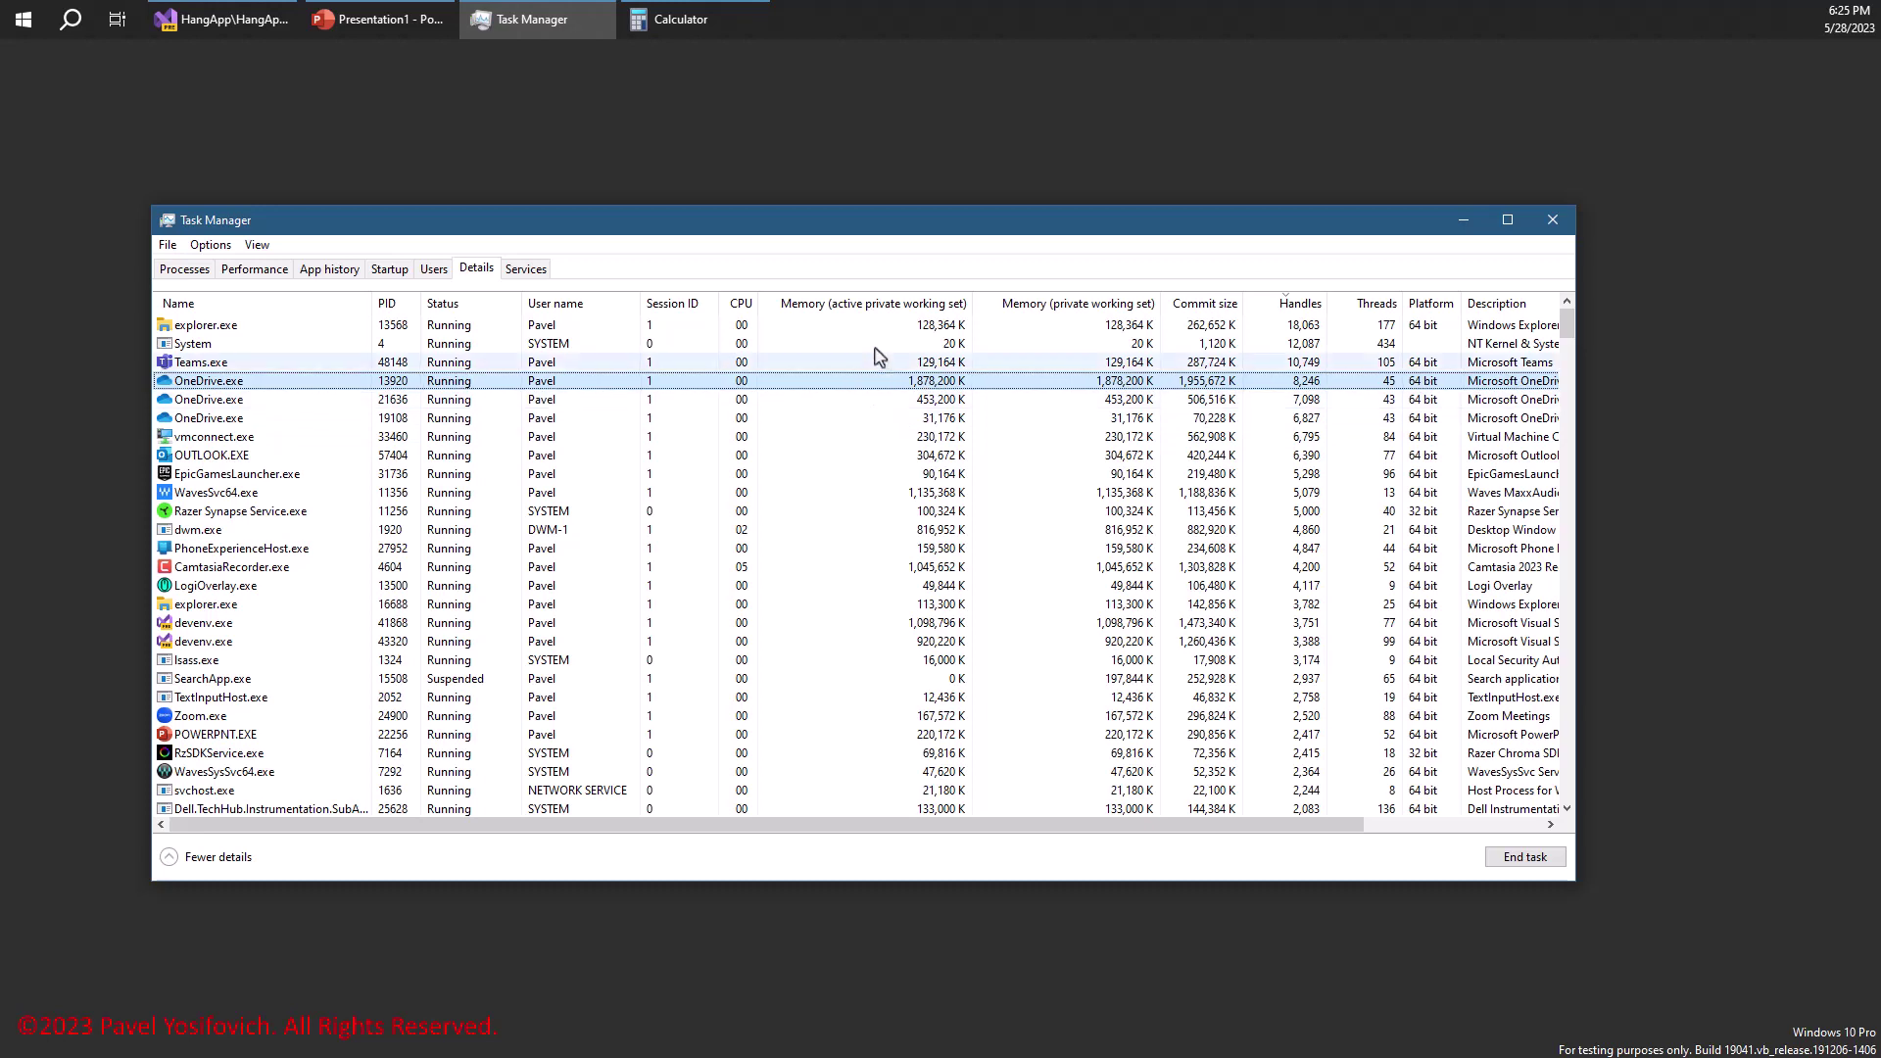
Browse the column list without changes, then minimize Task Manager to show the desktop.
{"action": "right_click", "coordinate": [889, 310]}
{"action": "left_click", "coordinate": [907, 339]}
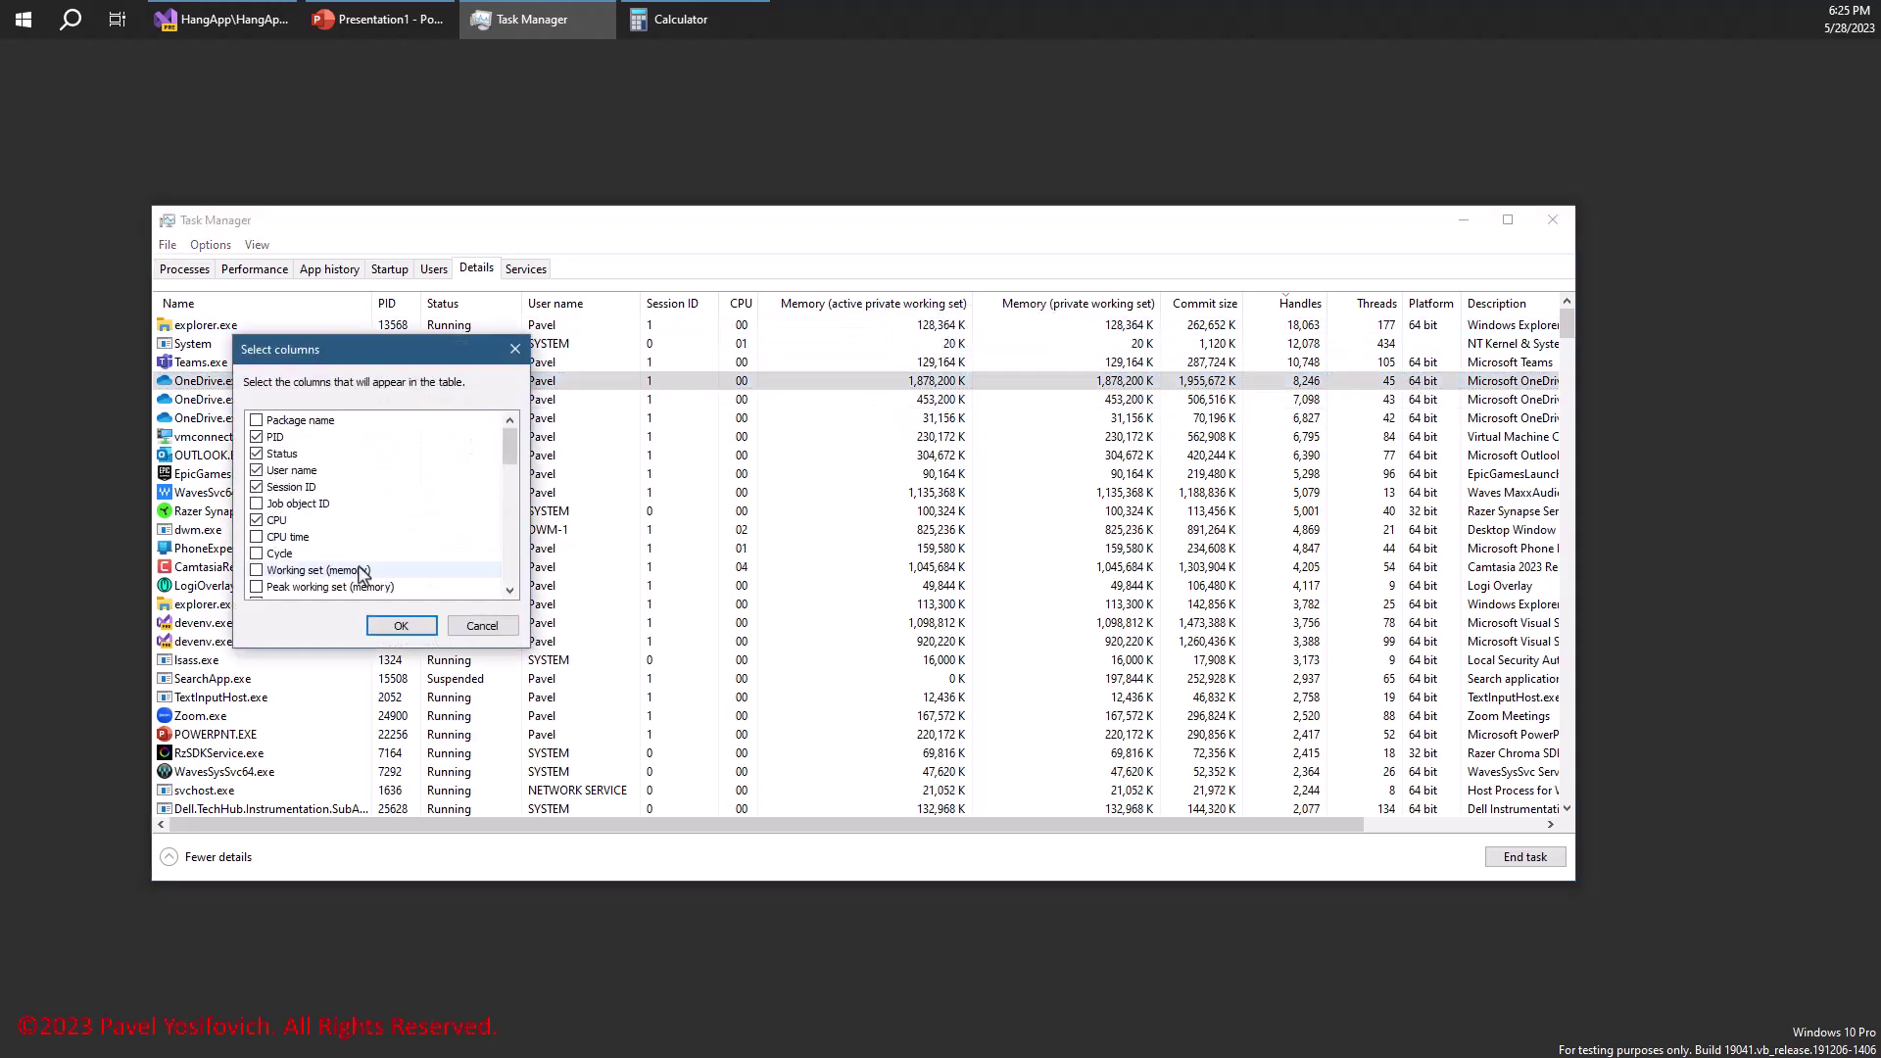
{"action": "scroll", "coordinate": [353, 525], "scroll_direction": "down", "scroll_amount": 5}
{"action": "scroll", "coordinate": [353, 524], "scroll_direction": "down", "scroll_amount": 5}
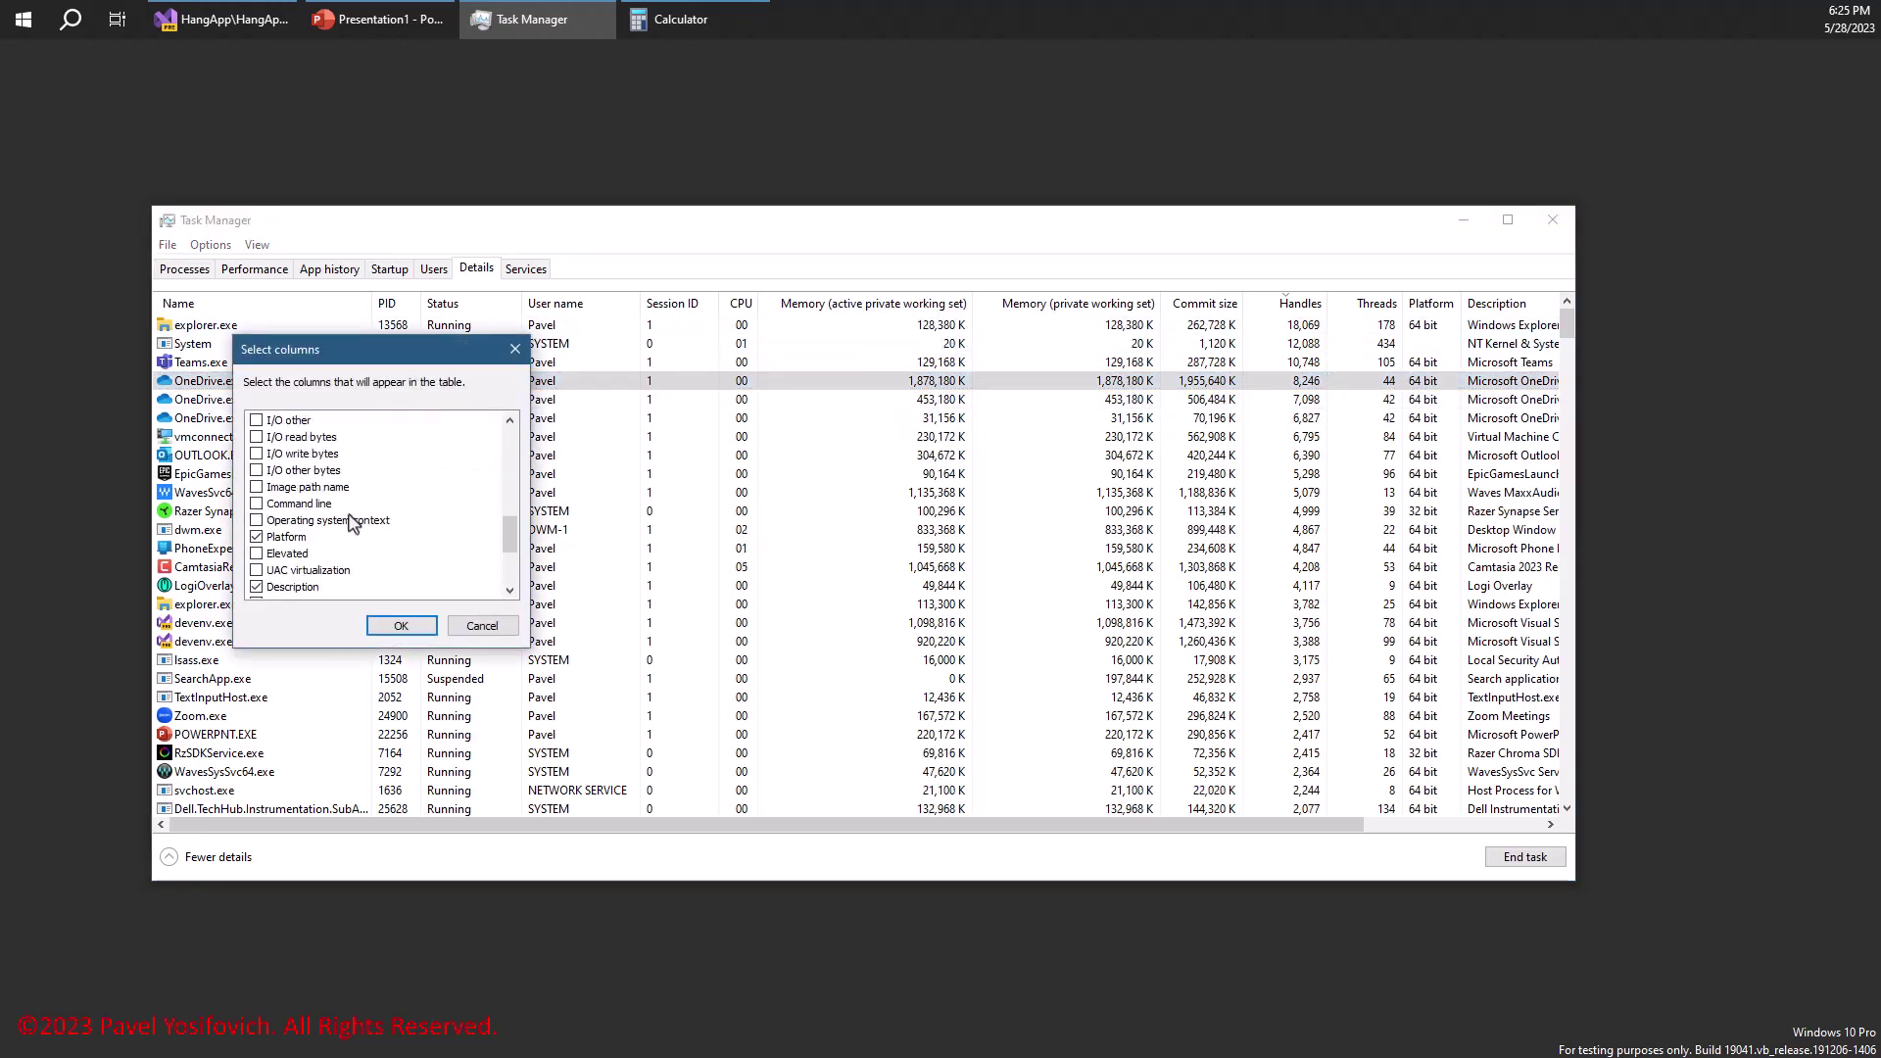
{"action": "scroll", "coordinate": [352, 524], "scroll_direction": "down", "scroll_amount": 4}
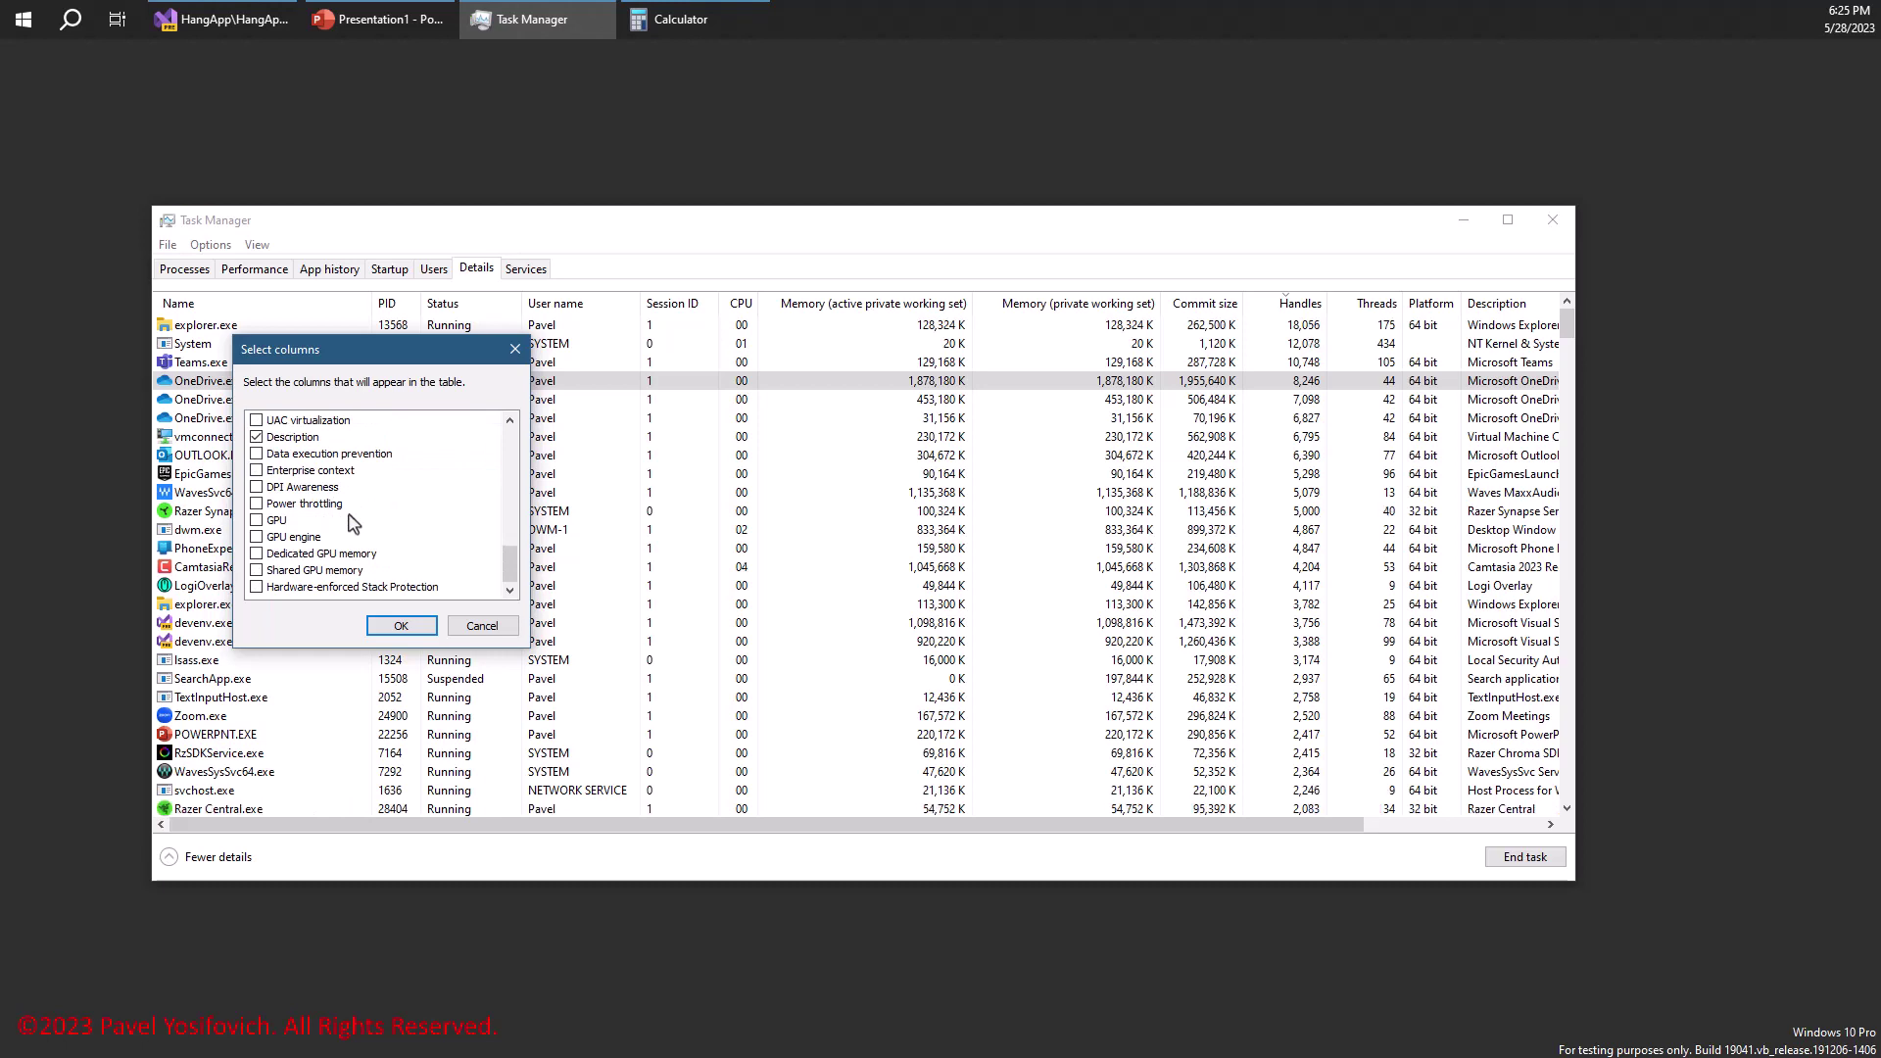
{"action": "scroll", "coordinate": [352, 524], "scroll_direction": "up", "scroll_amount": 15}
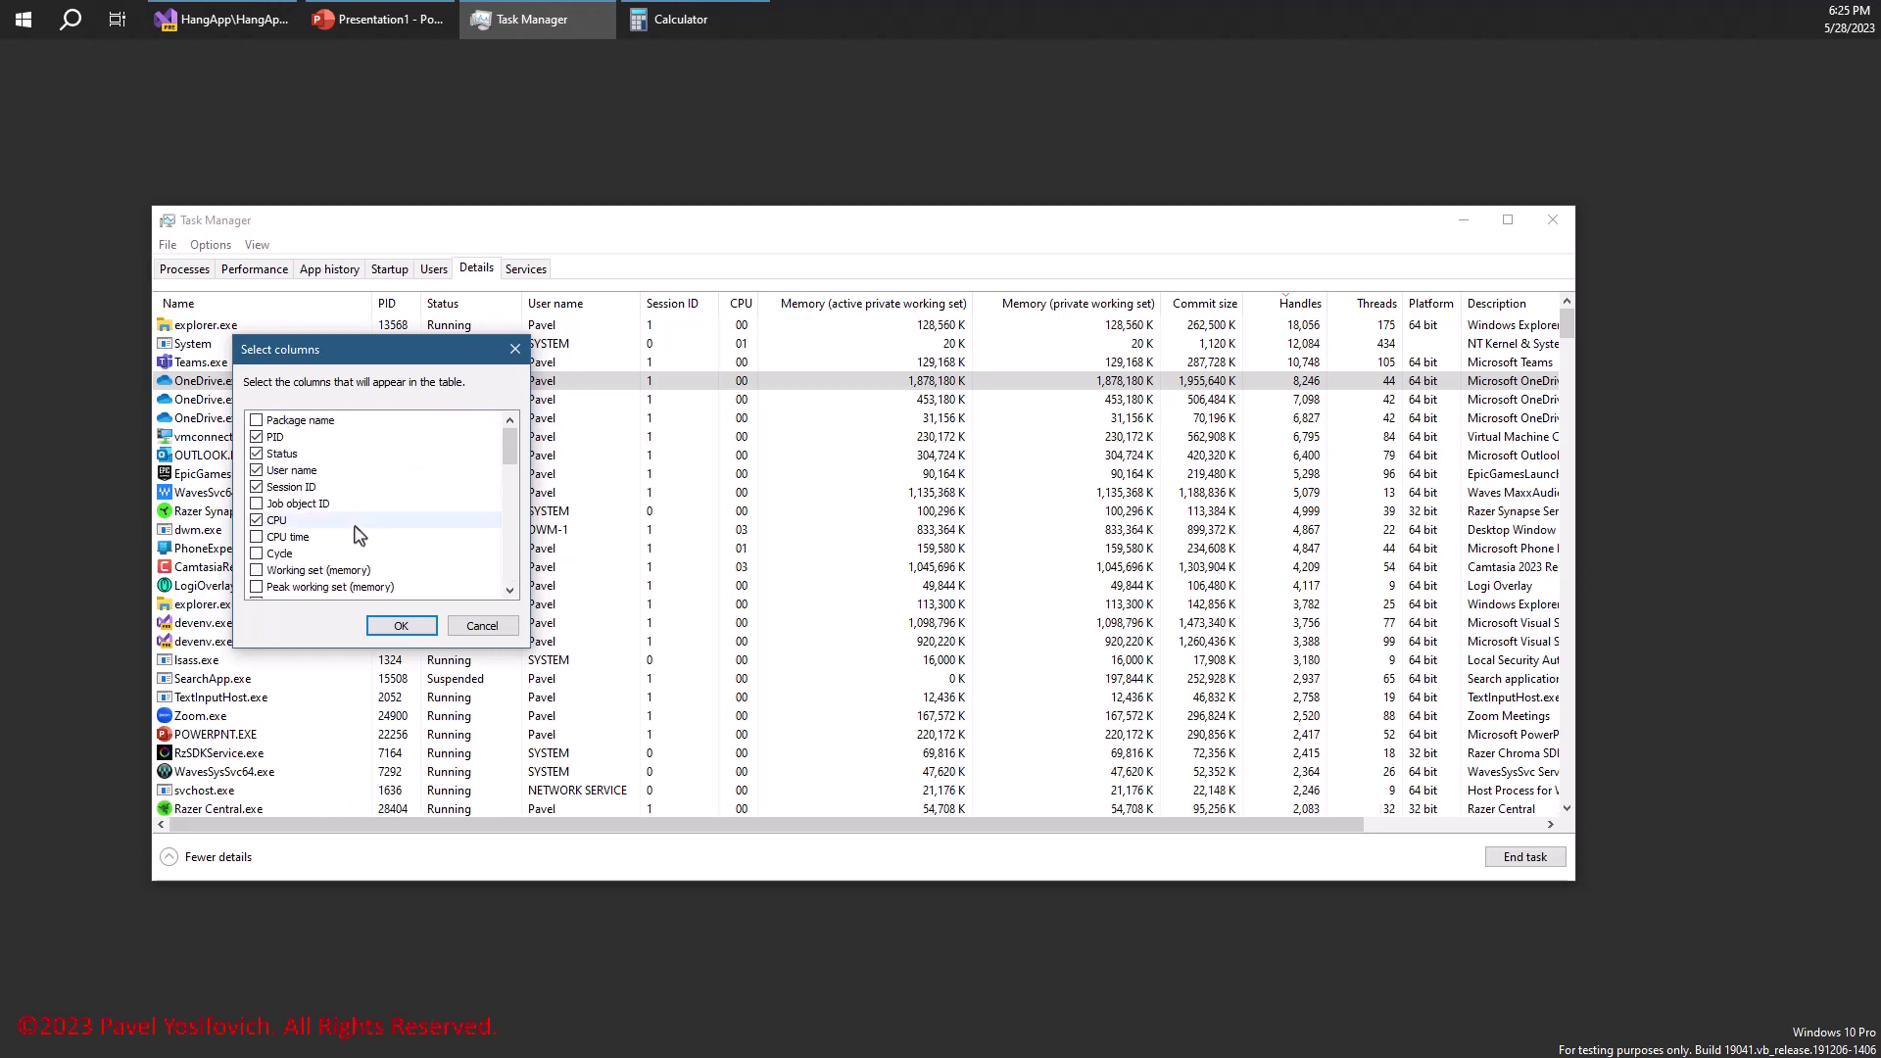
{"action": "left_click", "coordinate": [515, 348]}
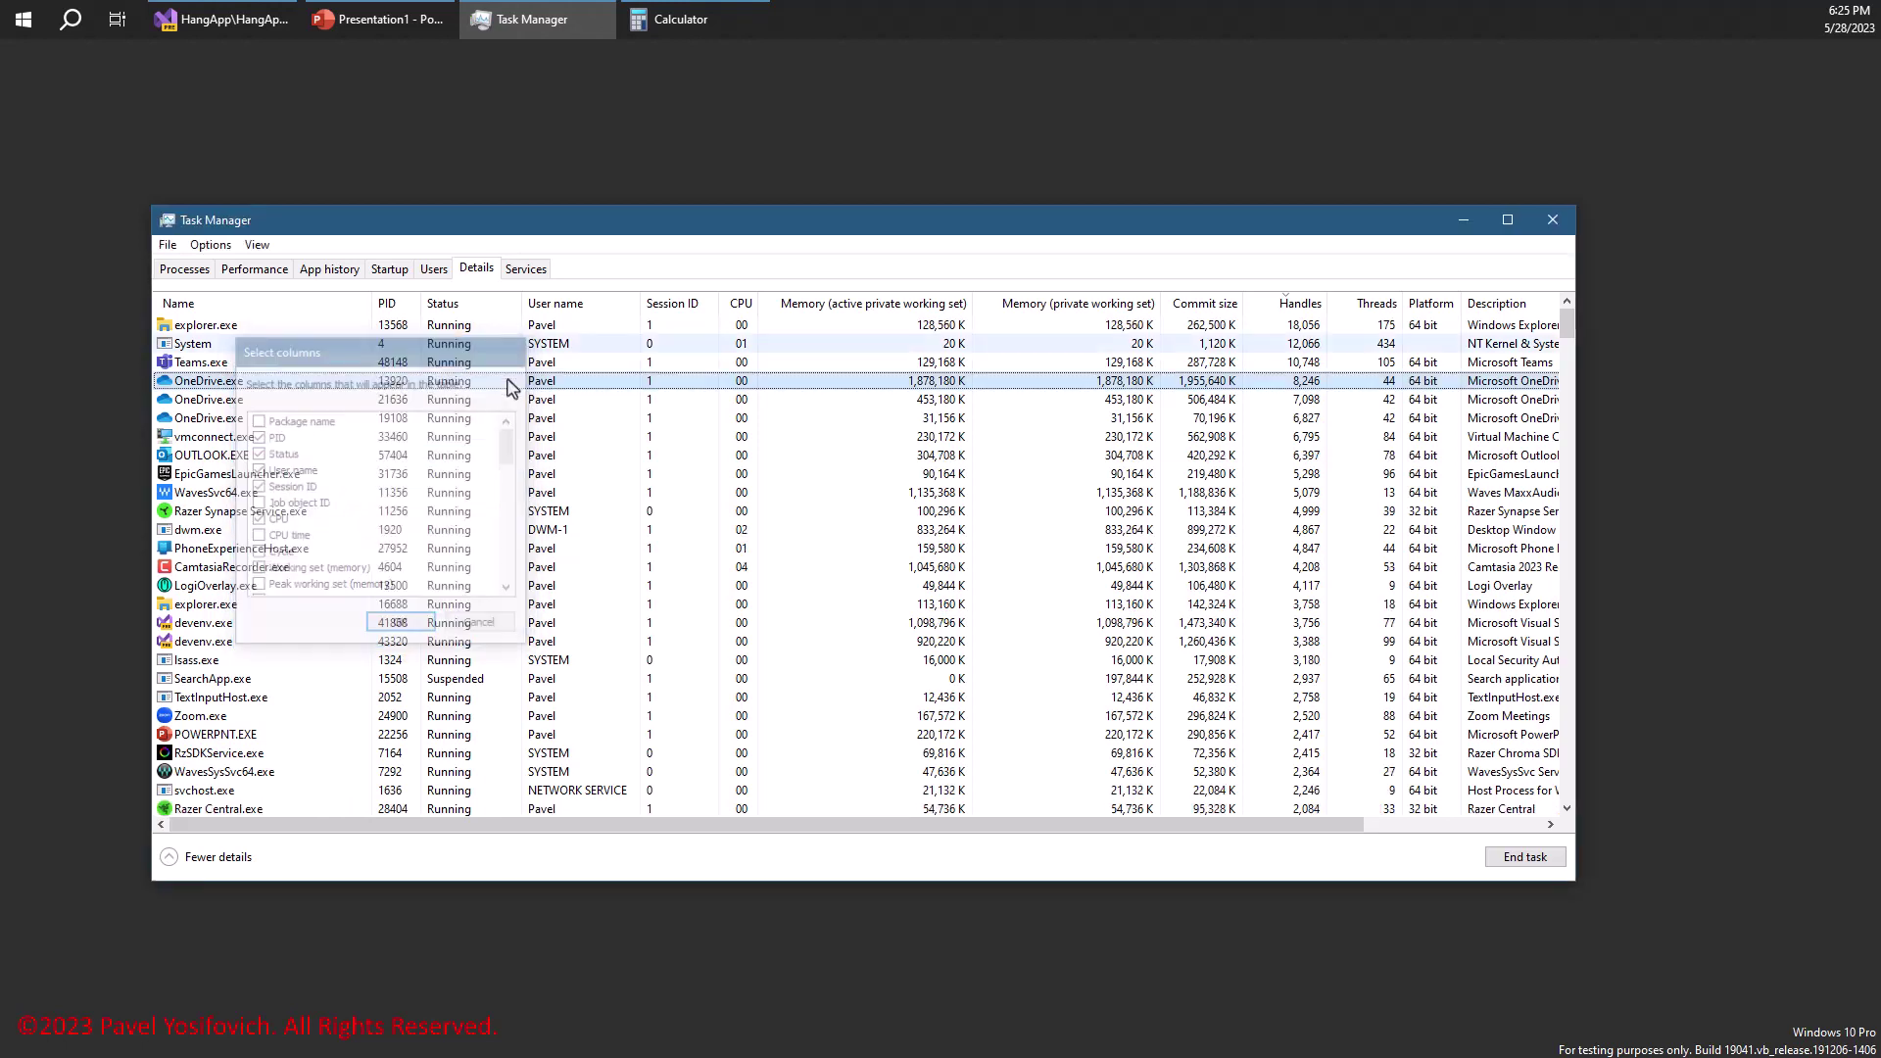
{"action": "left_click", "coordinate": [1455, 232]}
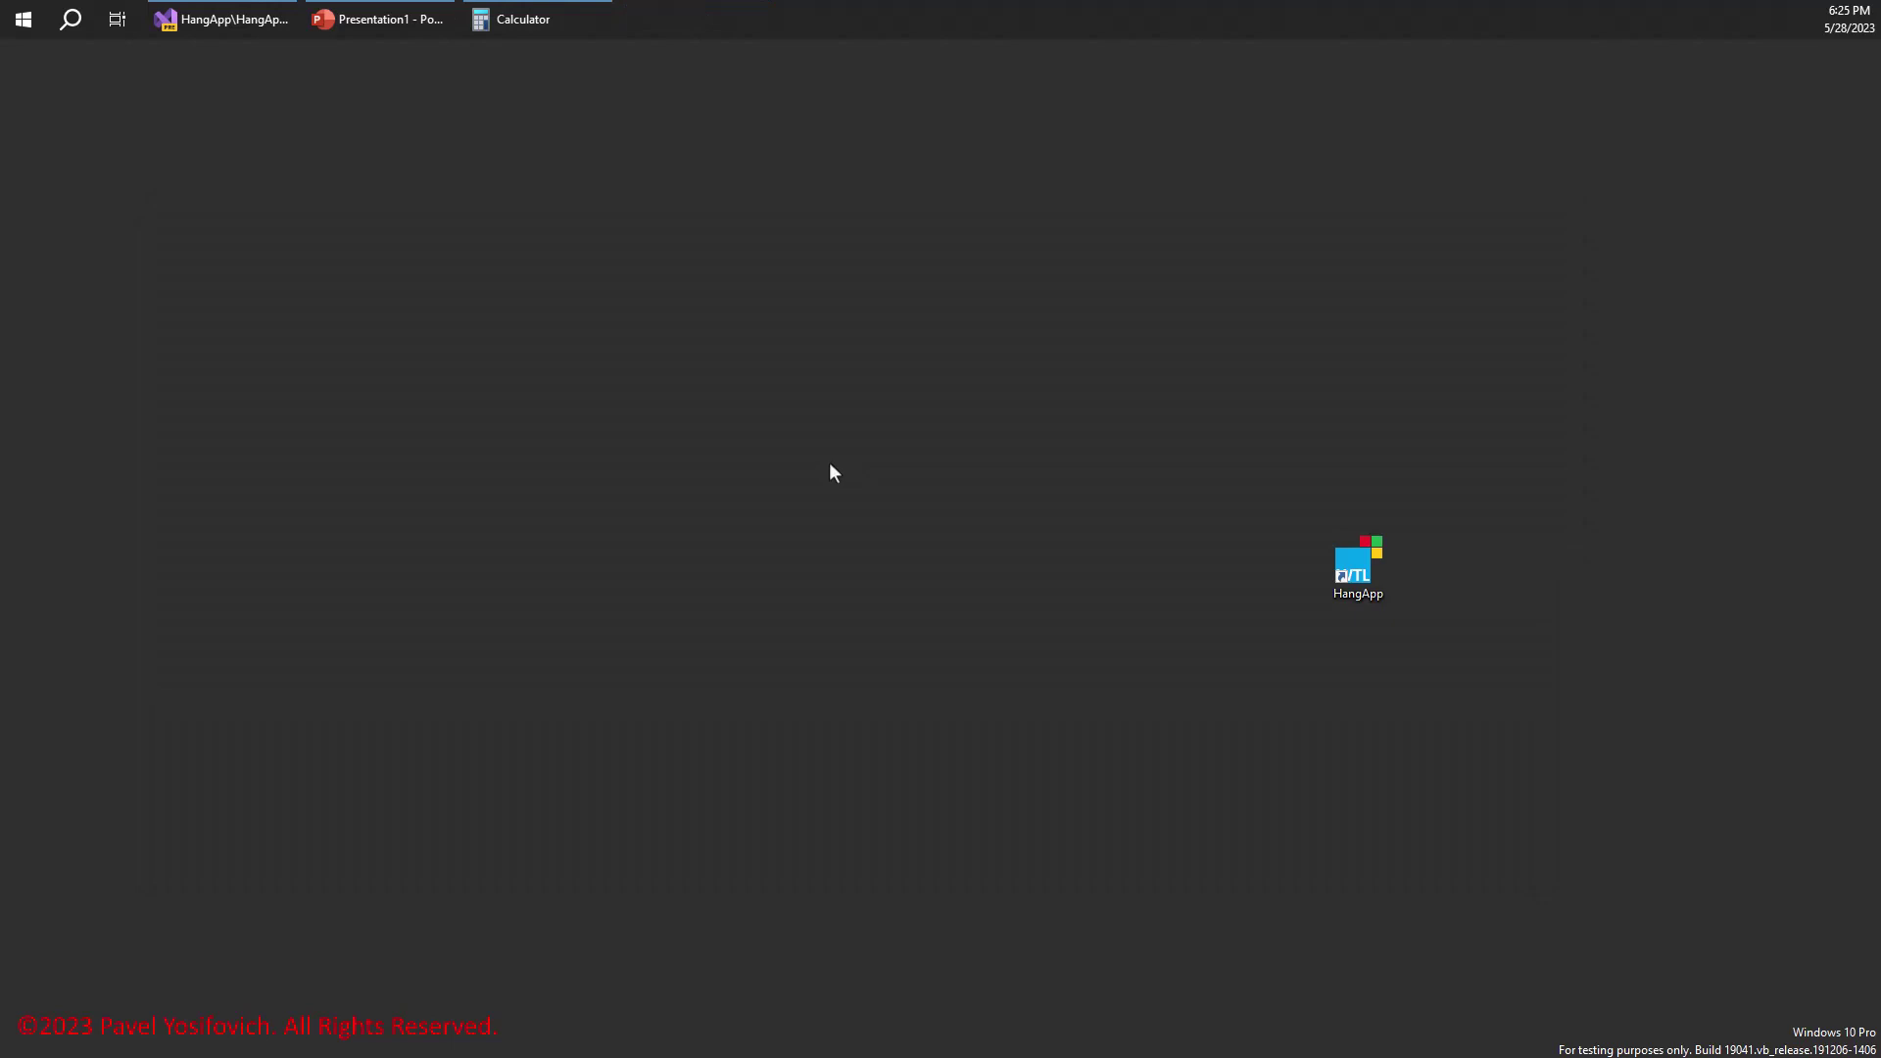